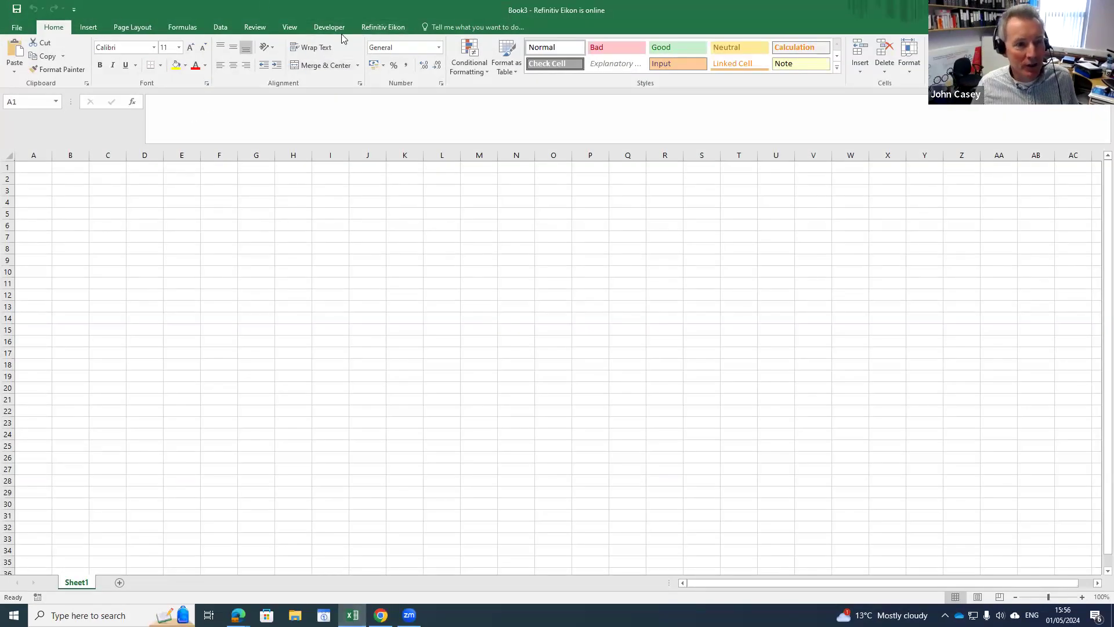
- Open the Refinitiv Eikon Screener and set its currency to Euro (EUR)
left_click(380, 30)
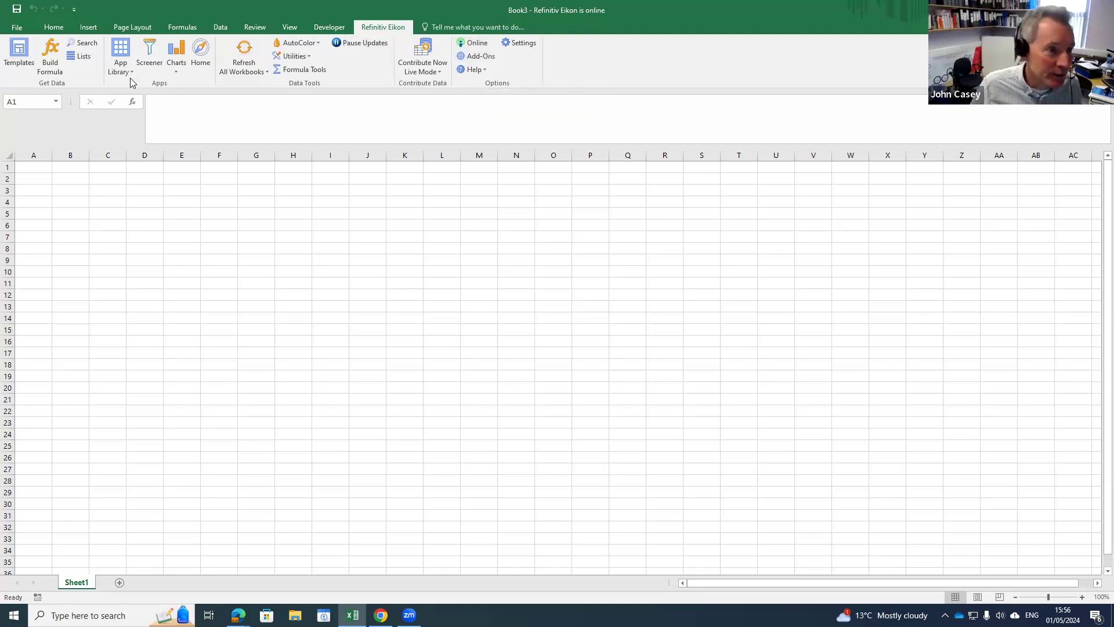
left_click(148, 61)
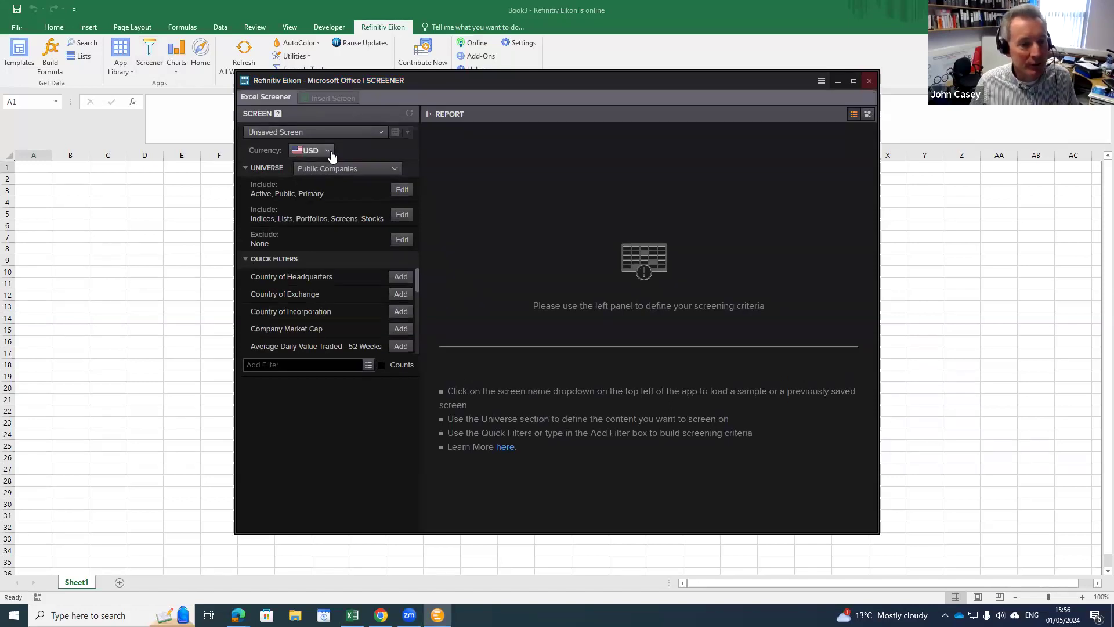
left_click(328, 152)
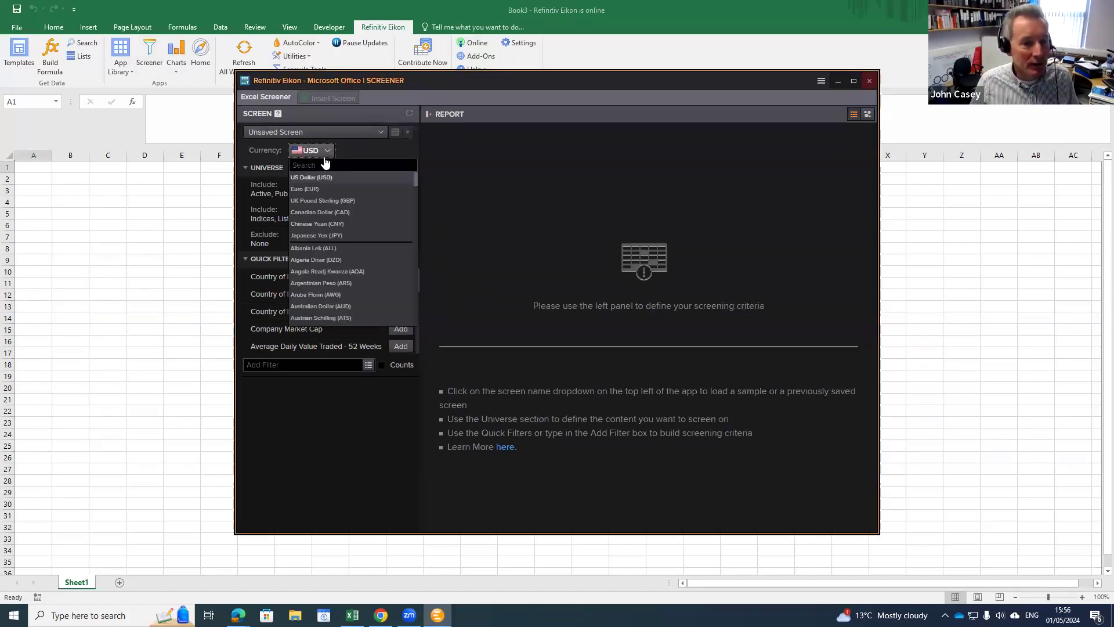
left_click(314, 190)
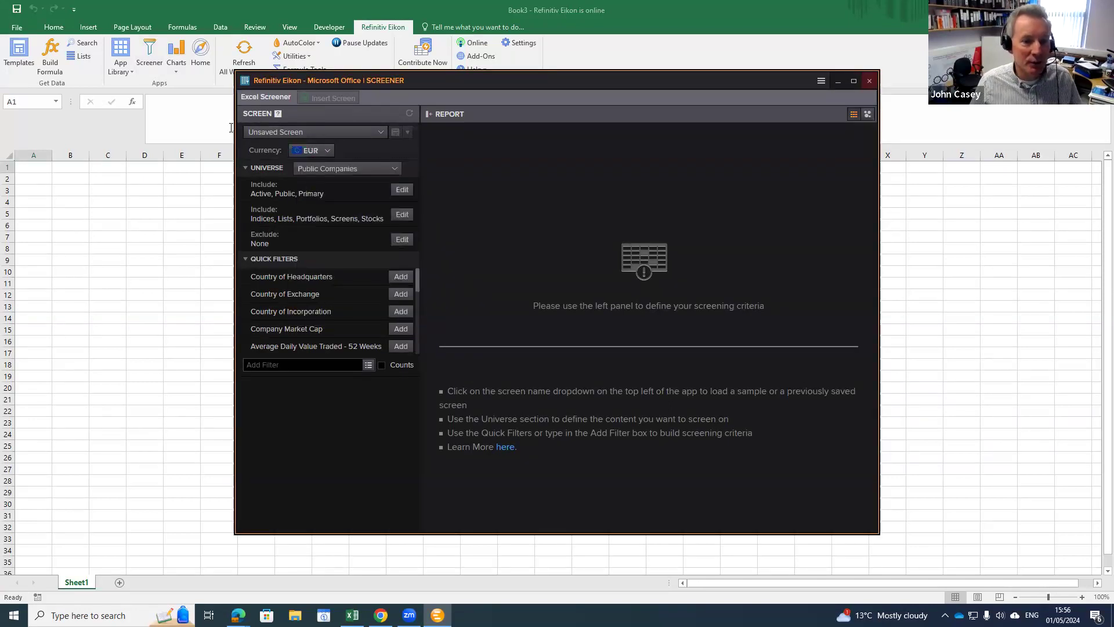
- Add a Country of Exchange filter that includes Europe, Canada and the United States of America
left_click(400, 296)
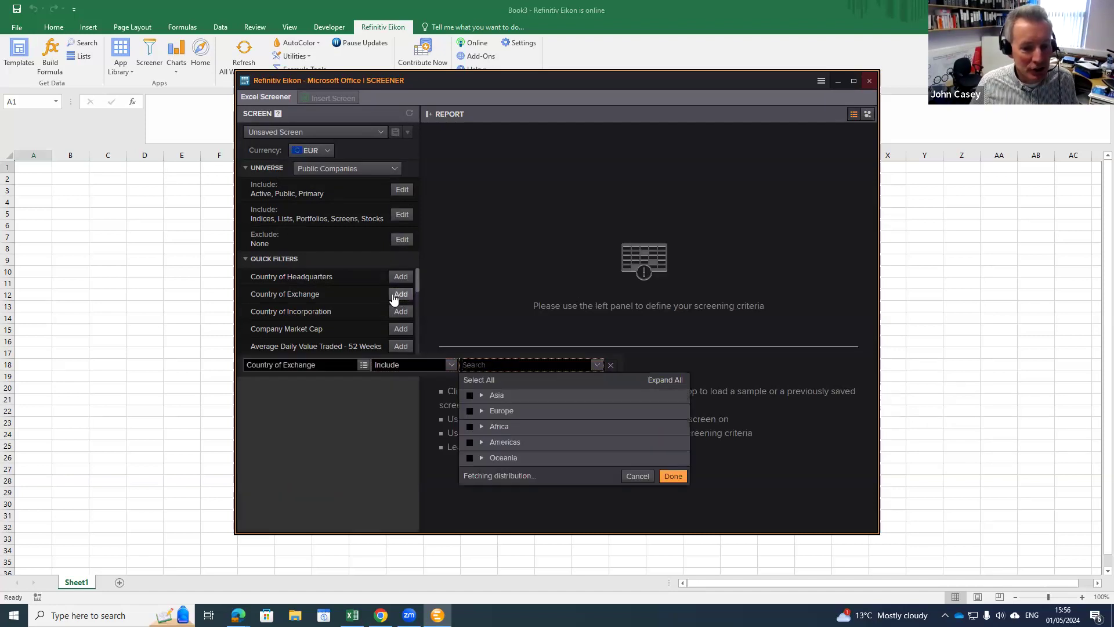
left_click(470, 410)
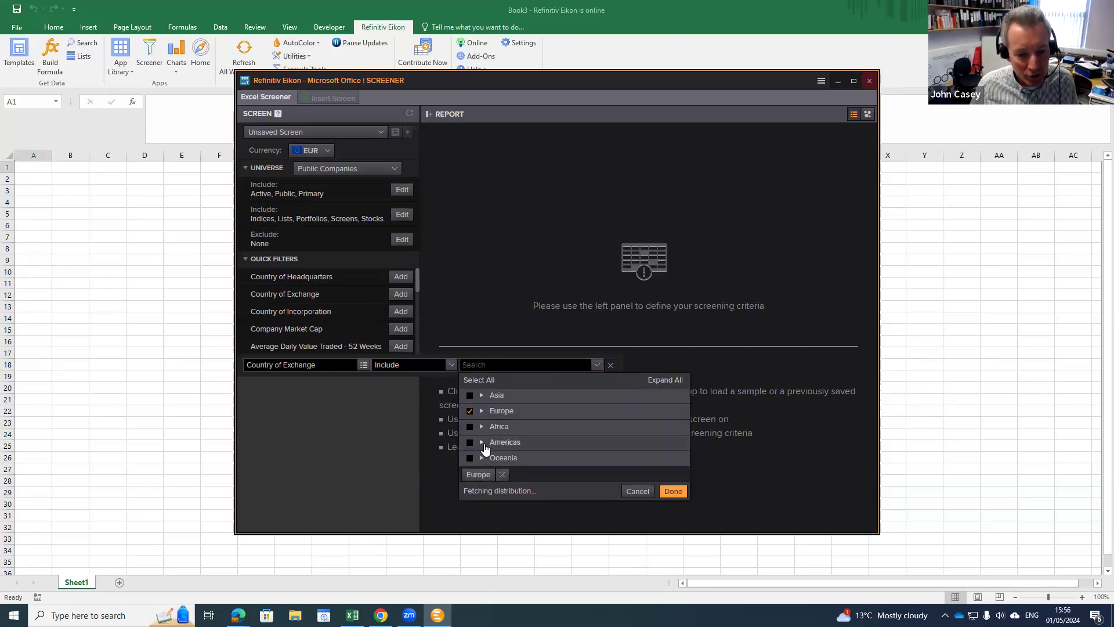
left_click(496, 444)
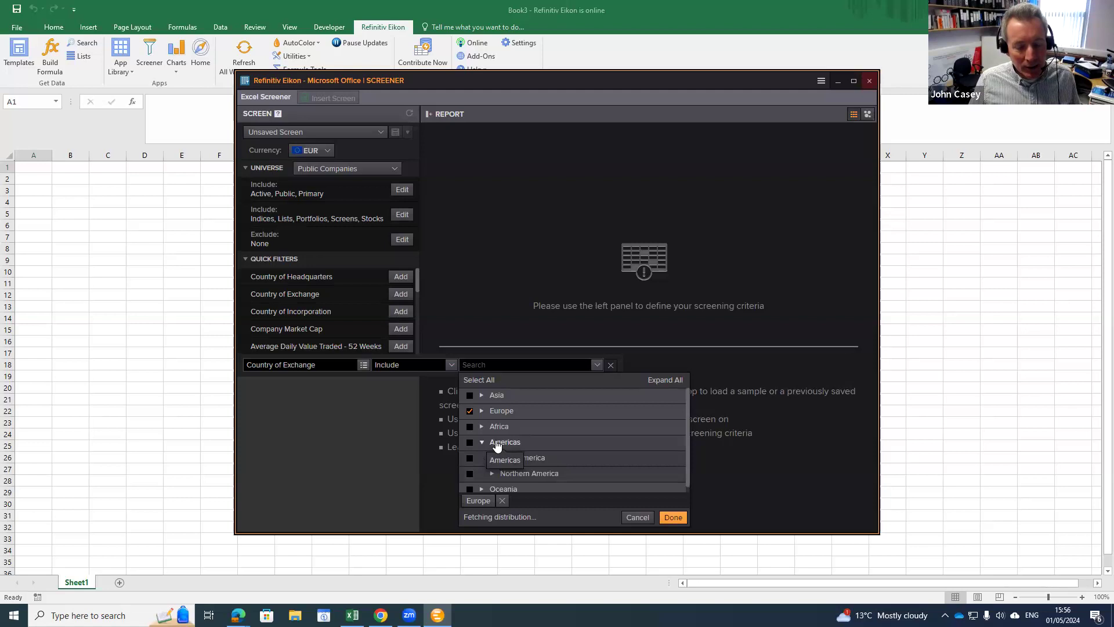
left_click(514, 474)
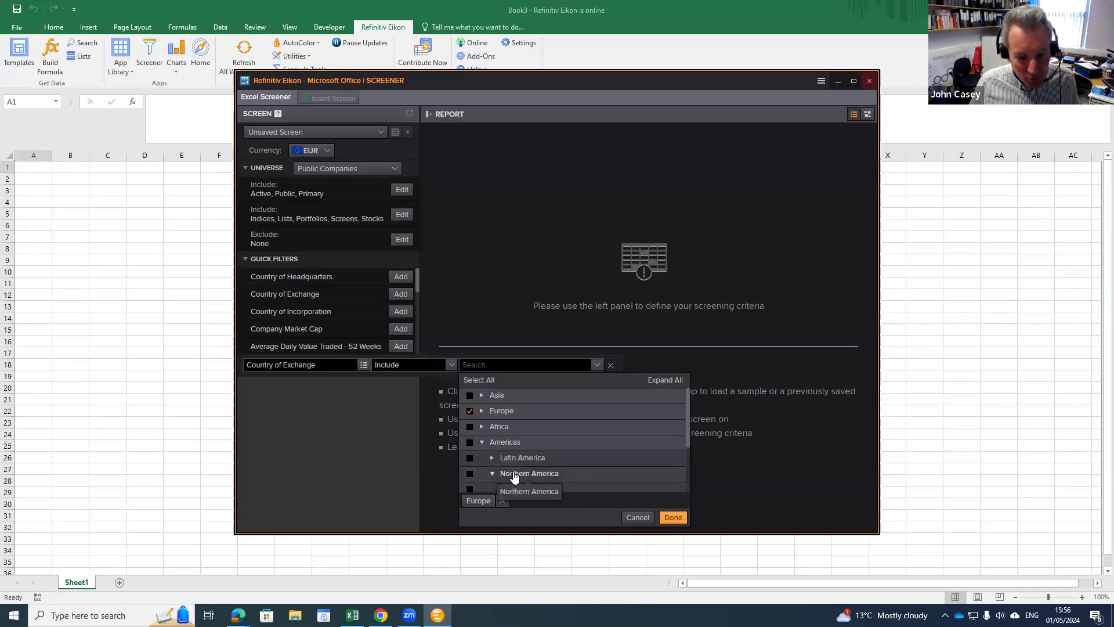
scroll(514, 474, "down", 1)
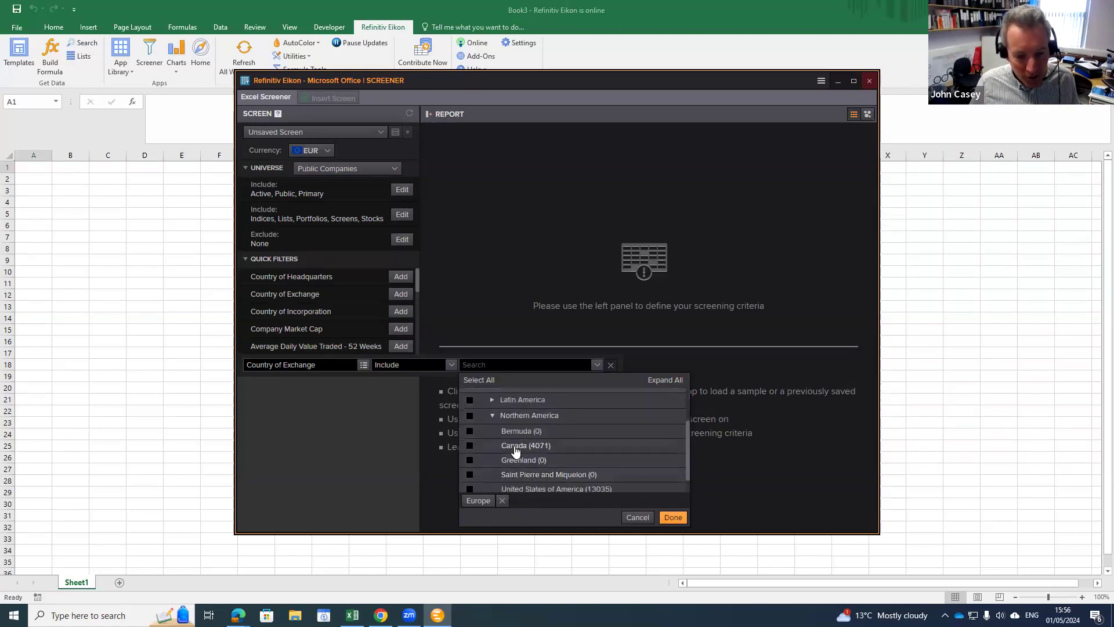
left_click(469, 446)
scroll(470, 452, "down", 1)
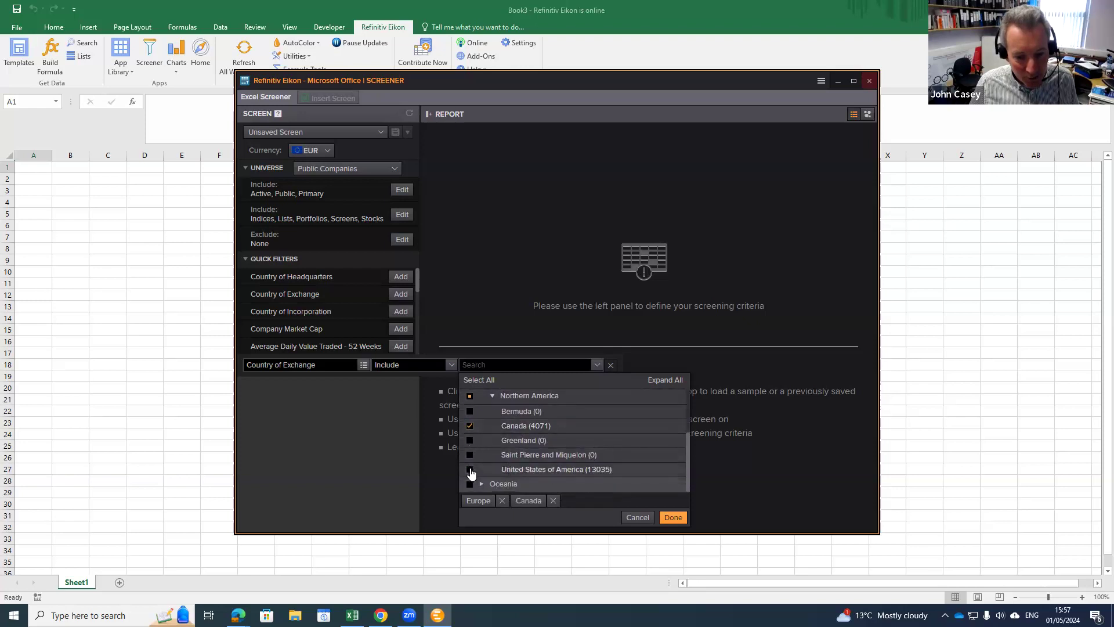
left_click(470, 470)
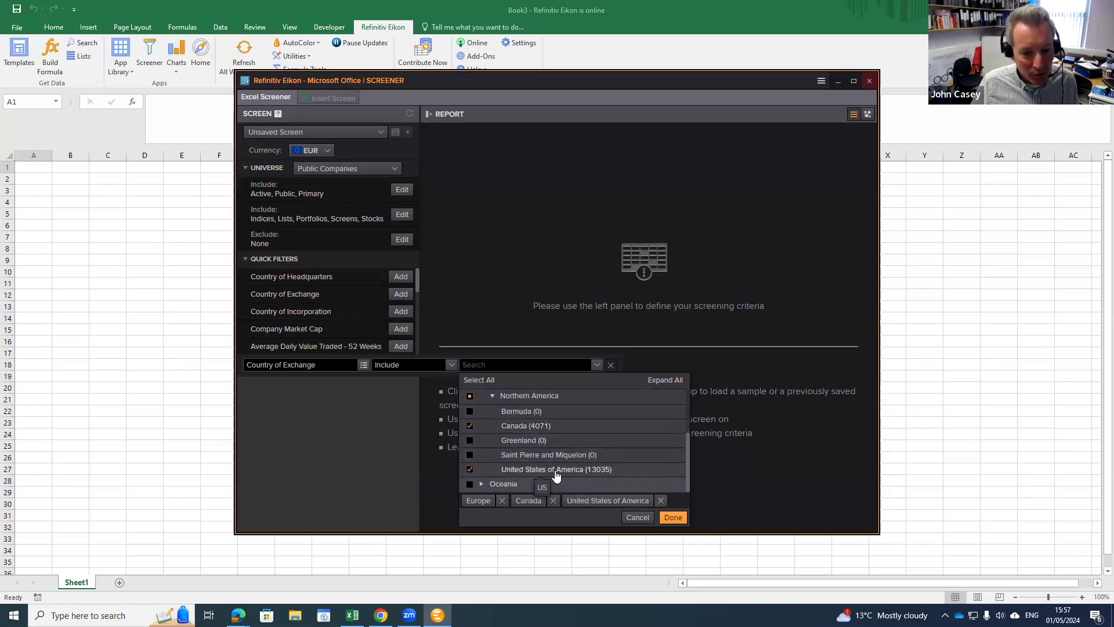
left_click(673, 517)
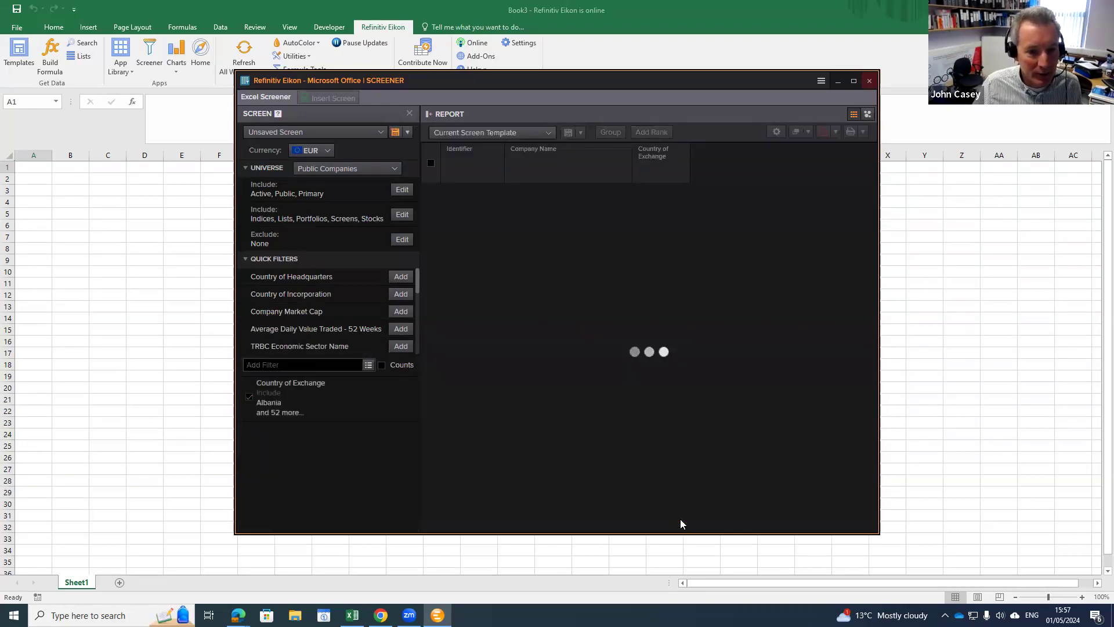
- Add a Company Market Cap filter of at least 10,000,000,000 EUR with no scaling
left_click(401, 312)
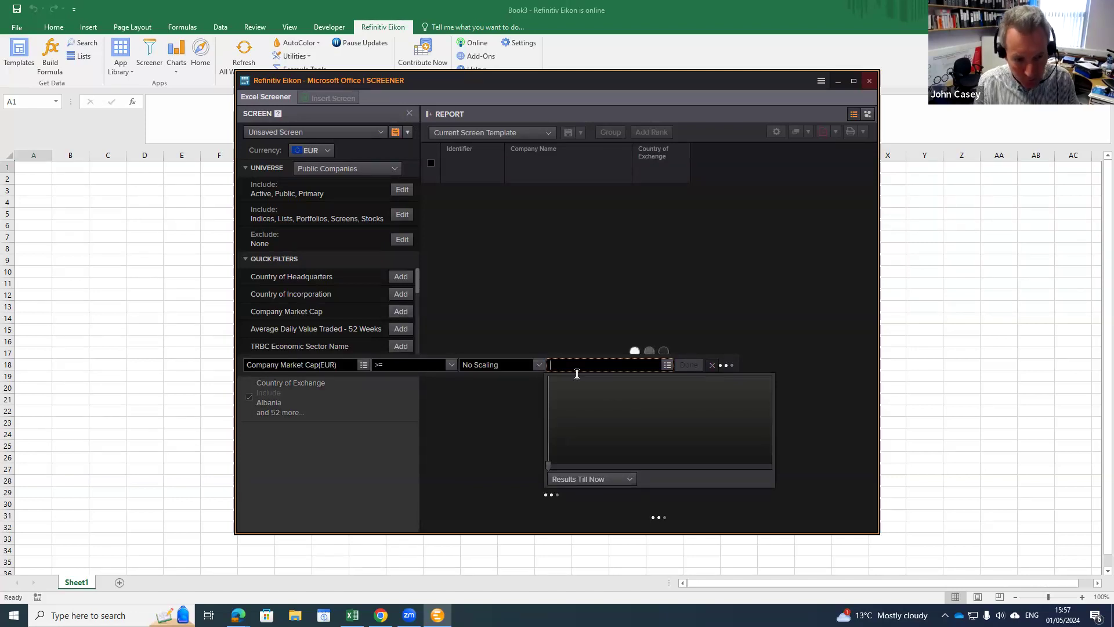
type("10")
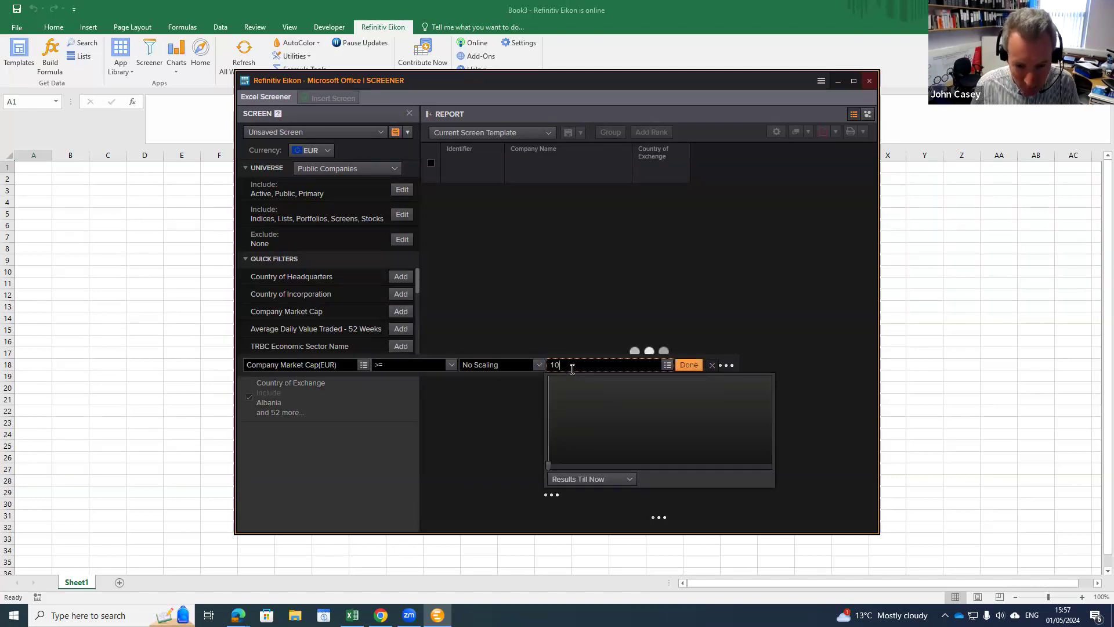
type(",000,000,")
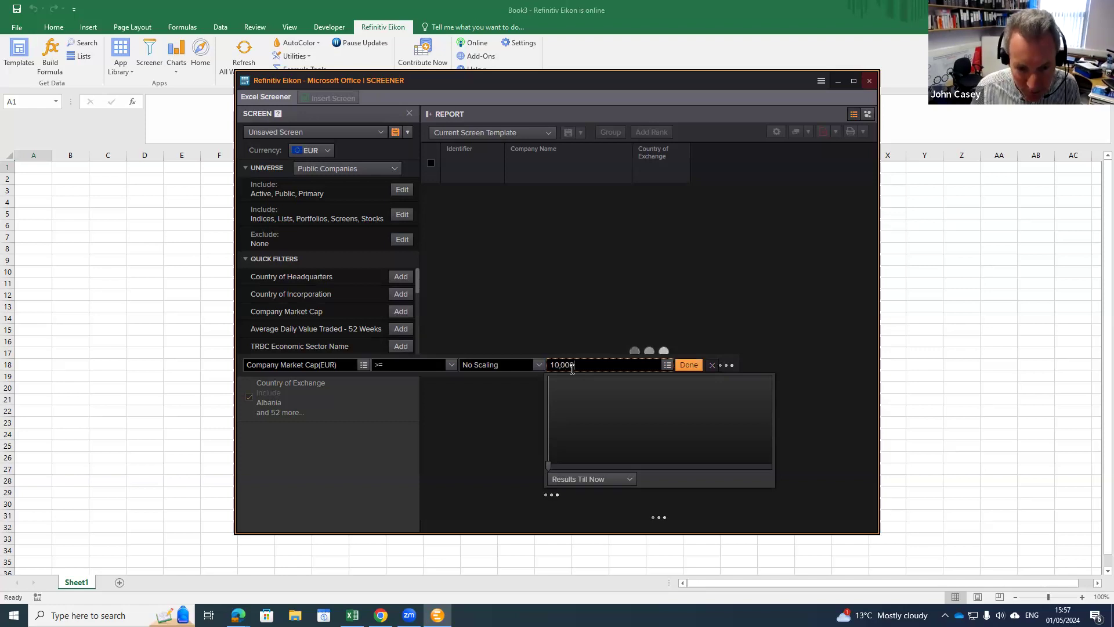
type("000")
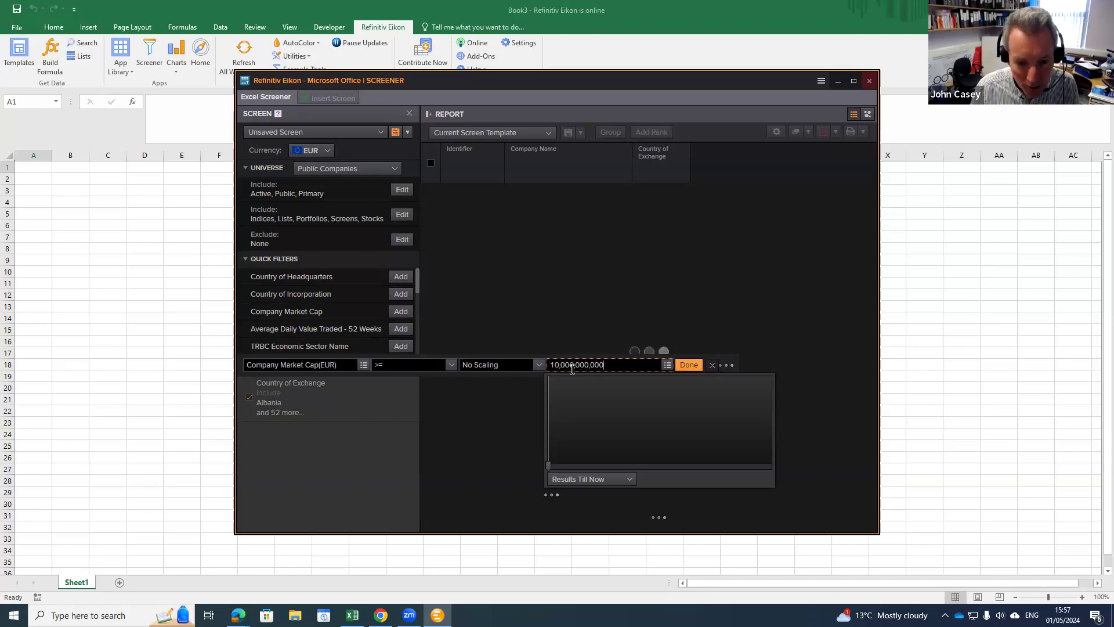
left_click(688, 364)
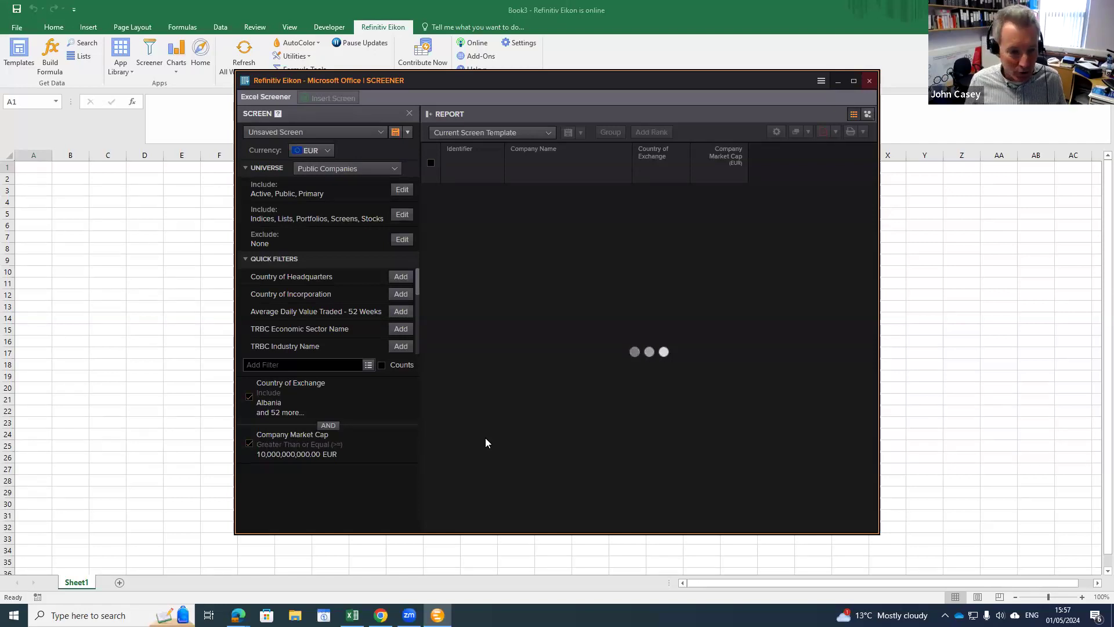
- Add a TRBC Industry Name filter that excludes Insurance, Collective Investments and Investment Holding Companies within Financials
left_click(401, 346)
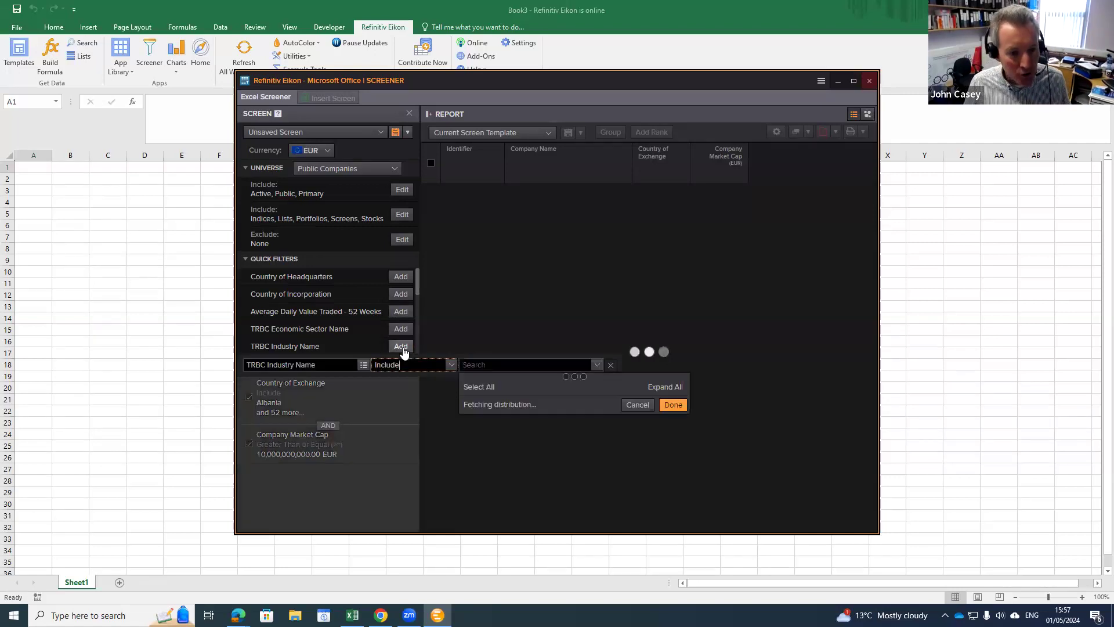
left_click(451, 366)
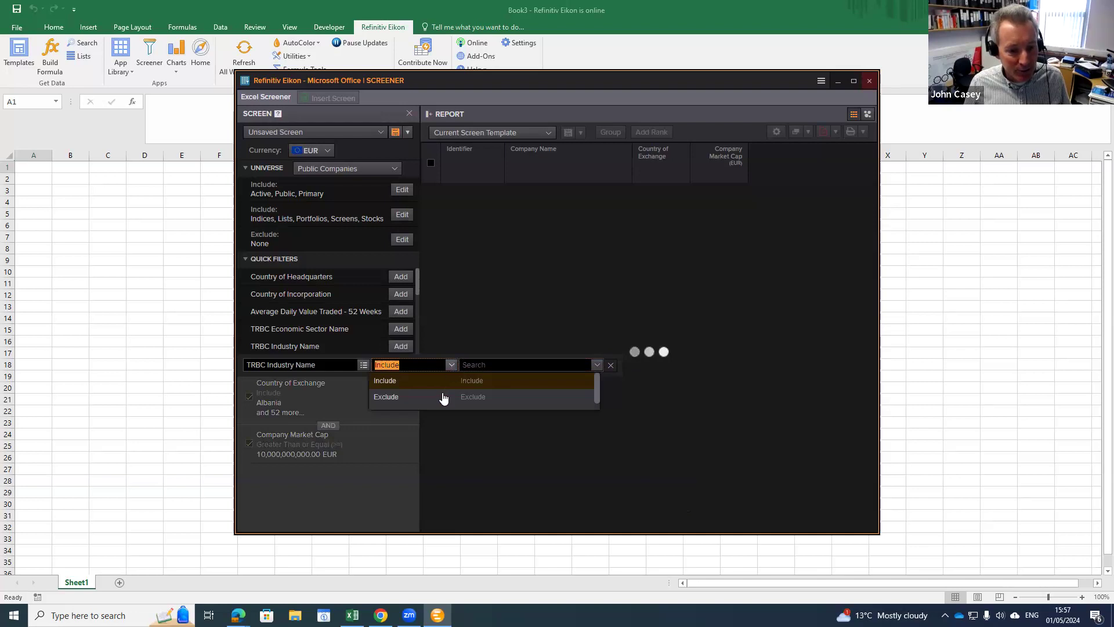
left_click(392, 397)
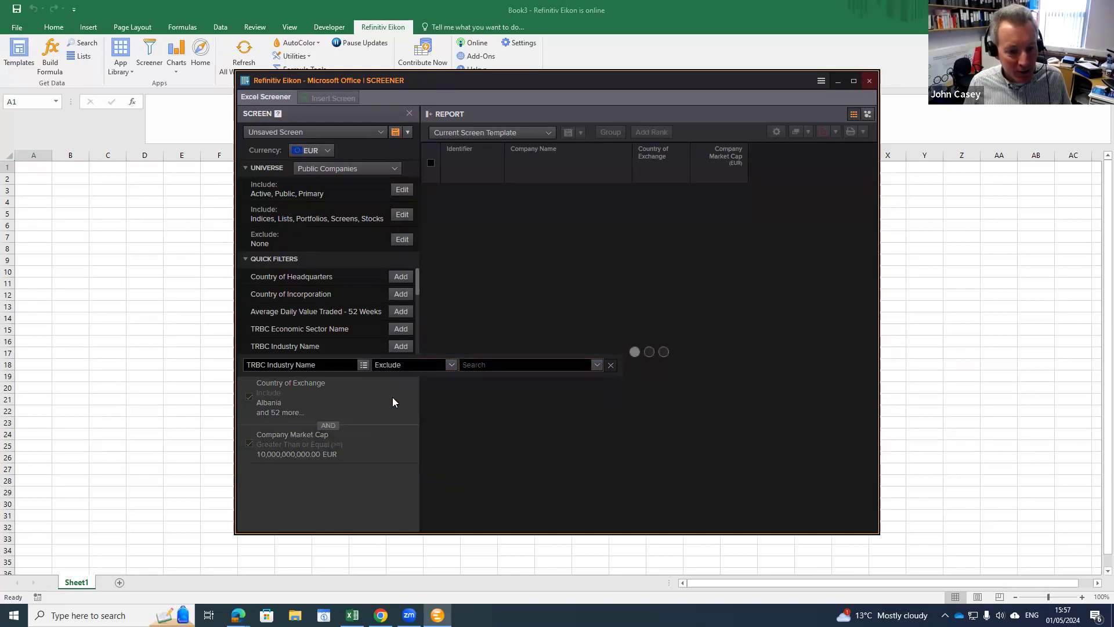
left_click(596, 364)
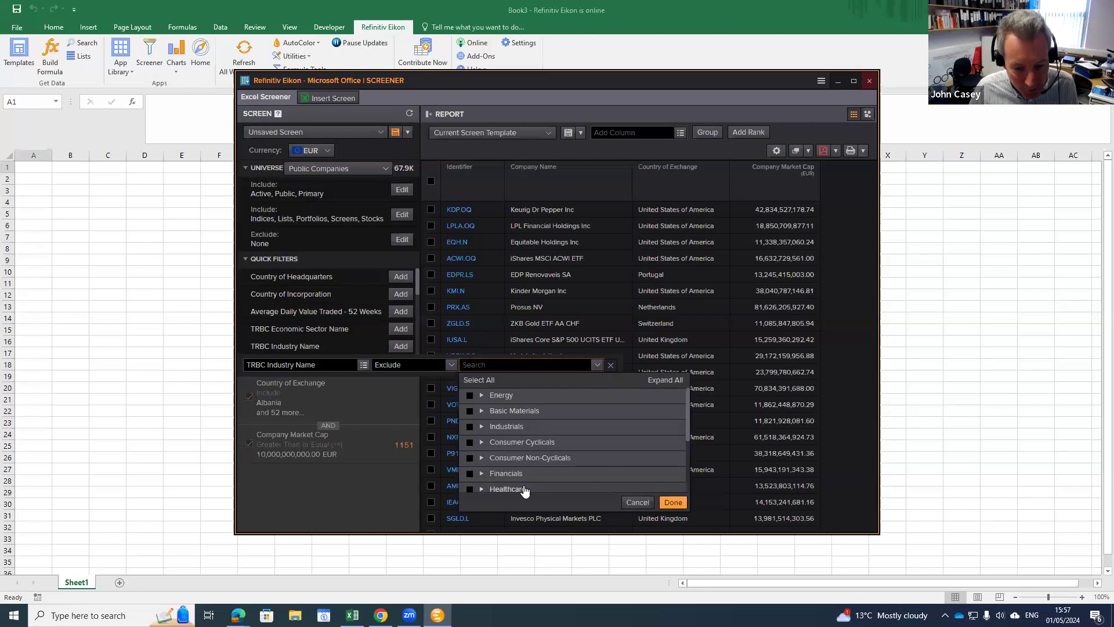
left_click(482, 473)
scroll(485, 464, "down", 1)
left_click(470, 447)
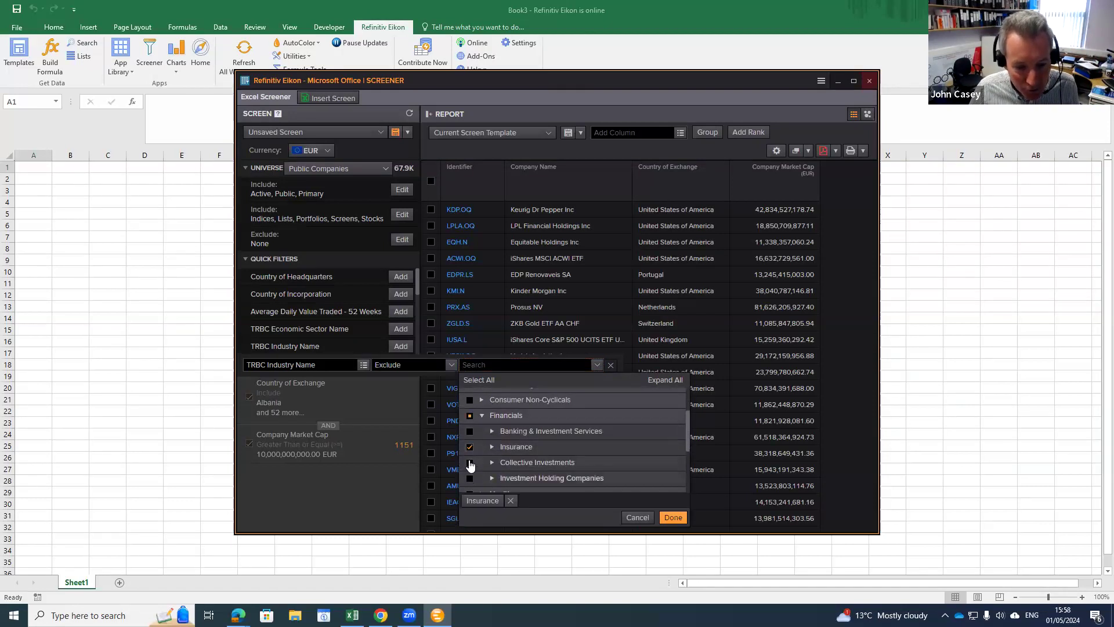
left_click(469, 462)
left_click(470, 478)
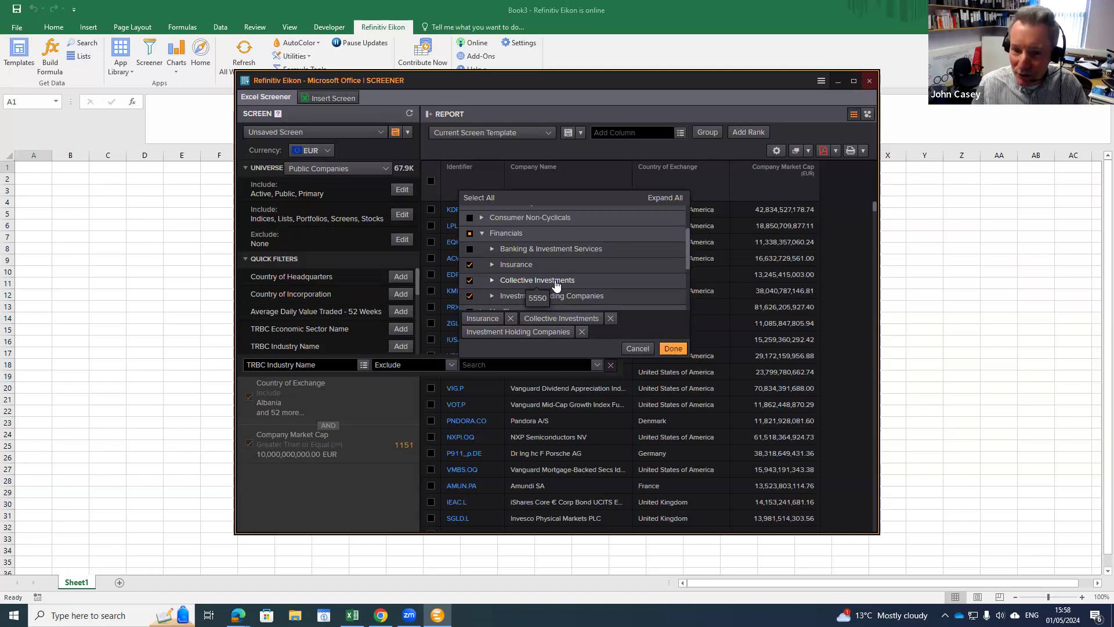
left_click(673, 349)
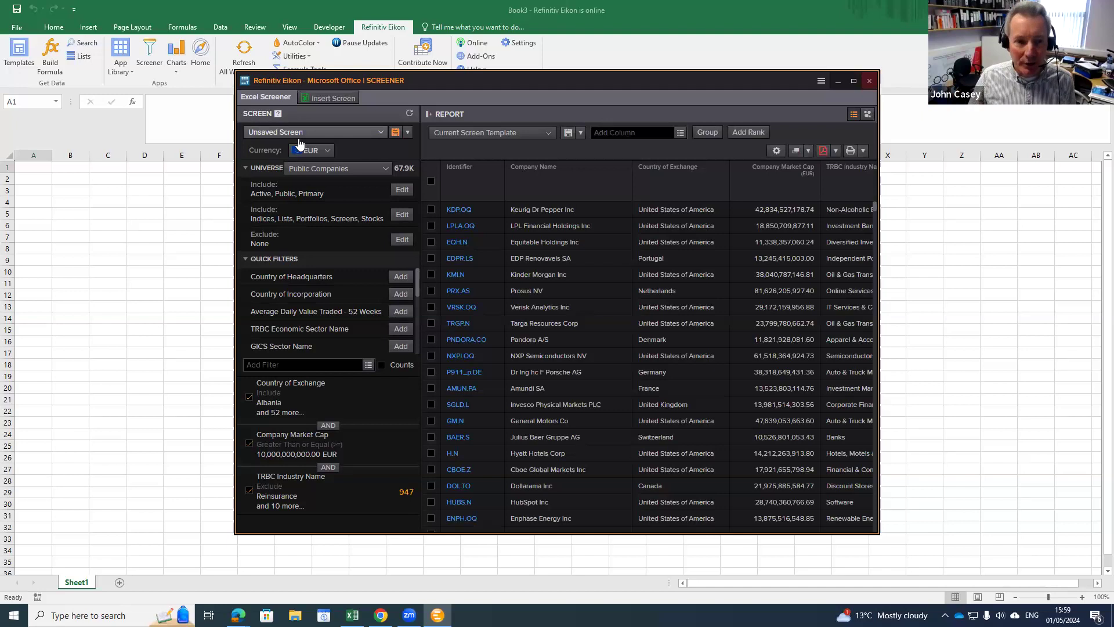
- Insert the screened company list into the worksheet and widen the company name and market cap columns
left_click(333, 99)
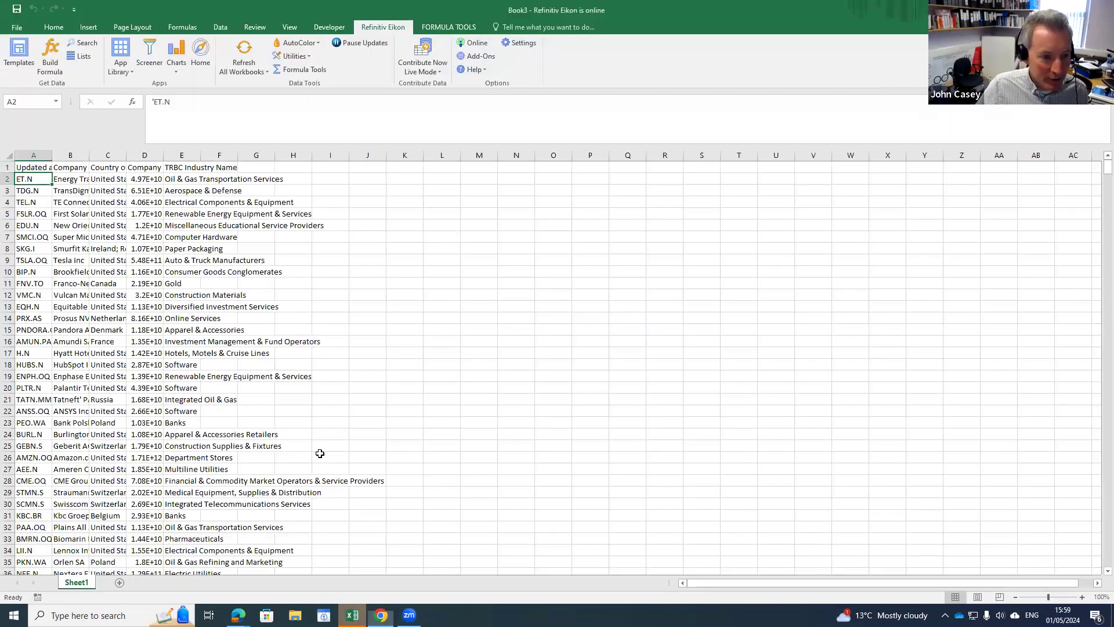
left_click_drag(163, 153, 187, 155)
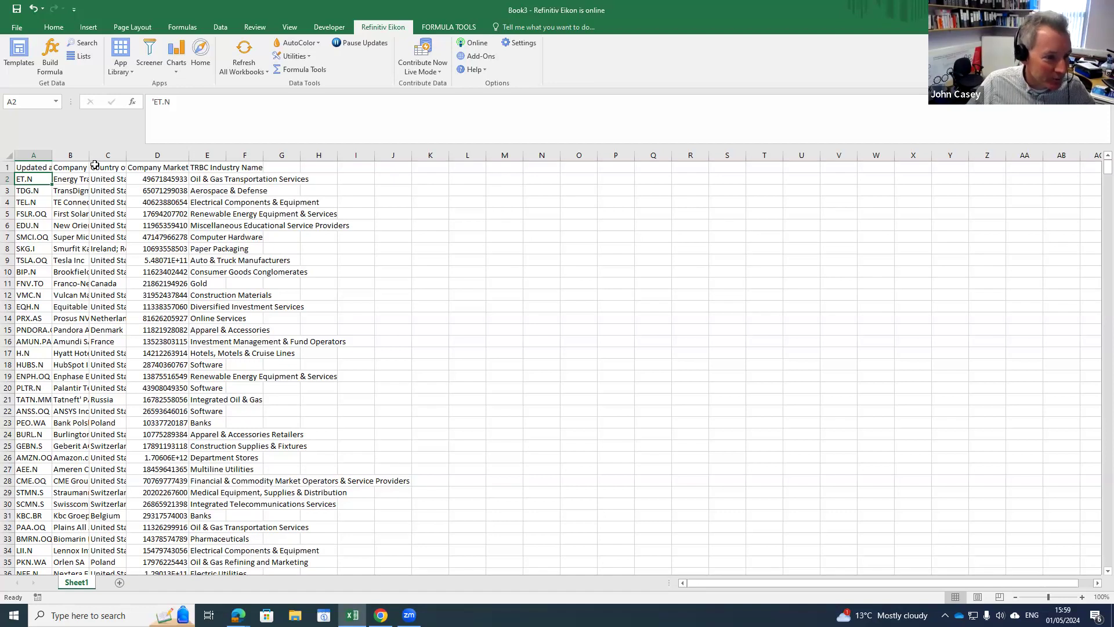
left_click_drag(89, 155, 100, 154)
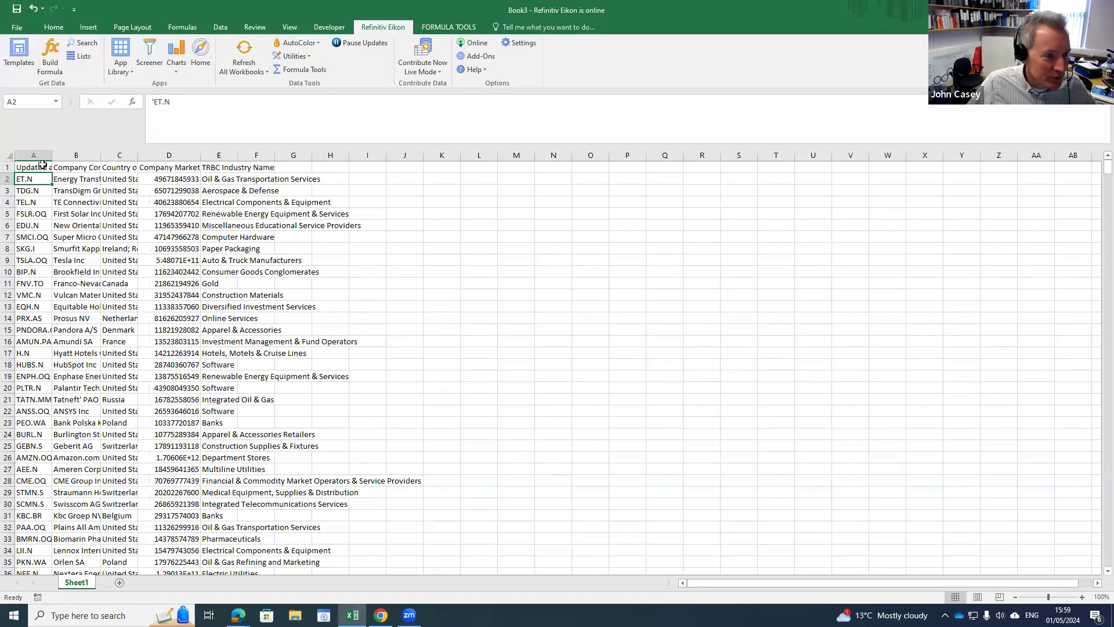
- Examine the screening formula in cell A1 and the company rows beneath it
left_click(42, 165)
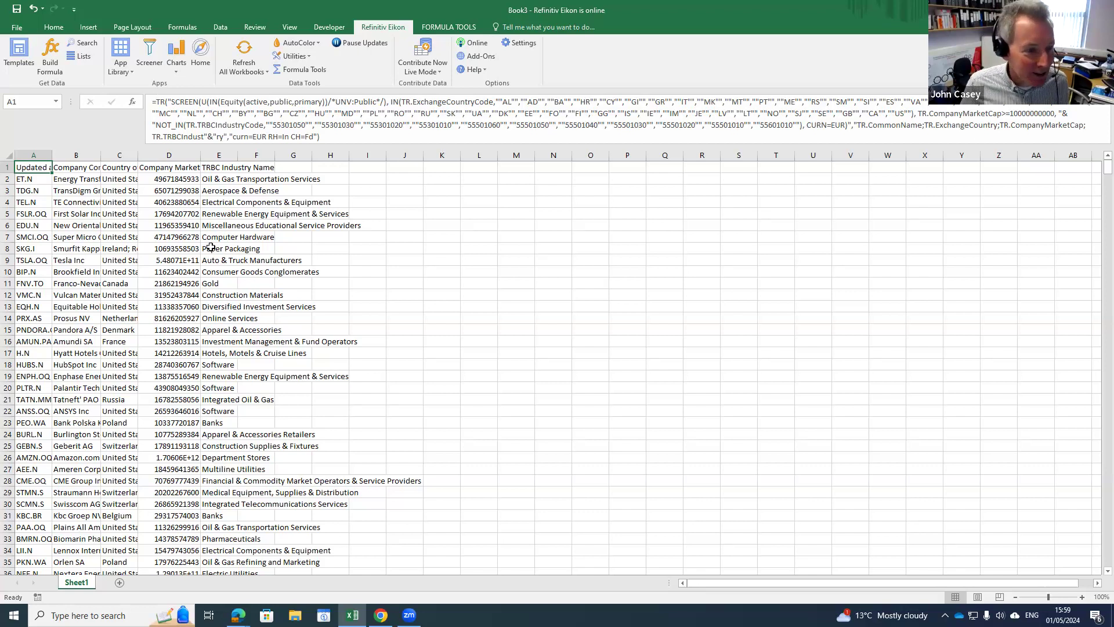
left_click_drag(40, 178, 224, 194)
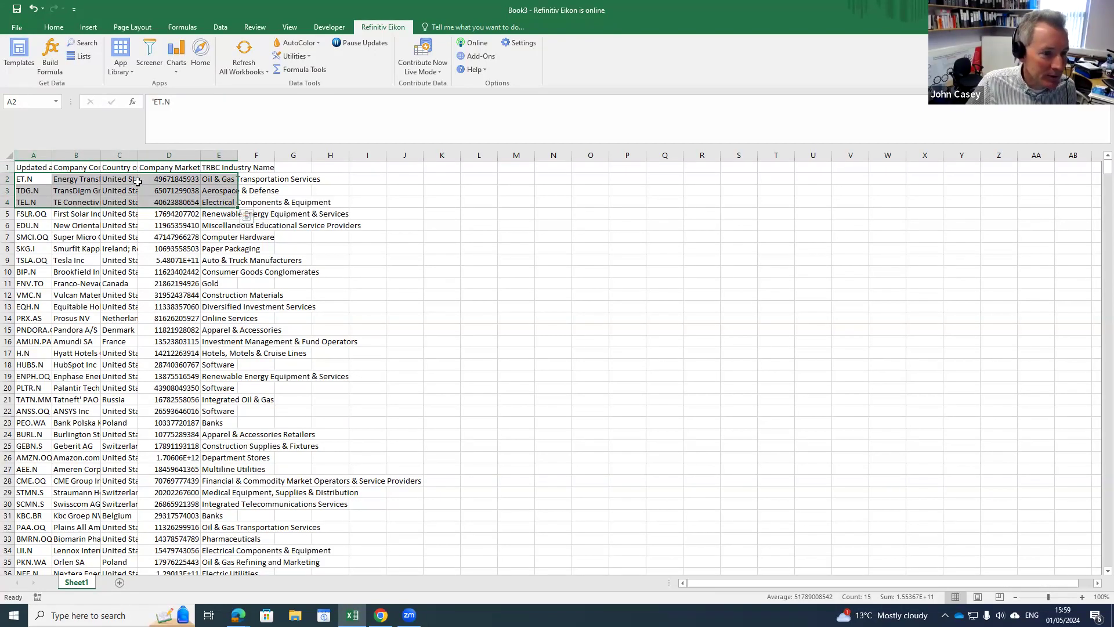
- Copy the entire Sheet1 and paste it into a new sheet as values with source formatting
left_click(10, 155)
key("ctrl+c")
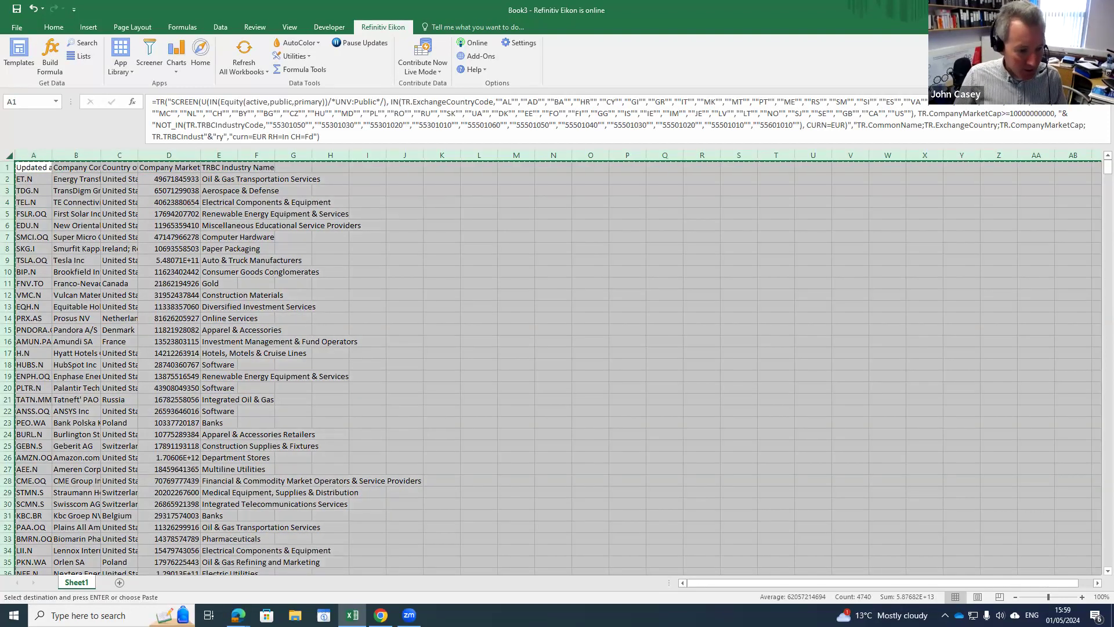
left_click(119, 583)
left_click(17, 28)
left_click(29, 30)
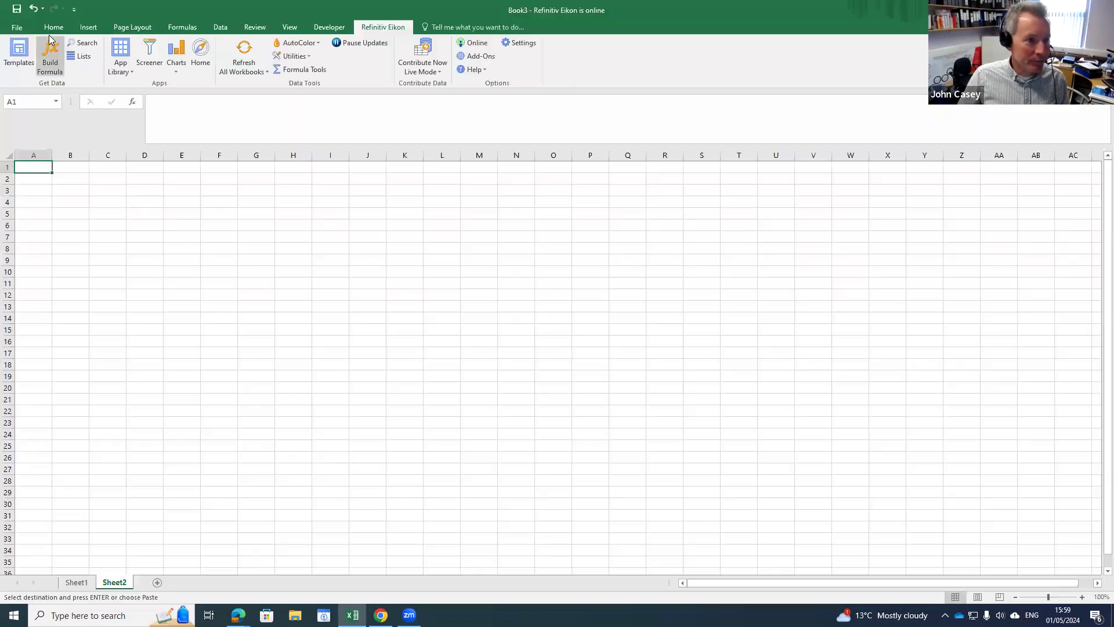
left_click(53, 27)
left_click(15, 67)
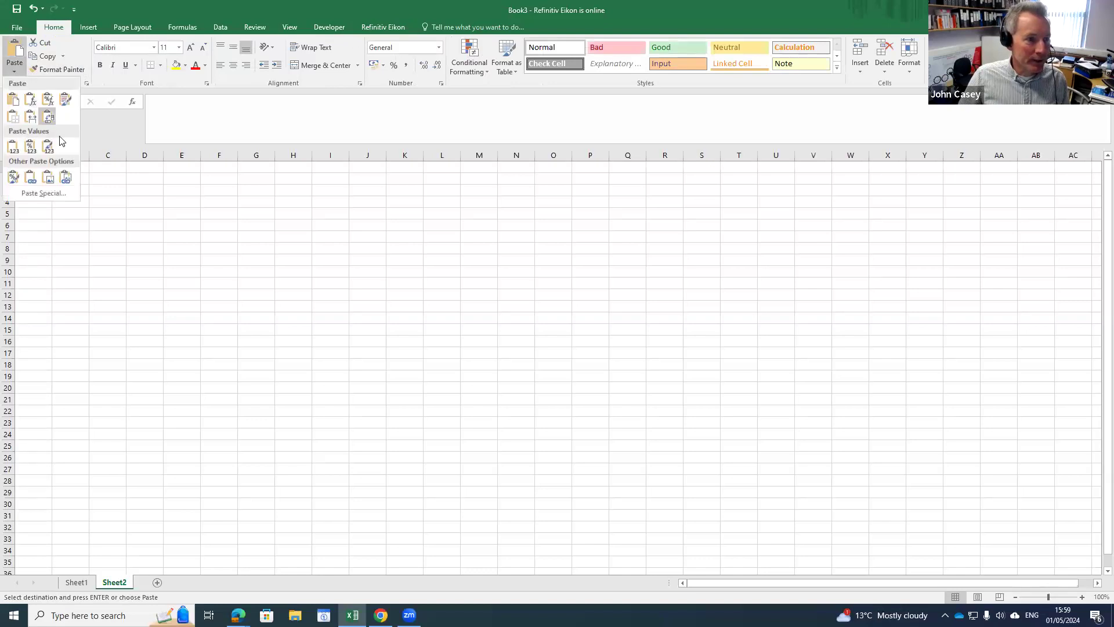
left_click(48, 145)
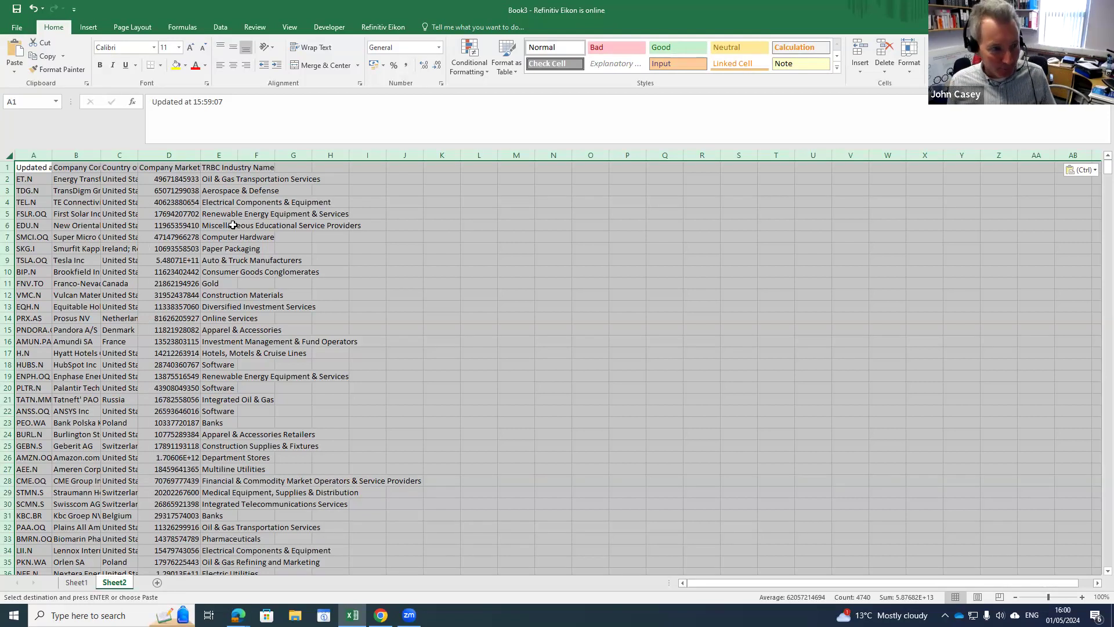
- Replace the heading in cell A1 of Sheet2 with "Code" and insert a blank row above the headings
key("ctrl+Home")
key("Escape")
type("Code")
key("Return")
key("Up")
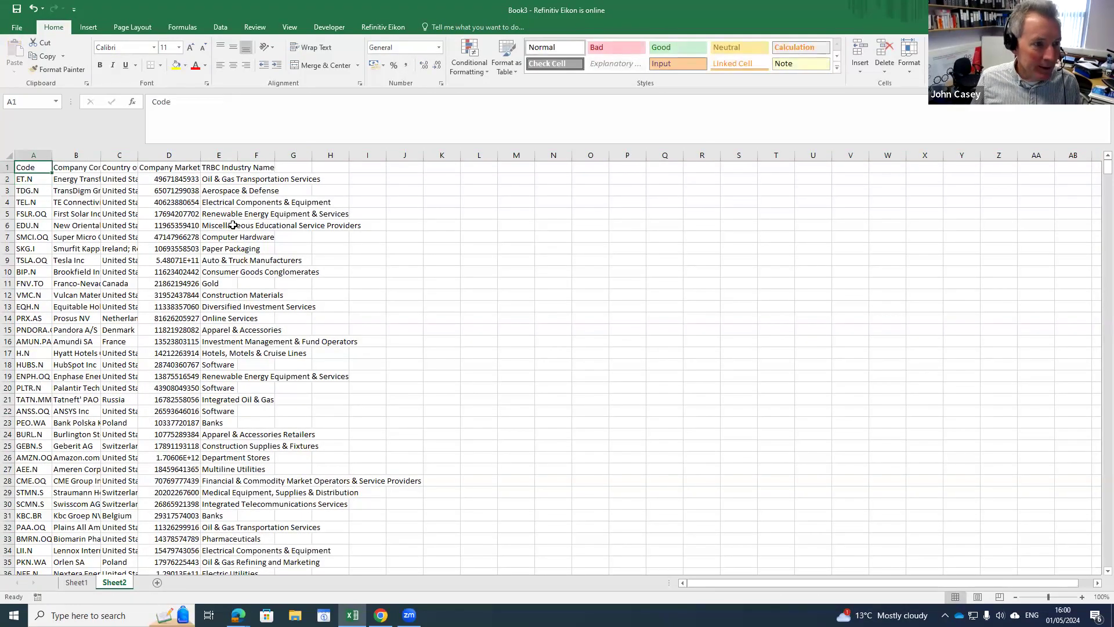
left_click(859, 67)
left_click(888, 99)
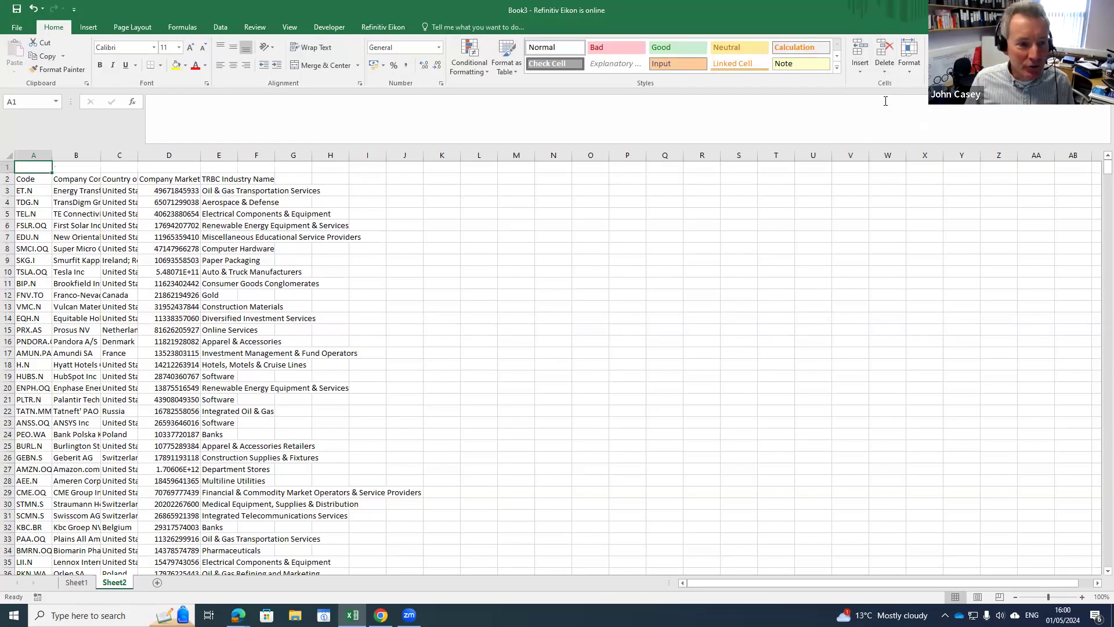
- Format the company market cap column with thousands separators and no decimals, and widen it and the TRBC industry name column
left_click(182, 158)
left_click(407, 65)
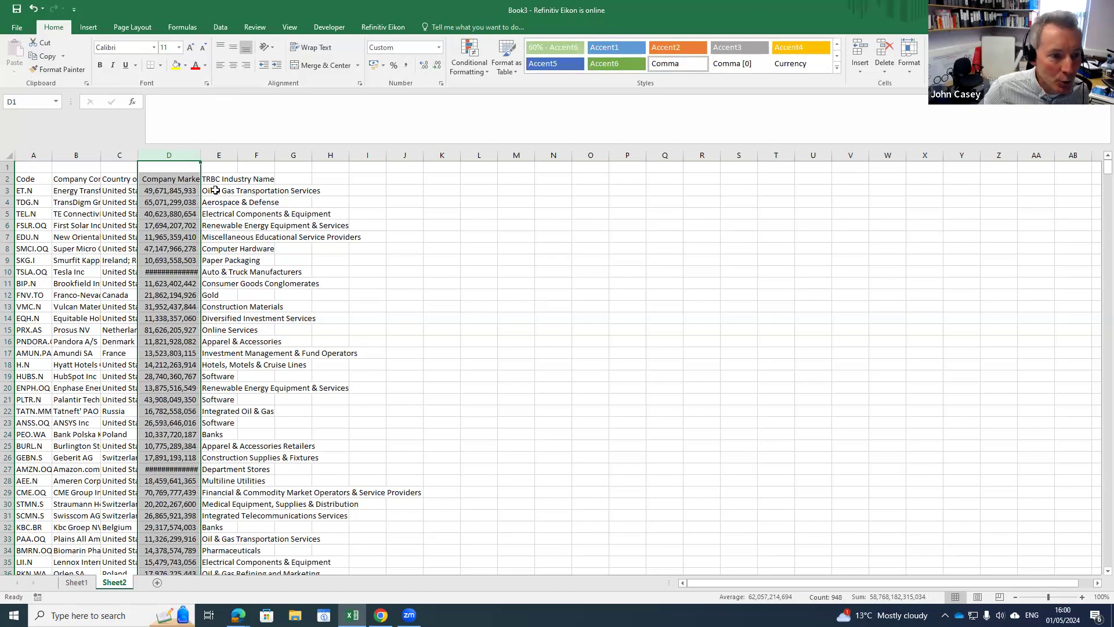
left_click_drag(201, 155, 213, 154)
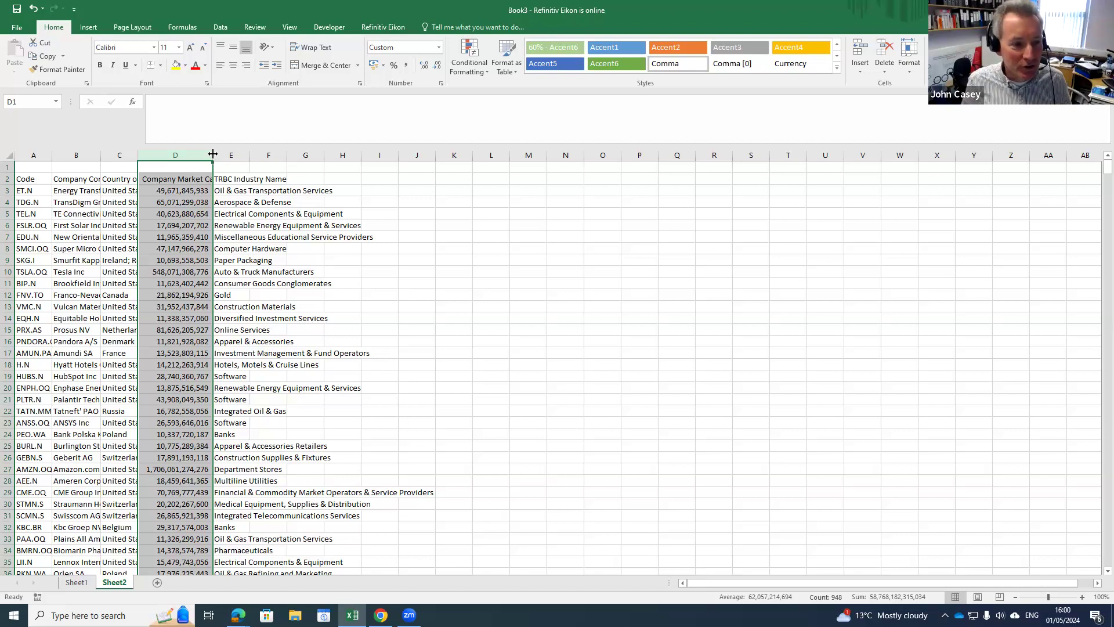
left_click_drag(250, 154, 271, 154)
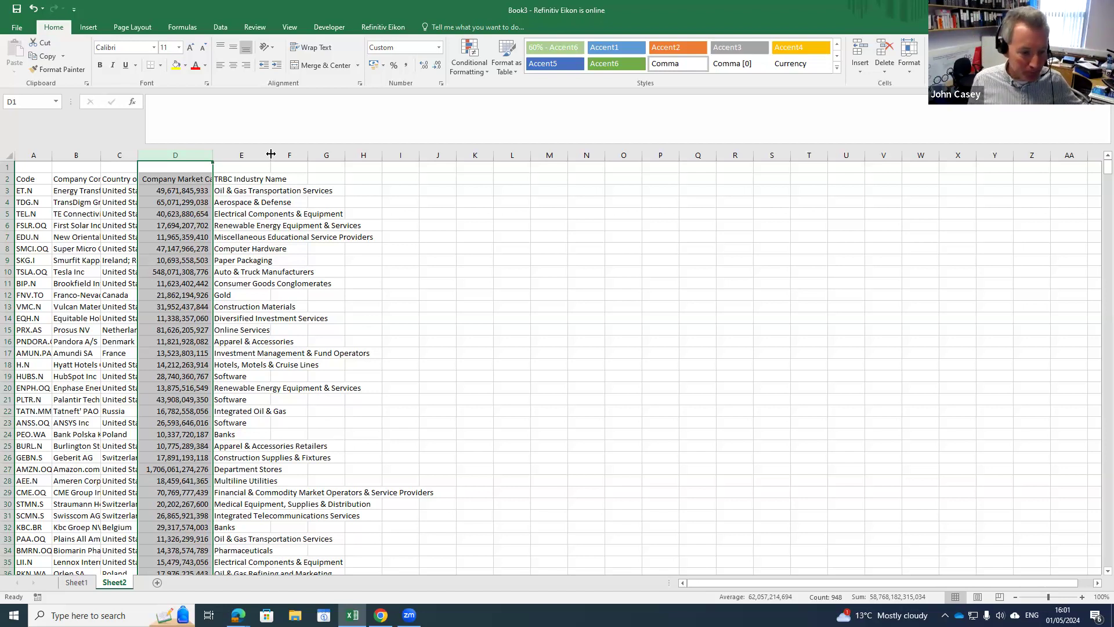
- Open the Refinitiv Eikon Formula Builder for cell I1 of Sheet2
left_click(413, 177)
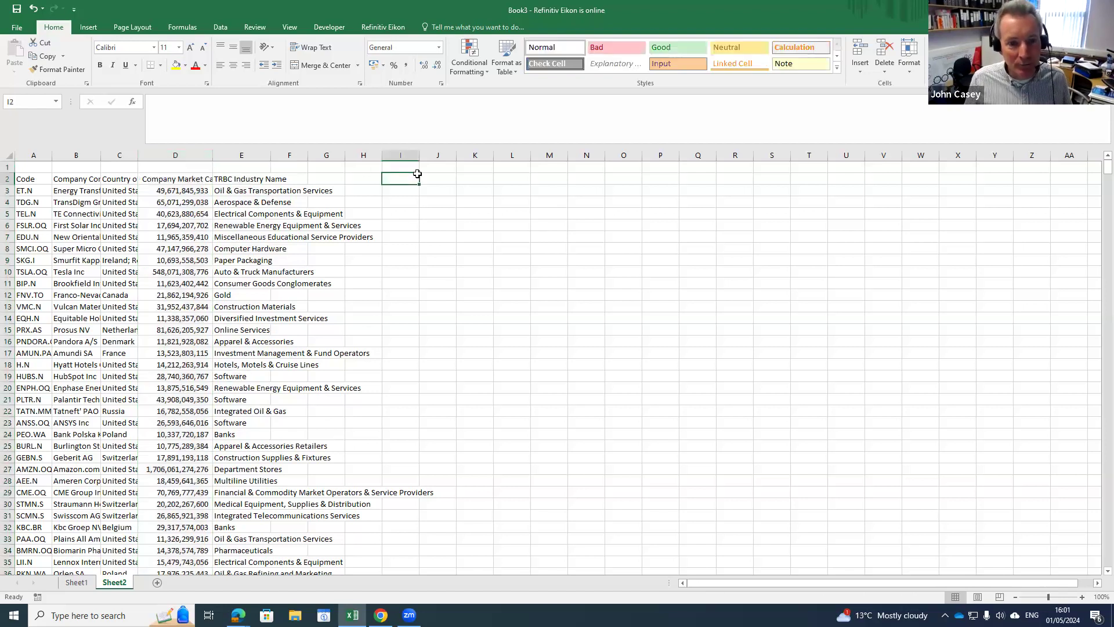
left_click(408, 166)
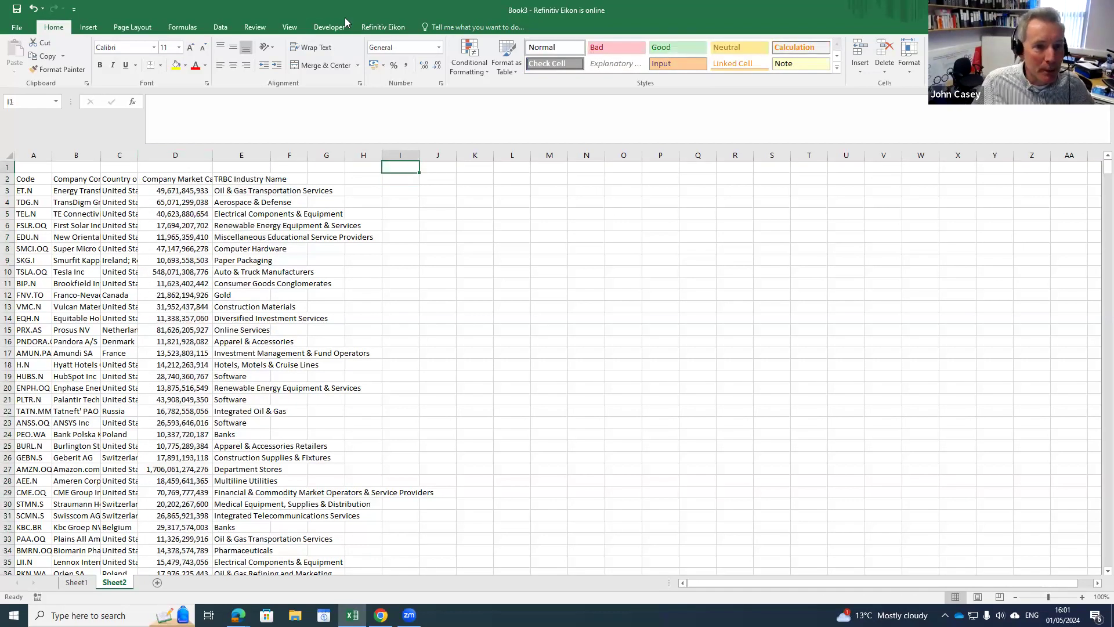
left_click(366, 29)
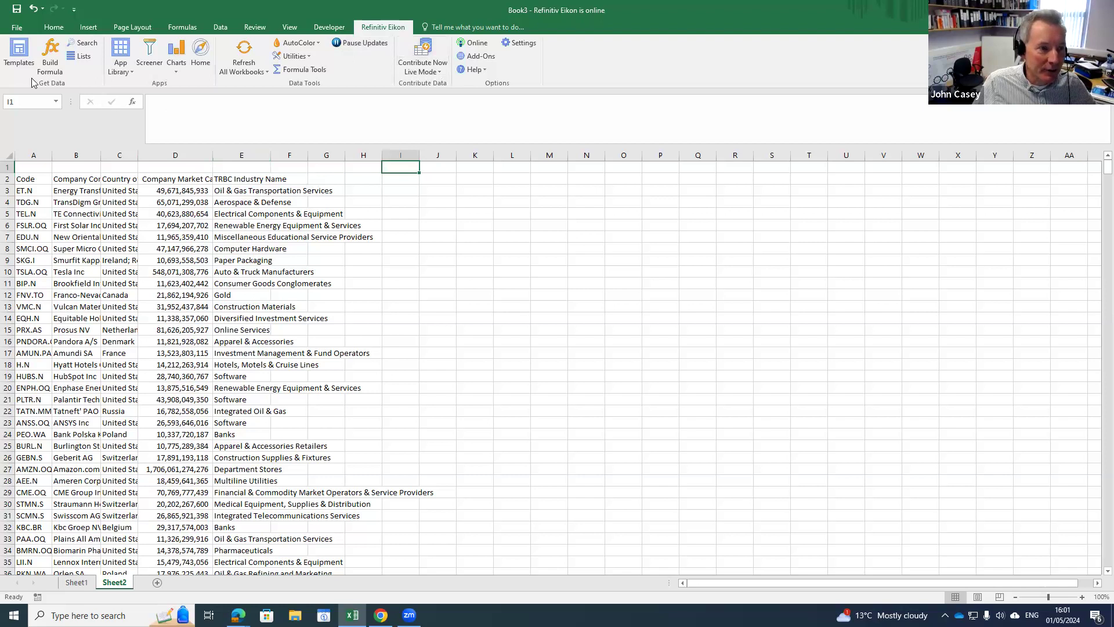
left_click(48, 71)
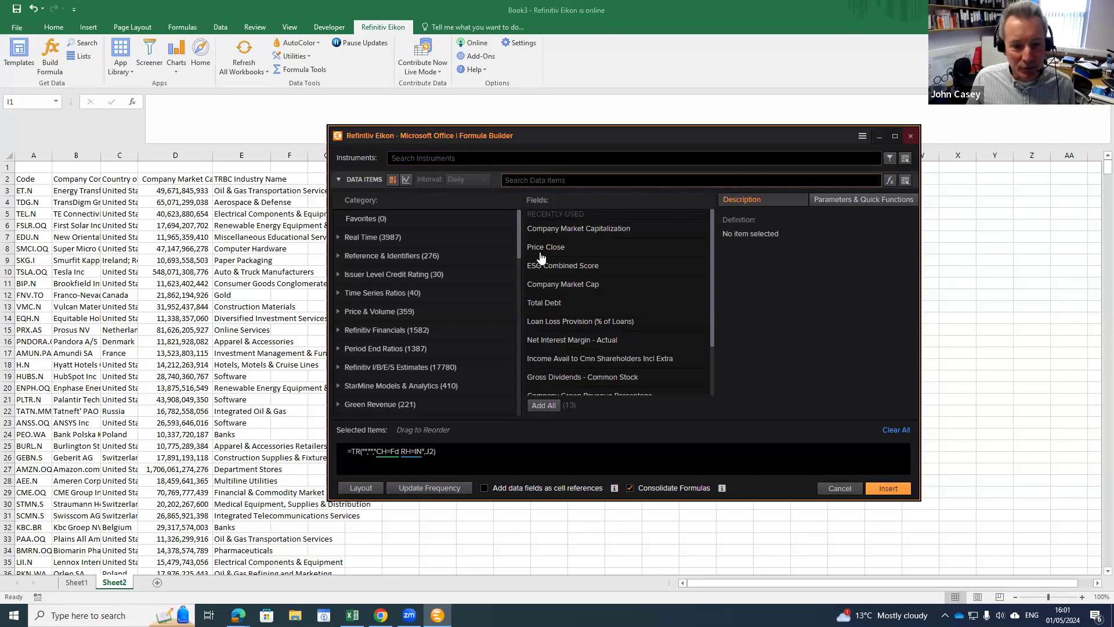
- Browse the recently used fields and the data item categories Reference & Identifiers, Environmental, Social and Governance, and its Governance subcategory
scroll(520, 247, "down", 3)
scroll(522, 220, "up", 3)
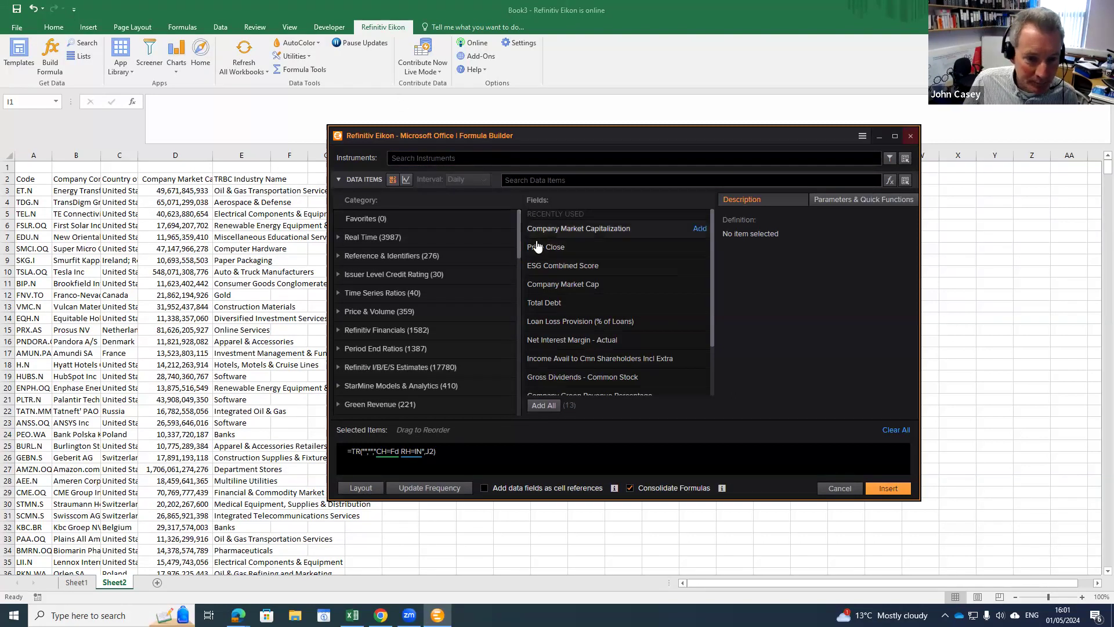
left_click(359, 259)
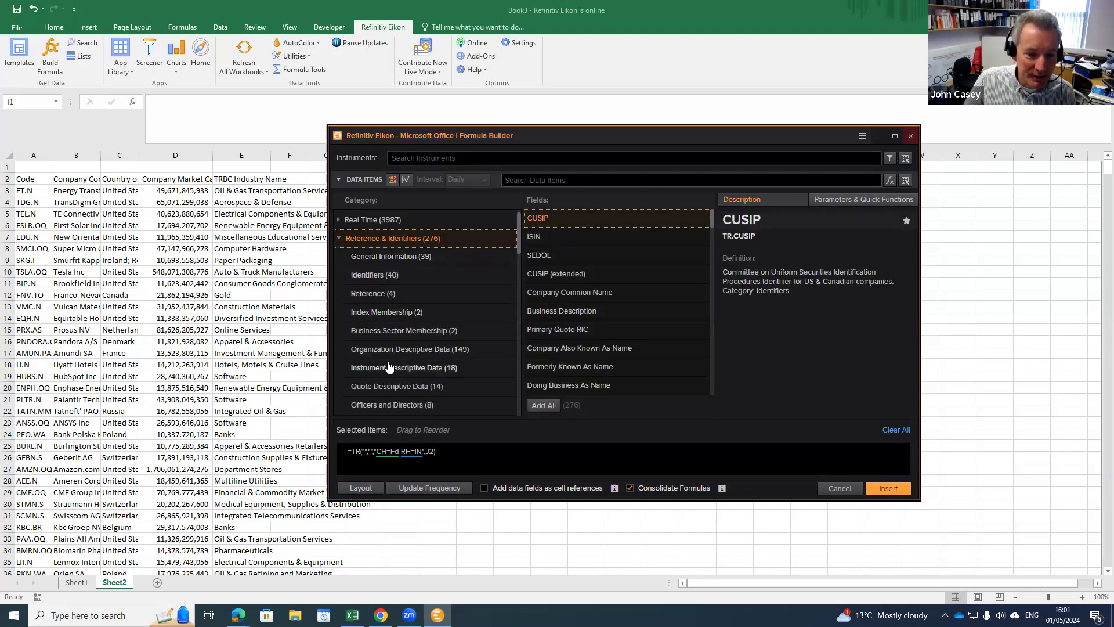
left_click_drag(520, 244, 520, 277)
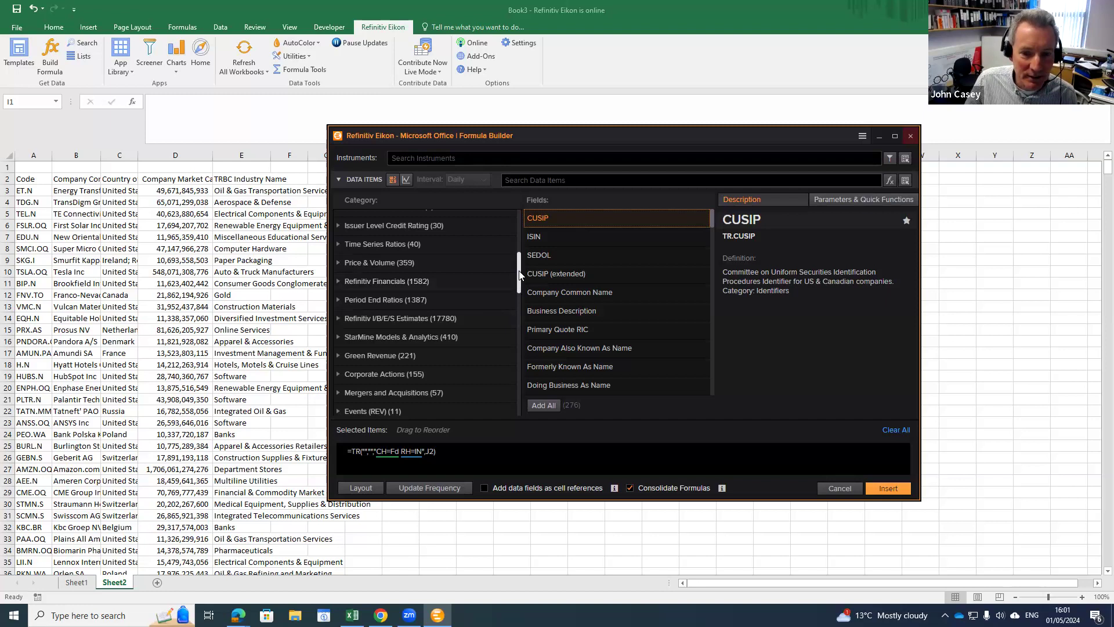
left_click_drag(518, 270, 520, 365)
left_click(459, 290)
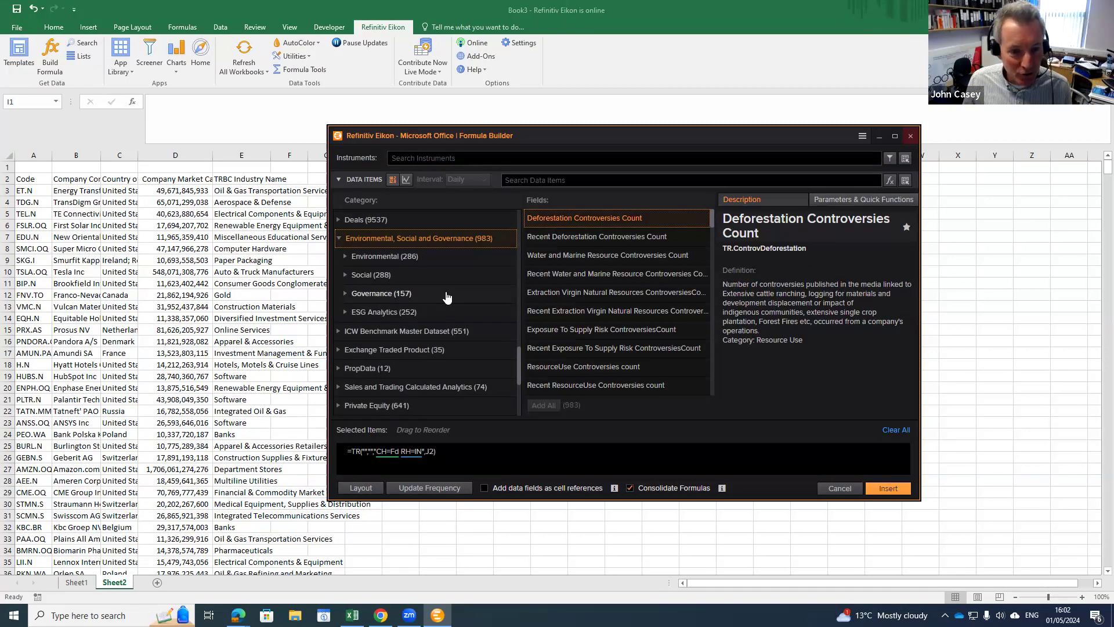
left_click(611, 226)
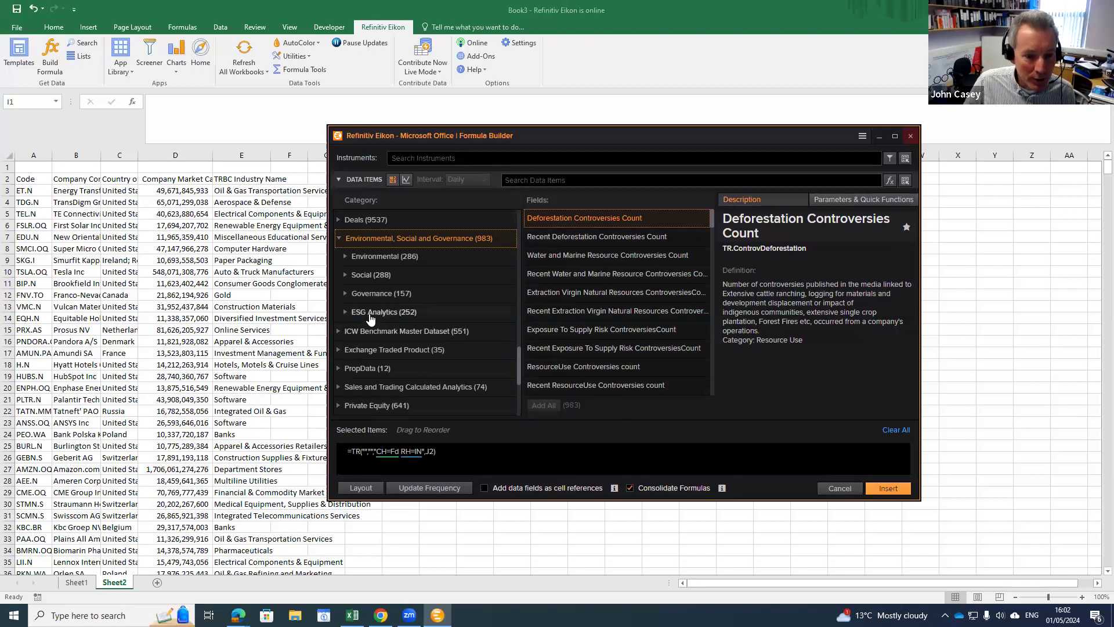
left_click(369, 293)
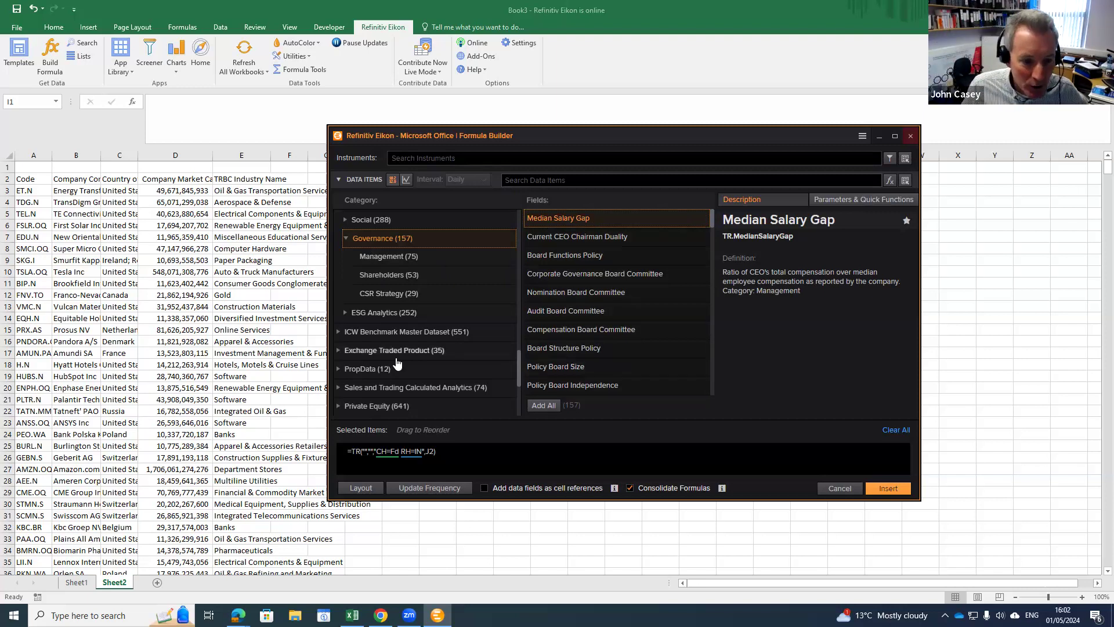
- Compare the ESG Analytics definitions of ESG Score, ESG Combined Score and ESG Controversies Score, and select ESG Combined Score
left_click(379, 313)
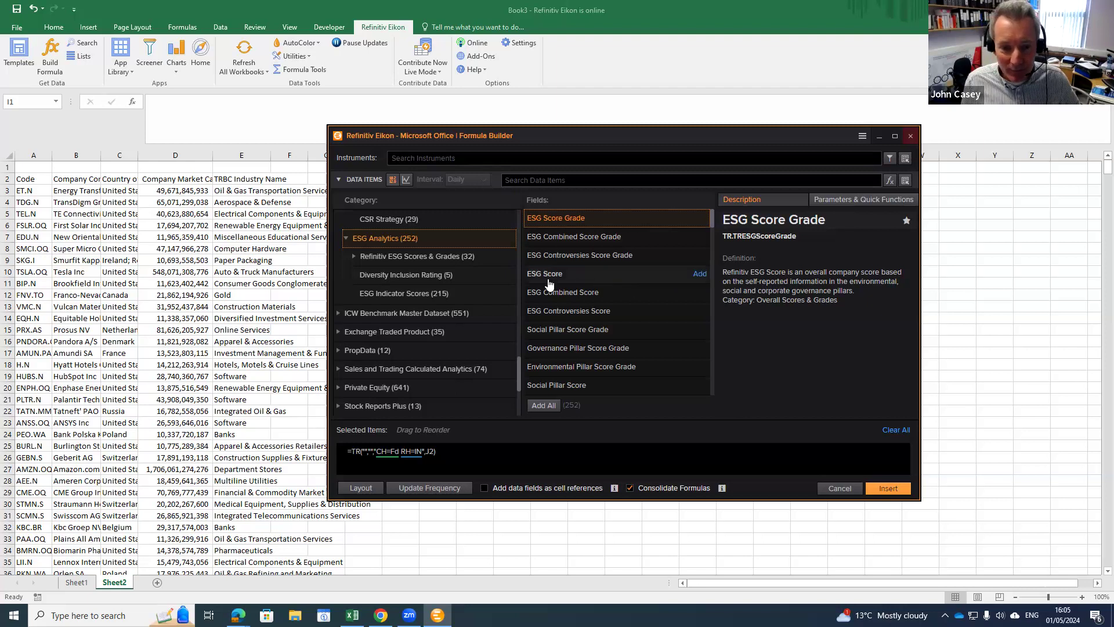
mouse_move(556, 292)
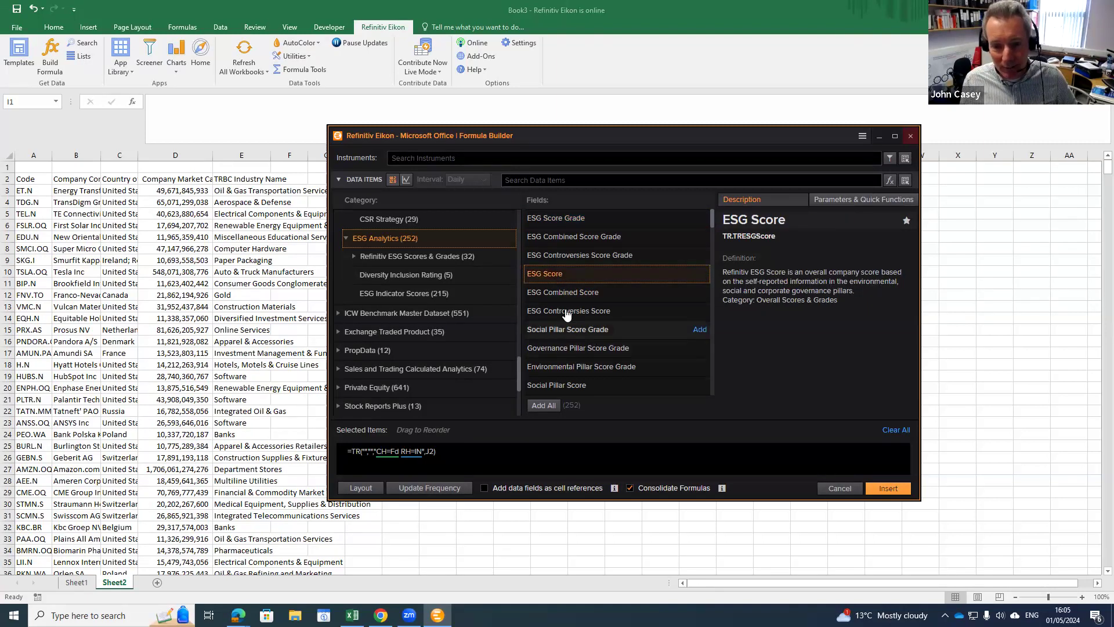
left_click(551, 297)
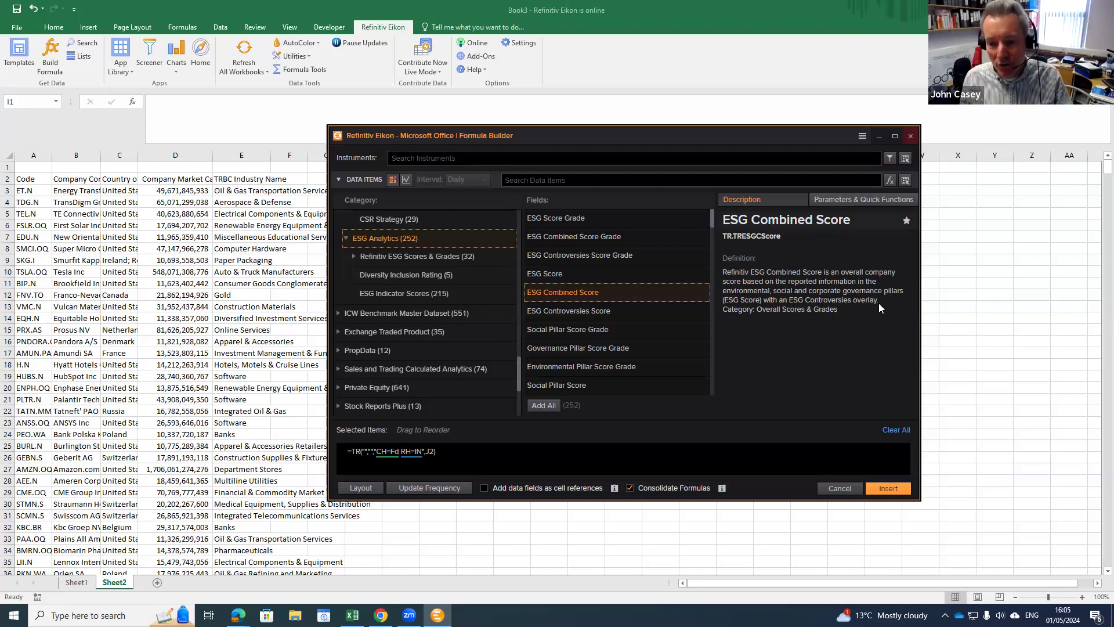
left_click(543, 312)
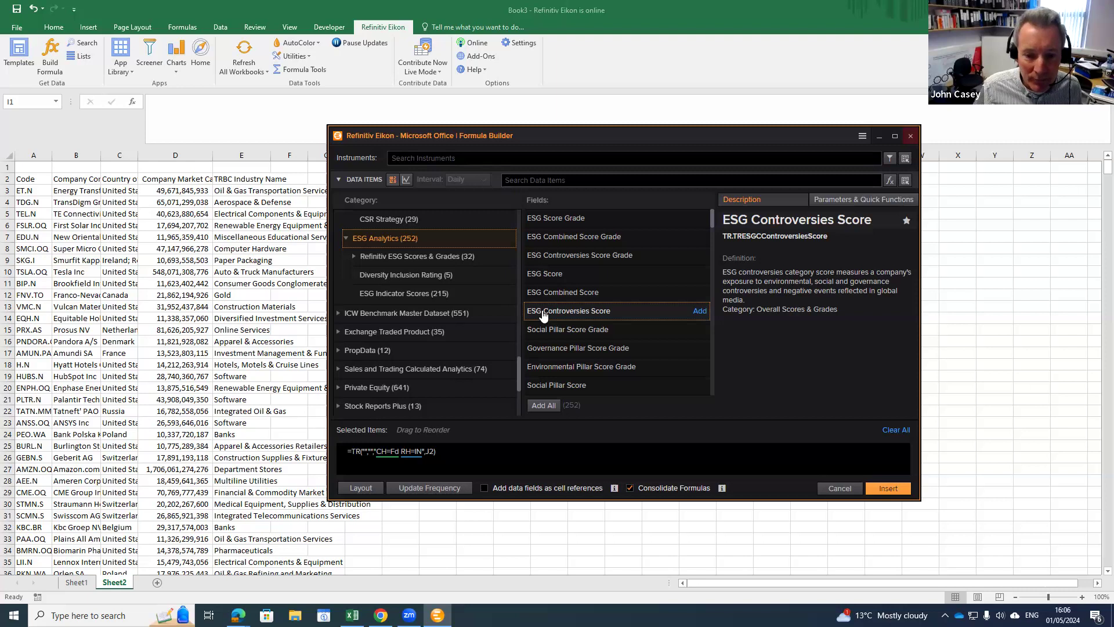
left_click(547, 298)
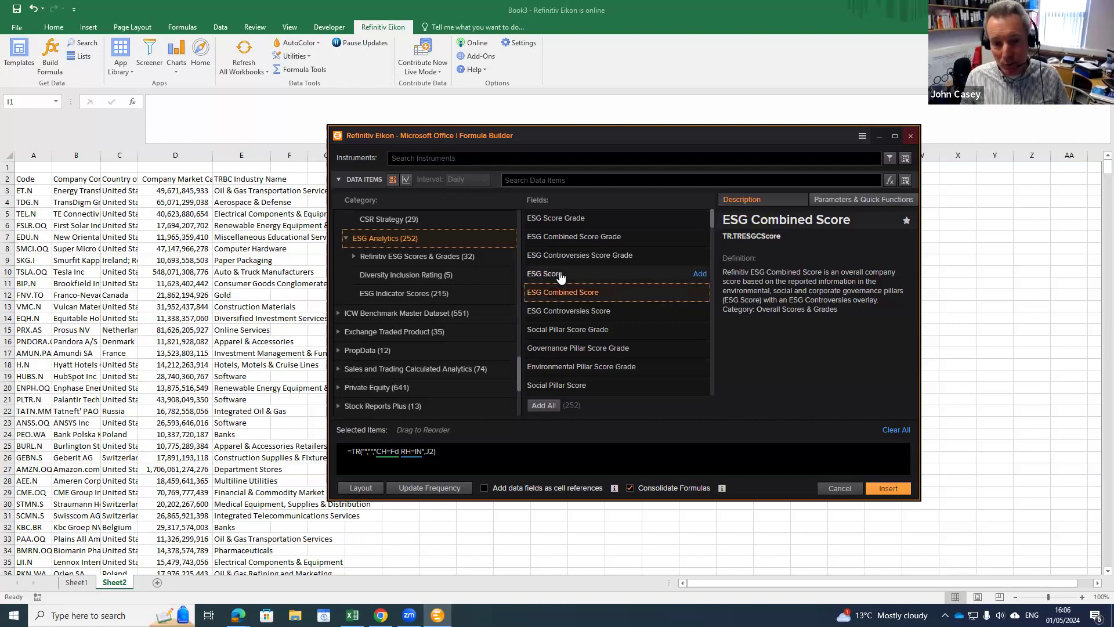
- Set ESG Combined Score to a series covering the last 5 FY and add it to the selected items
left_click(848, 203)
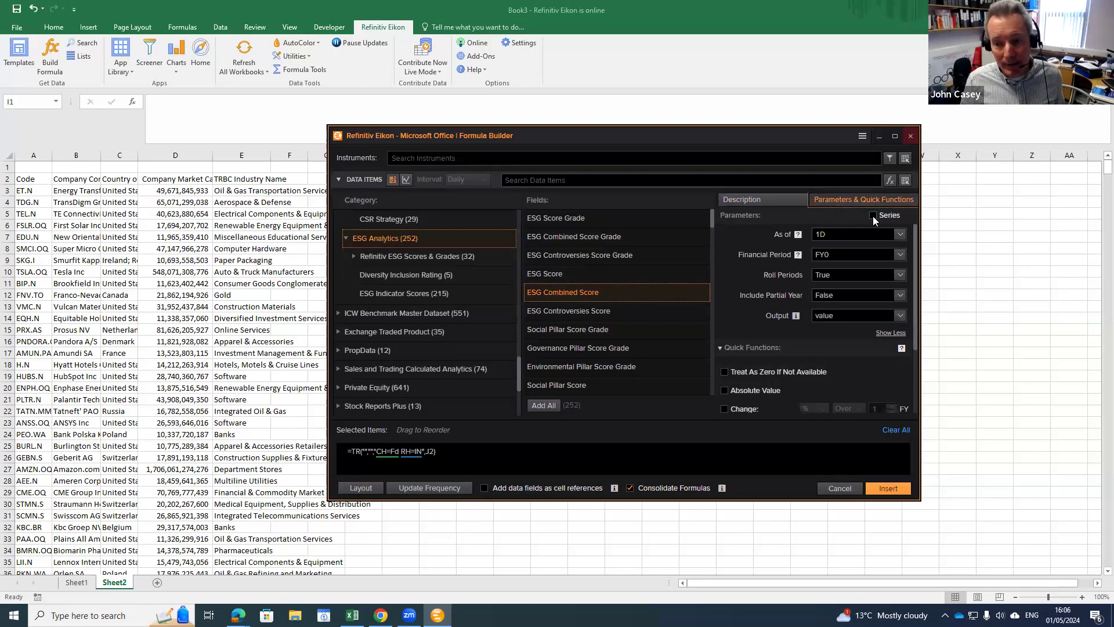
left_click(873, 216)
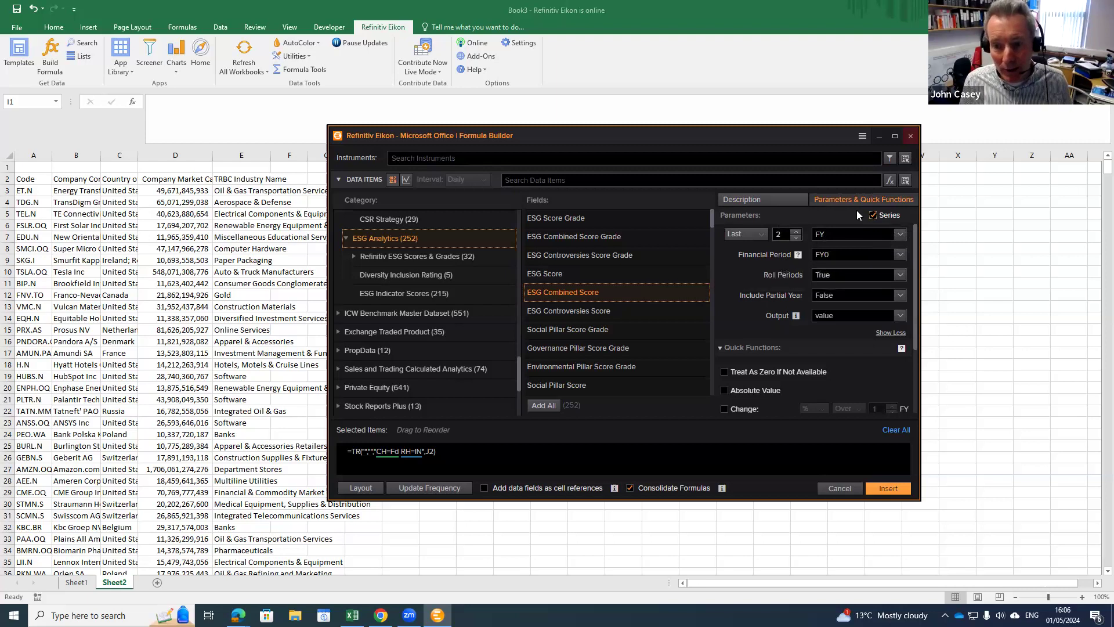
left_click(873, 216)
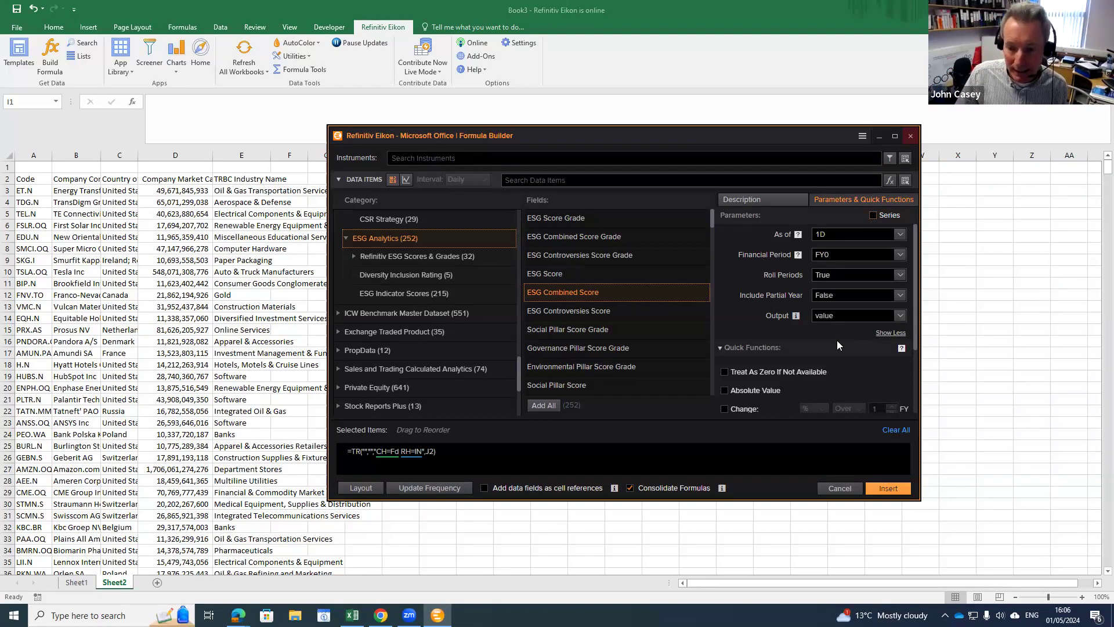
left_click(874, 215)
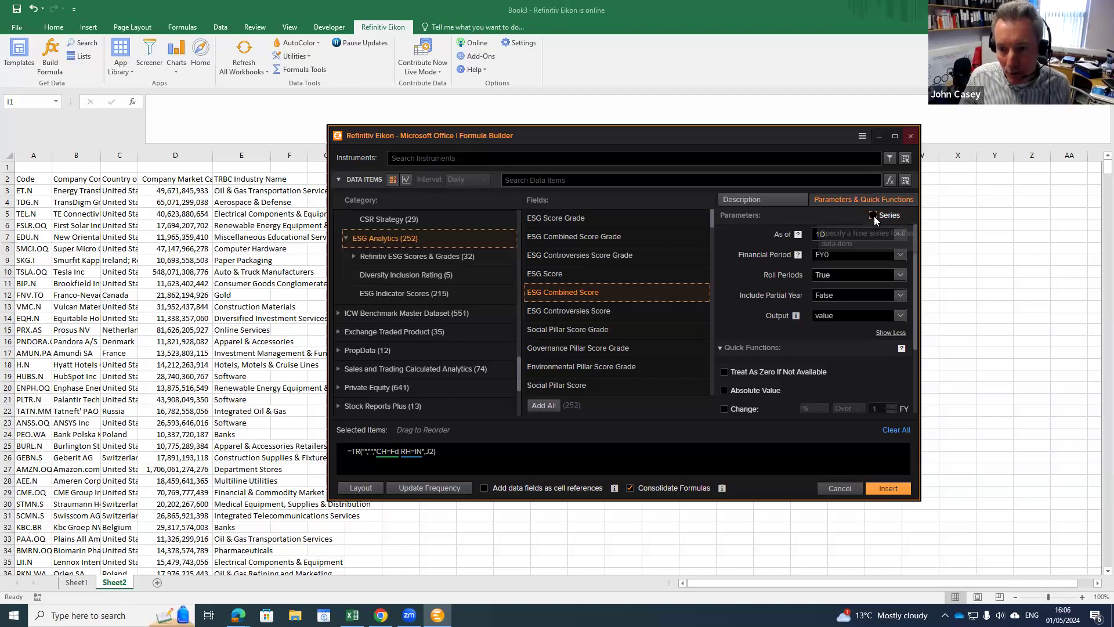
left_click(796, 233)
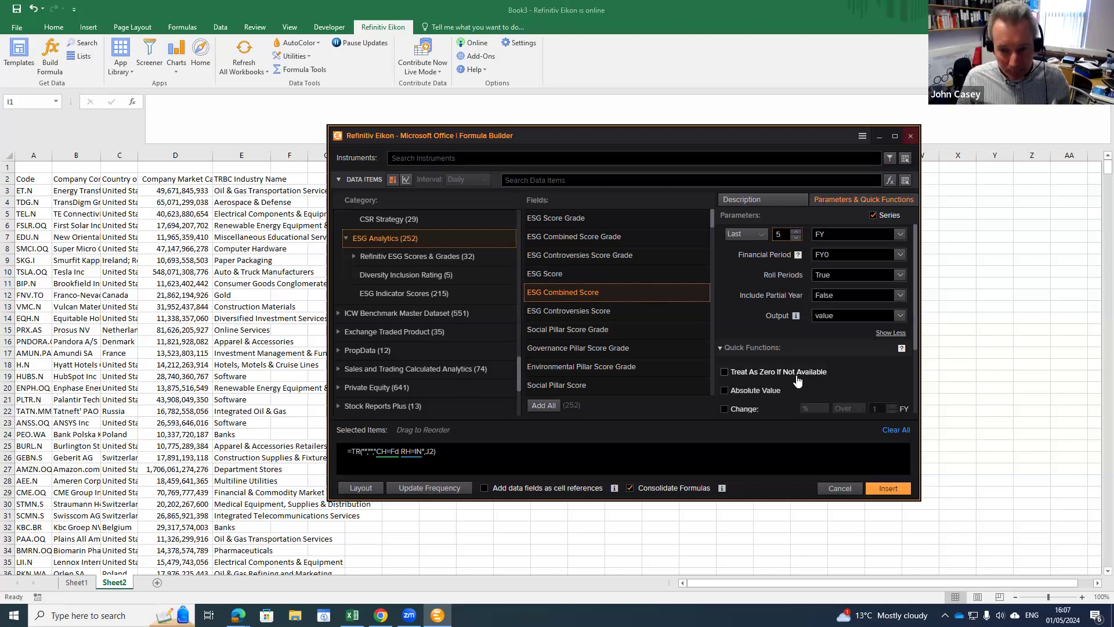
left_click(701, 293)
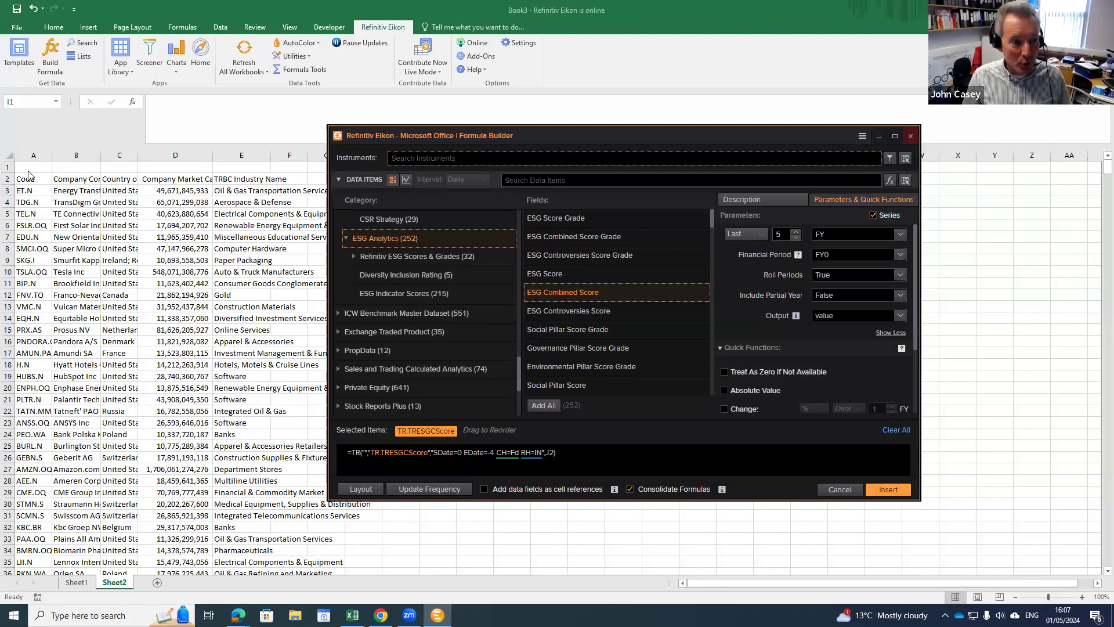
- Set the formula's instrument to the first company code in cell A3, as the relative reference A3 without dollar signs
left_click(904, 160)
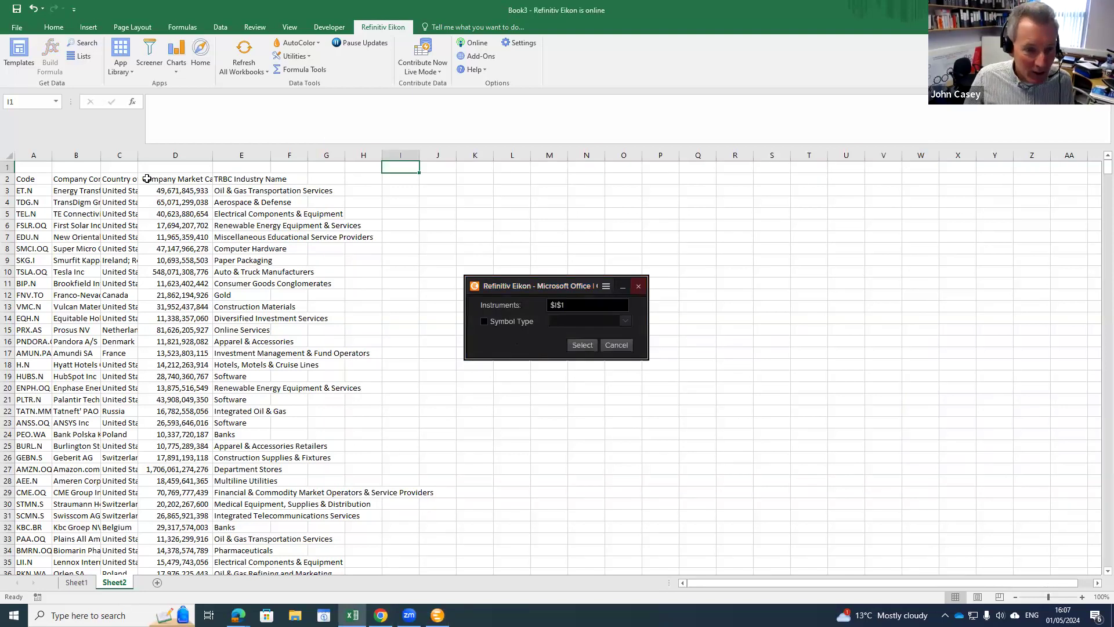
left_click(26, 189)
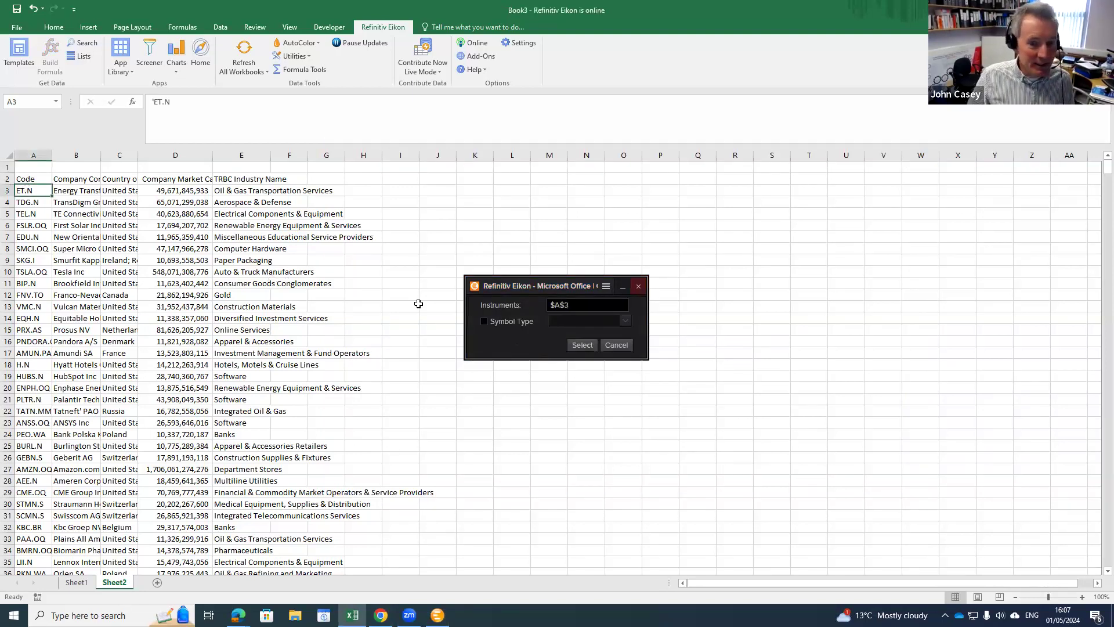
left_click(569, 304)
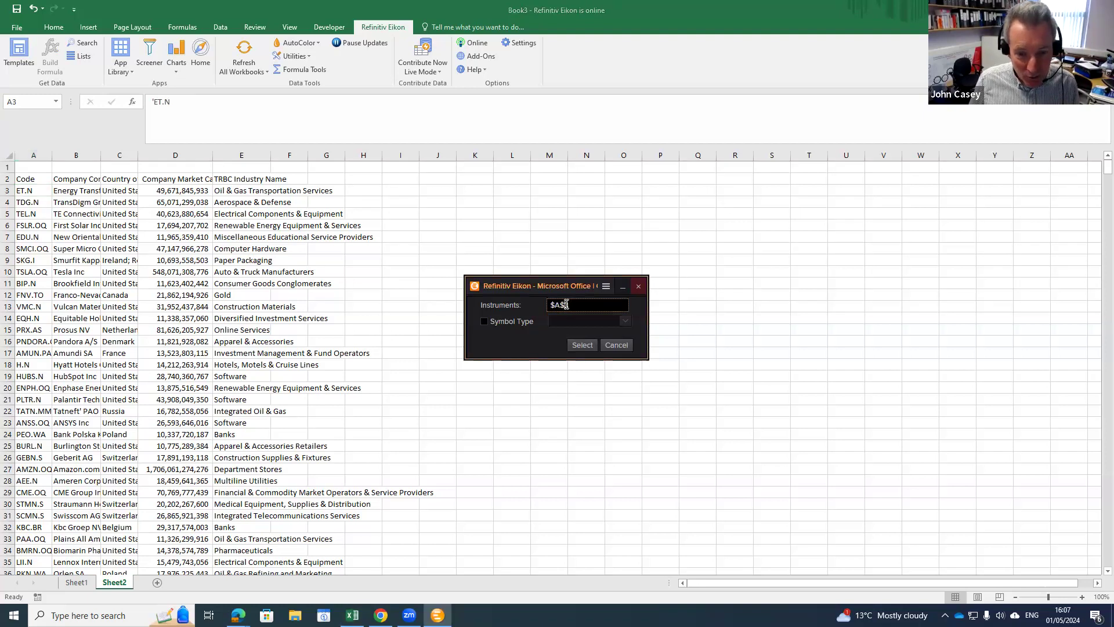
key("BackSpace")
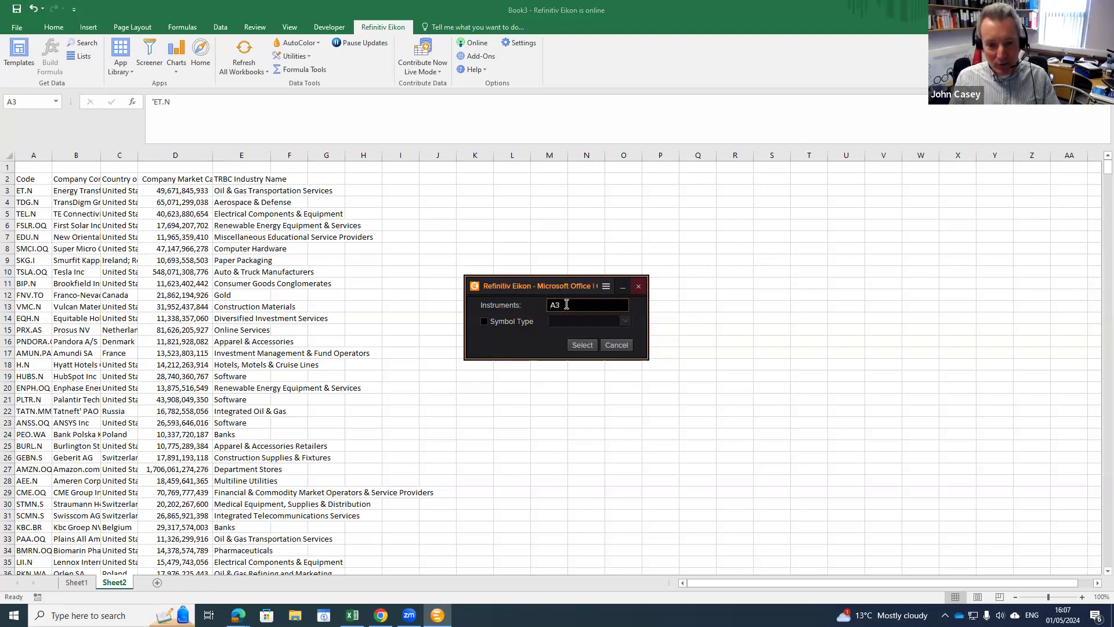
left_click(591, 351)
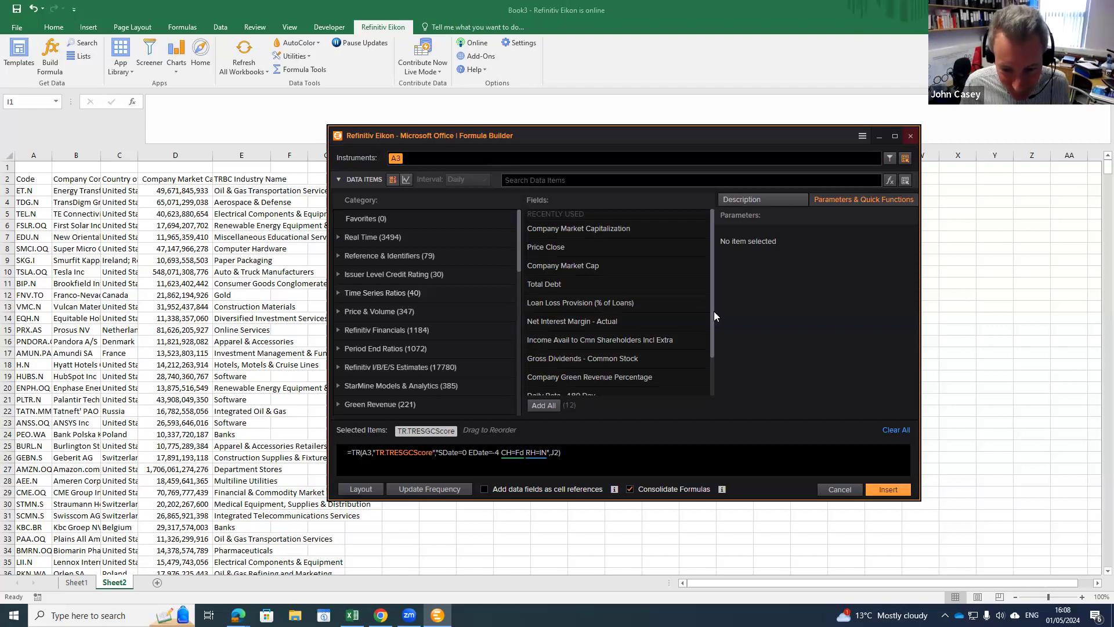
- Transpose the formula's output layout and move the Instrument header from the rows to the columns
left_click(365, 493)
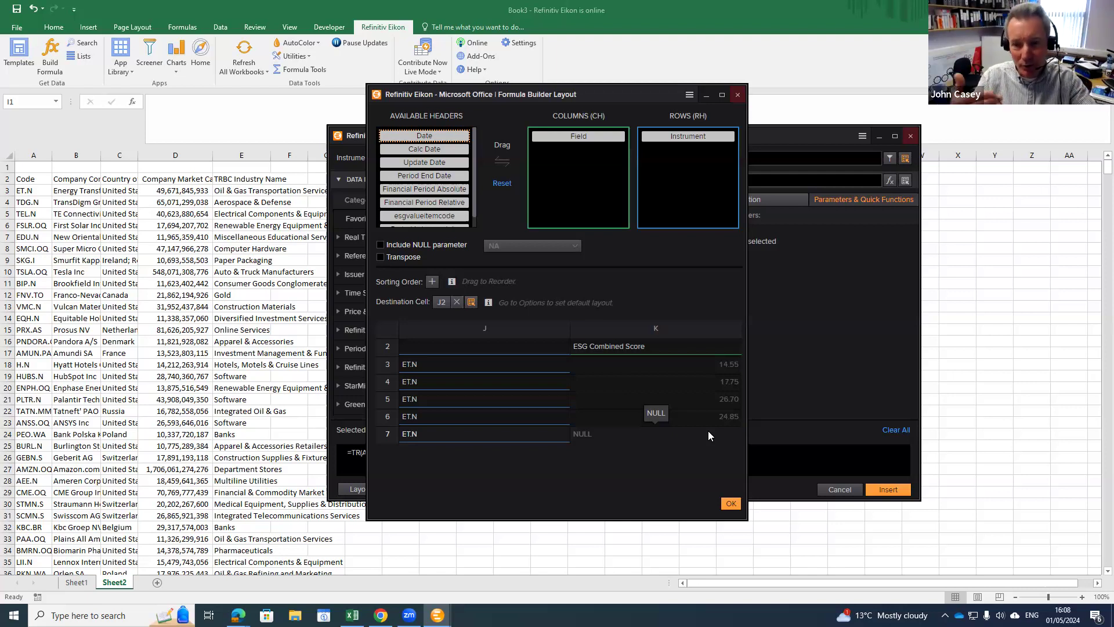
left_click(382, 257)
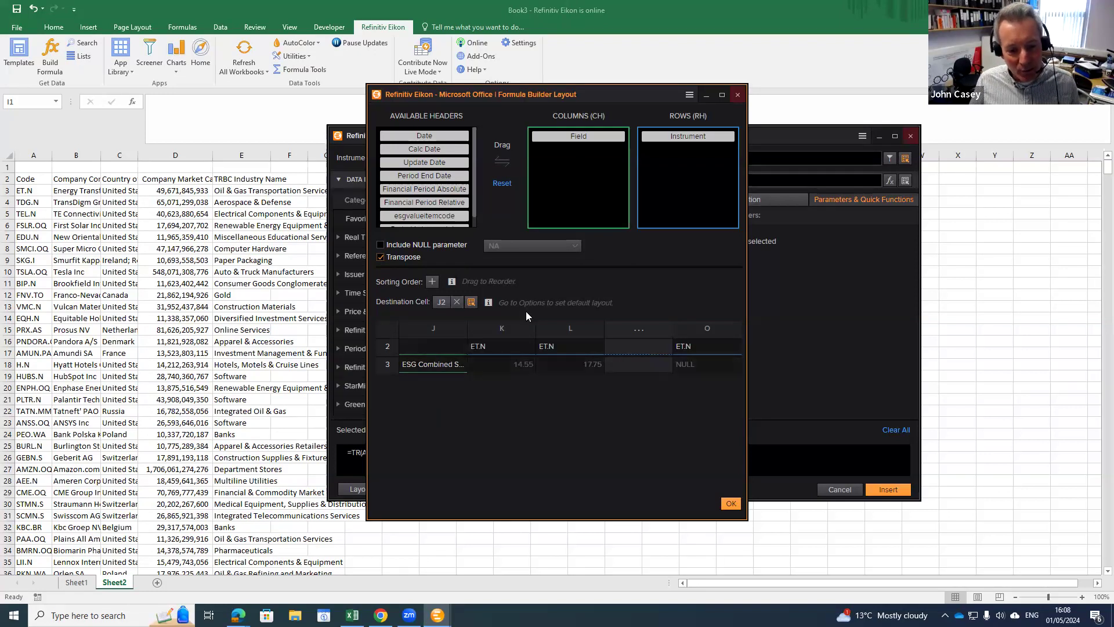
left_click_drag(687, 138, 550, 156)
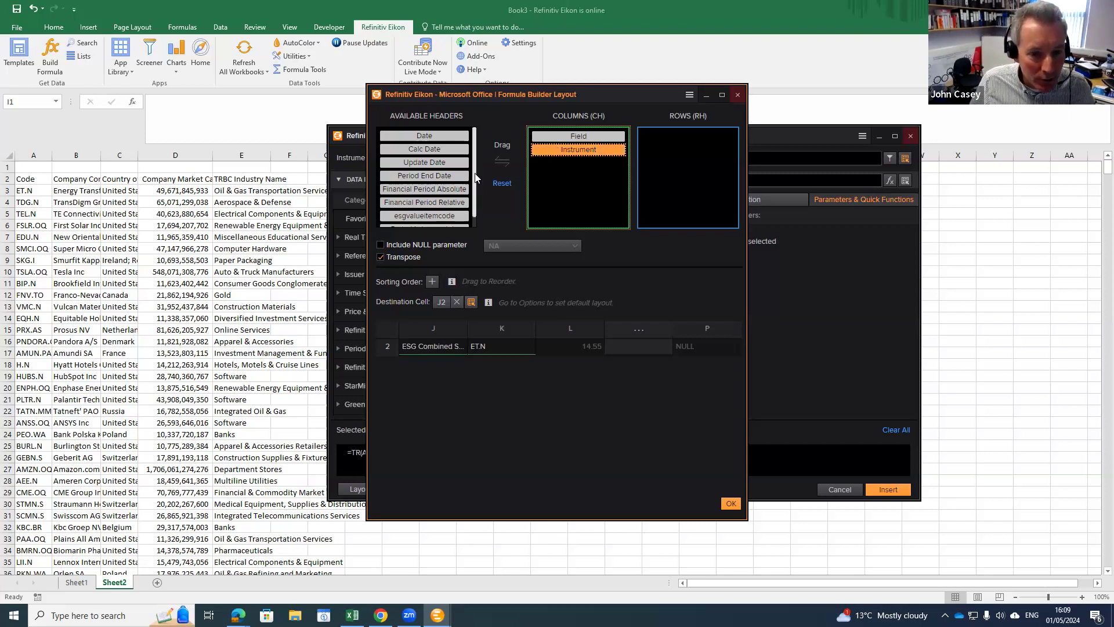
- Add the Financial Period Relative header to the rows of the formula layout
scroll(476, 180, "down", 1)
scroll(473, 188, "up", 1)
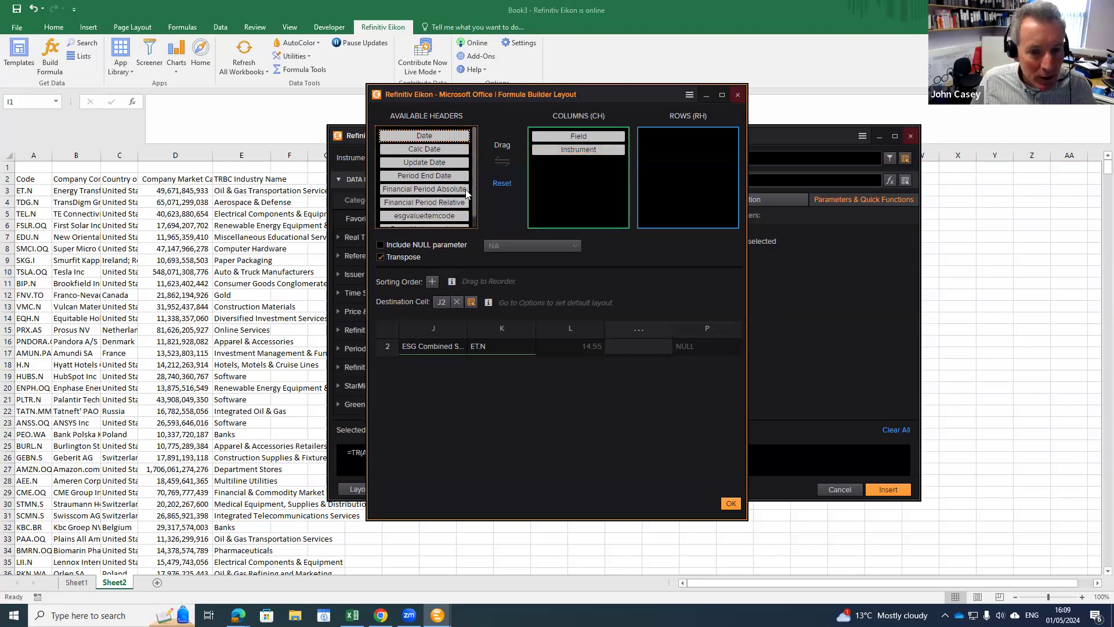
left_click(441, 203)
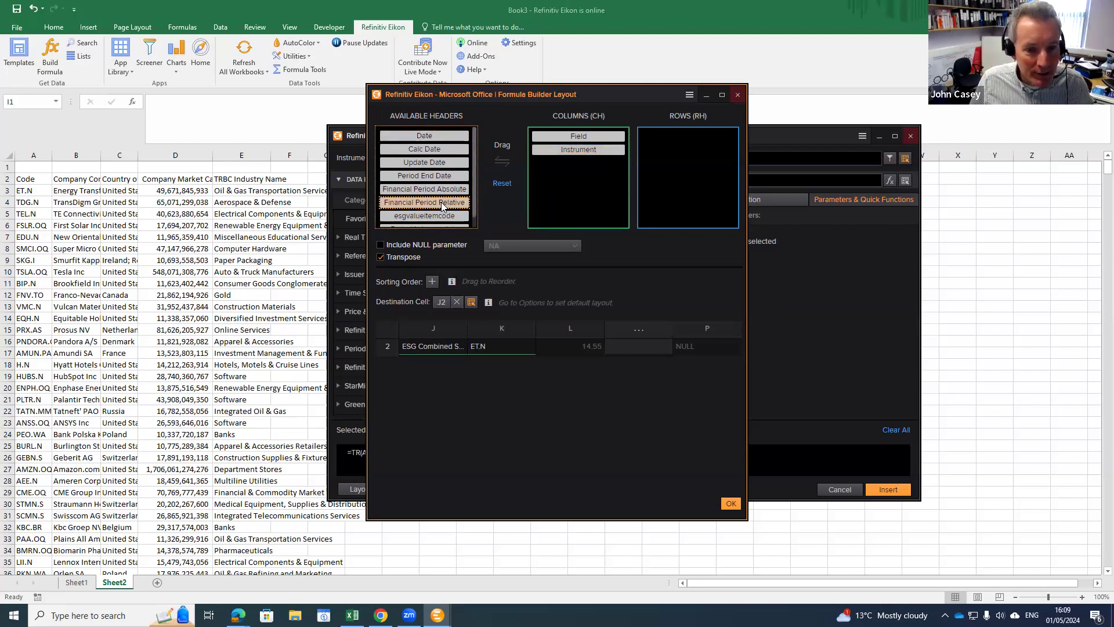
left_click_drag(441, 206, 662, 139)
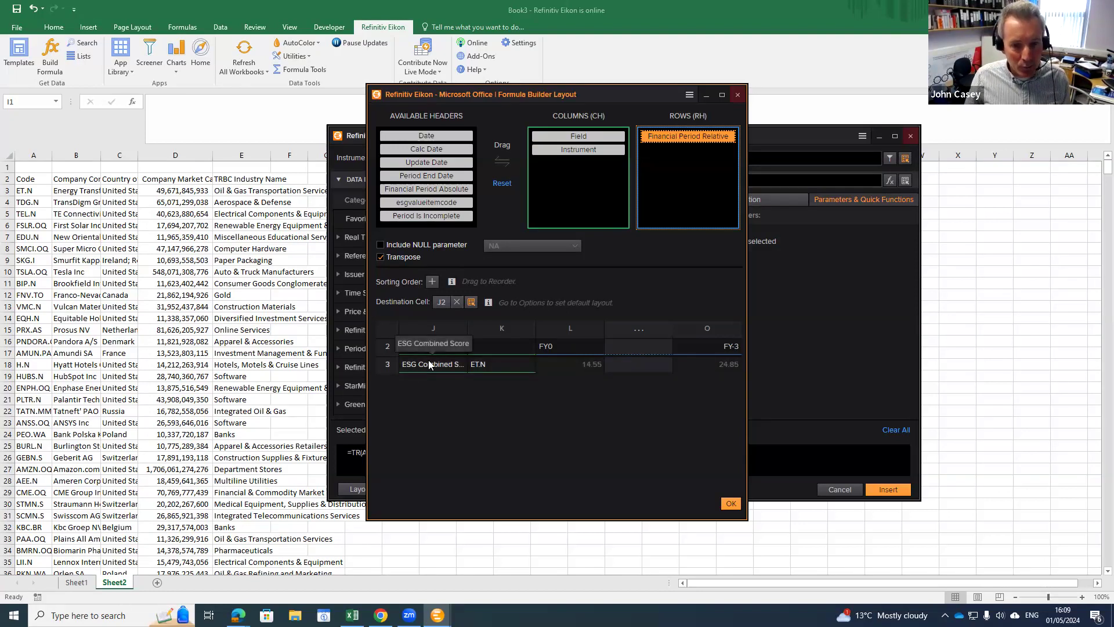
- Remove the Field header from the formula layout's columns and insert the ESG Combined Score formula into the sheet
left_click_drag(574, 137, 413, 232)
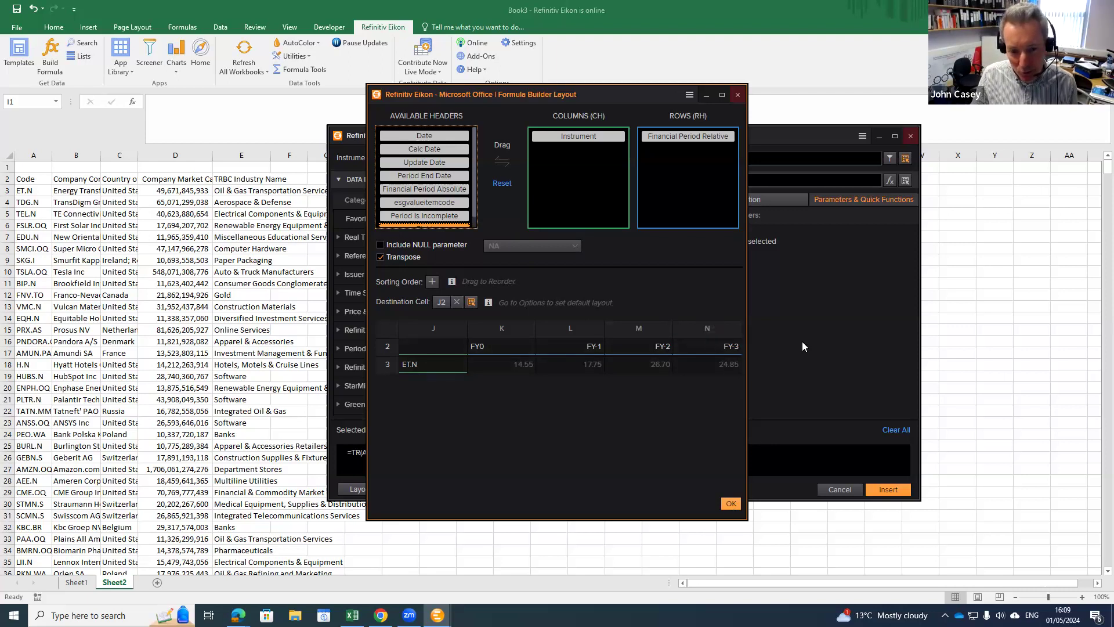
left_click(729, 504)
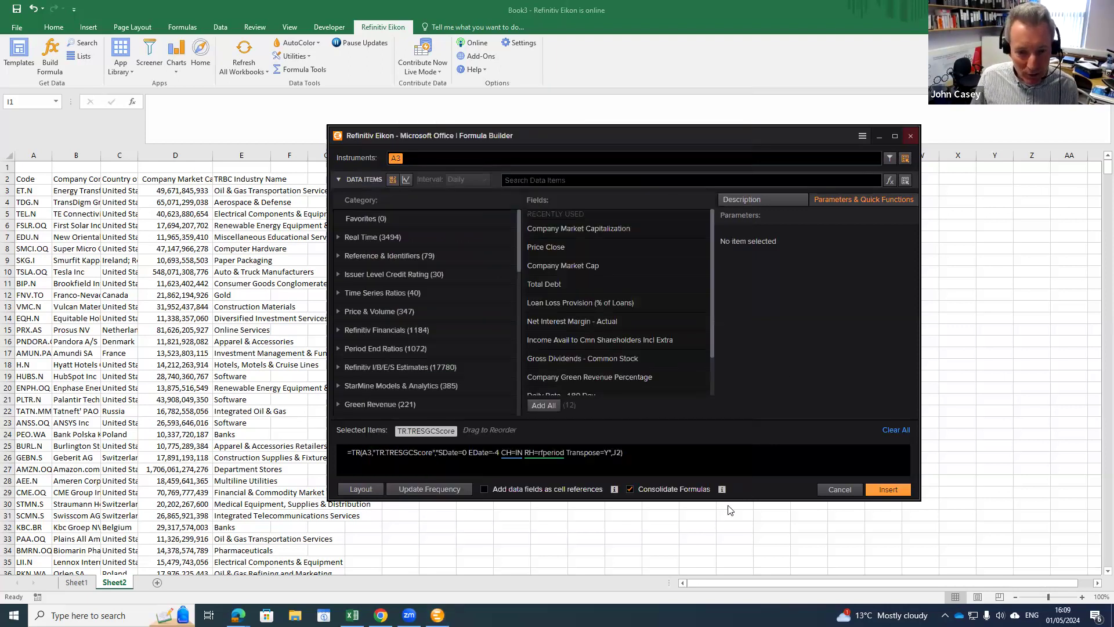
left_click(890, 490)
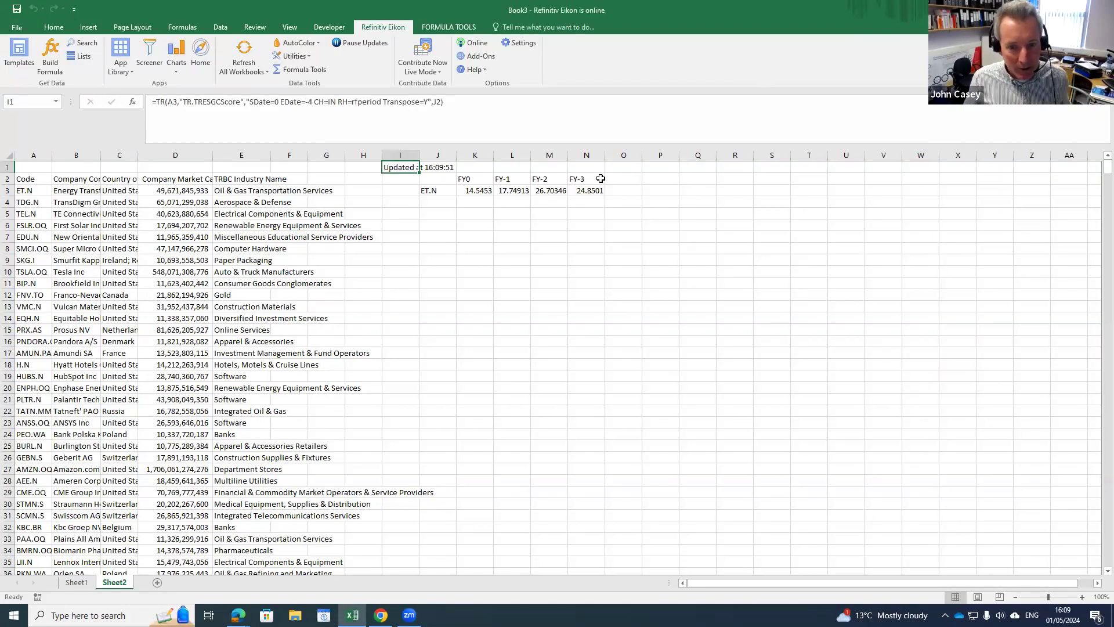
- Add the missing period heading FY-4 in cell O2
left_click(618, 180)
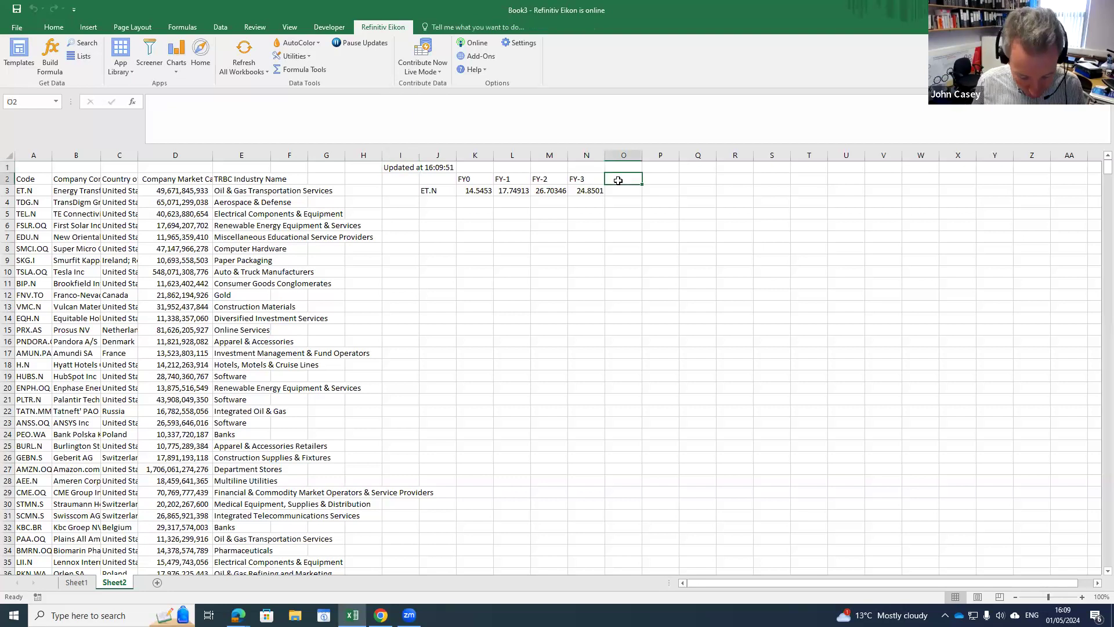
type("FY")
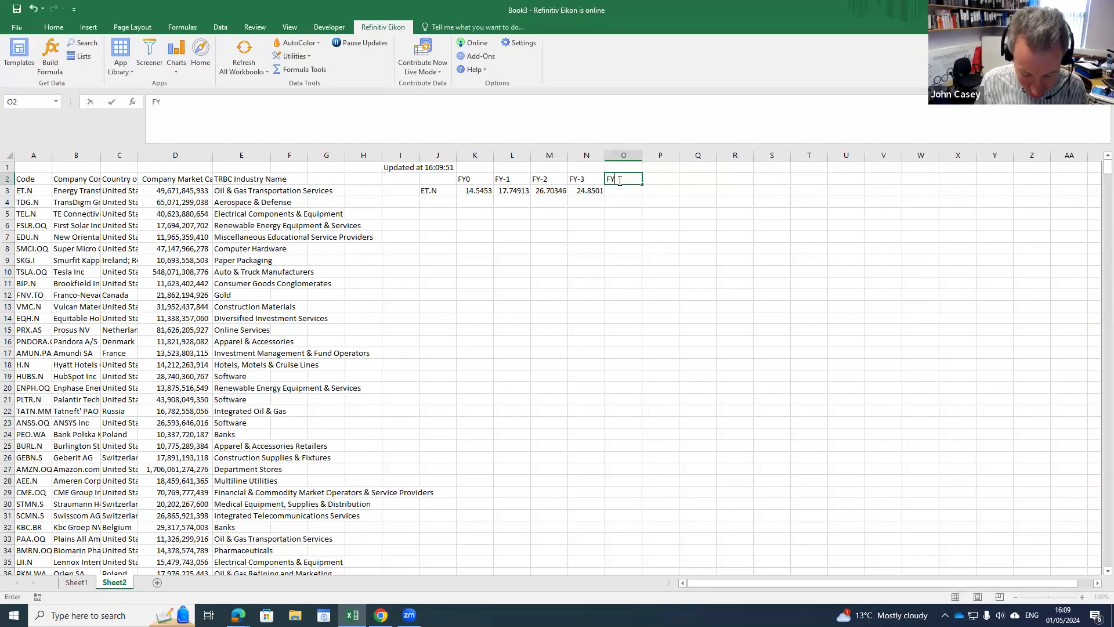
type("-4")
key("Return")
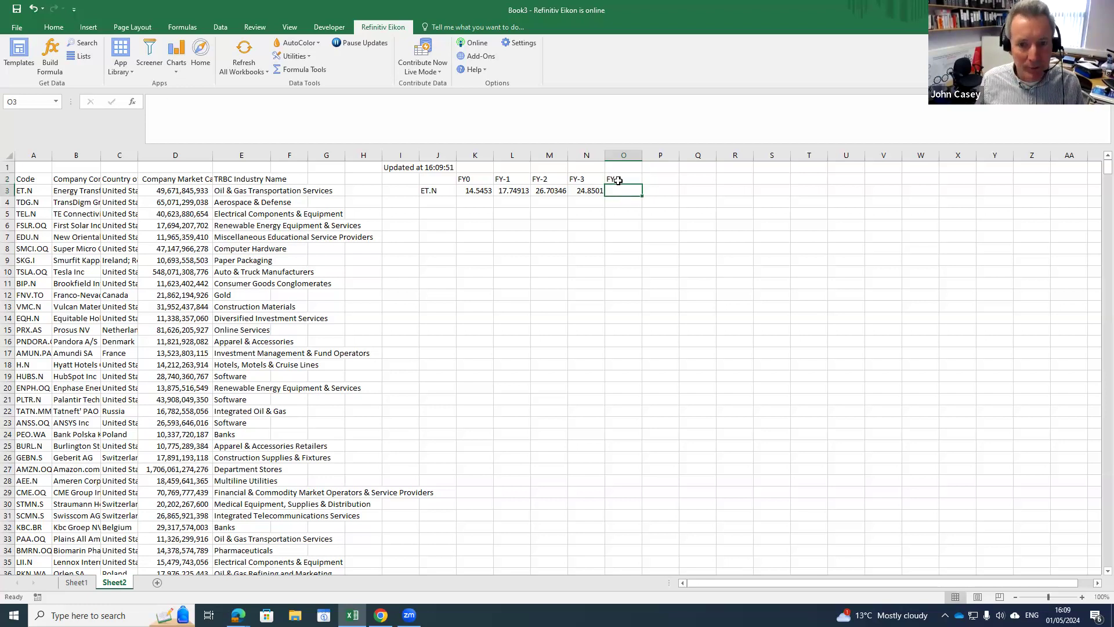
- Copy the ESG score formula from cell I1 to cell I8 and check its output against Tesla's row 10
left_click(397, 169)
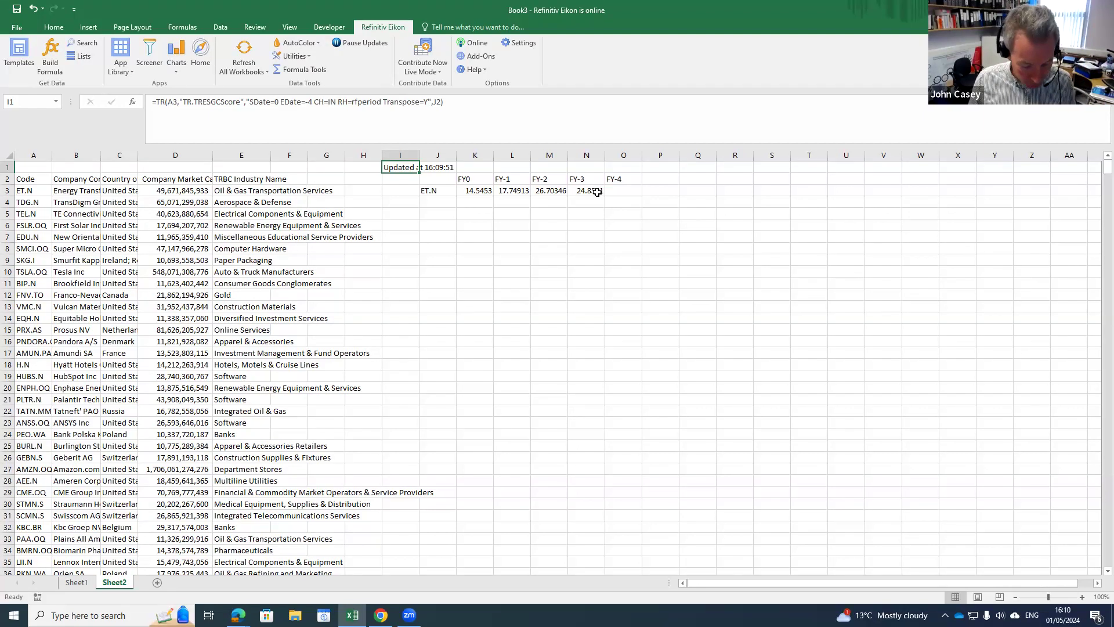
key("ctrl+c")
key("Down")
key("Down")
key("Down")
key("Down")
key("Down")
key("Down")
key("Down")
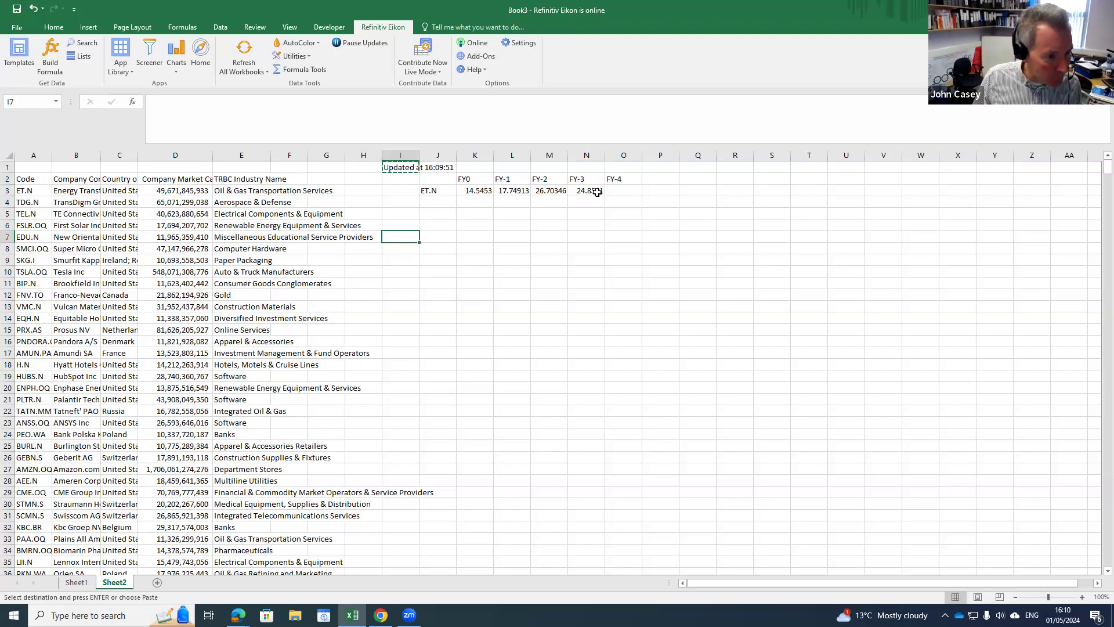
key("ctrl+v")
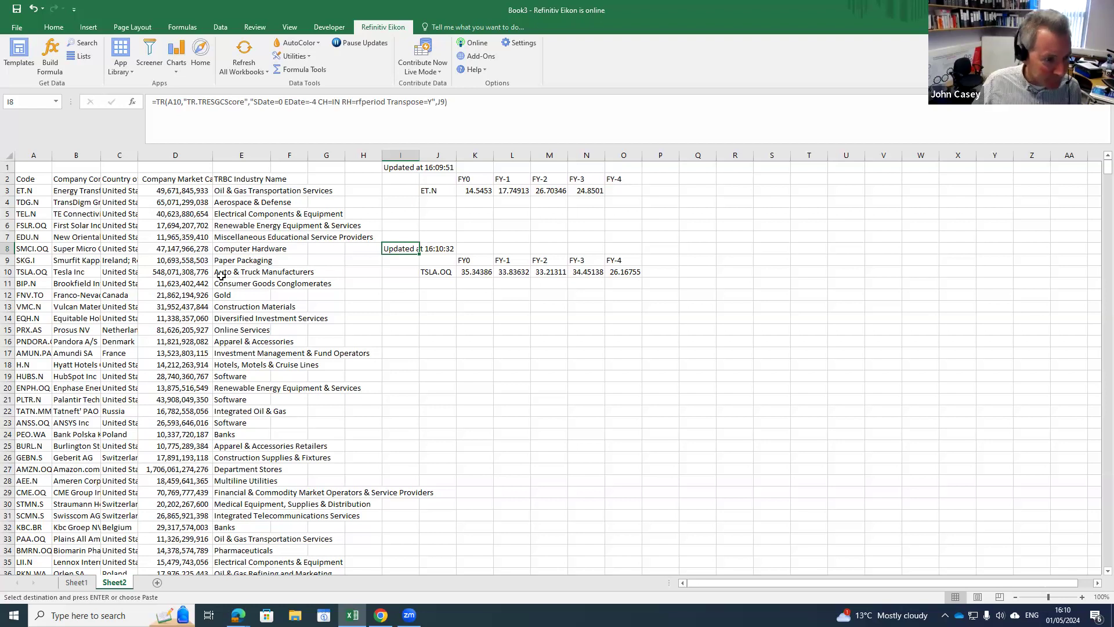
left_click(8, 272)
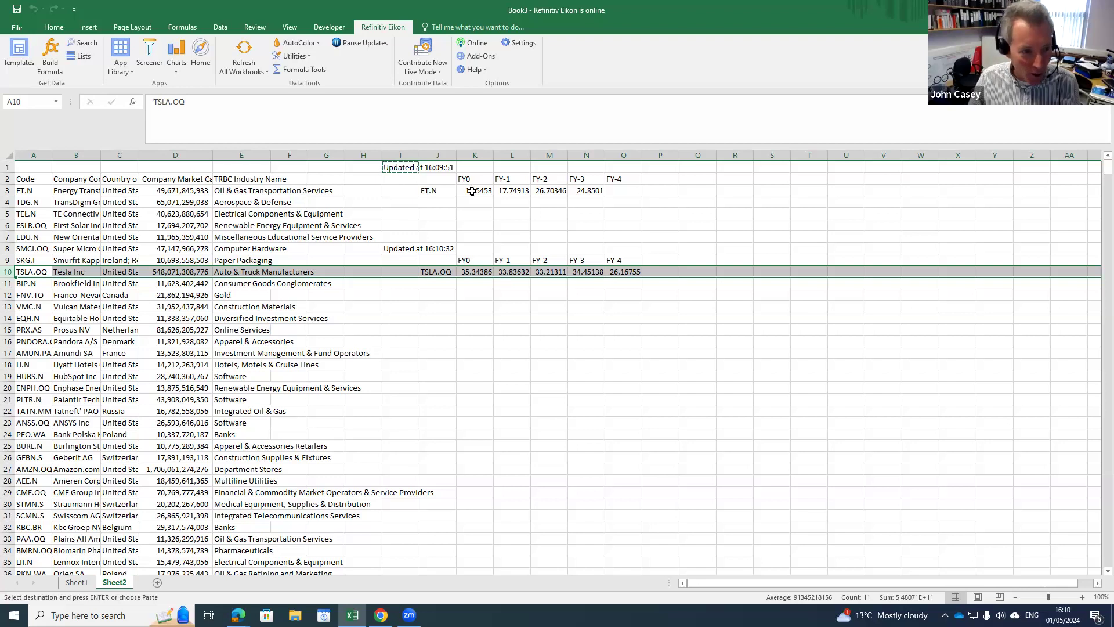
- Reopen the formula in cell I8 in the formula builder and remove Financial Period Relative from the layout's rows
left_click(406, 244)
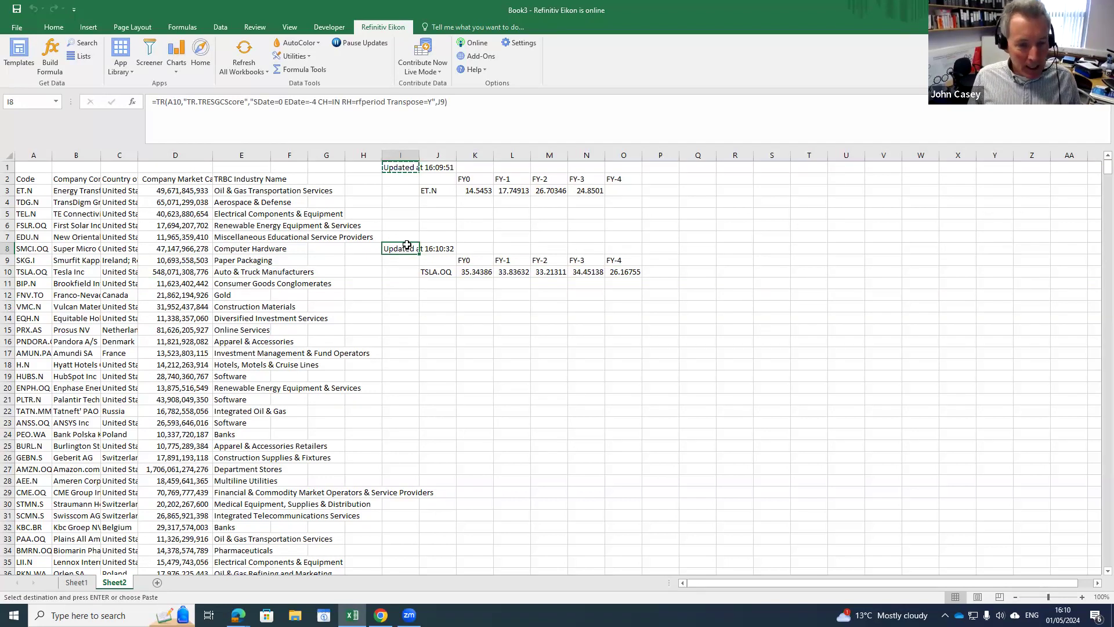
key("Down")
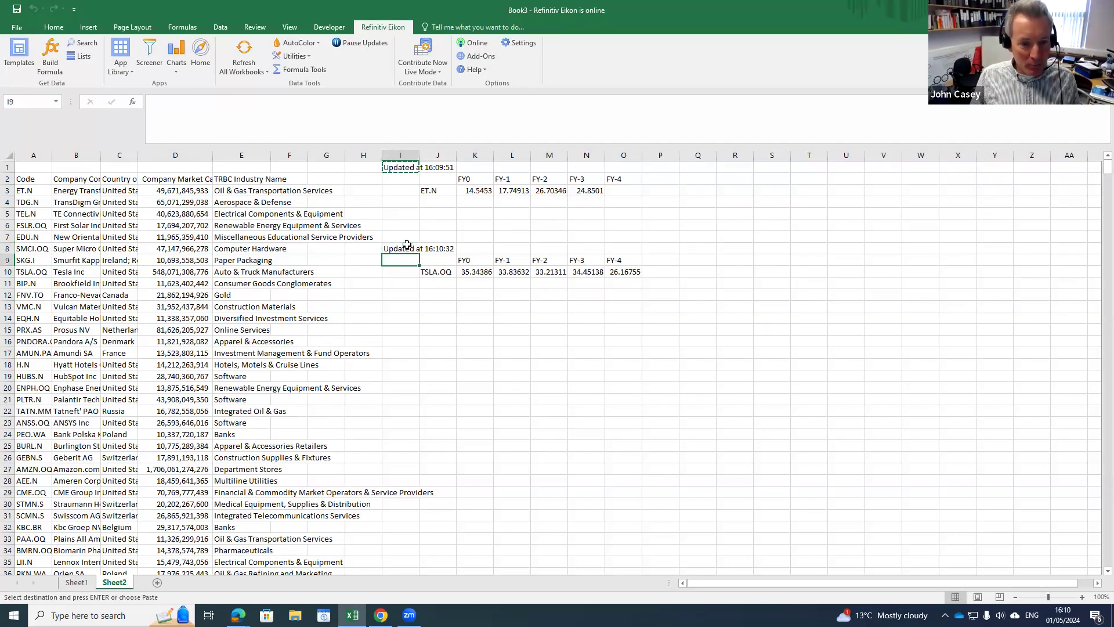
key("Up")
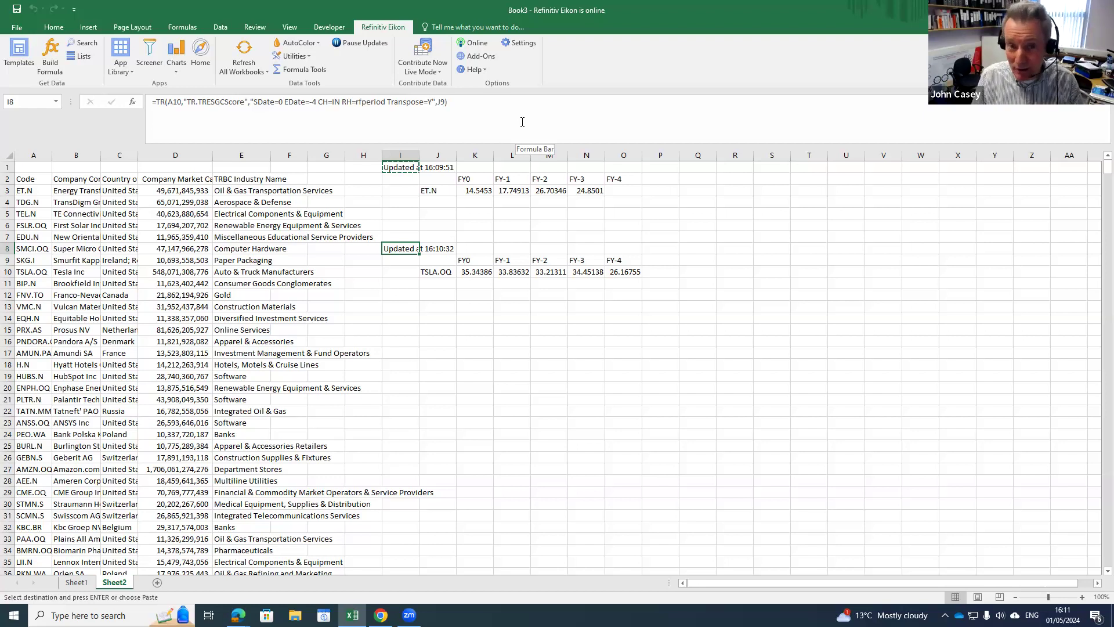
left_click(55, 58)
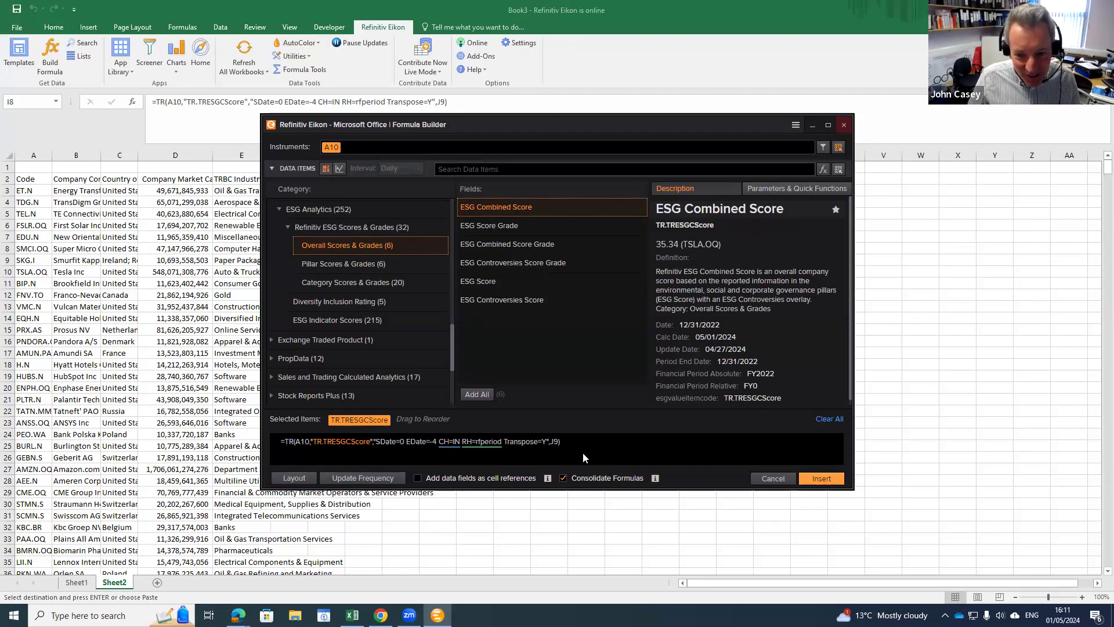
left_click(813, 192)
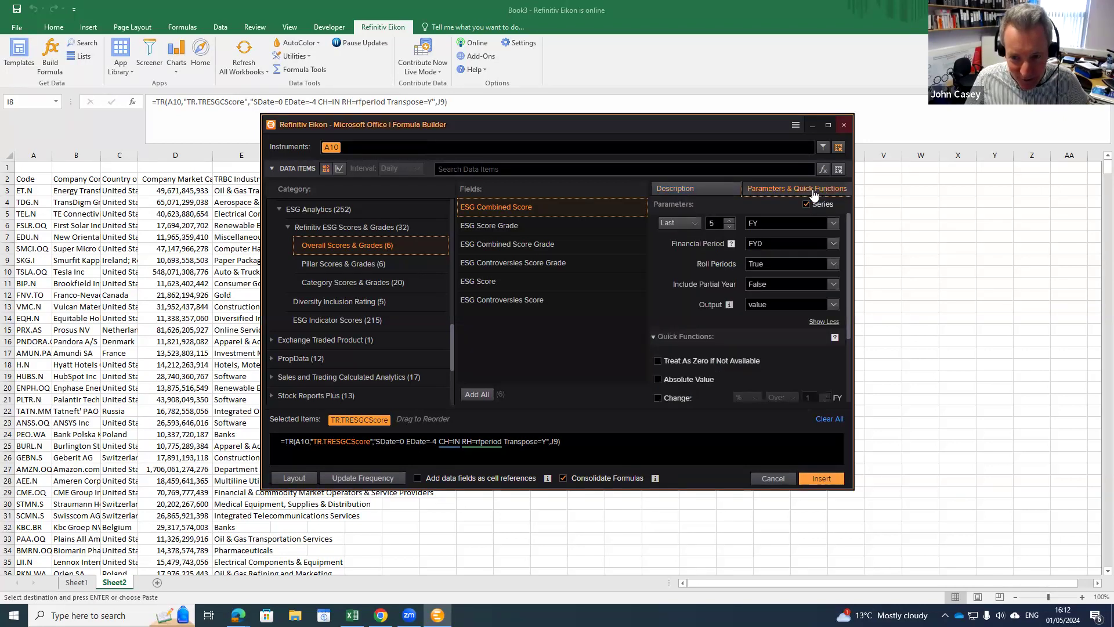
left_click(294, 478)
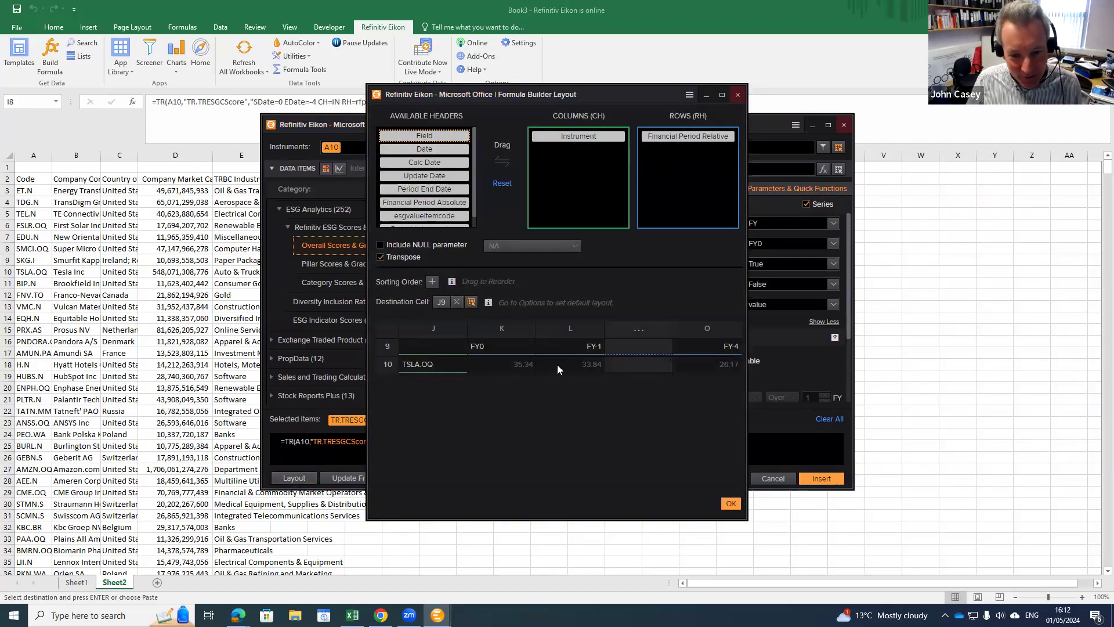
left_click_drag(675, 144, 389, 175)
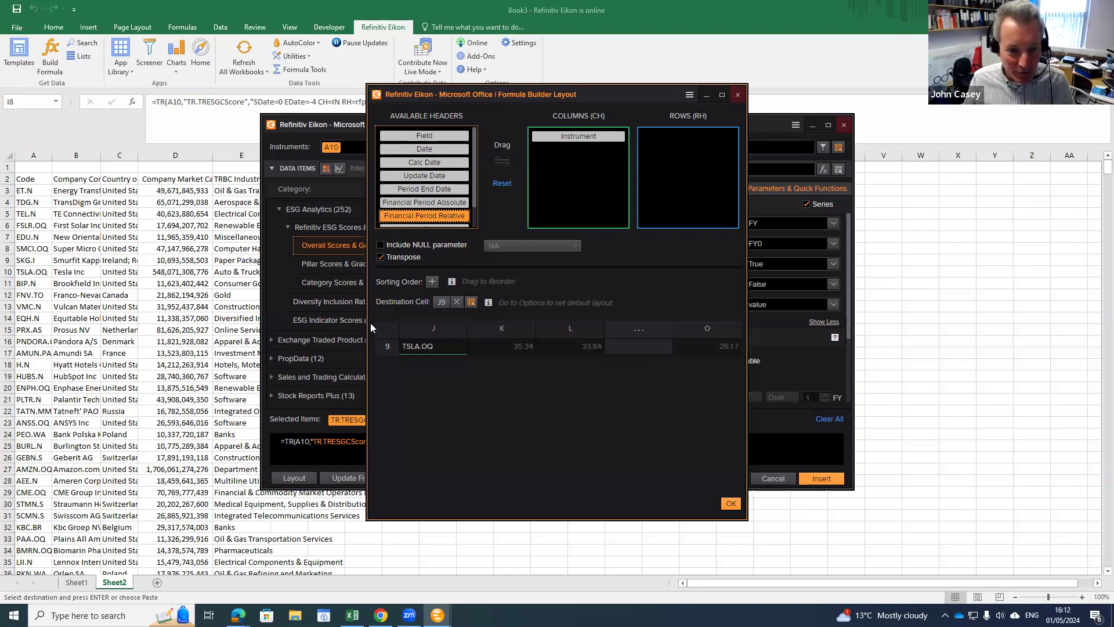
- Set the formula's destination cell to J10 and insert the revised formula
left_click(442, 304)
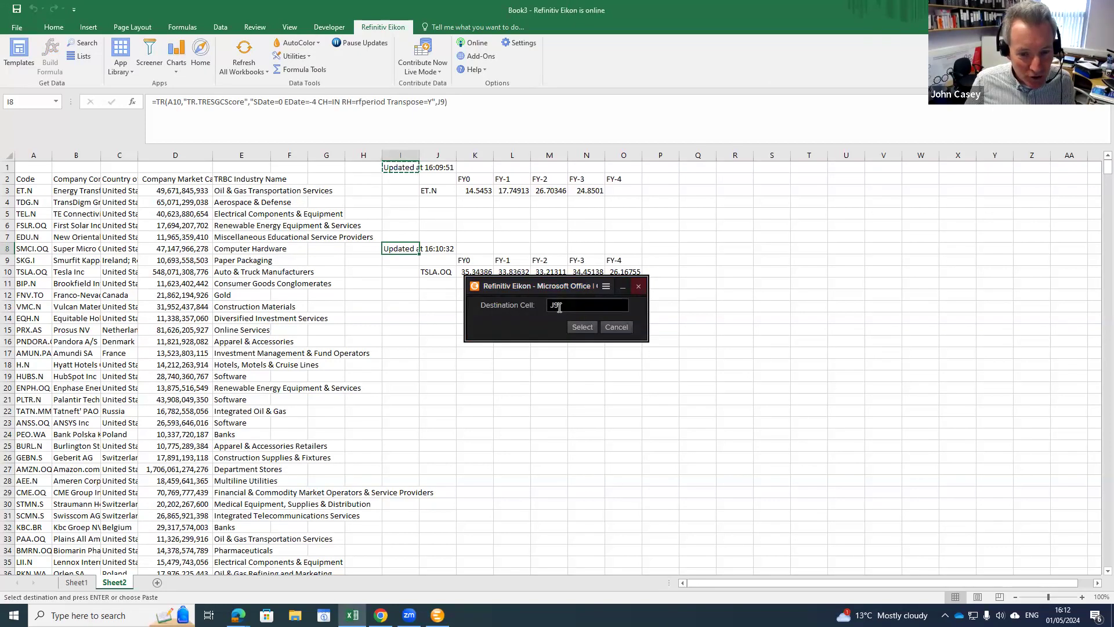
left_click(559, 307)
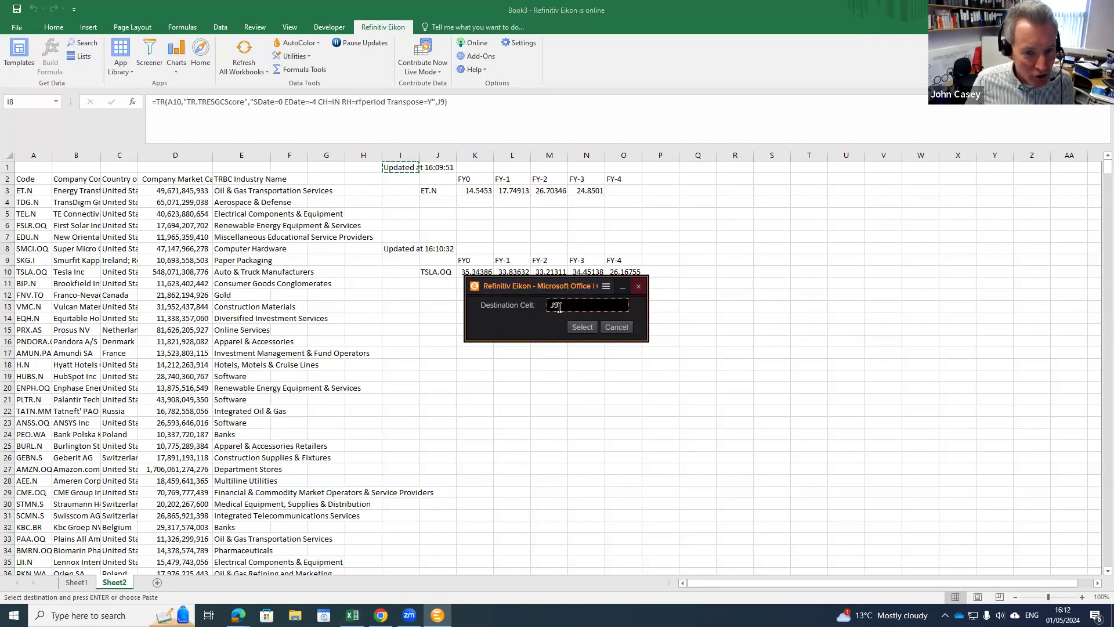
key("BackSpace")
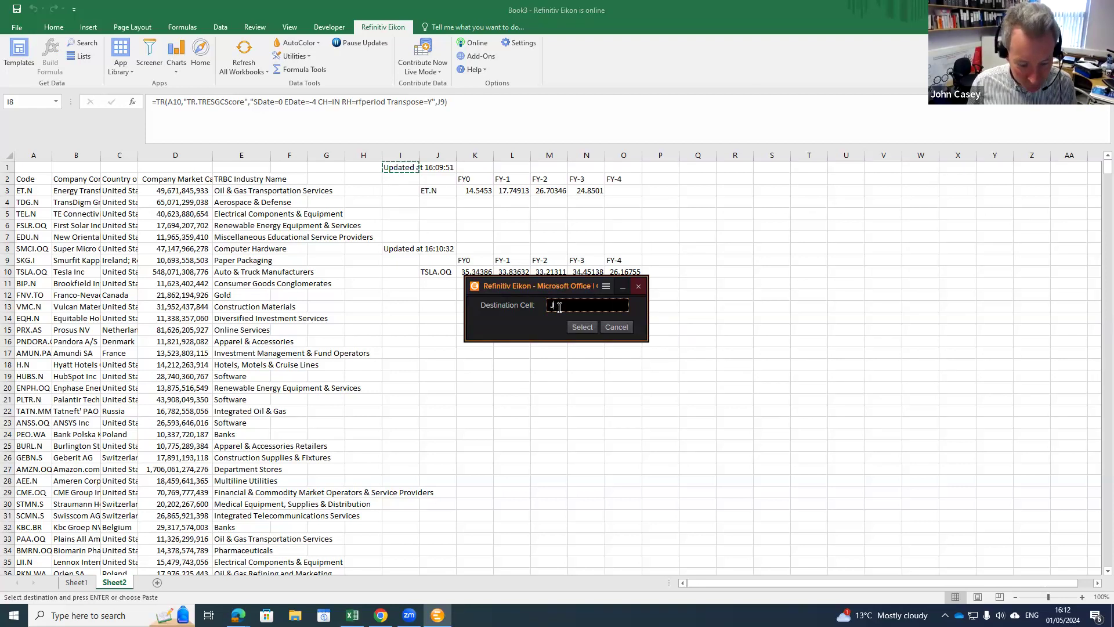
type("10")
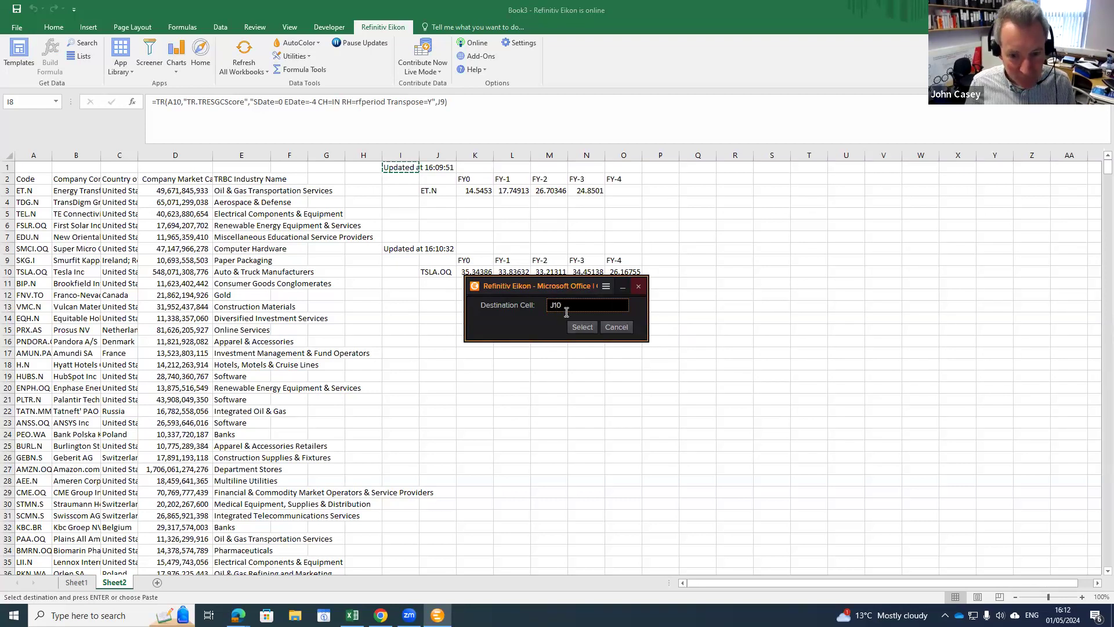
left_click(585, 329)
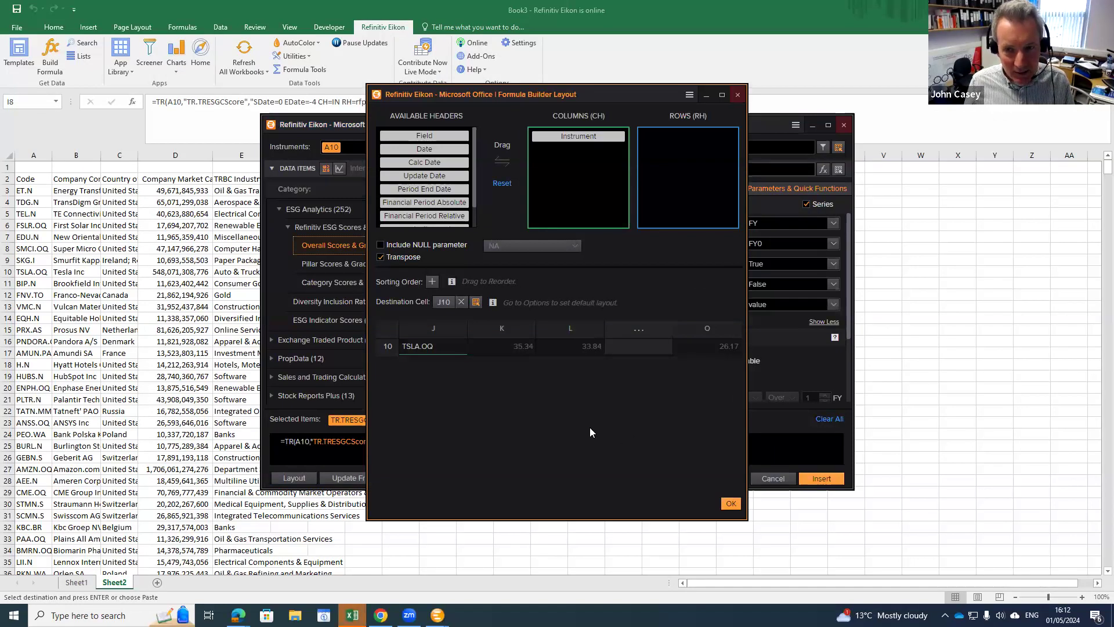
left_click(729, 503)
left_click(822, 478)
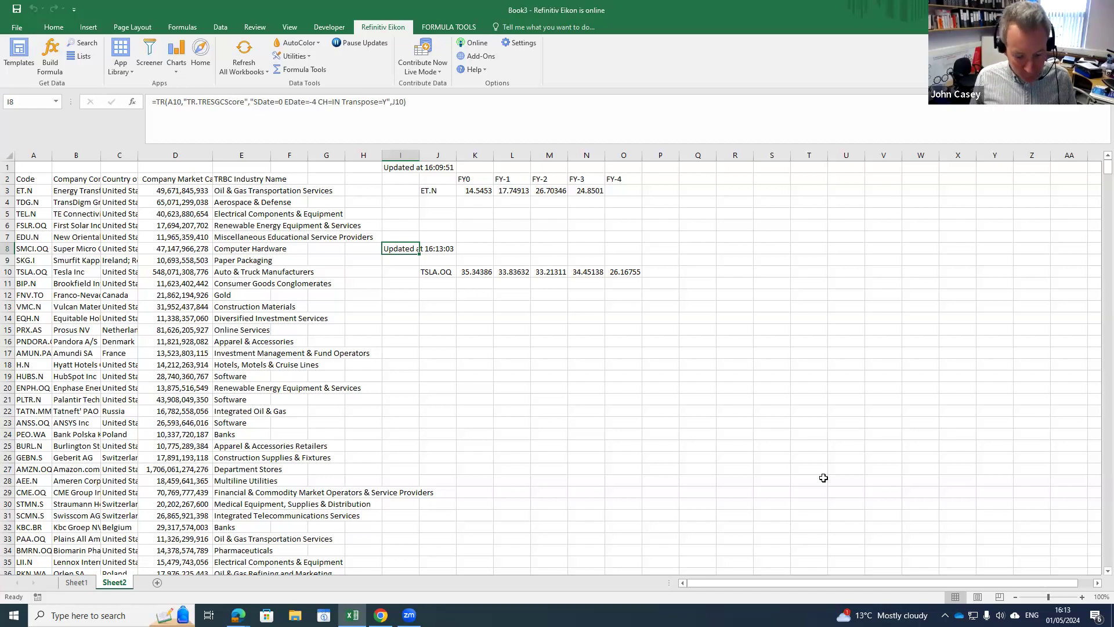
- Copy the revised formula from cell I8 into cells I2 to I7
key("ctrl+c")
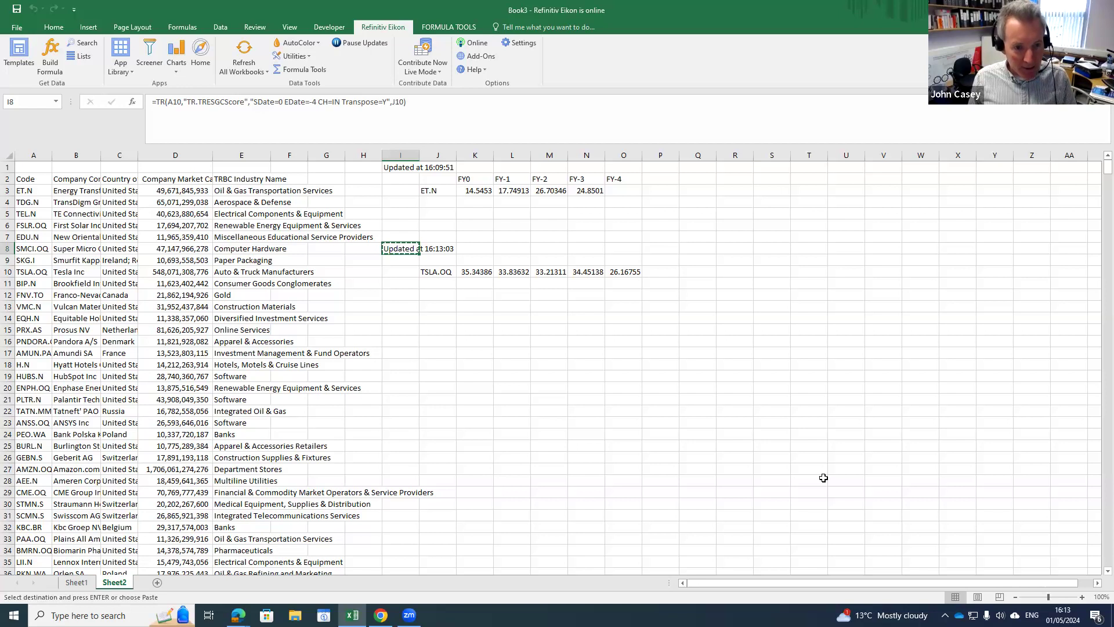
key("Up")
key("shift+Up")
key("shift+Up")
key("shift+Up")
key("shift+Up")
key("shift+Up")
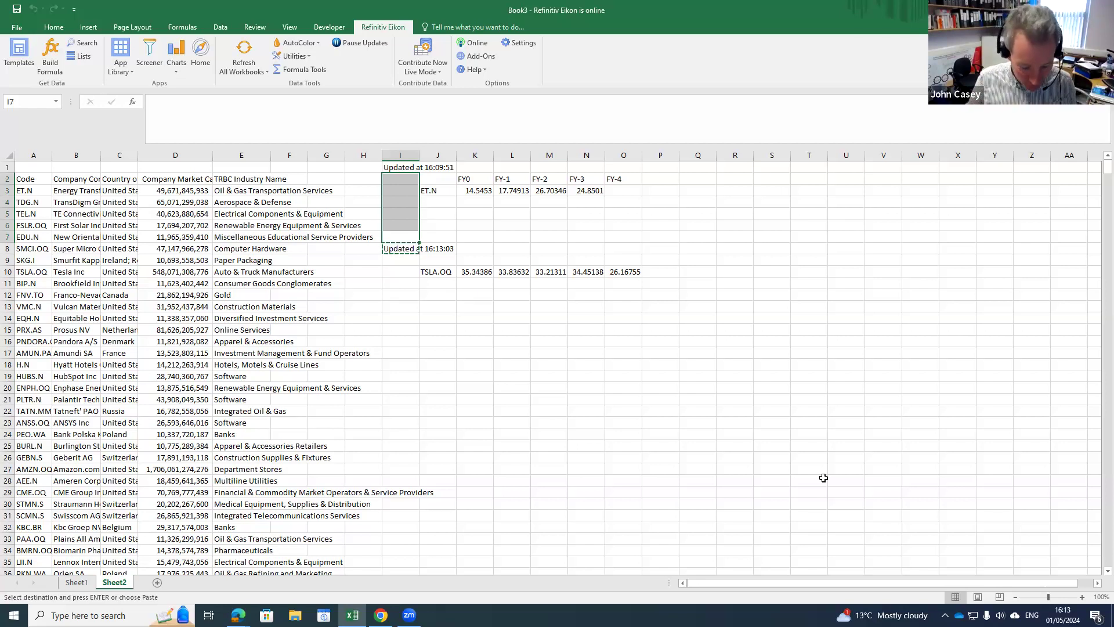
key("ctrl+v")
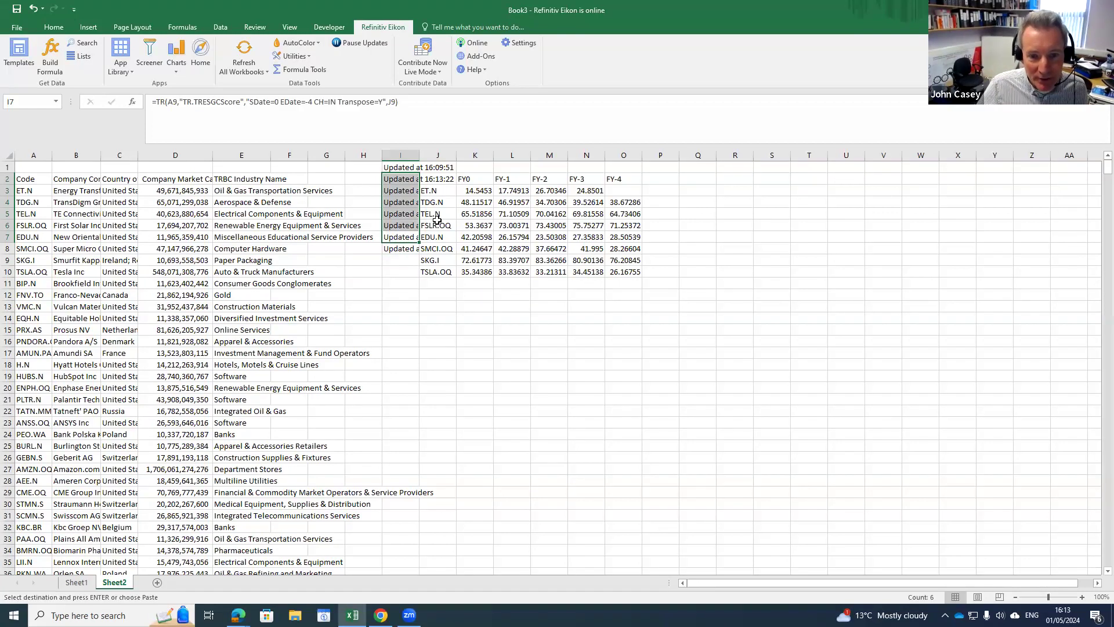
- Check that the retrieved scores in rows 9 and 6 line up with those rows' company codes
left_click(477, 262)
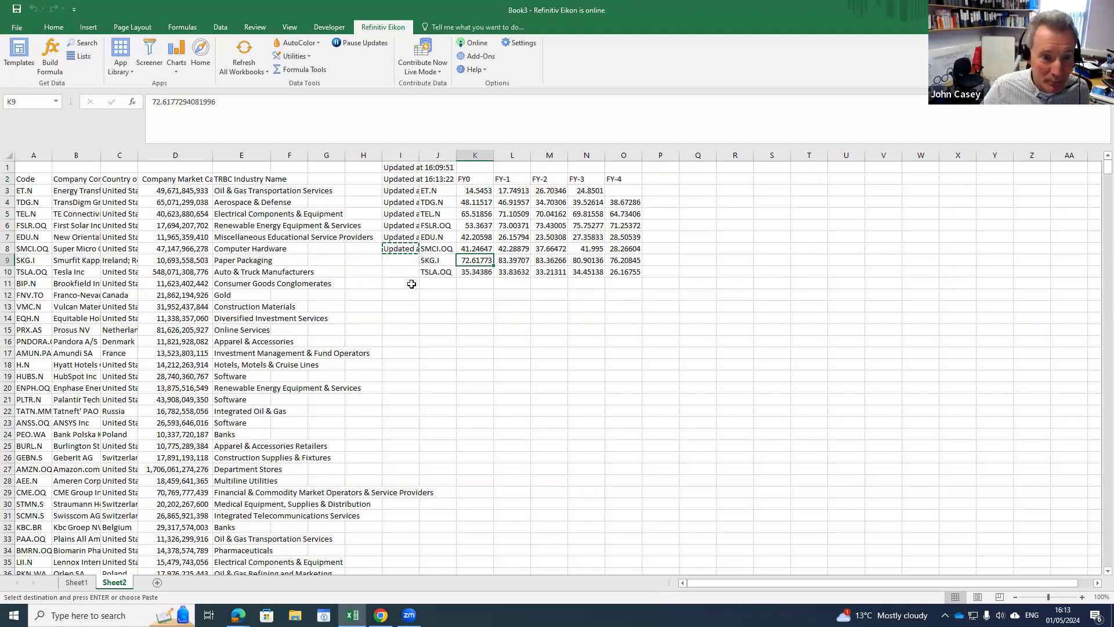
left_click(9, 260)
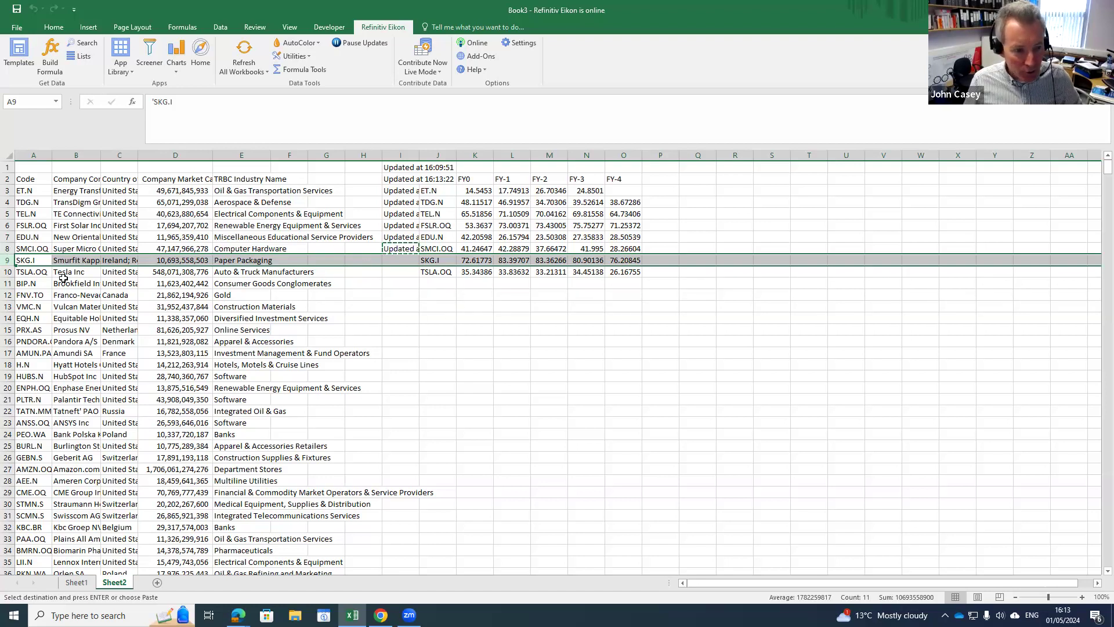
left_click(9, 226)
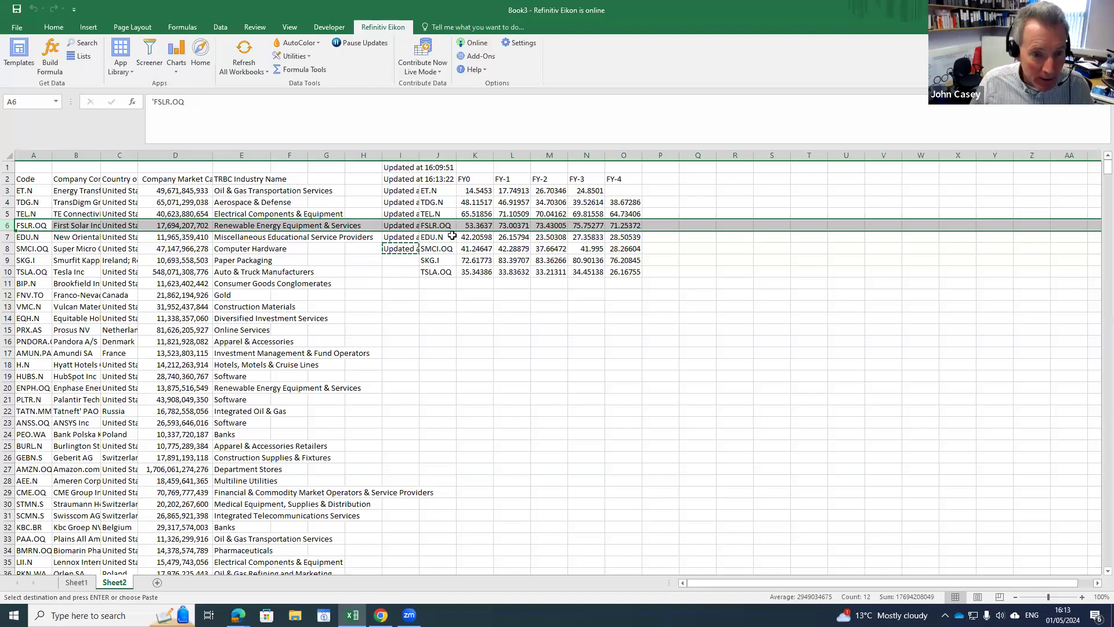
- Paste the copied ESG formula into column I from I9 down to row 949, the last company row
left_click(391, 249)
key("Down")
key("shift+Page_Down")
key("shift+Page_Down")
key("shift+Page_Down")
key("shift+Page_Down")
key("shift+Page_Down")
key("shift+Page_Down")
key("shift+Page_Down")
key("shift+Page_Down")
key("shift+Page_Down")
key("shift+Page_Down")
key("shift+Page_Down")
key("shift+Page_Down")
key("shift+Page_Down")
key("shift+Page_Down")
key("shift+Page_Down")
key("shift+Page_Down")
key("shift+Page_Down")
key("shift+Page_Down")
key("shift+Page_Down")
key("shift+Page_Down")
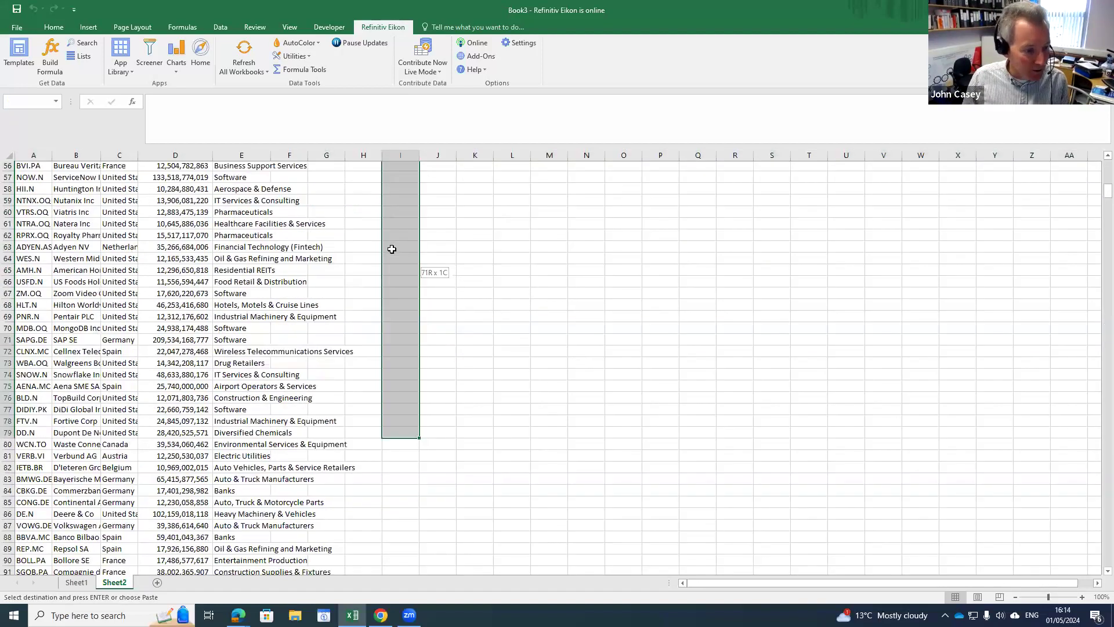
key("shift+Page_Down")
key("shift+Page_Down")
key("shift+Page_Down")
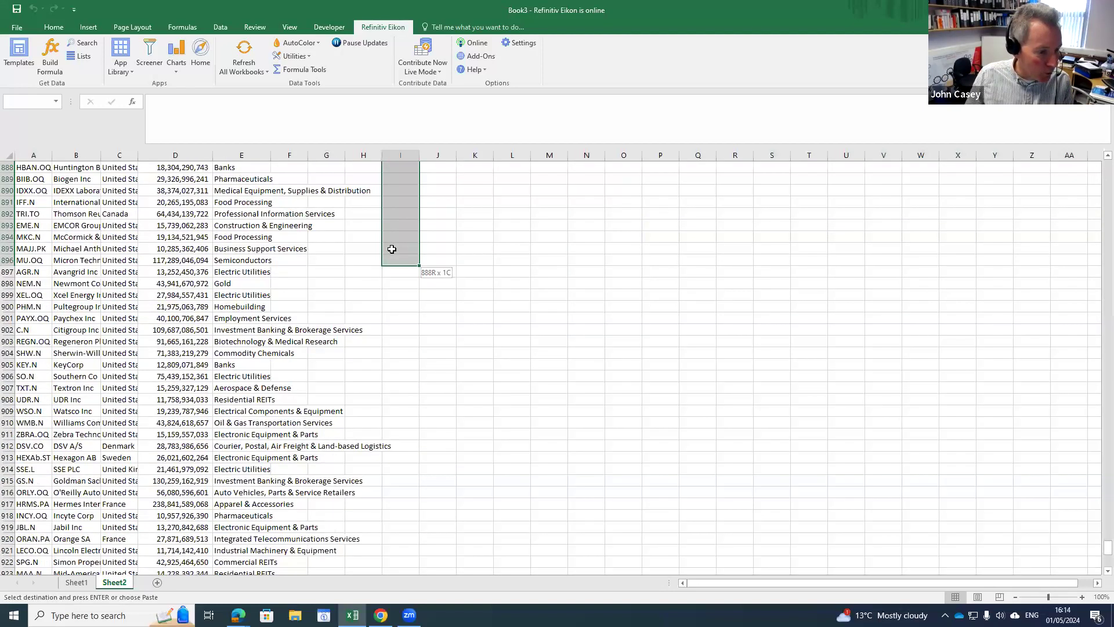
key("shift+Down")
key("shift+Down")
key("shift+Down")
key("shift+Down")
key("shift+Down")
key("shift+Down")
key("shift+Down")
key("shift+Down")
key("shift+Down")
key("shift+Down")
key("shift+Down")
key("shift+Down")
key("shift+Down")
key("shift+Down")
key("shift+Down")
key("shift+Down")
key("shift+Down")
key("shift+Down")
key("shift+Down")
key("shift+Up")
key("shift+Up")
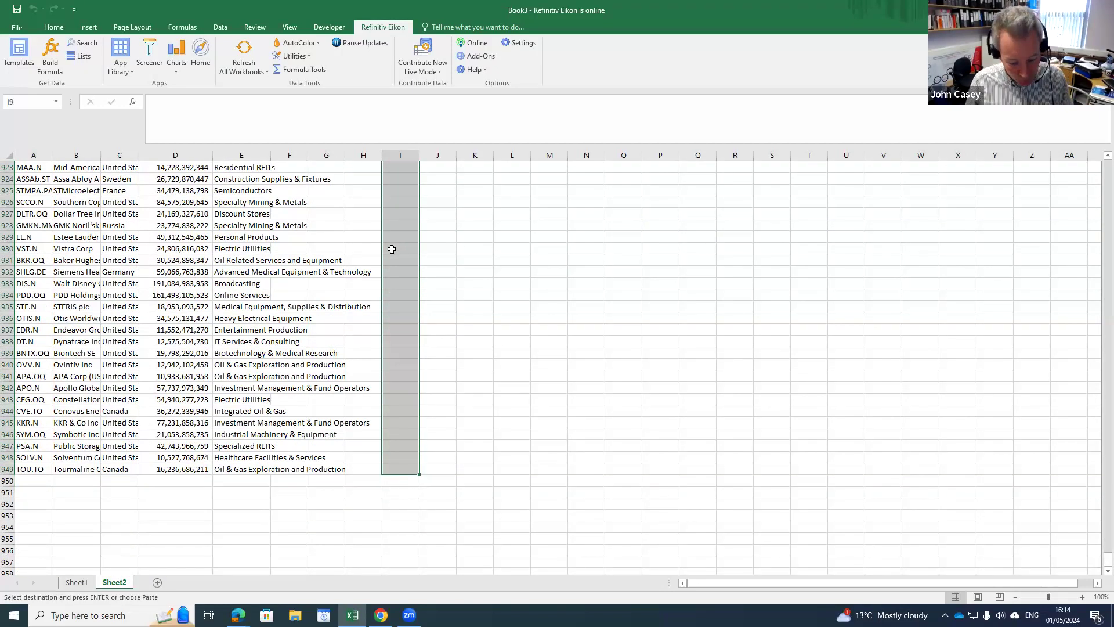
key("ctrl+v")
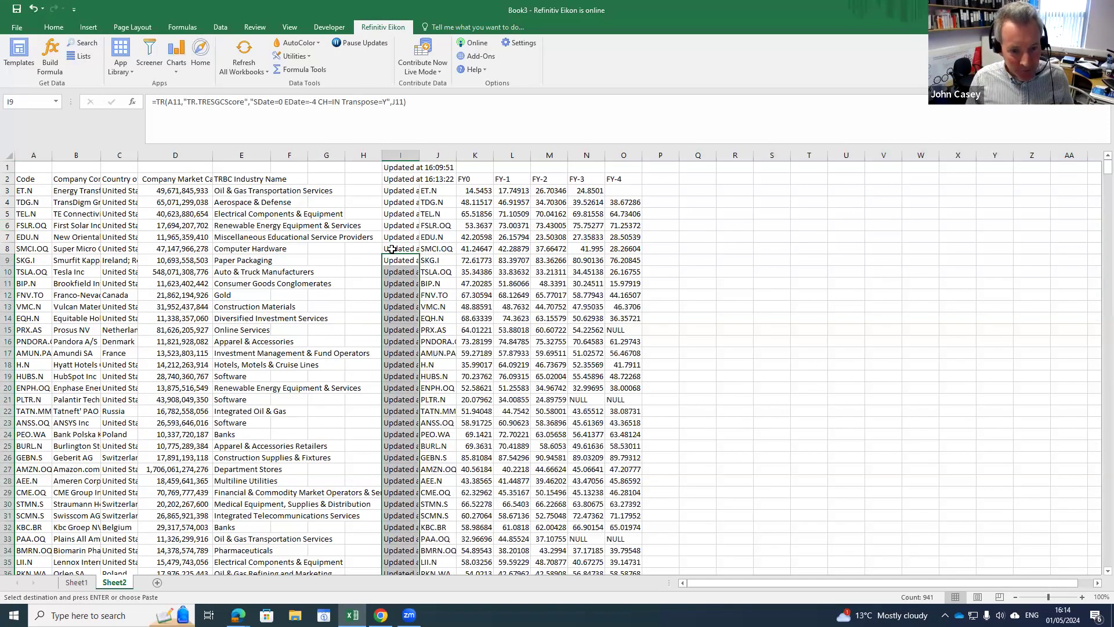
- Merge and center cells K1 to O1 above the FY0 to FY-4 headers
left_click(503, 377)
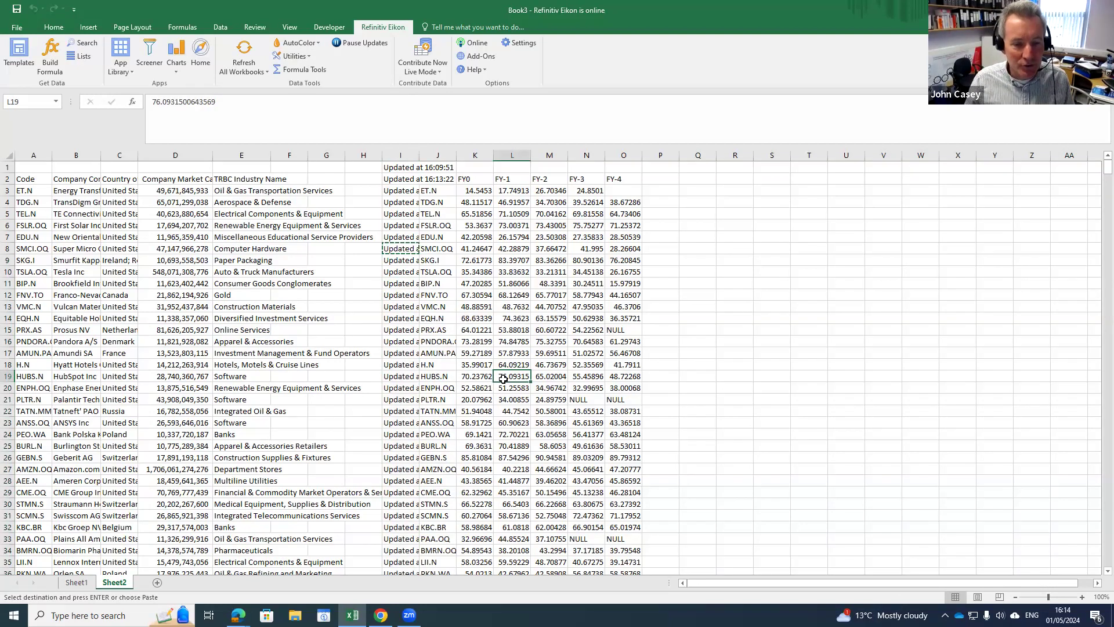
left_click(472, 167)
left_click_drag(564, 171, 623, 169)
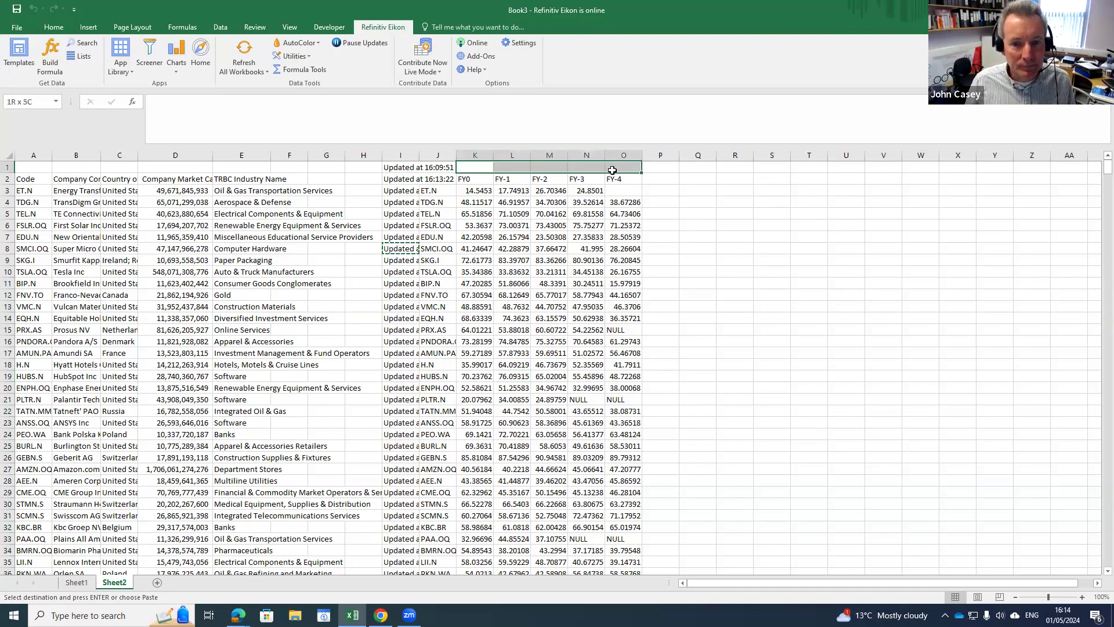
left_click(52, 27)
left_click(319, 67)
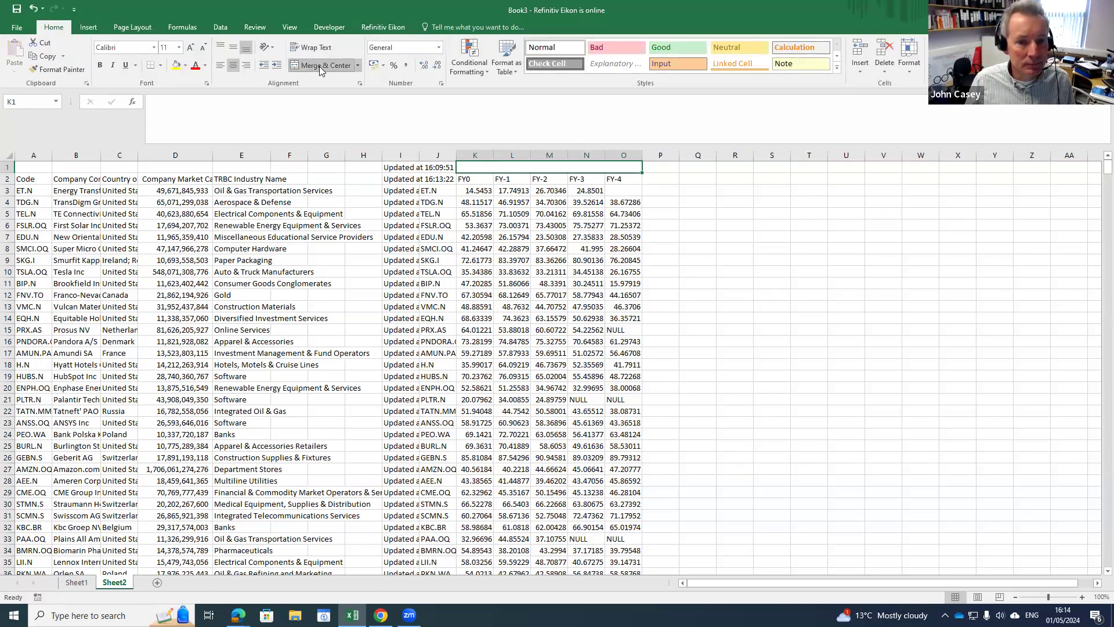
- Enter the heading "ESG Combined Score" in the merged cell above the yearly scores
key("BackSpace")
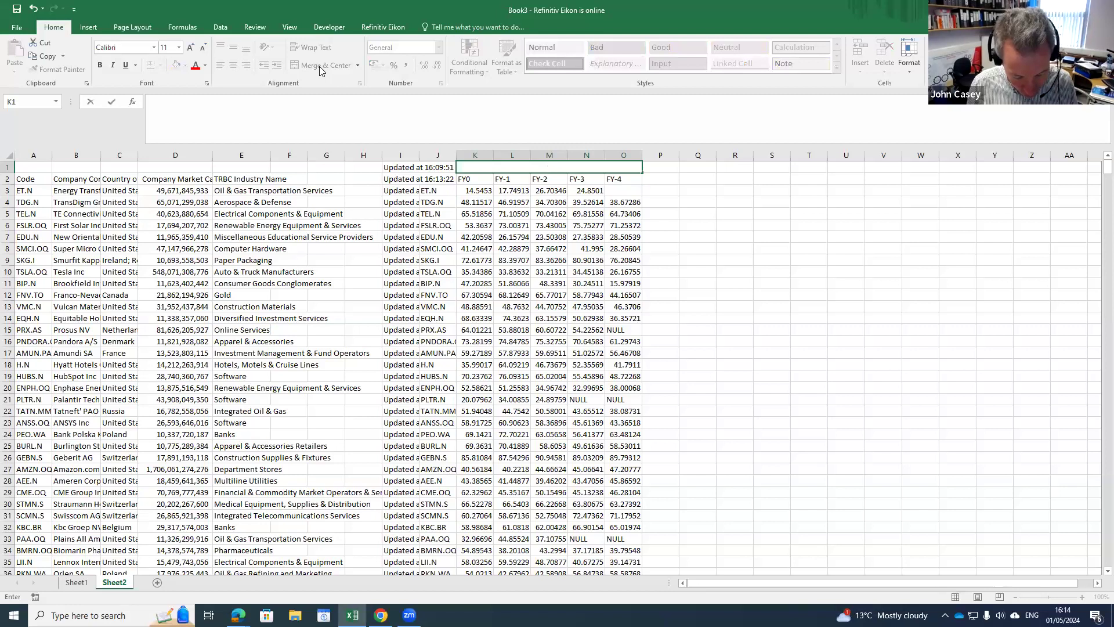
type("ESG Co")
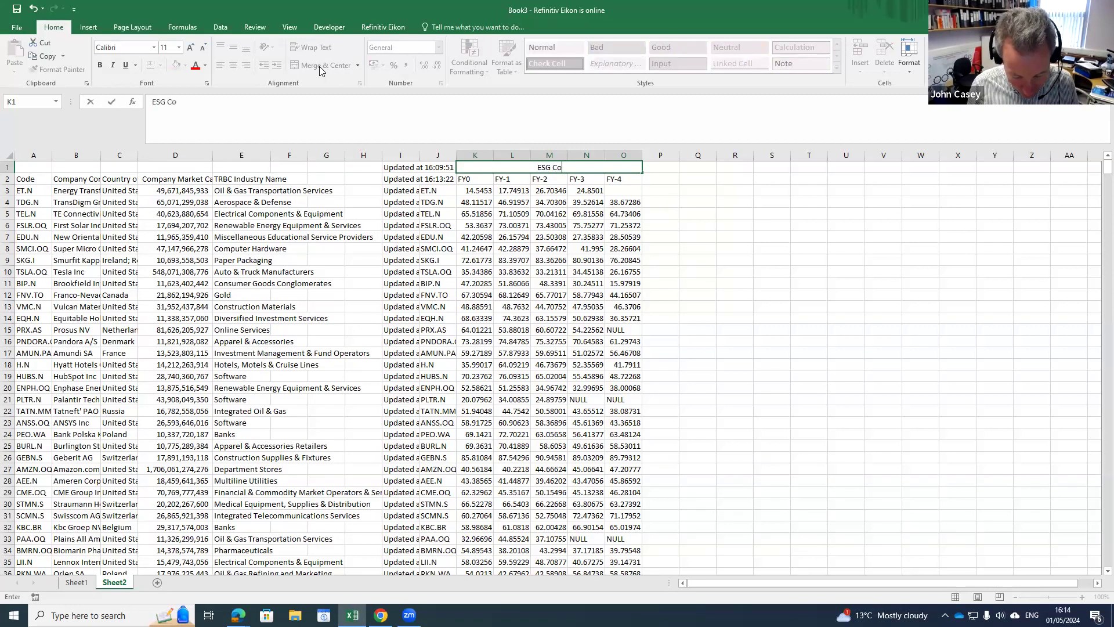
type("mbin")
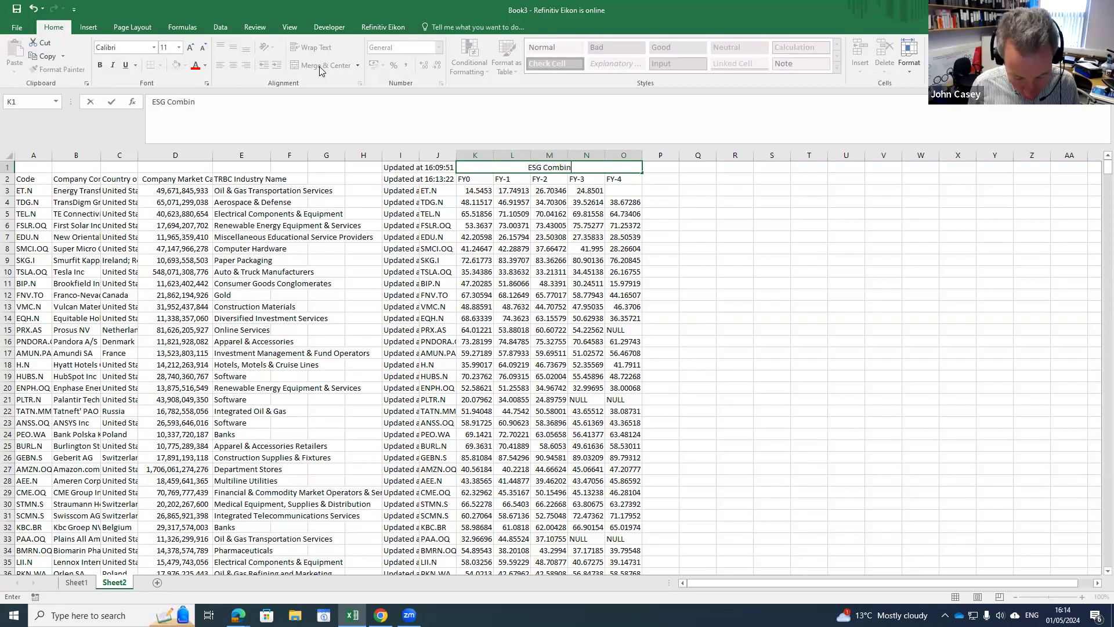
type("ed ")
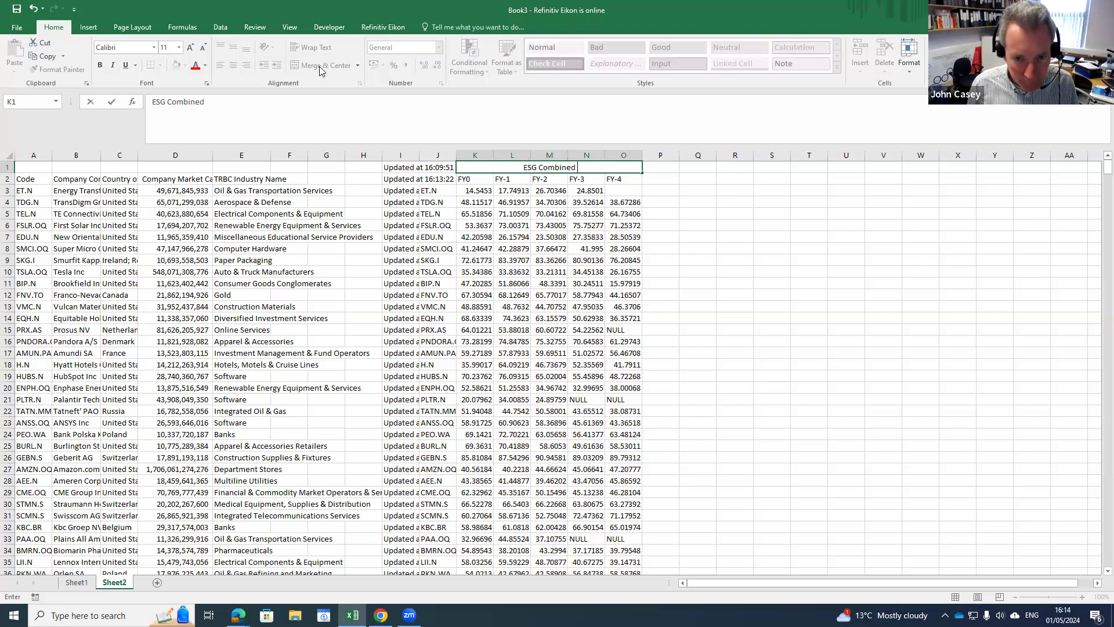
type("Score")
key("Return")
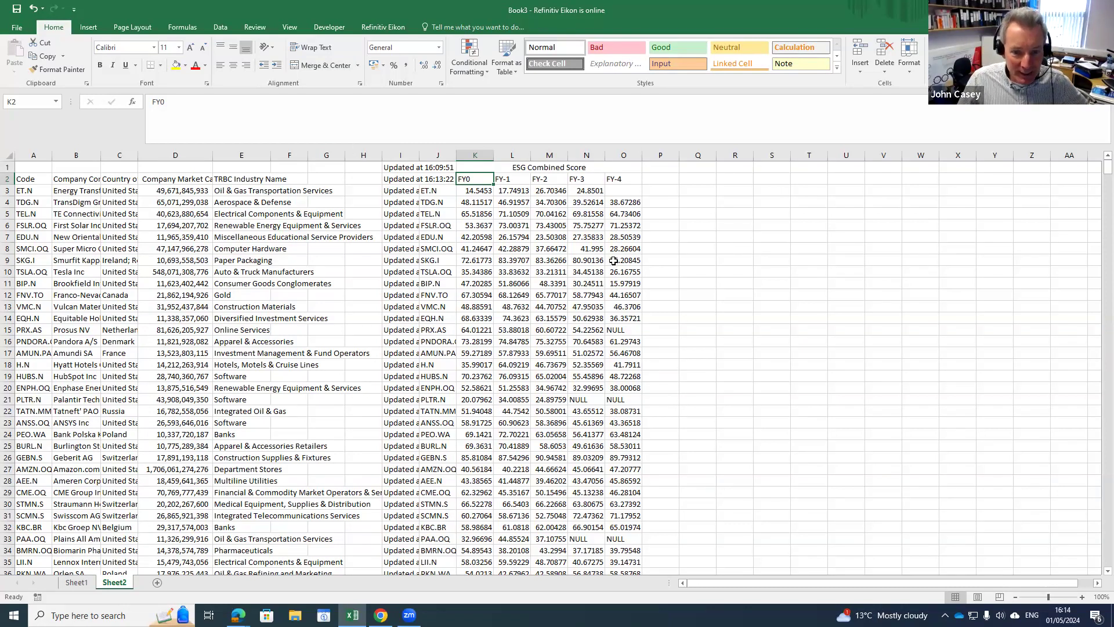
left_click(634, 331)
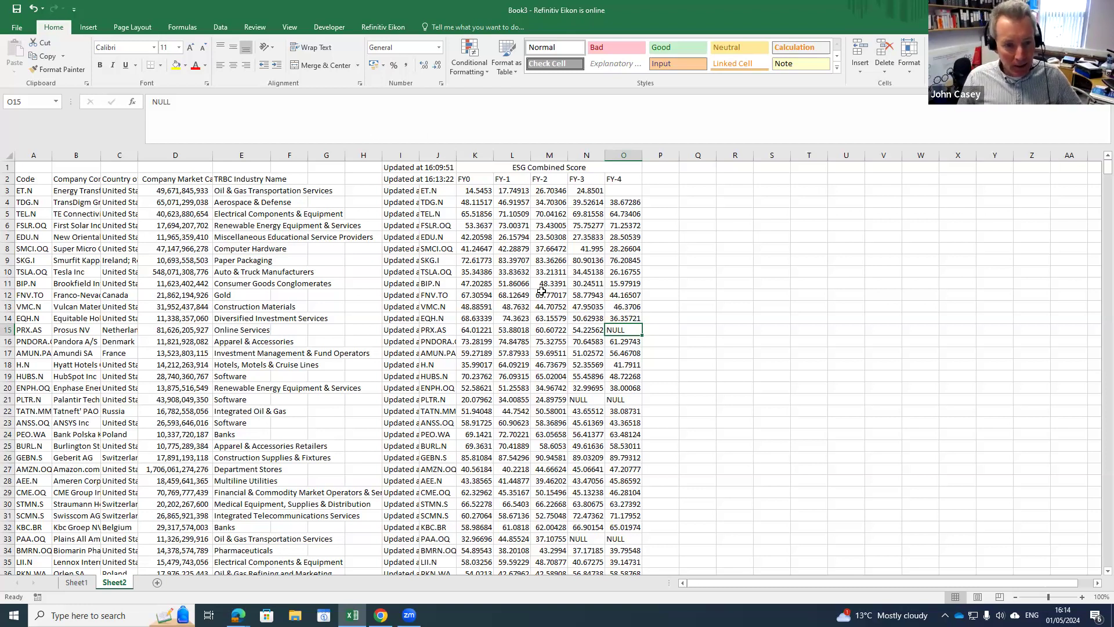
left_click(697, 181)
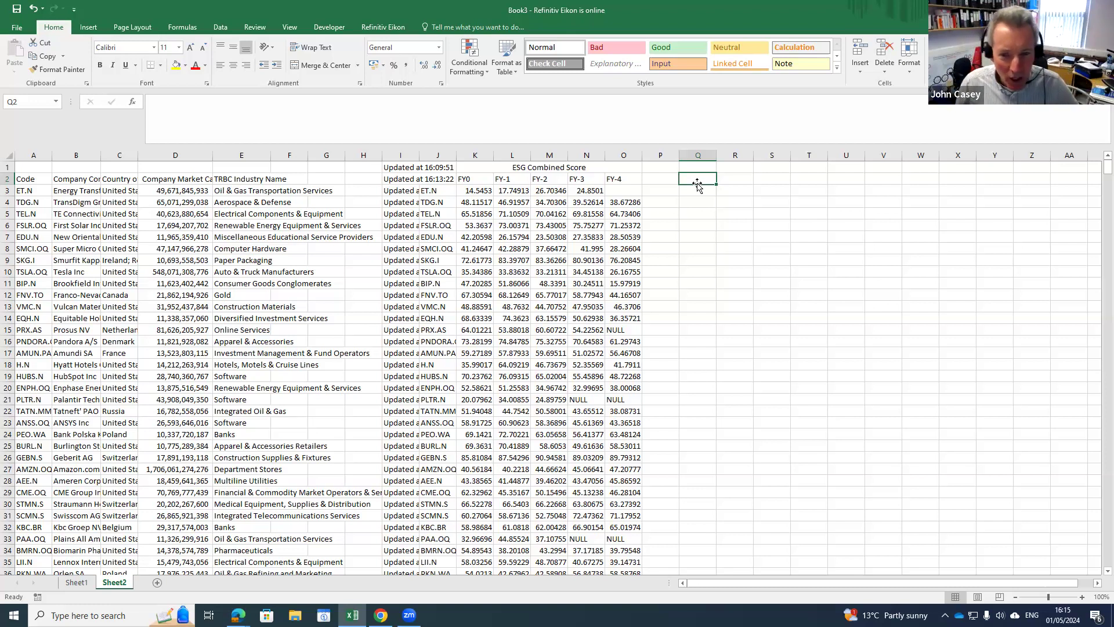
key("Up")
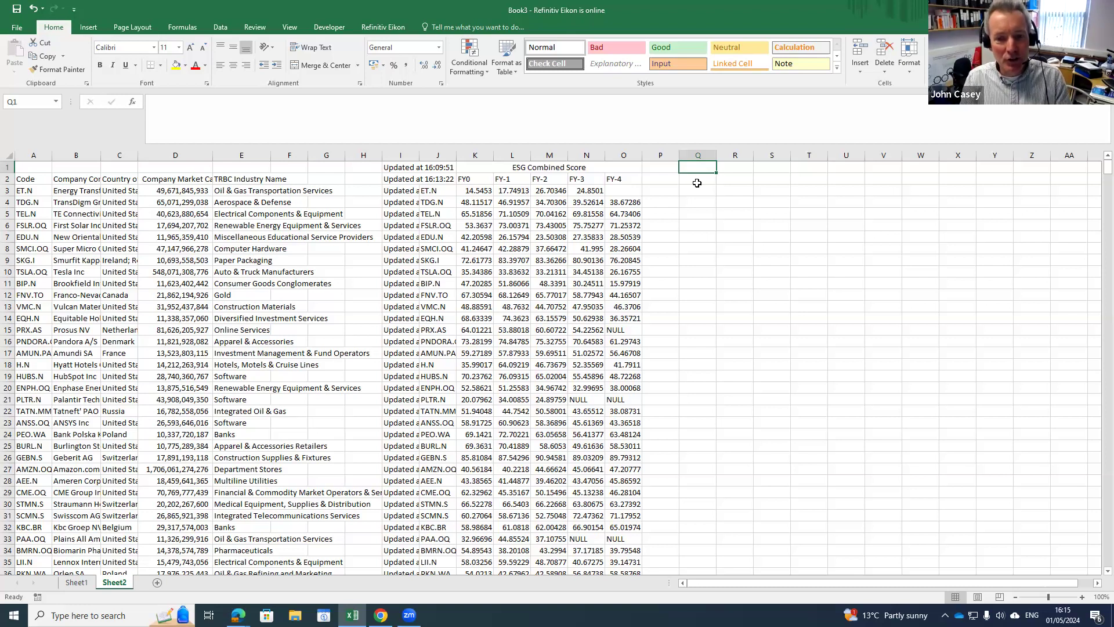
left_click(630, 157)
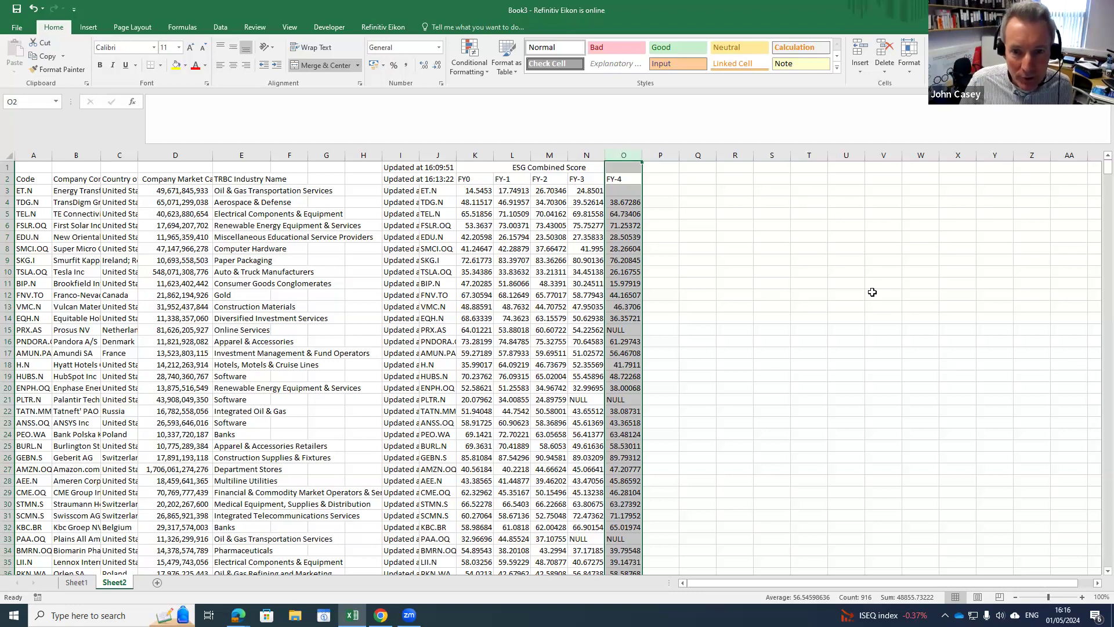
left_click(709, 181)
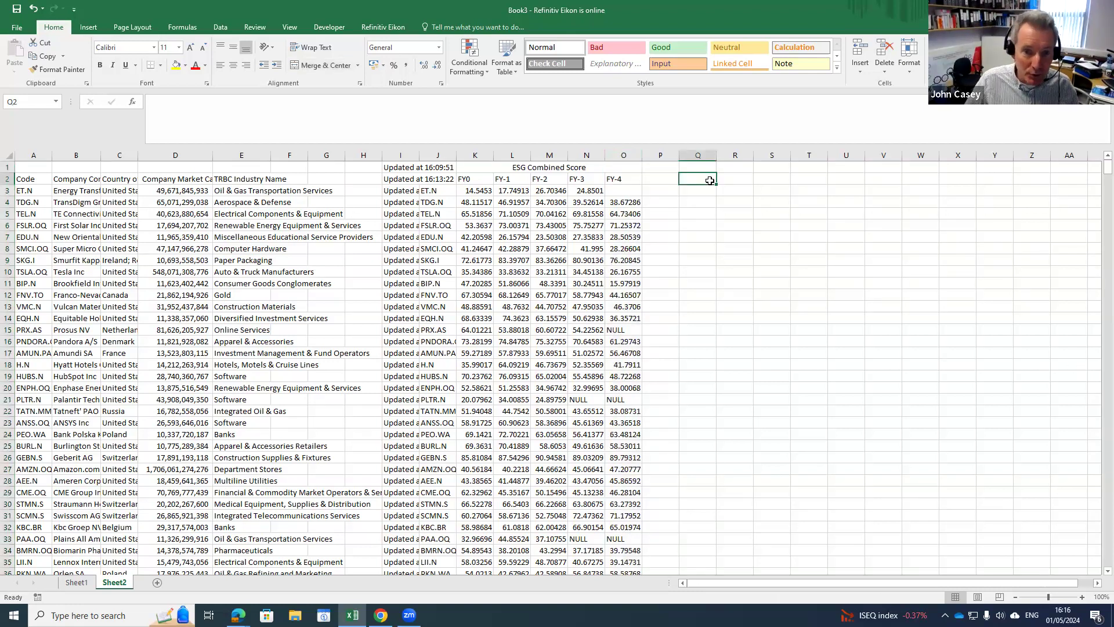
- Open the Eikon Formula Builder for a new formula in cell Q1
left_click(701, 166)
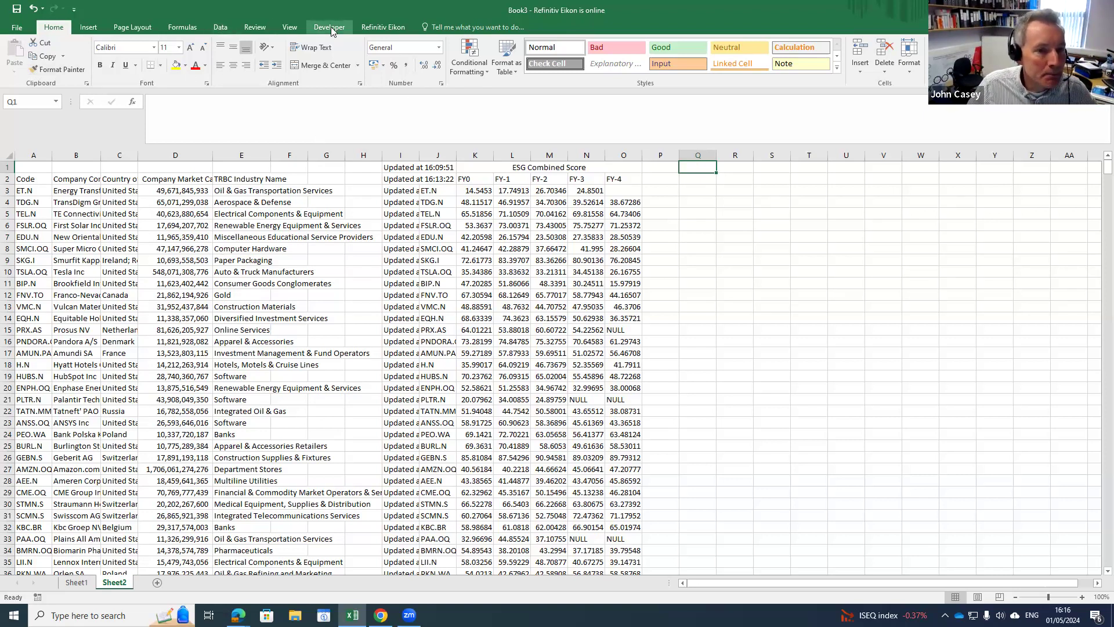
left_click(365, 28)
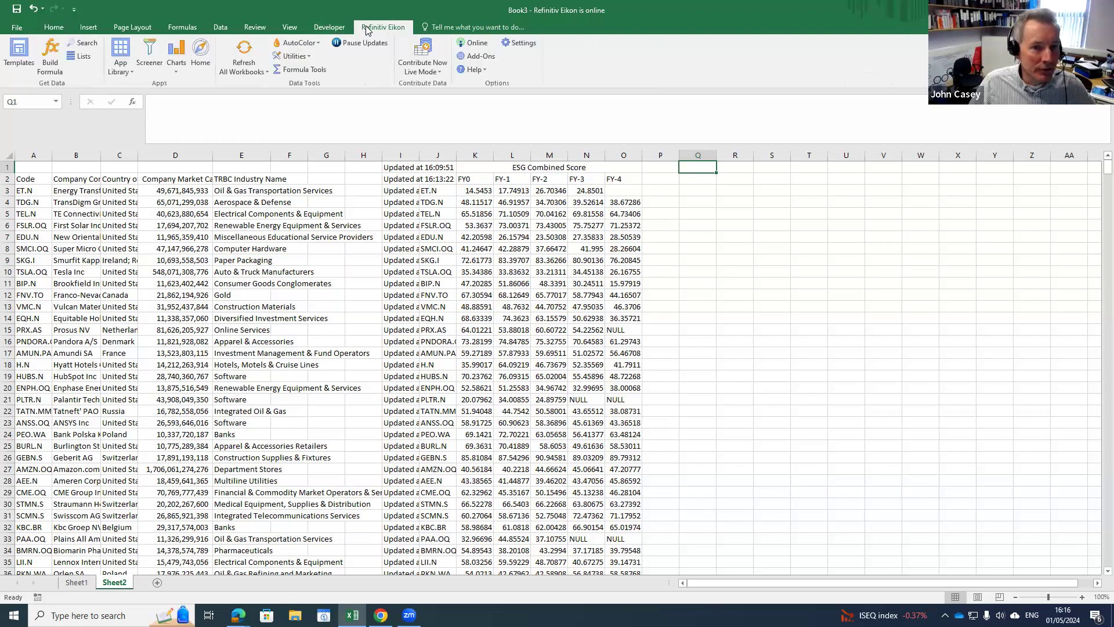
left_click(48, 70)
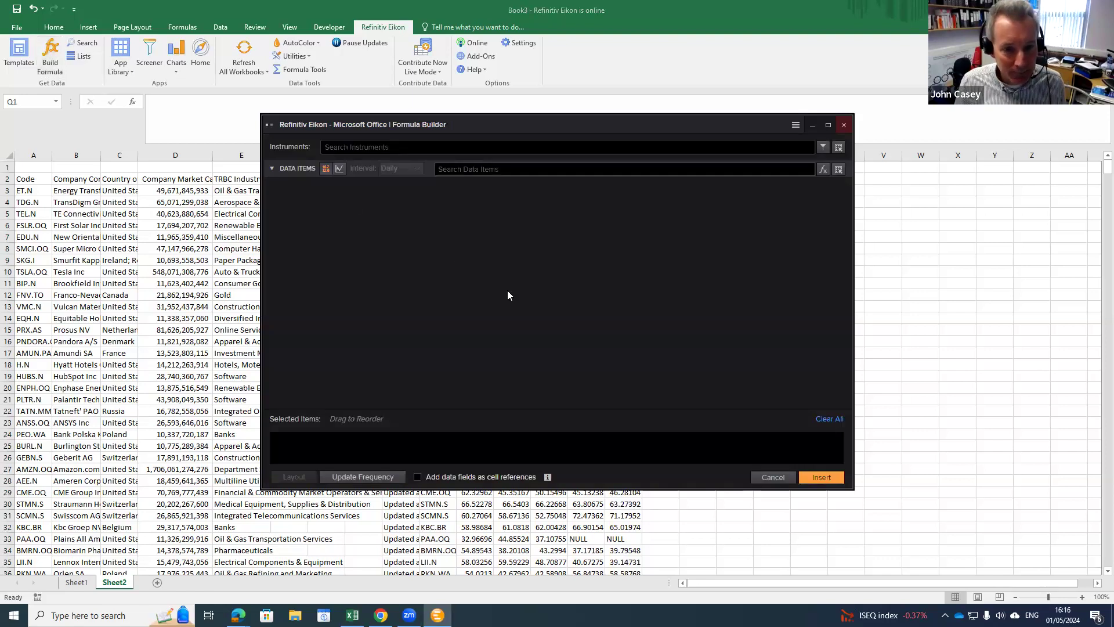
left_click(335, 148)
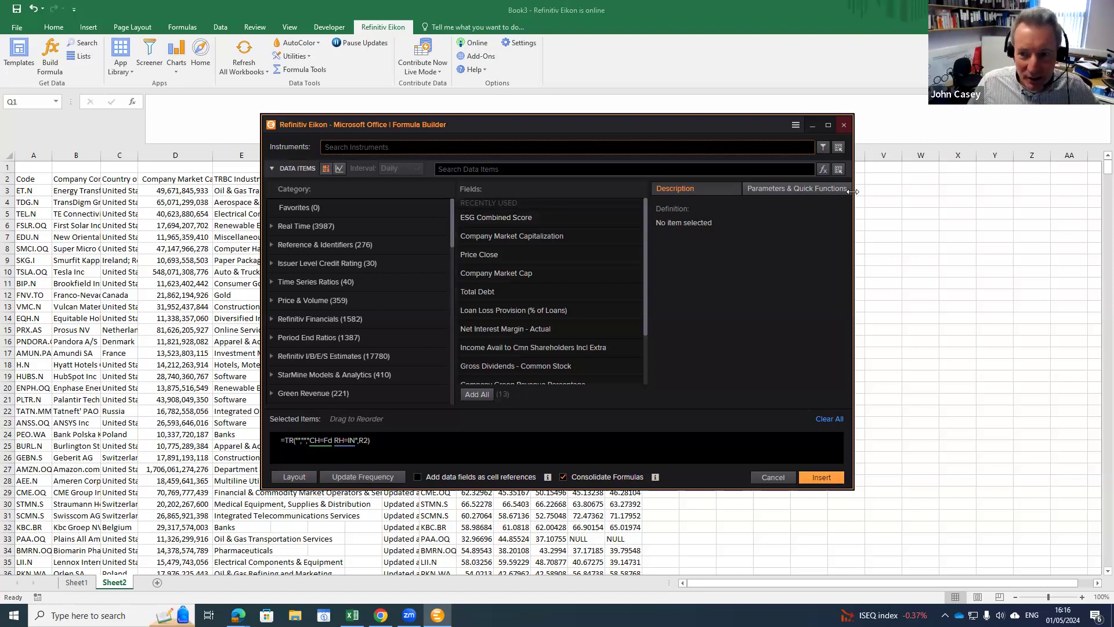
- Set the formula's instrument to the company code in A3, as a relative reference without dollar signs
left_click(838, 148)
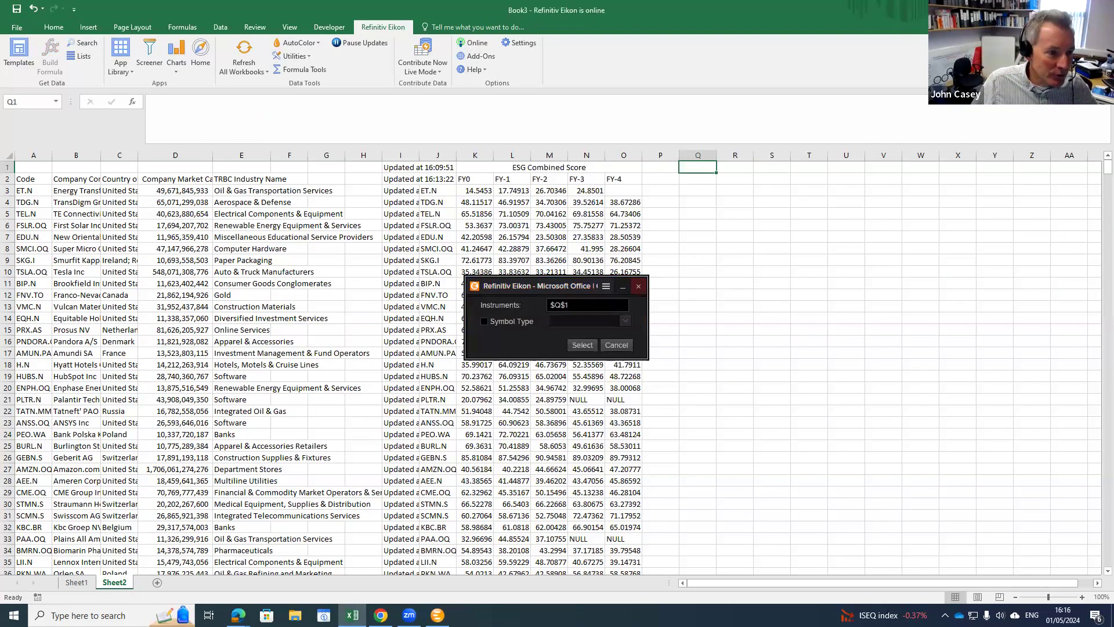
left_click(29, 192)
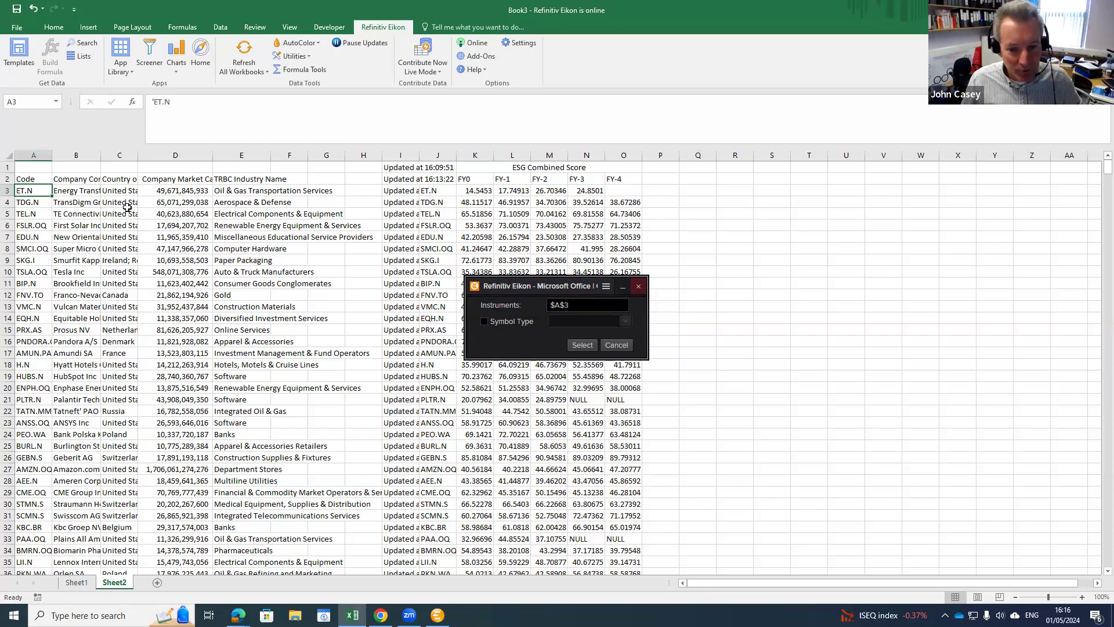
left_click(556, 302)
key("BackSpace")
key("Right")
key("Right")
key("BackSpace")
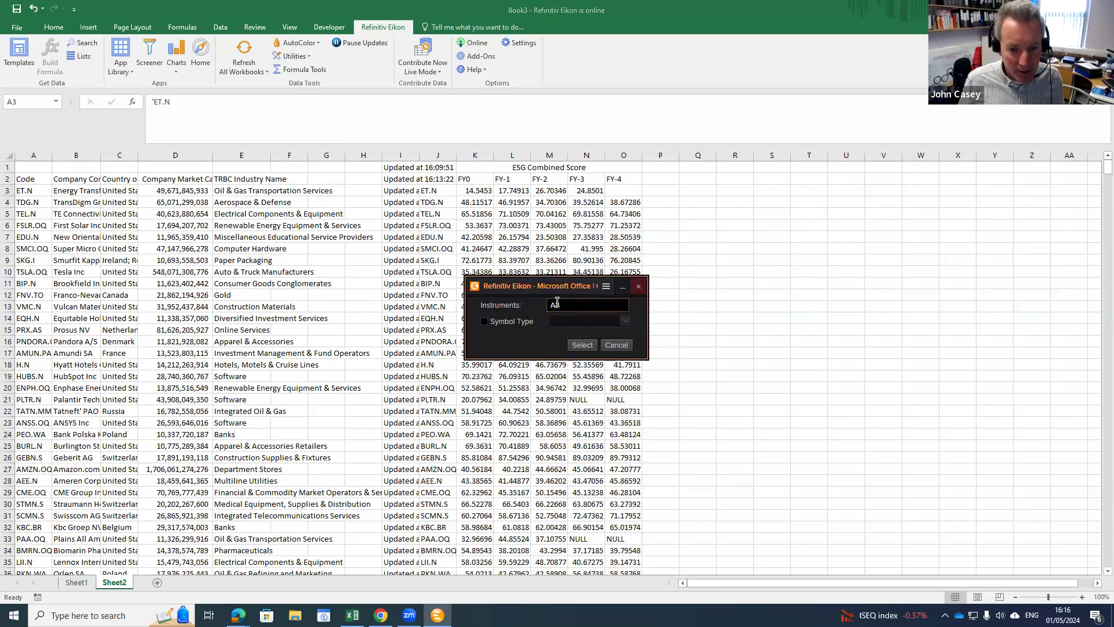
left_click(582, 345)
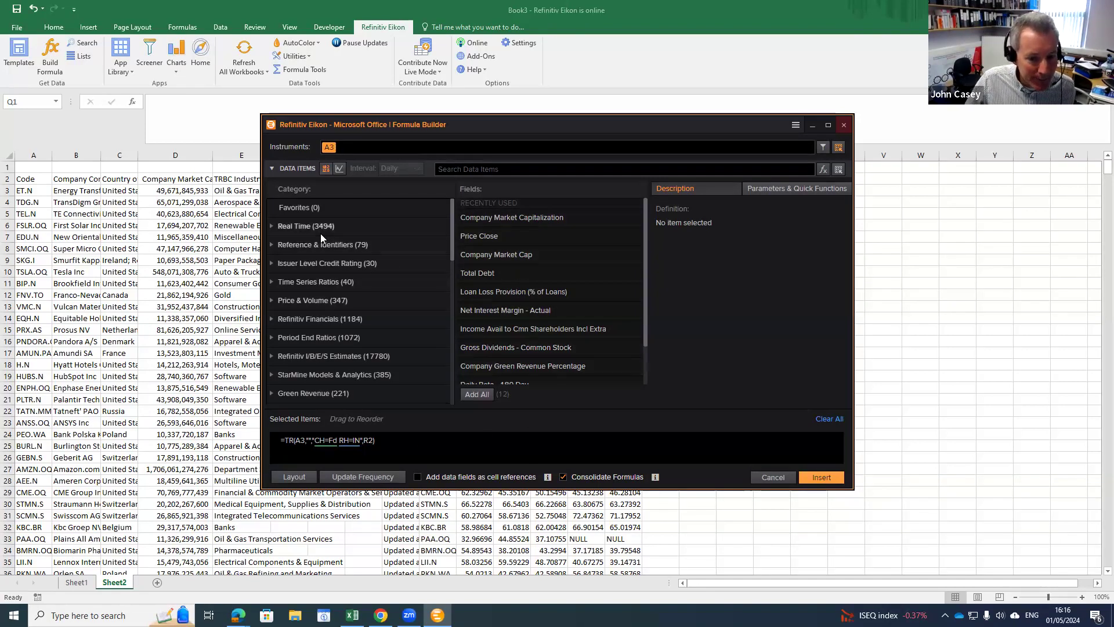
- Choose the Price Close field from the Price & Volume category and set its as-of date to 2024-05-01
left_click(293, 300)
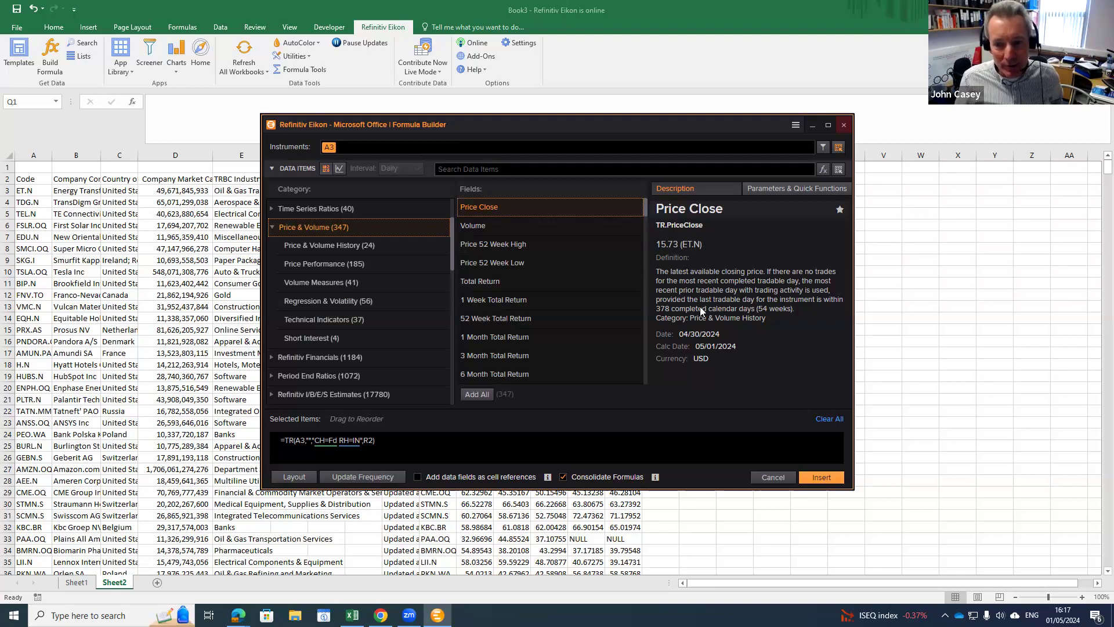
left_click(811, 189)
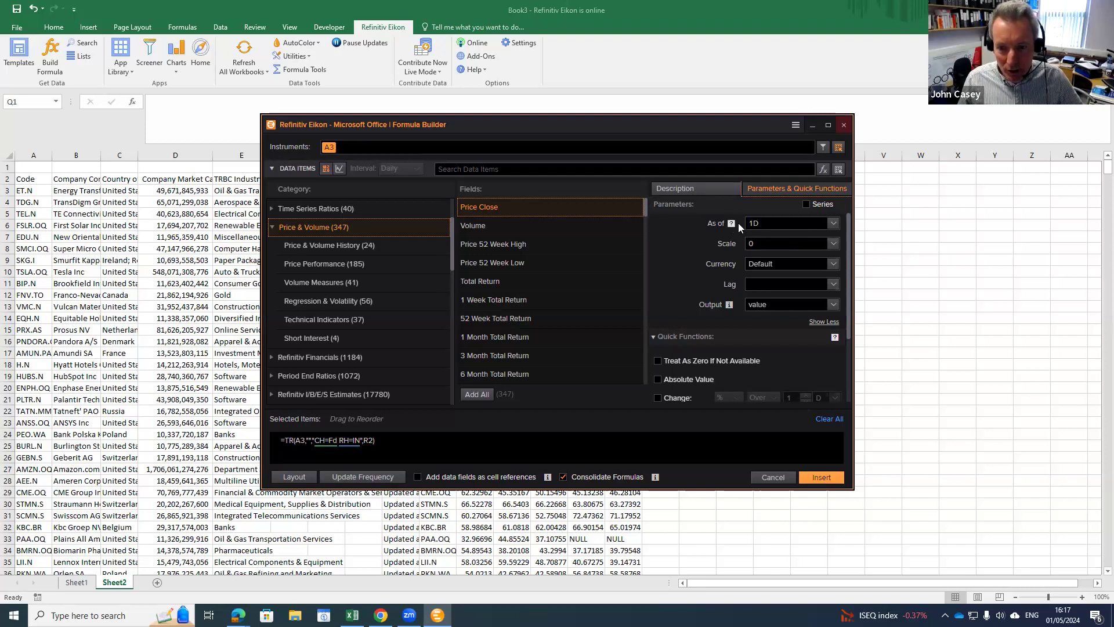
left_click(831, 225)
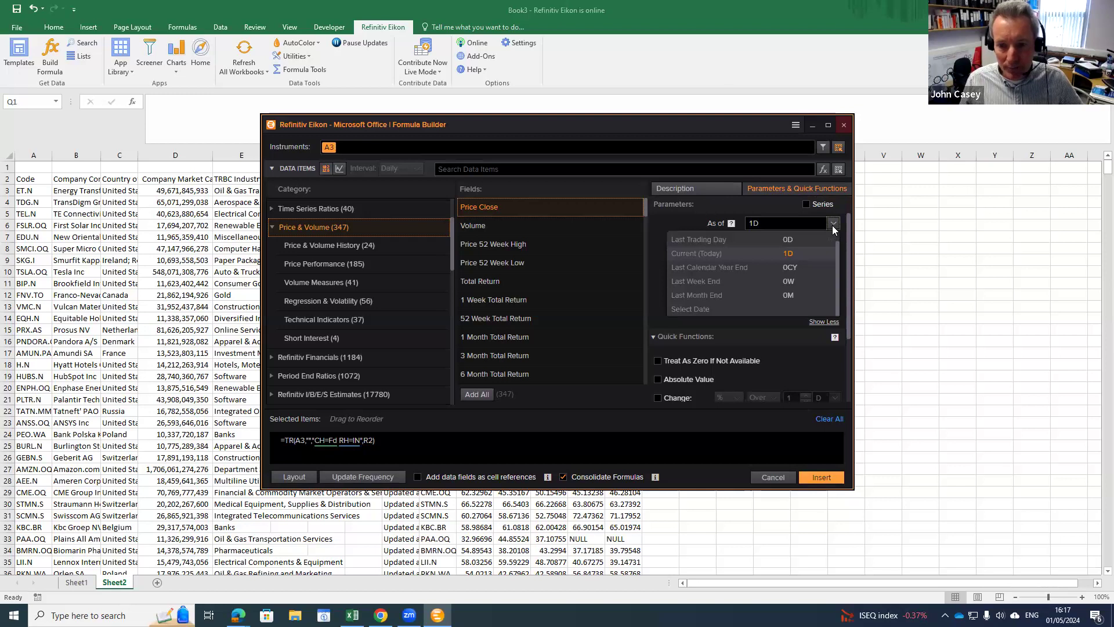
left_click(690, 309)
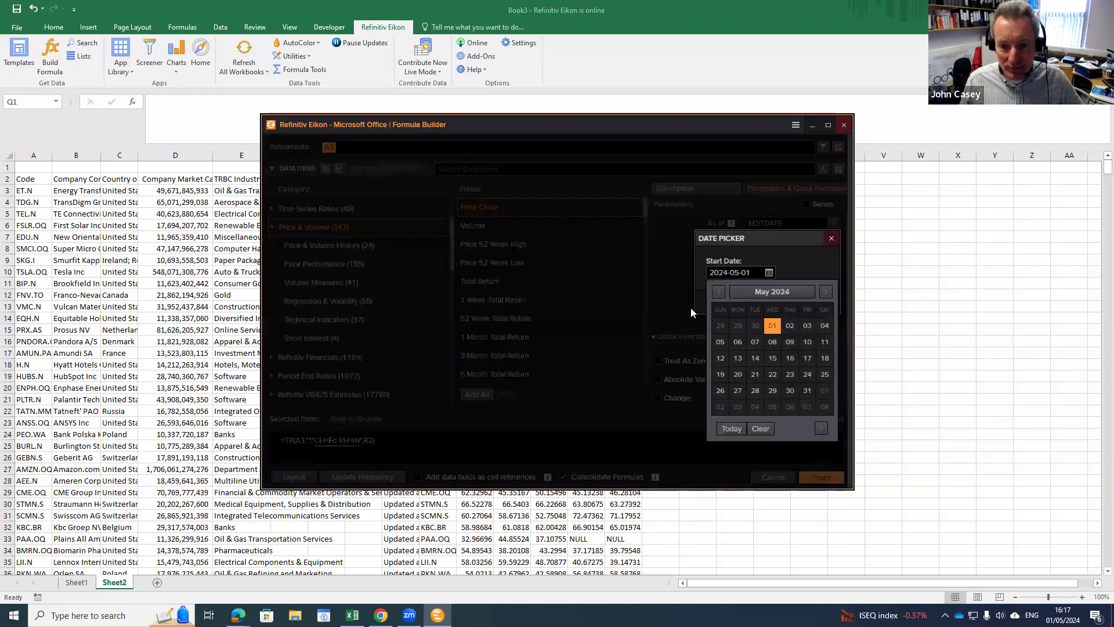
left_click(773, 325)
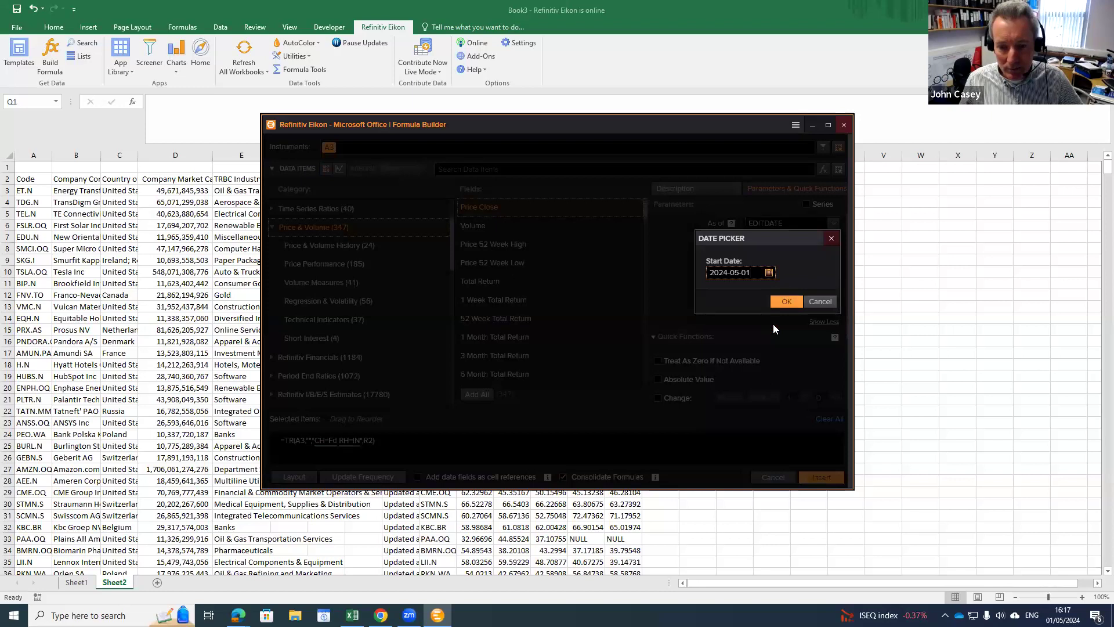
left_click(786, 302)
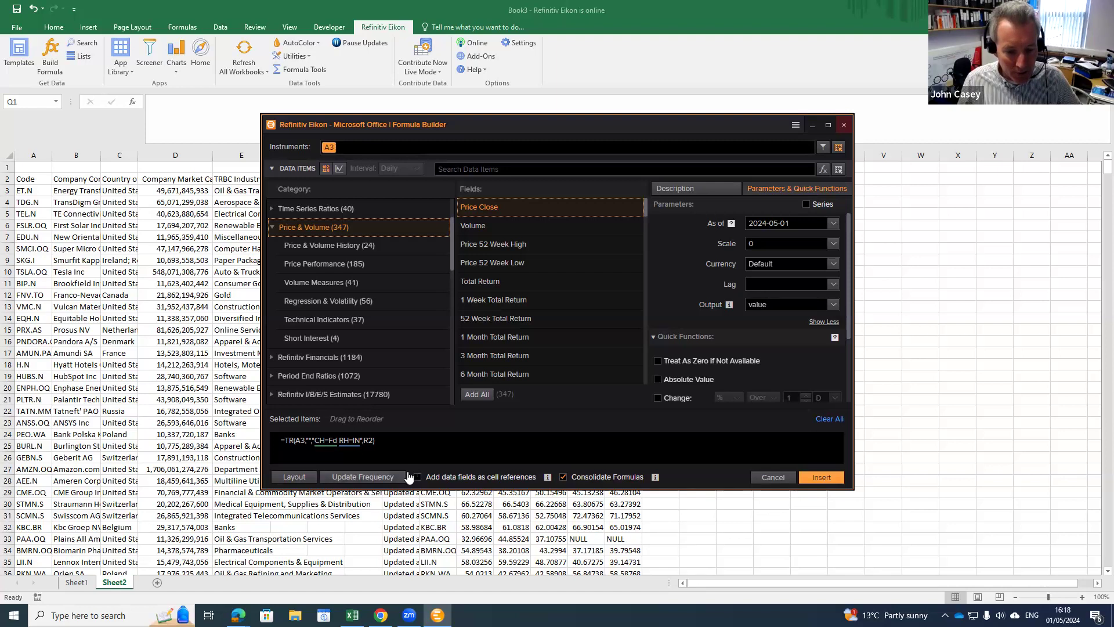
- Add the Price Close field to the formula's selected items
left_click(294, 476)
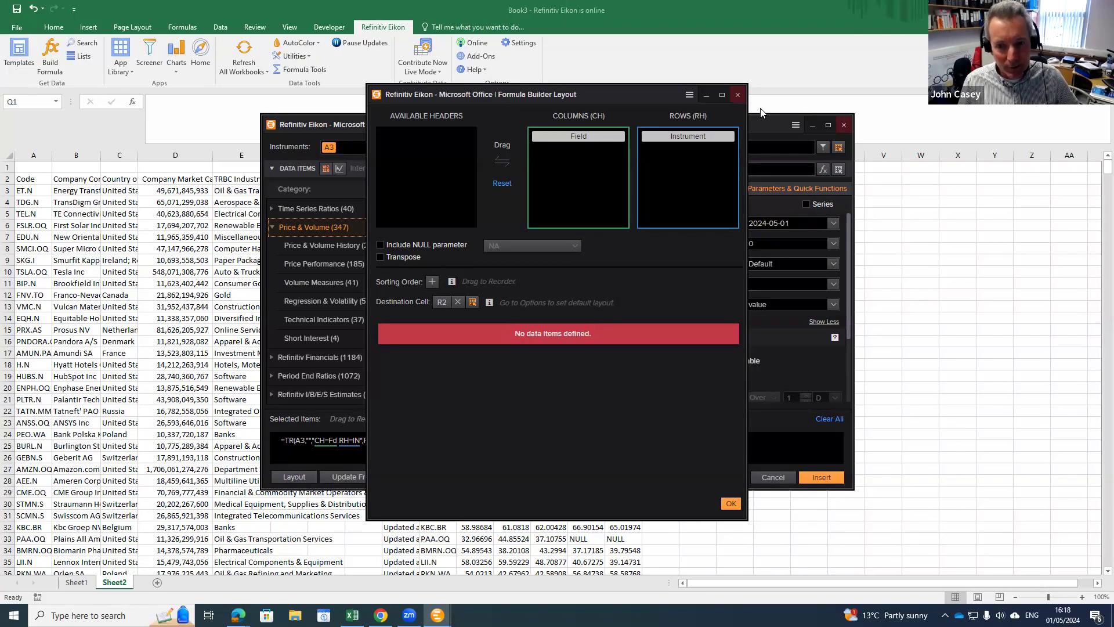
left_click(738, 94)
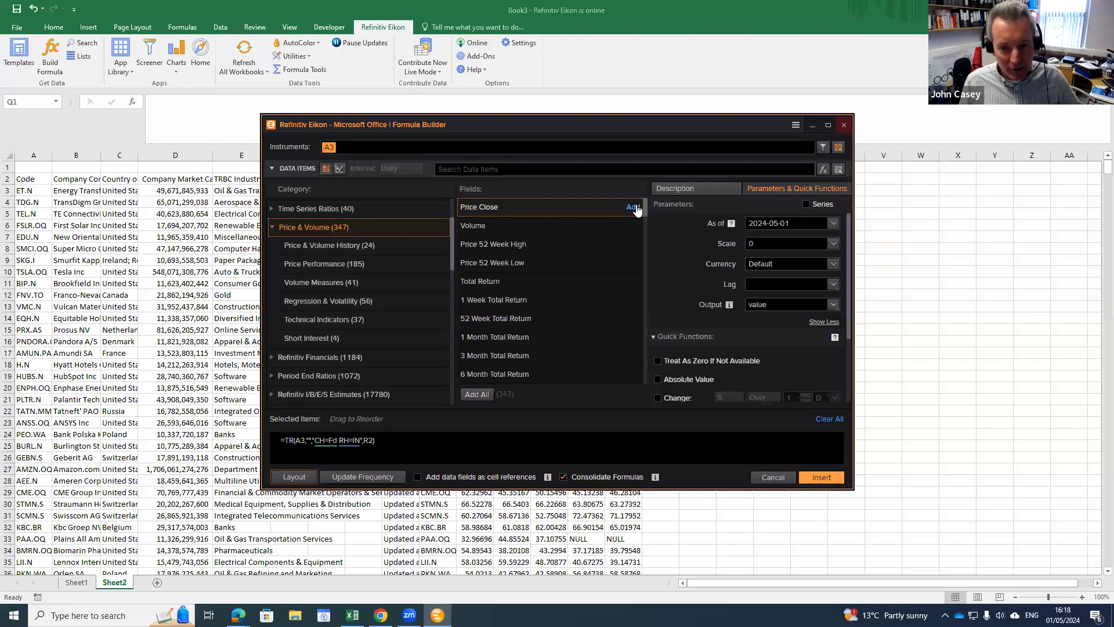
left_click(633, 207)
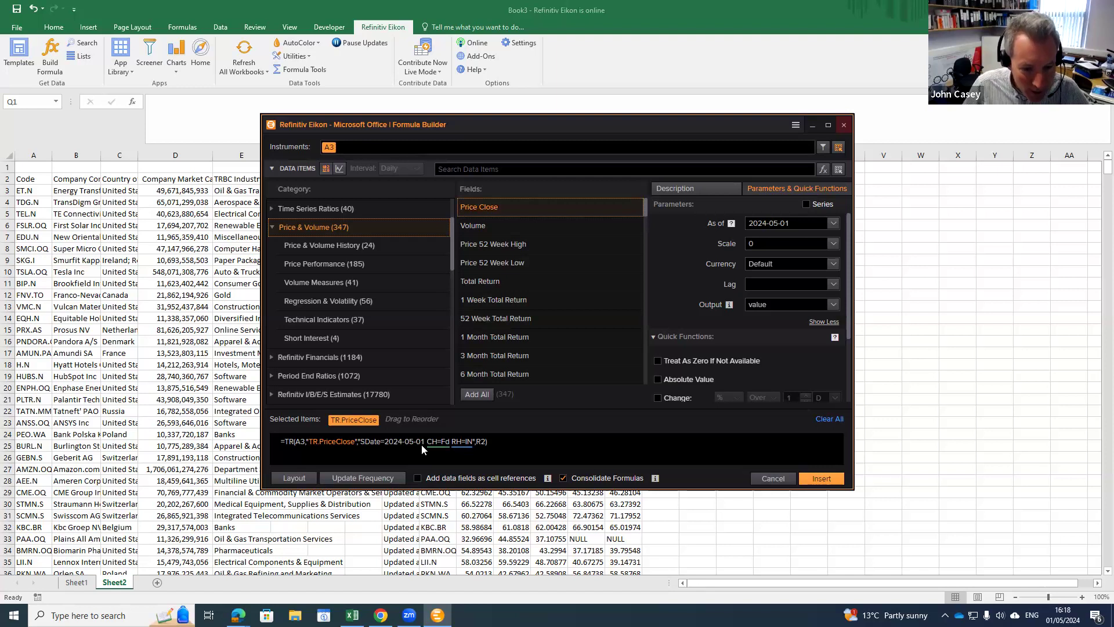
- Remove the Field header from the formula layout's columns and set the destination cell to $R$3
left_click(293, 478)
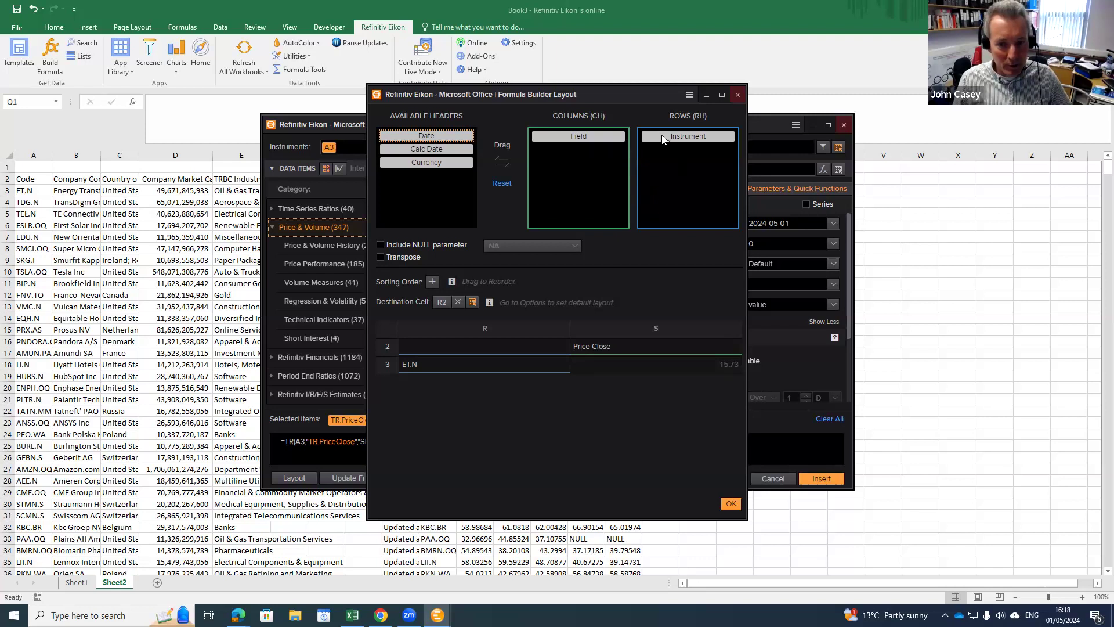
left_click_drag(580, 142, 401, 189)
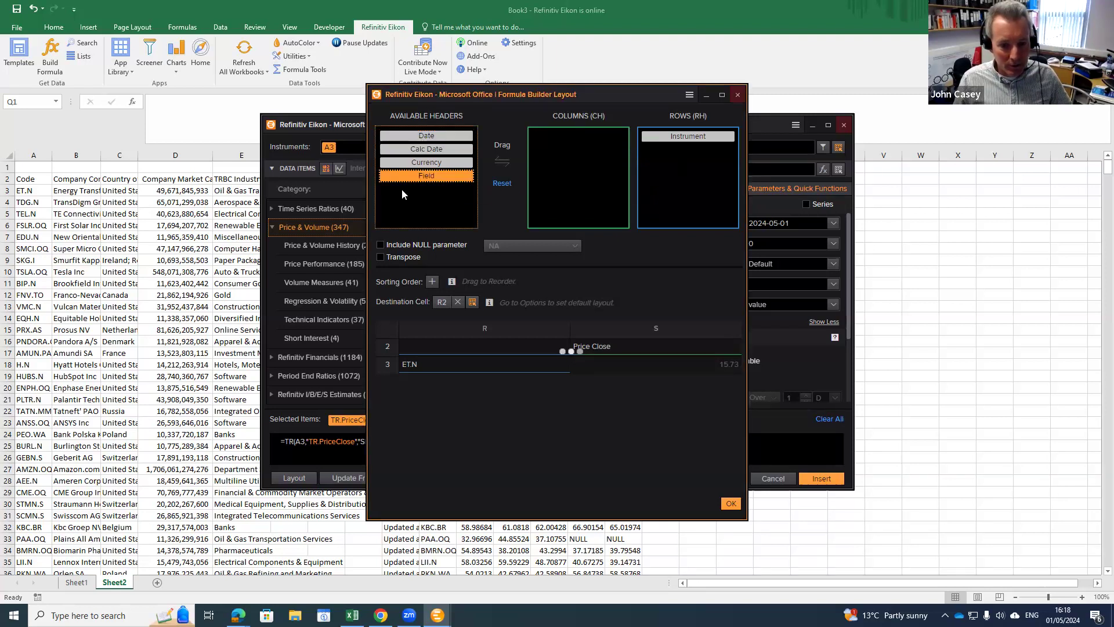
left_click(441, 303)
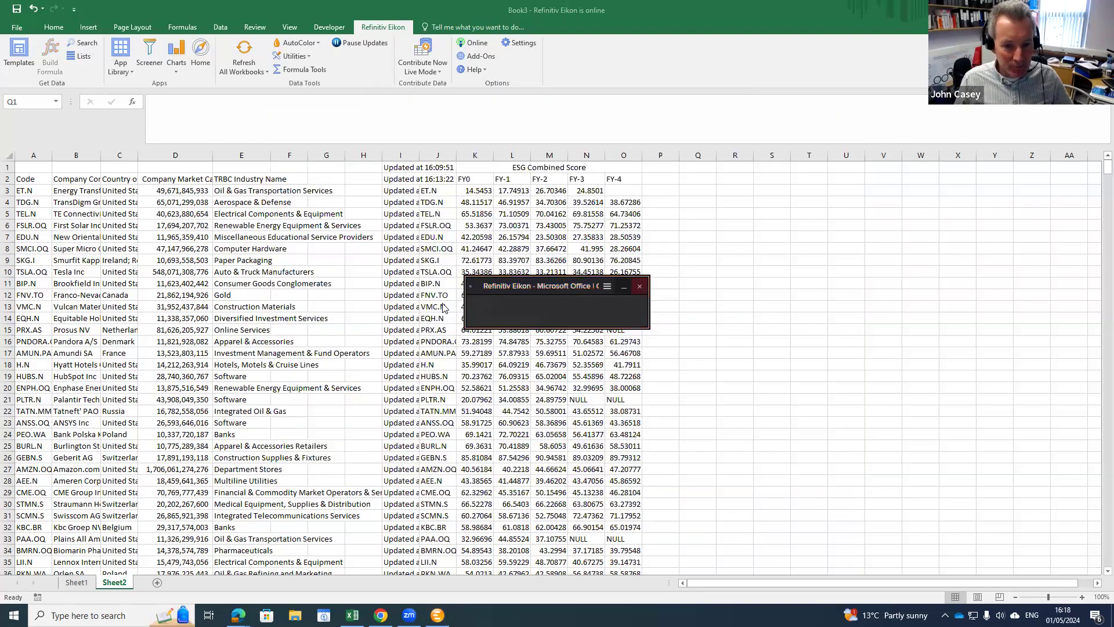
left_click(729, 192)
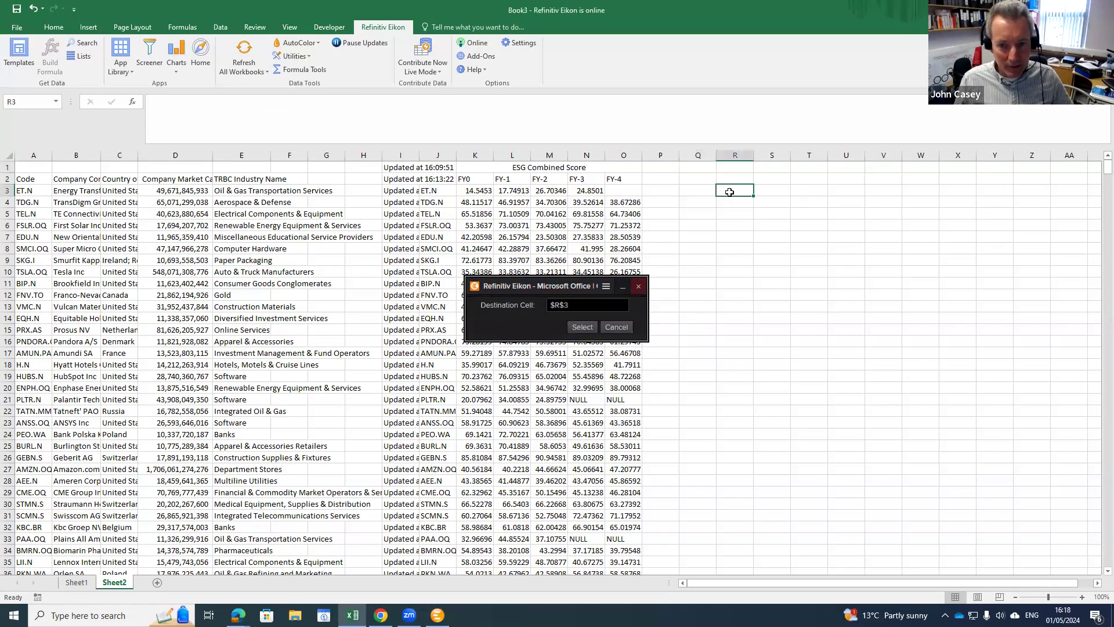
left_click(583, 327)
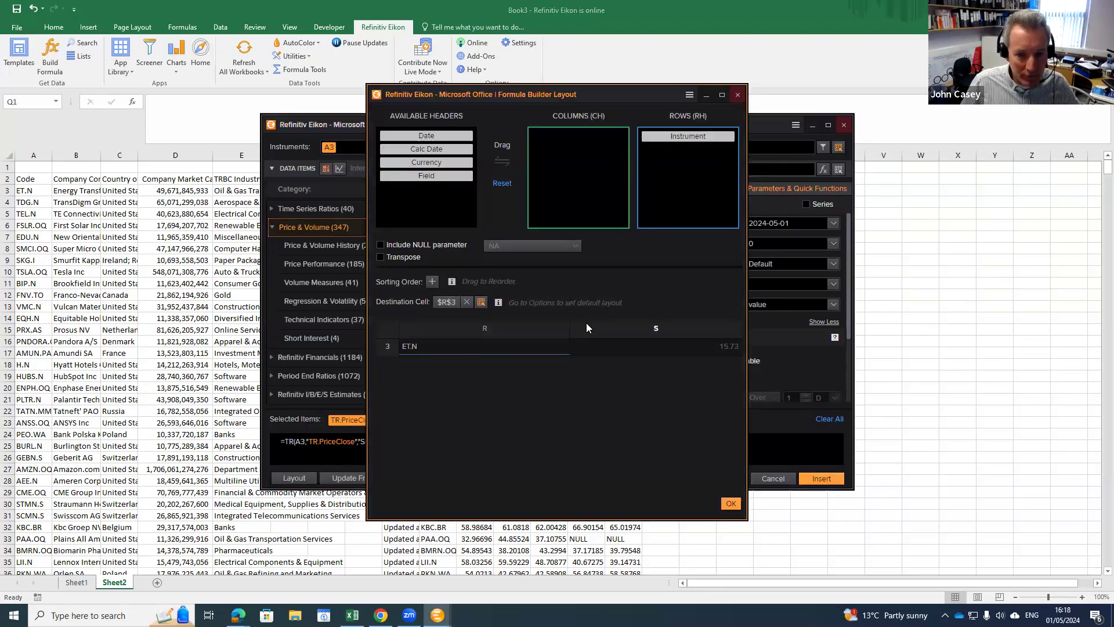
- Change the formula's destination cell to the relative reference R3 and insert the Price Close formula in Q1
left_click(451, 305)
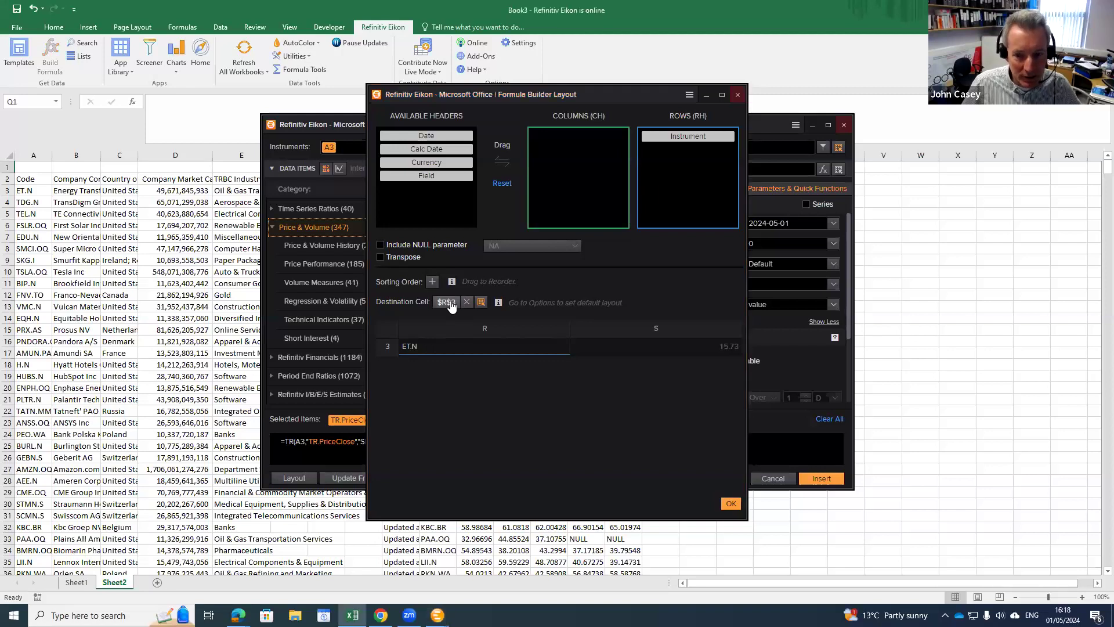
left_click(564, 304)
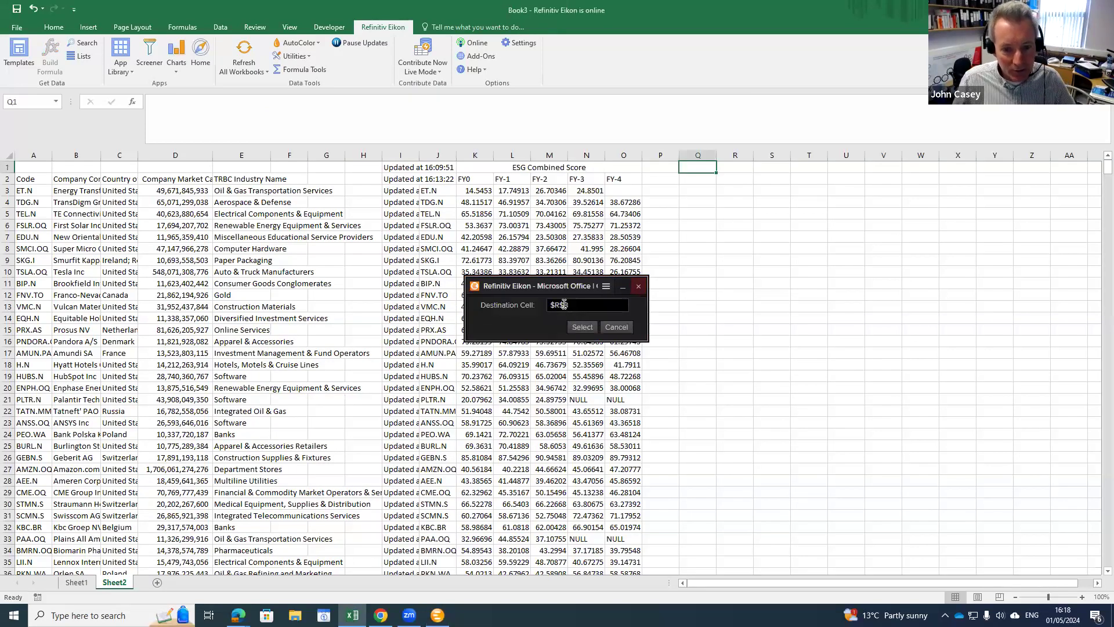
key("BackSpace")
key("BackSpace")
key("BackSpace")
key("BackSpace")
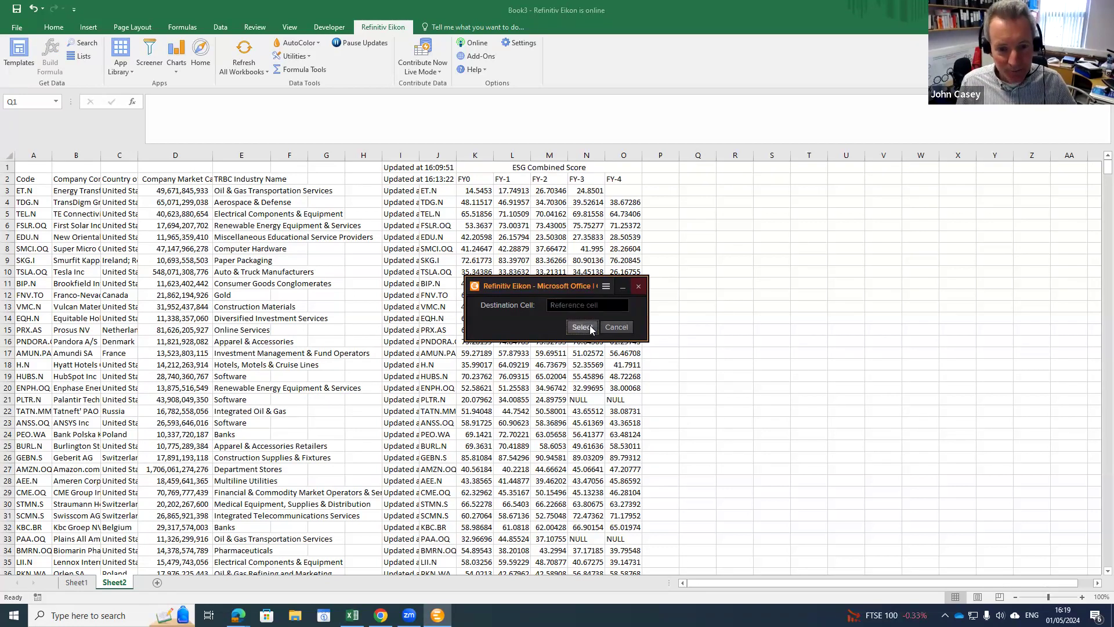
left_click(581, 326)
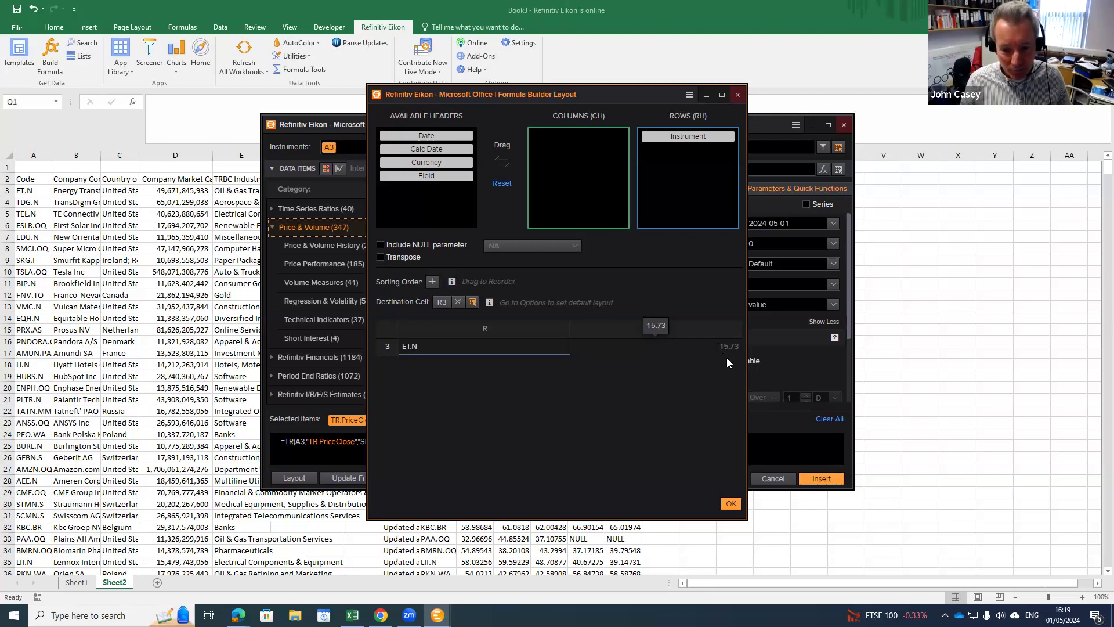
left_click(729, 504)
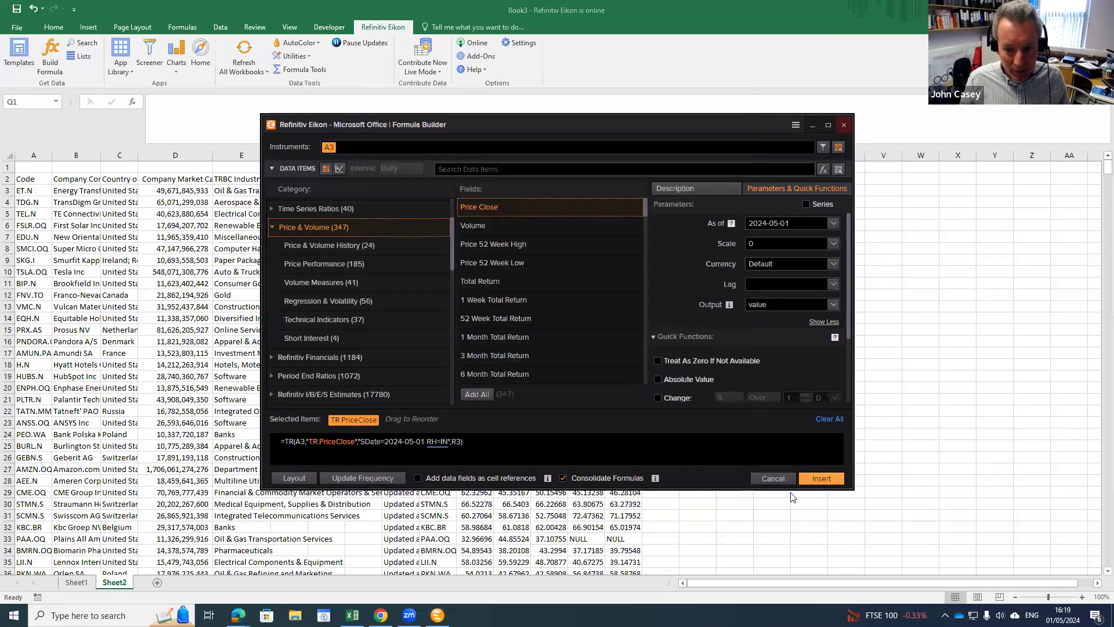
left_click(814, 480)
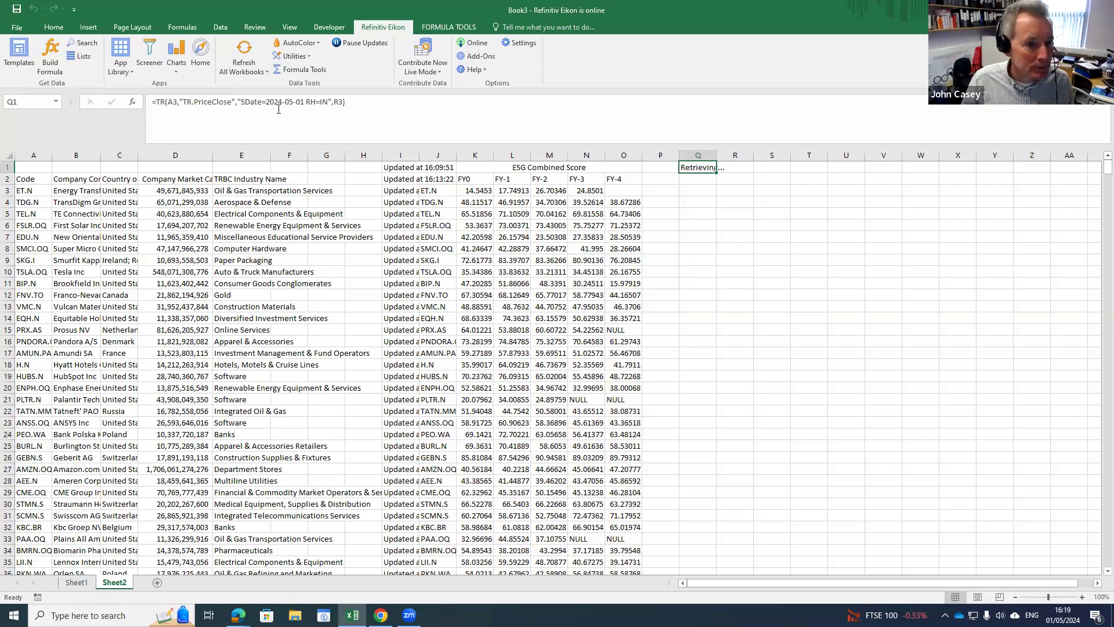
- Enter the date 1 May 2024 in cell R2 as a heading for the price data
left_click(747, 176)
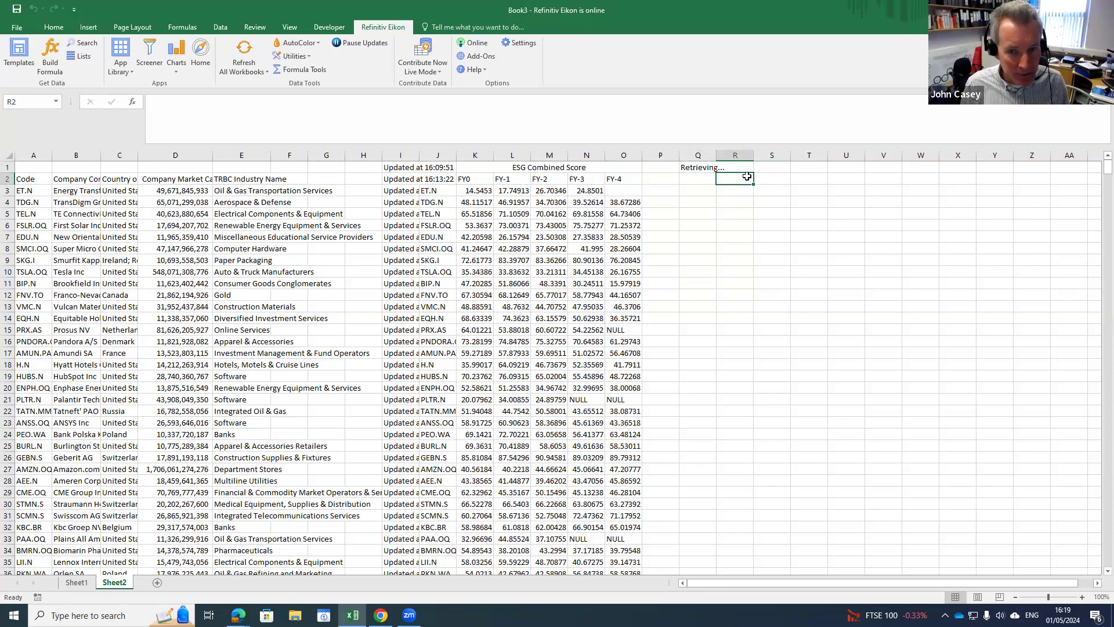
type("1")
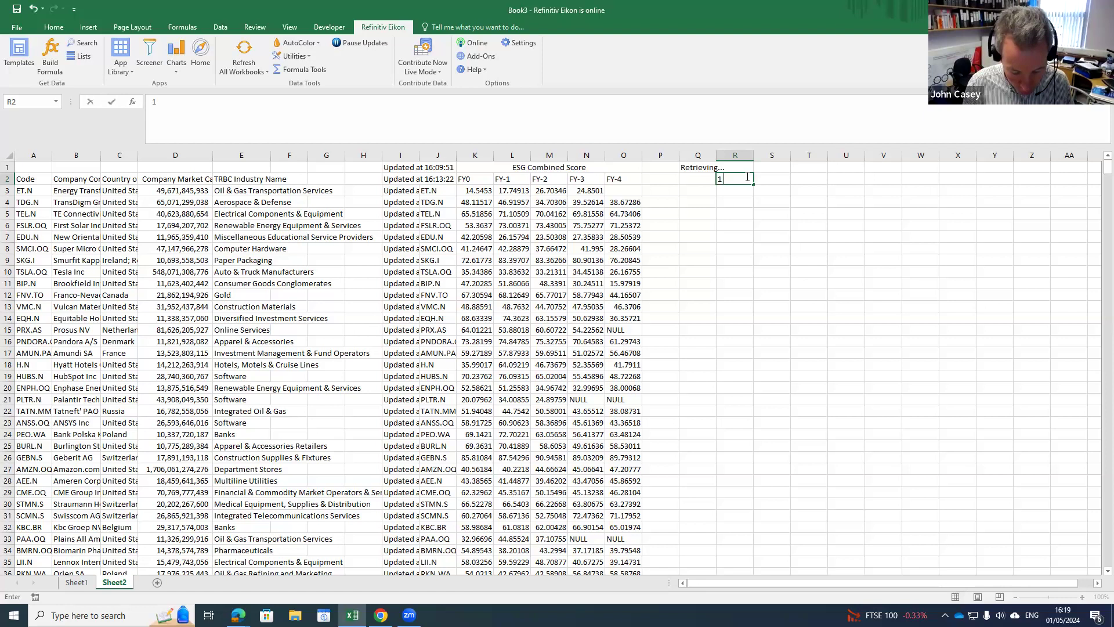
type(" May2024")
key("Return")
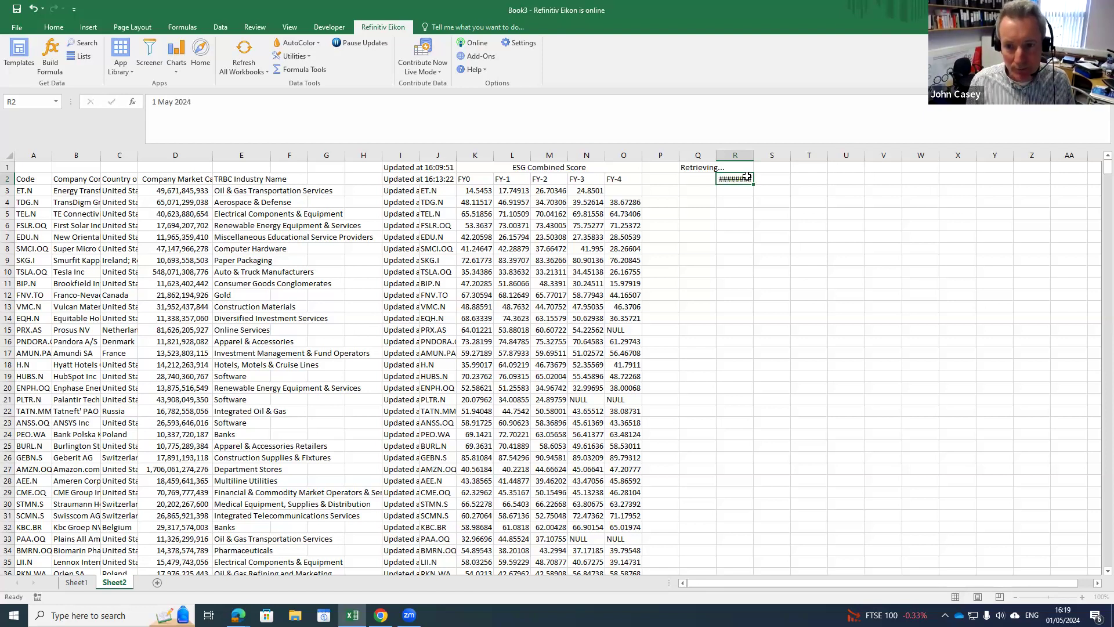
- Re-enter the Price Close formula in Q1 without edits to retry the data retrieval
left_click(747, 176)
key("Up")
key("Left")
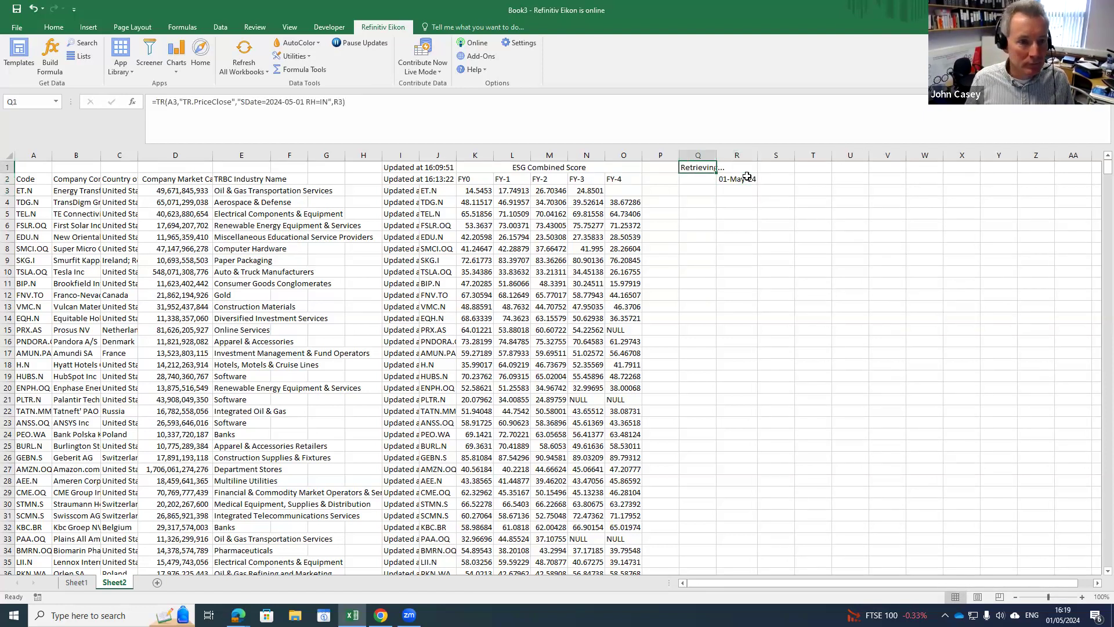
left_click(358, 101)
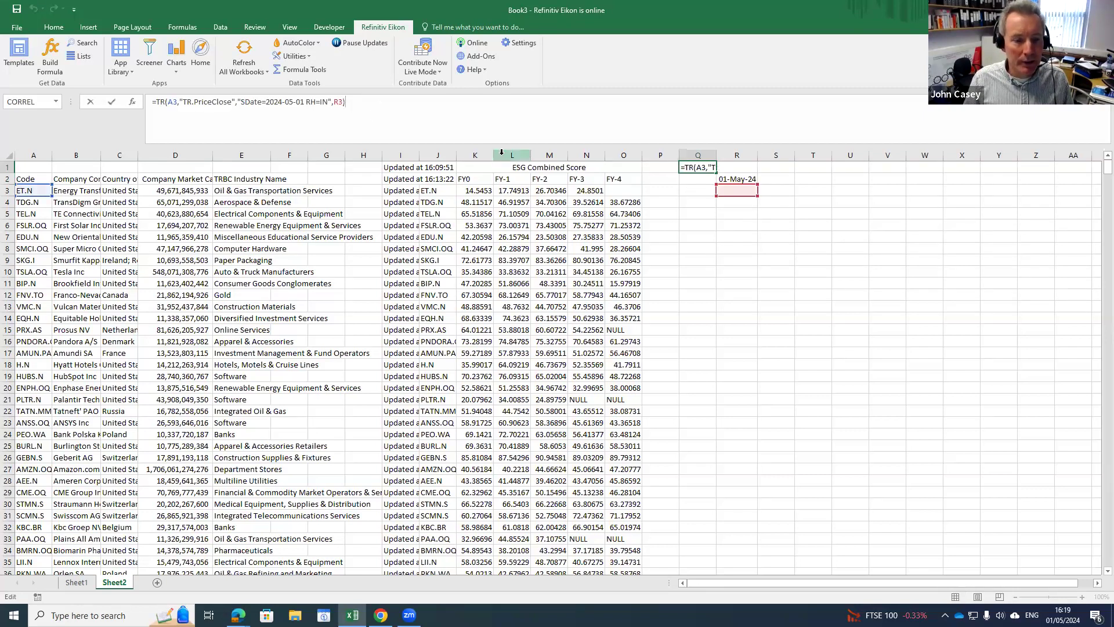
key("Return")
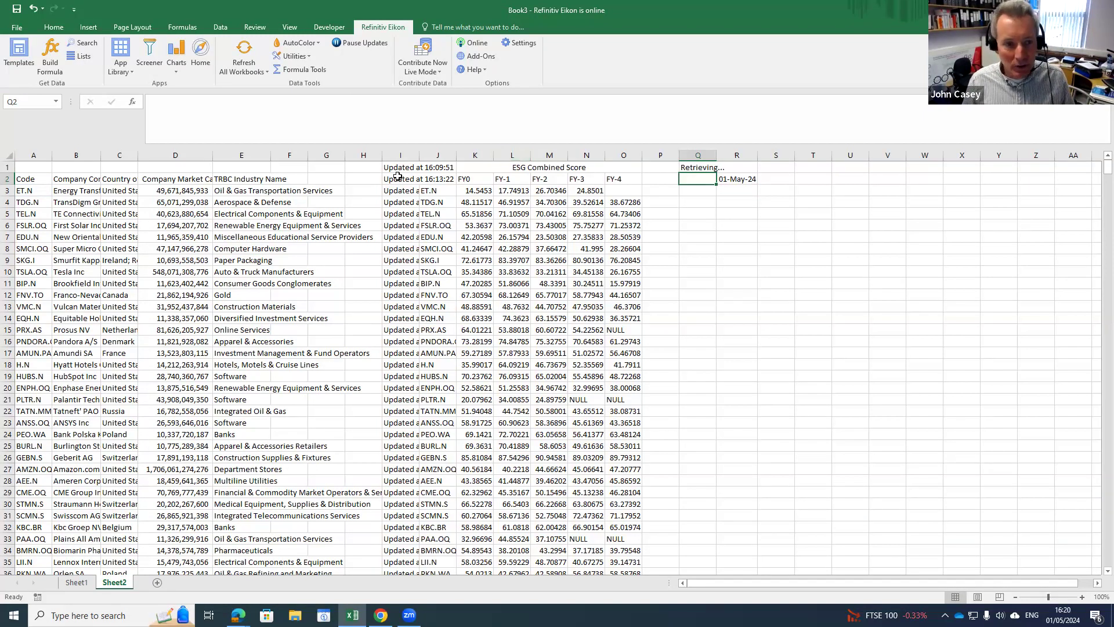
- Reopen the Q1 formula in the Formula Builder, check the Price Close parameters and insert it again
key("Up")
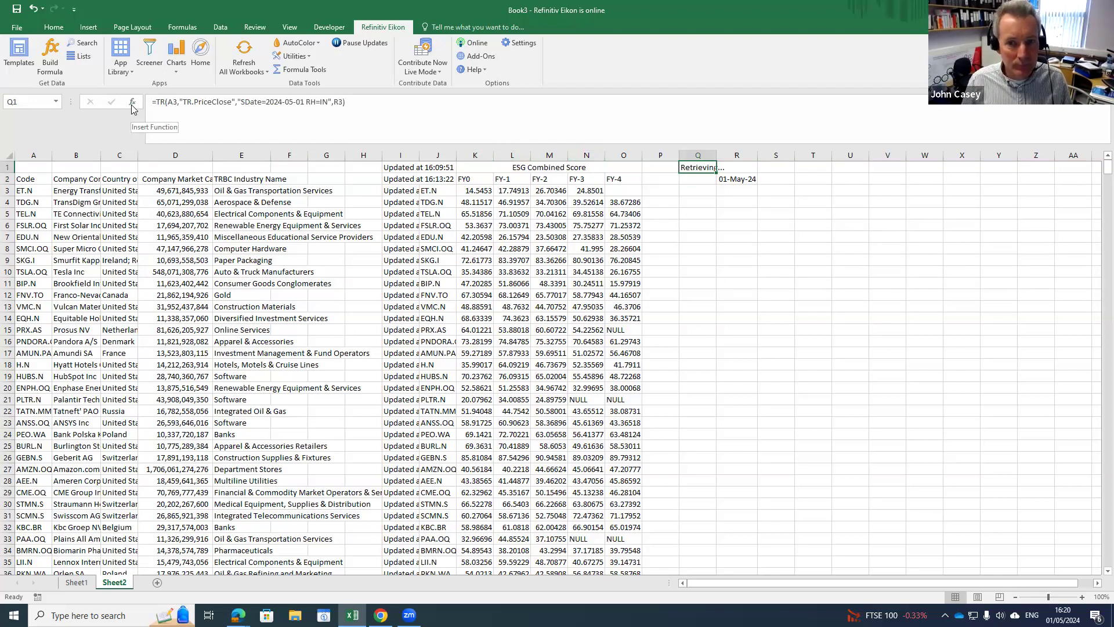
left_click(50, 58)
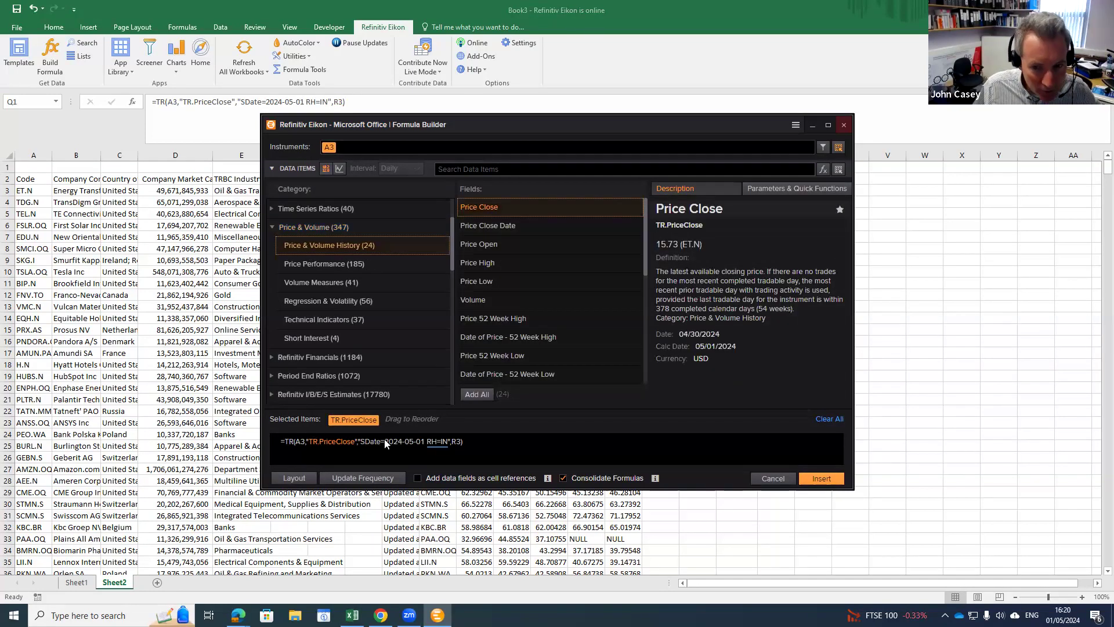
left_click(784, 191)
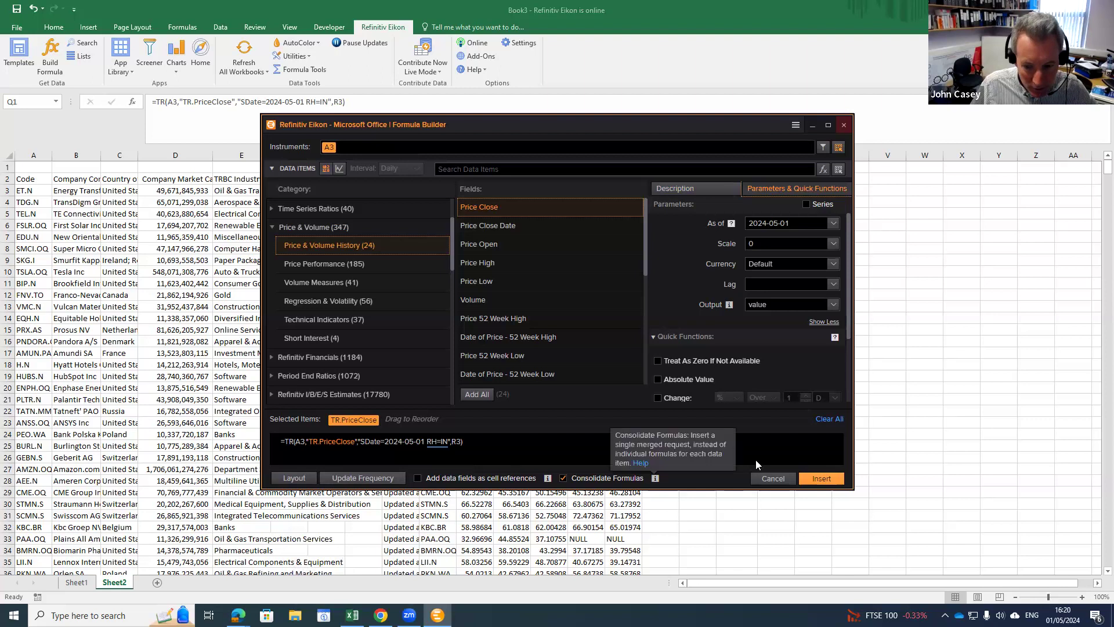
left_click(823, 481)
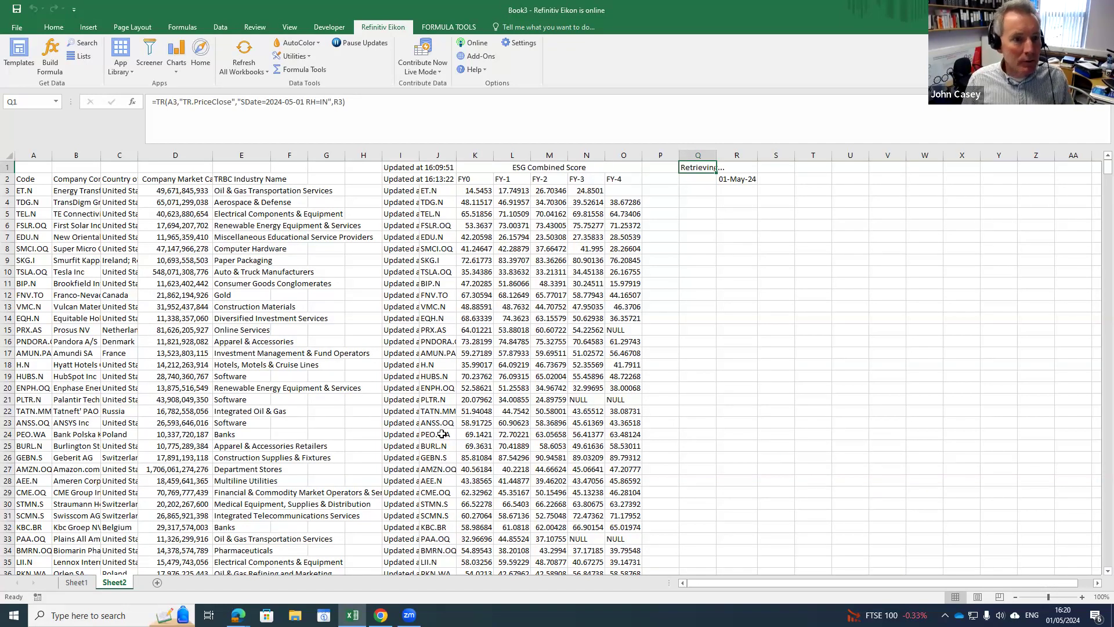
- Edit the Price Close formula in Q1 so that its SDate is 2024-04-30
left_click(291, 102)
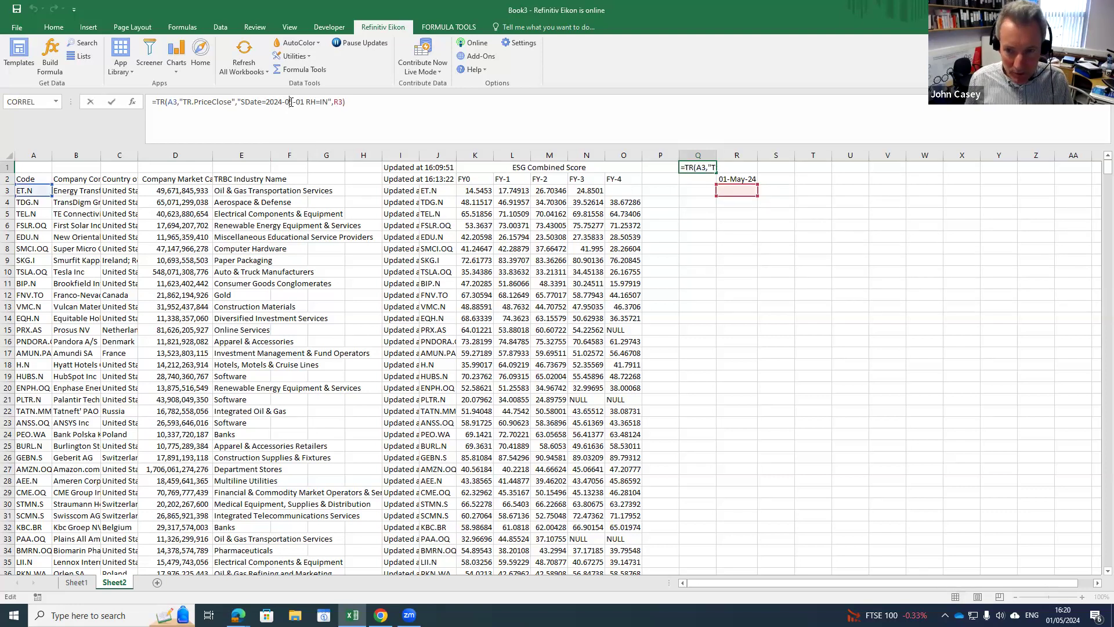
key("Delete")
type("4-30")
key("Delete")
key("Delete")
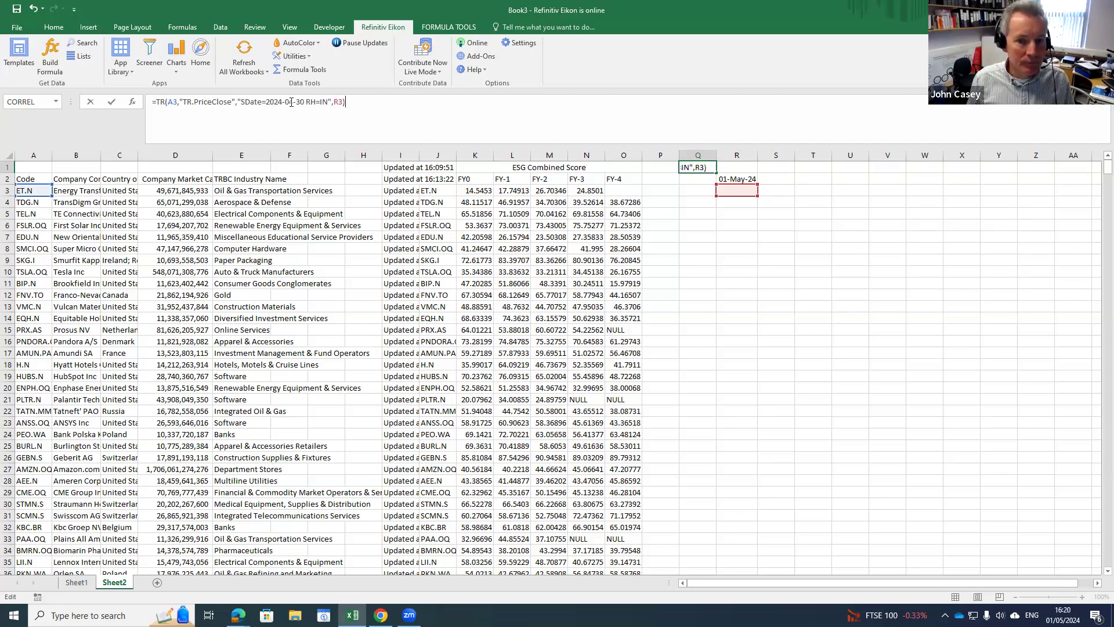
key("Return")
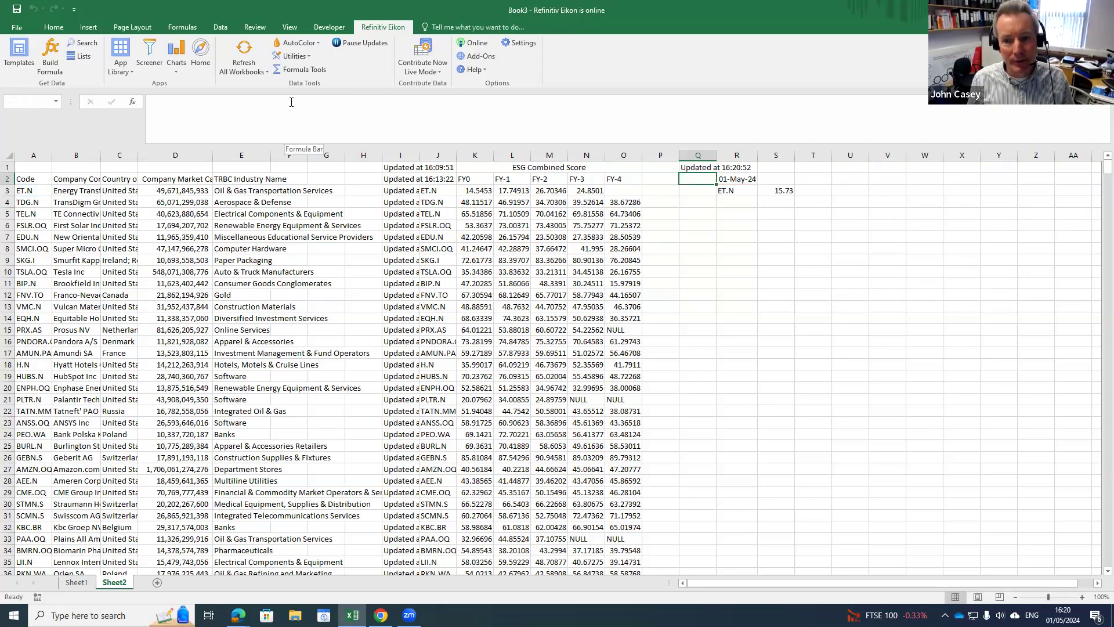
- Move the date heading from R2 to S2, above the closing price, and widen column S to fit it
key("Right")
key("ctrl+c")
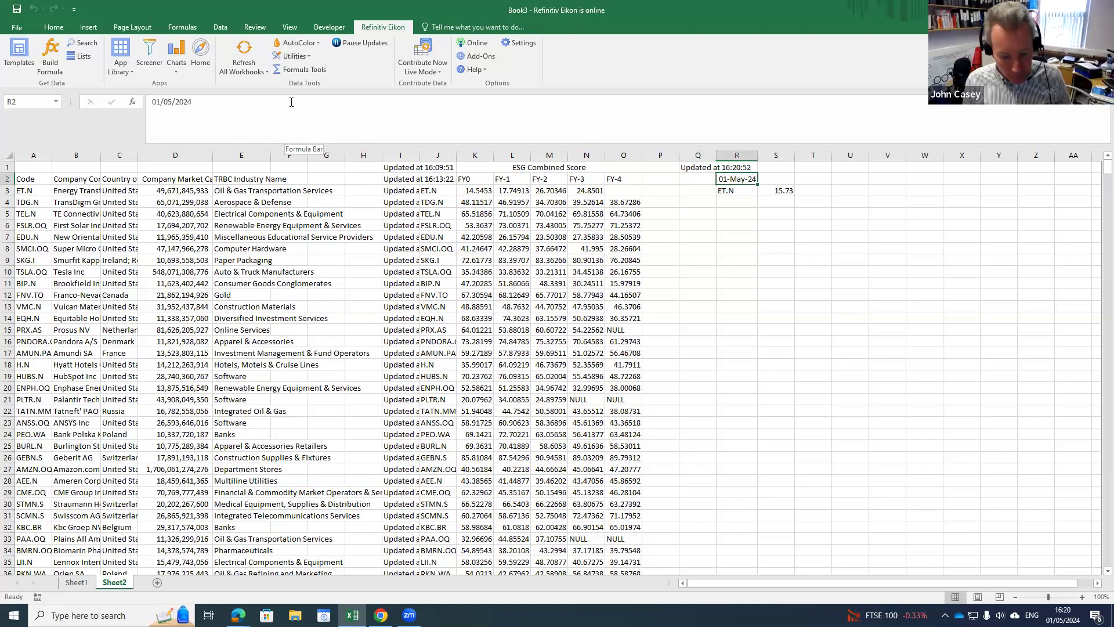
key("Right")
key("Return")
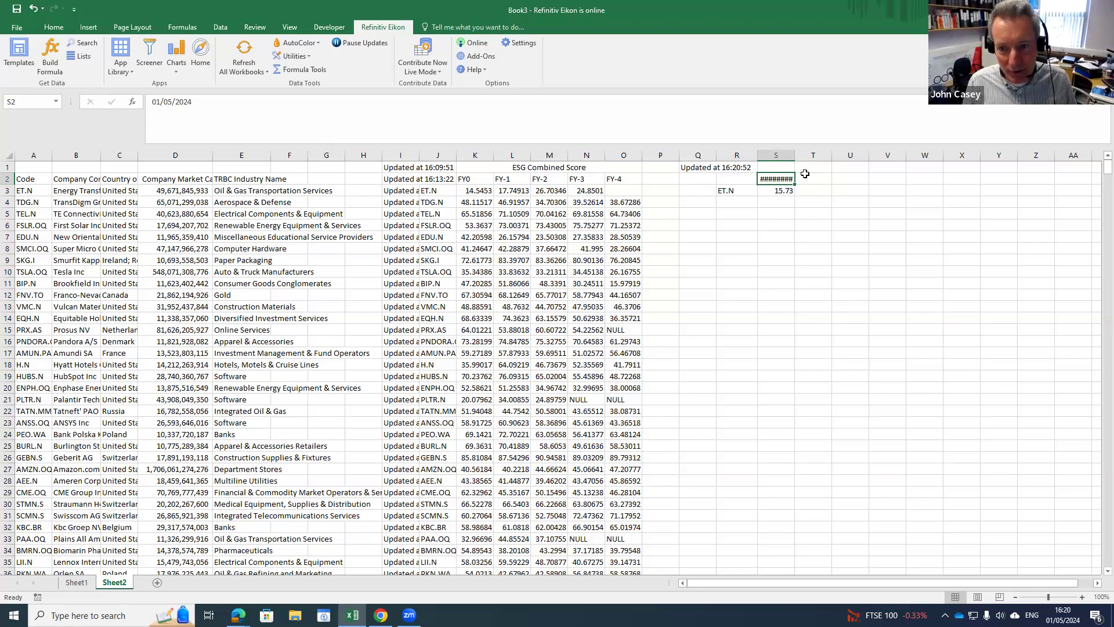
double_click(794, 155)
- Copy the Price Close formula from Q1 and paste it into Q2:Q949, down to the last company row
left_click(696, 169)
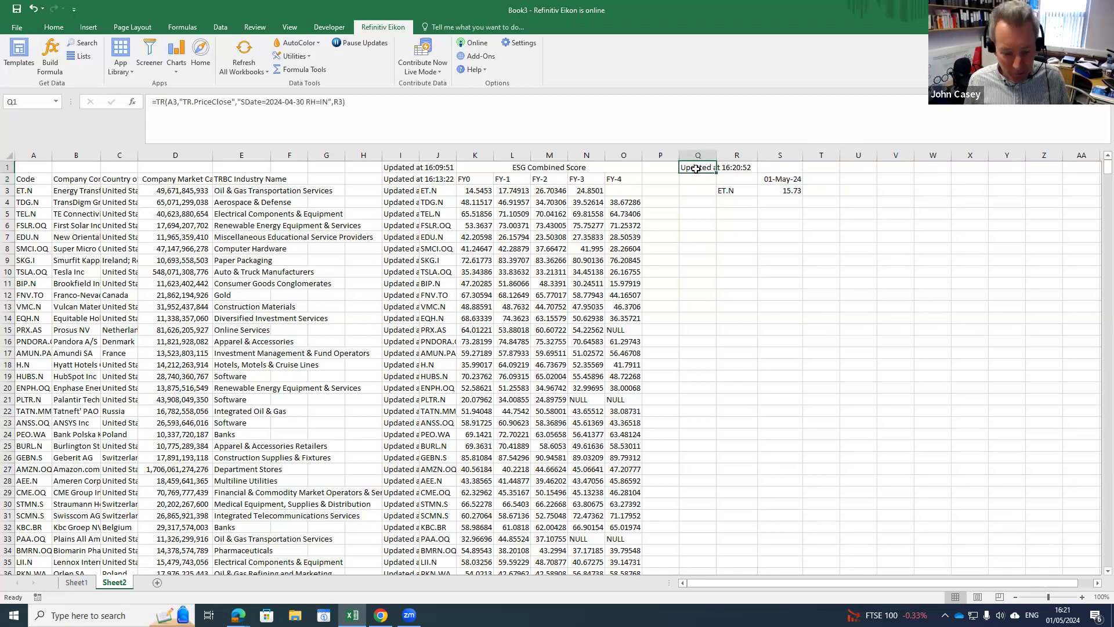
key("ctrl+c")
key("Down")
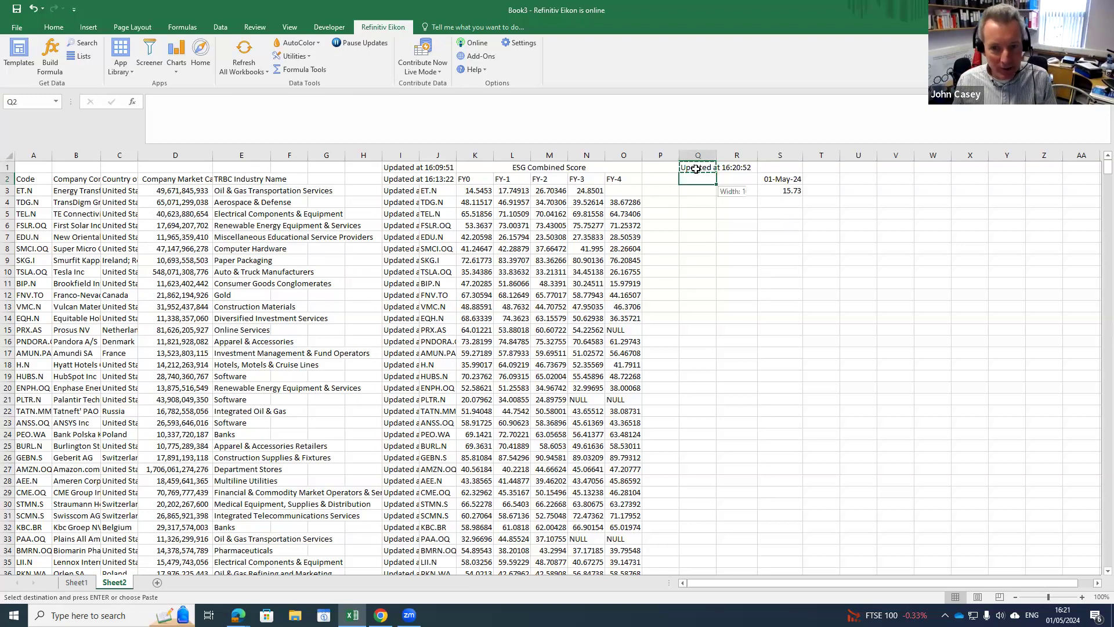
key("shift+Page_Down")
key("shift+Page_Down")
key("shift+Page_Down")
key("shift+Page_Down")
key("shift+Page_Down")
key("shift+Page_Down")
key("shift+Page_Down")
key("shift+Page_Down")
key("shift+Page_Down")
key("shift+Page_Down")
key("shift+Page_Down")
key("shift+Page_Down")
key("shift+Page_Down")
key("shift+Page_Down")
key("shift+Page_Down")
key("shift+Page_Down")
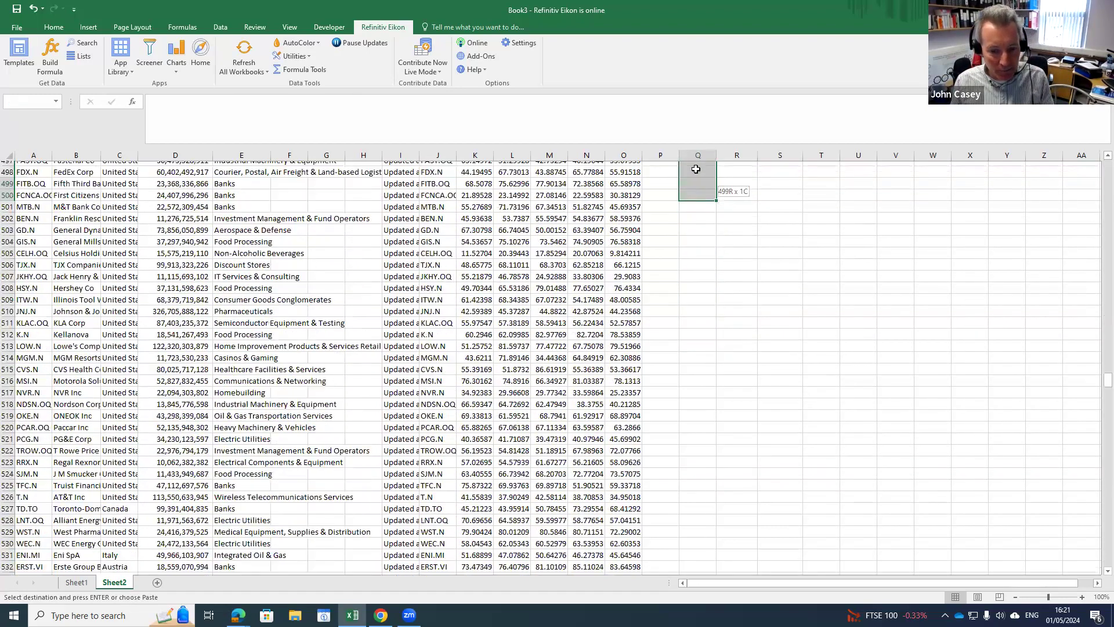
key("shift+Page_Down")
key("shift+Page_Down")
key("shift+Page_Down")
key("shift+Page_Down")
key("shift+Page_Down")
key("shift+Page_Down")
key("shift+Page_Down")
key("shift+Page_Down")
key("shift+Page_Down")
key("shift+Page_Down")
key("shift+Page_Down")
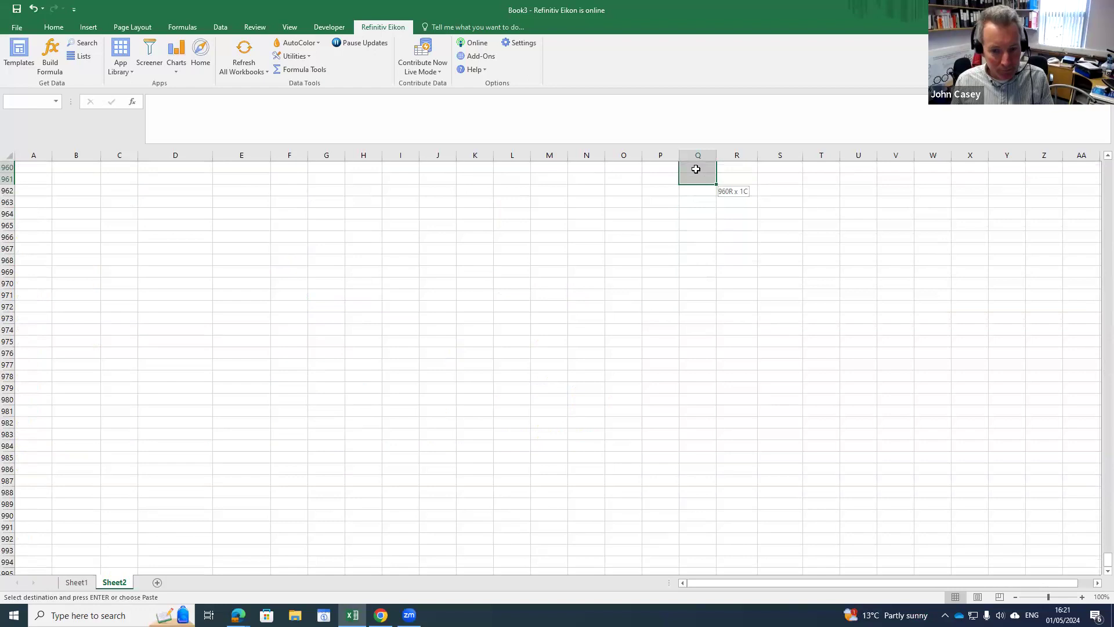
key("shift+Up")
key("shift+Up")
key("shift+Up")
key("shift+Up")
key("shift+Up")
key("shift+Up")
key("shift+Up")
key("shift+Up")
key("shift+Up")
key("shift+Up")
key("shift+Up")
key("shift+Up")
key("shift+Up")
key("shift+Up")
key("shift+Up")
key("shift+Up")
key("shift+Up")
key("shift+Up")
key("shift+Up")
key("shift+Up")
key("shift+Down")
key("shift+Down")
key("shift+Down")
key("shift+Down")
key("shift+Down")
key("shift+Down")
key("shift+Down")
key("shift+Down")
key("shift+Down")
key("shift+Down")
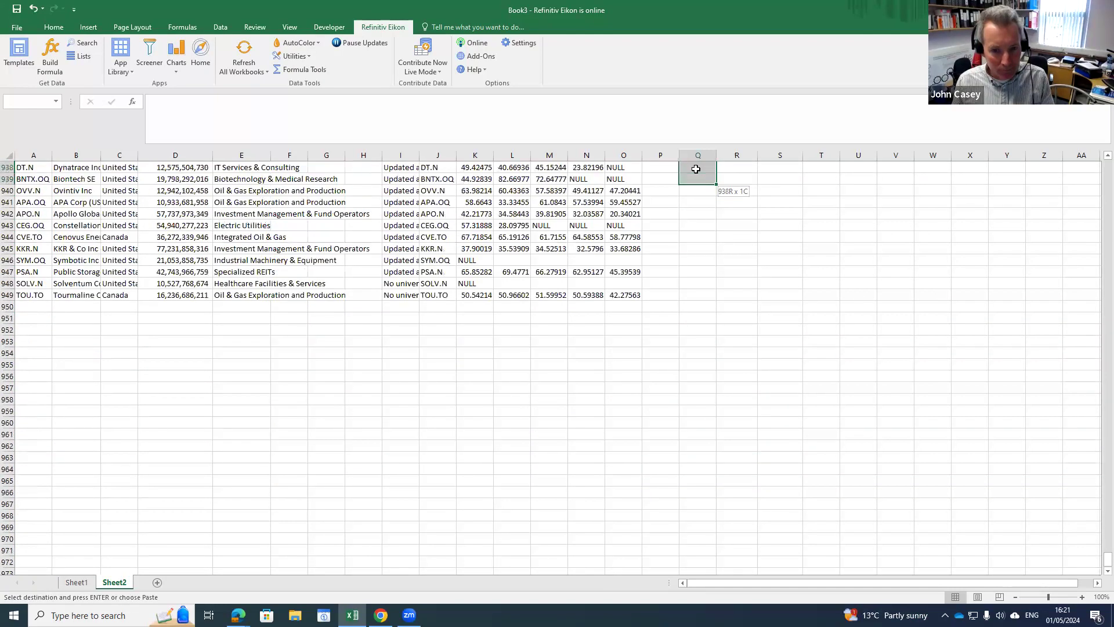
key("shift+Down")
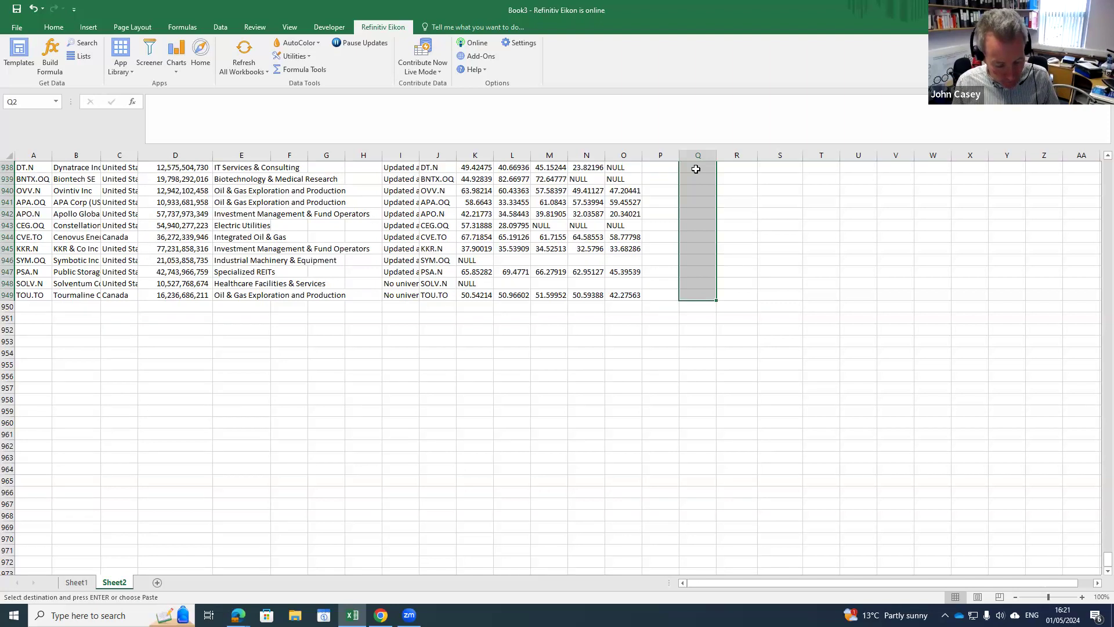
key("ctrl+v")
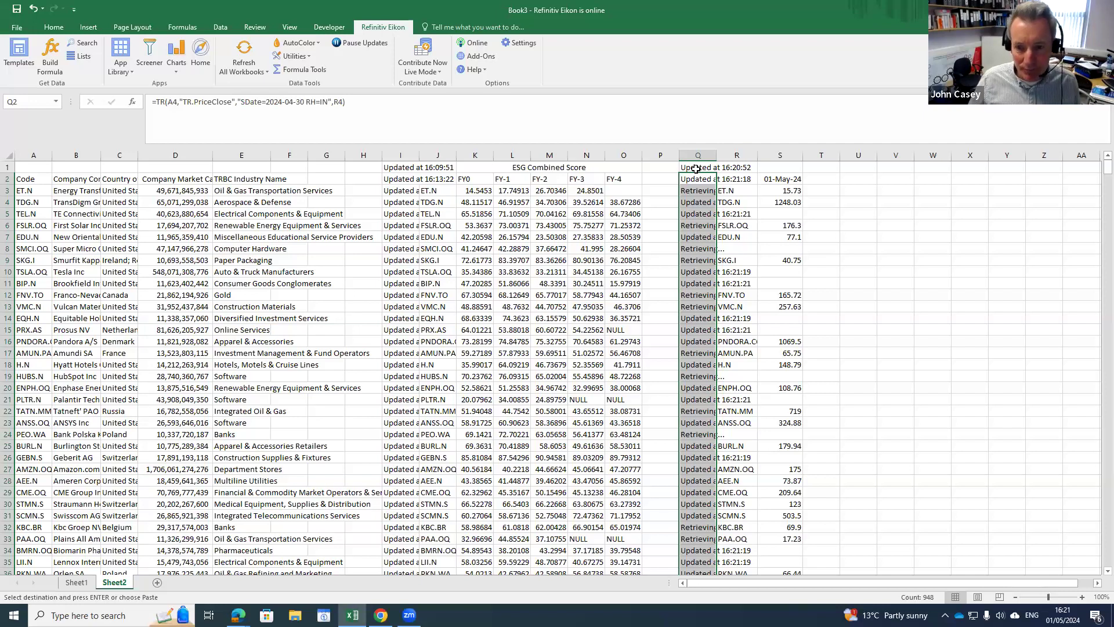
- Check down the sheet which companies have closing prices retrieved in column S
left_click(865, 249)
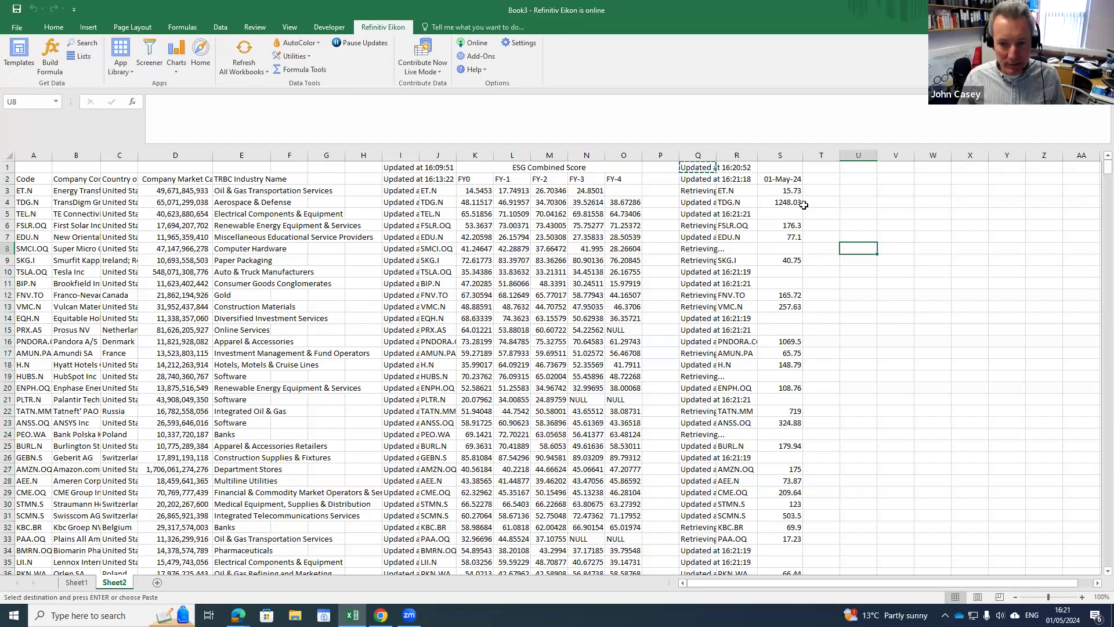
scroll(803, 205, "down", 4)
scroll(802, 204, "down", 20)
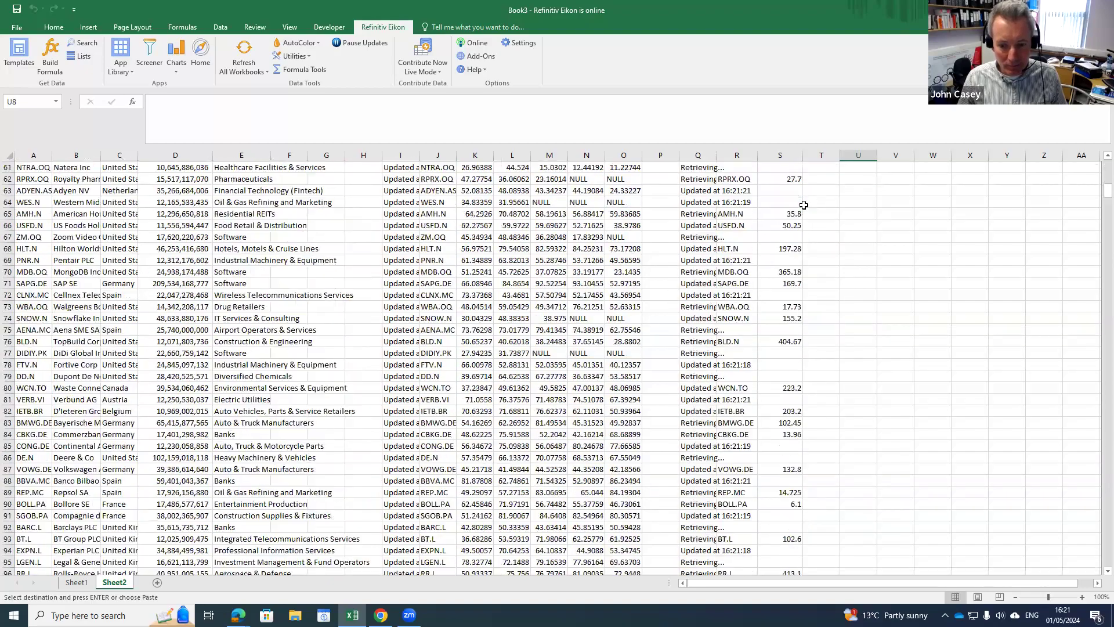
scroll(803, 205, "up", 17)
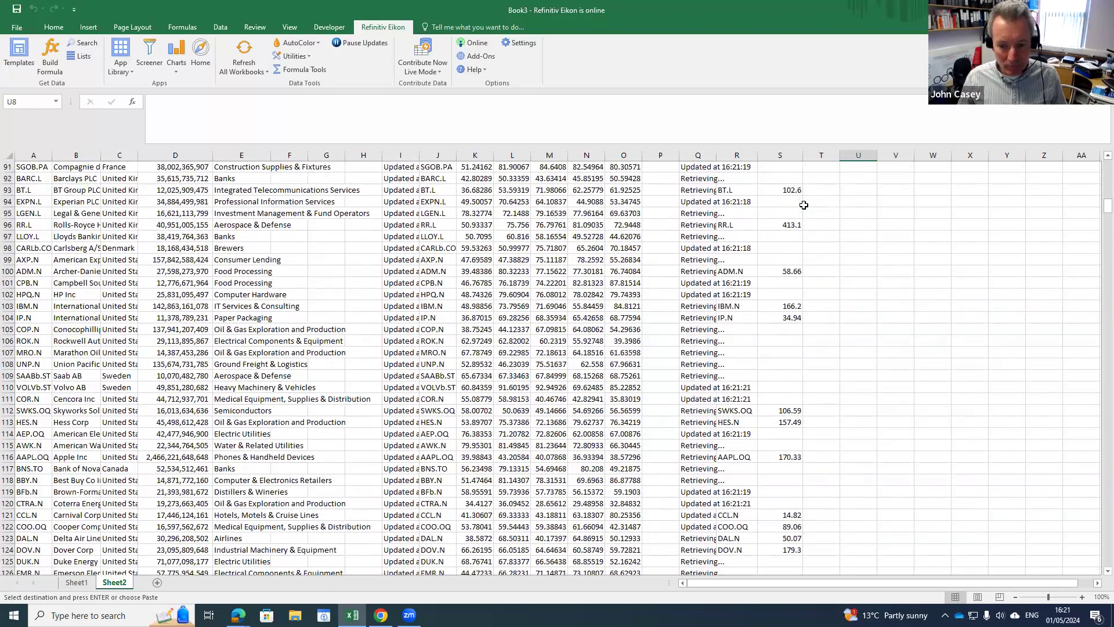
scroll(803, 205, "up", 10)
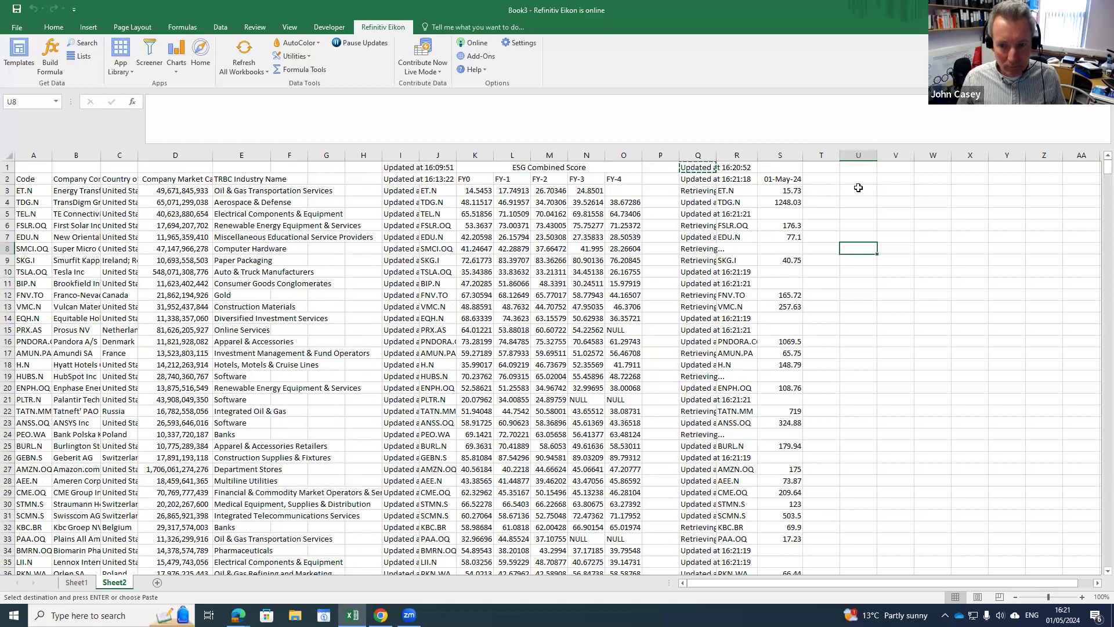
left_click(853, 170)
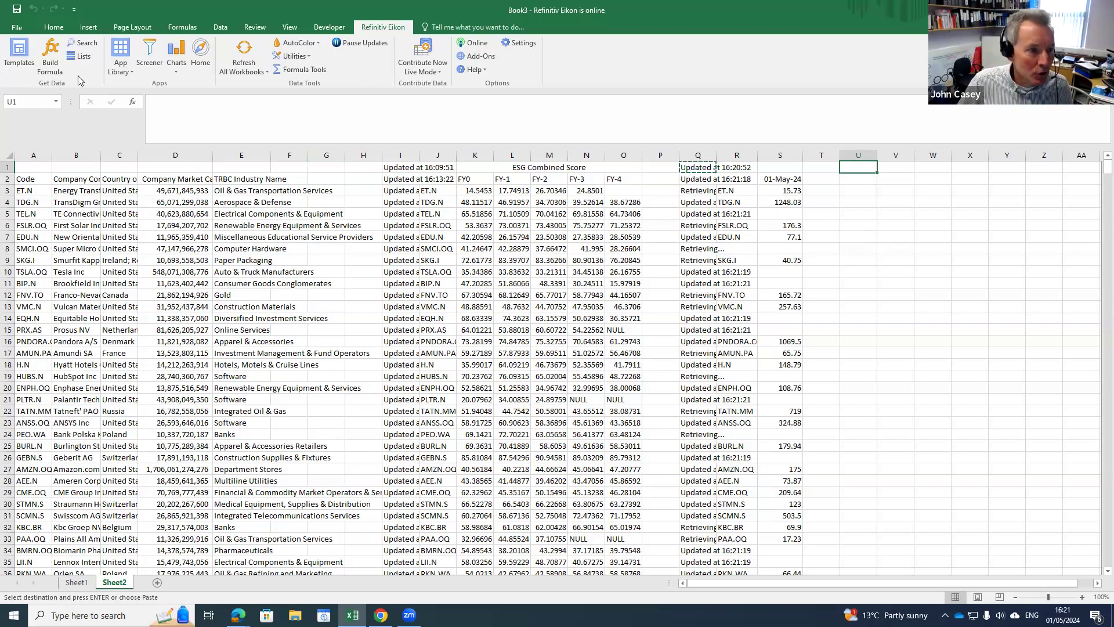
left_click(44, 70)
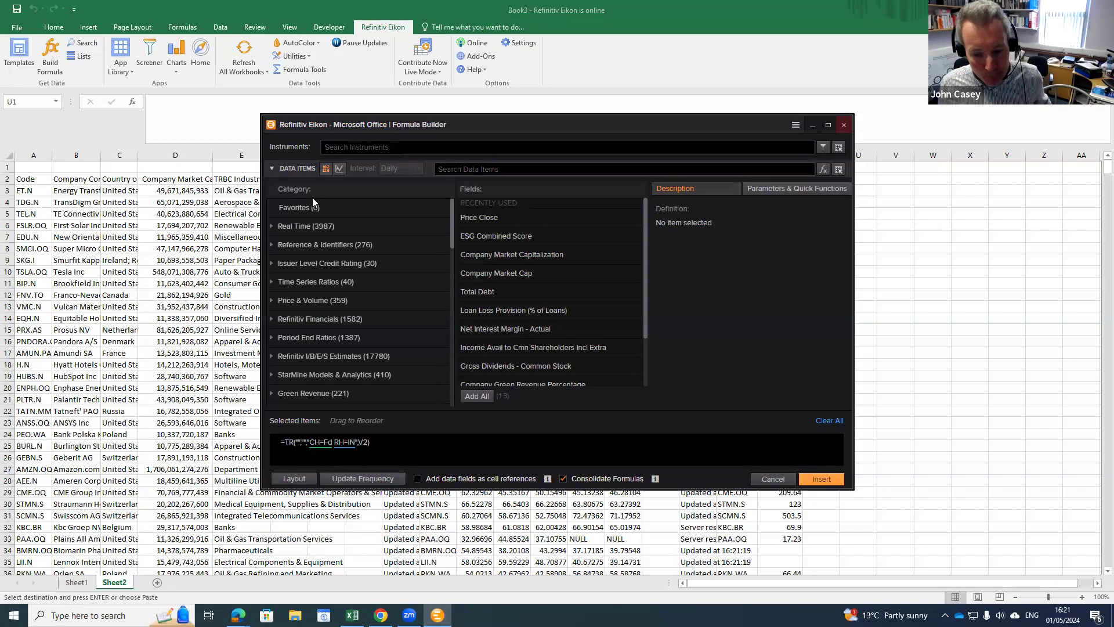
left_click(763, 478)
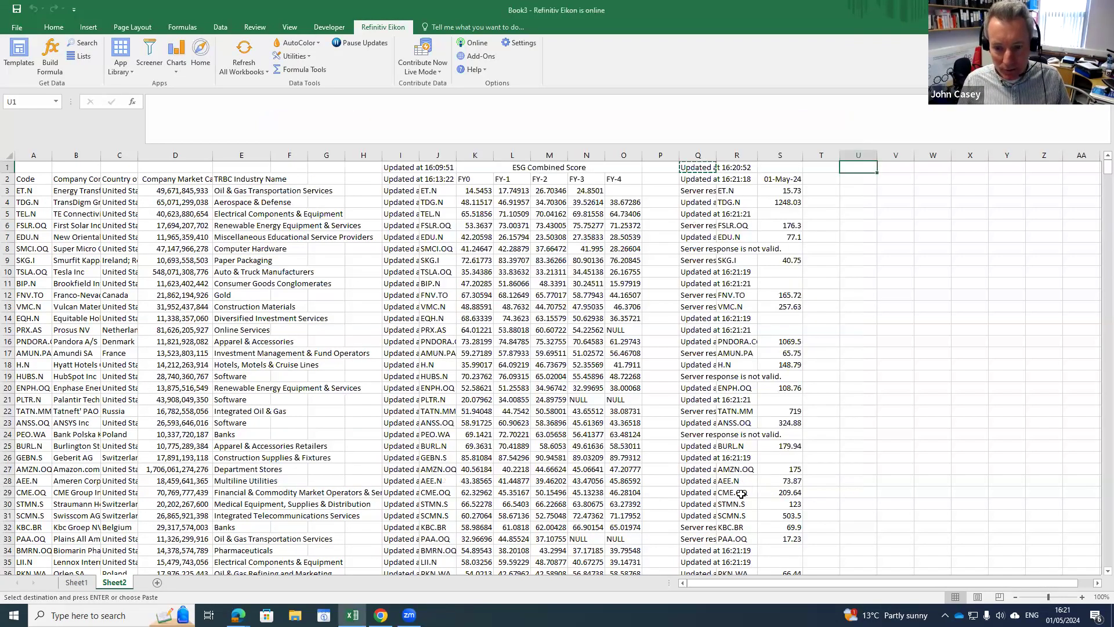
- Reopen the Price Close formula in Q1 in the Formula Builder and reinsert it with an as-of date of 2024-04-29
left_click(701, 438)
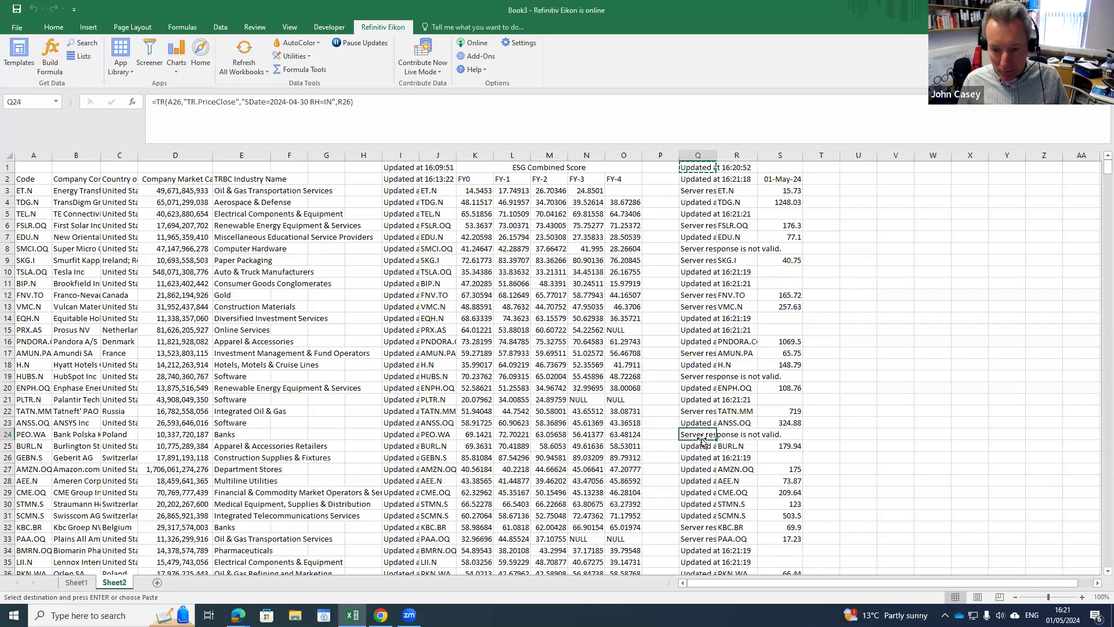
left_click(691, 166)
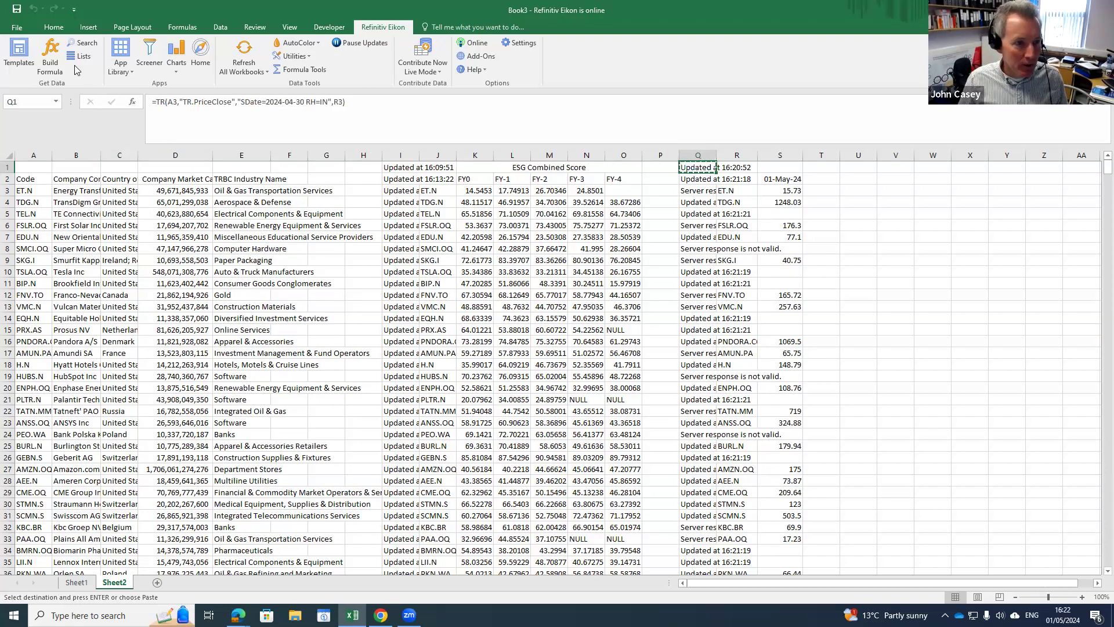
left_click(50, 58)
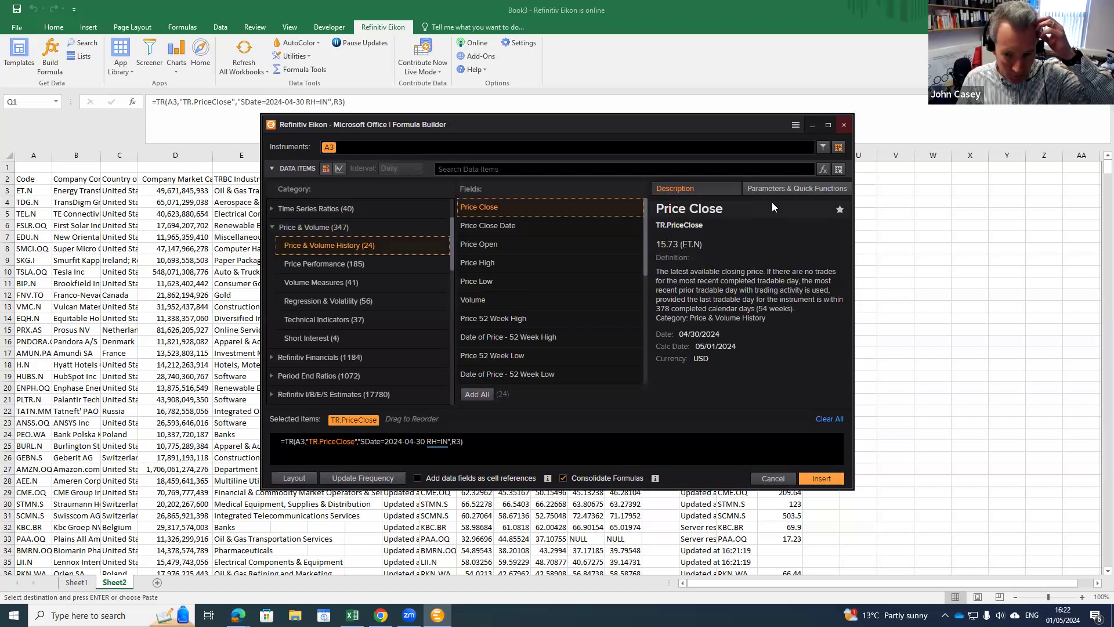
left_click(783, 191)
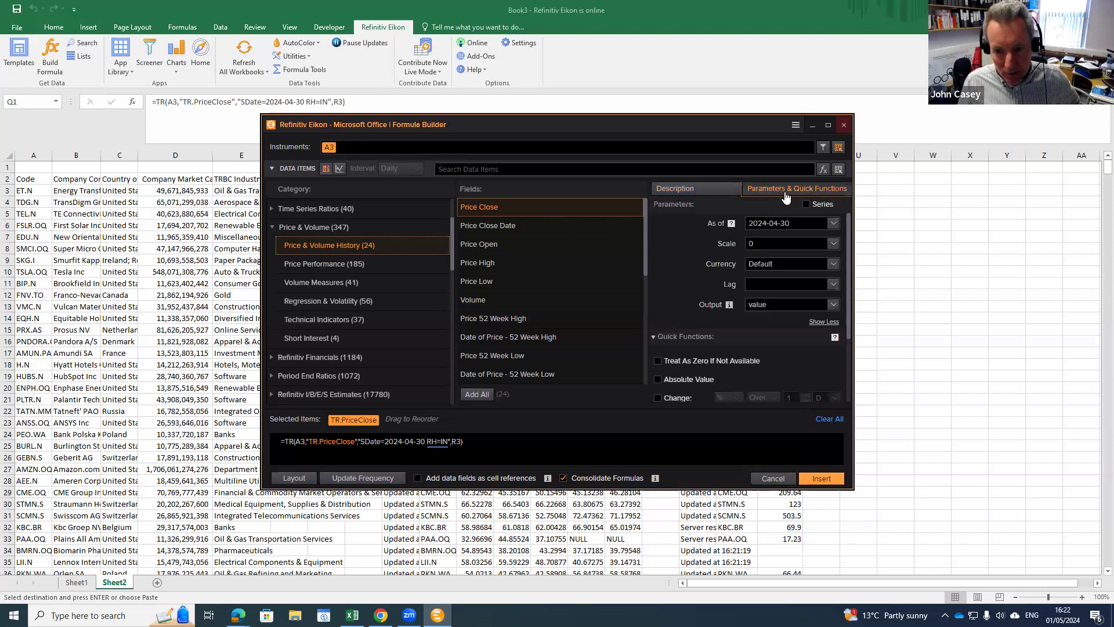
left_click(833, 225)
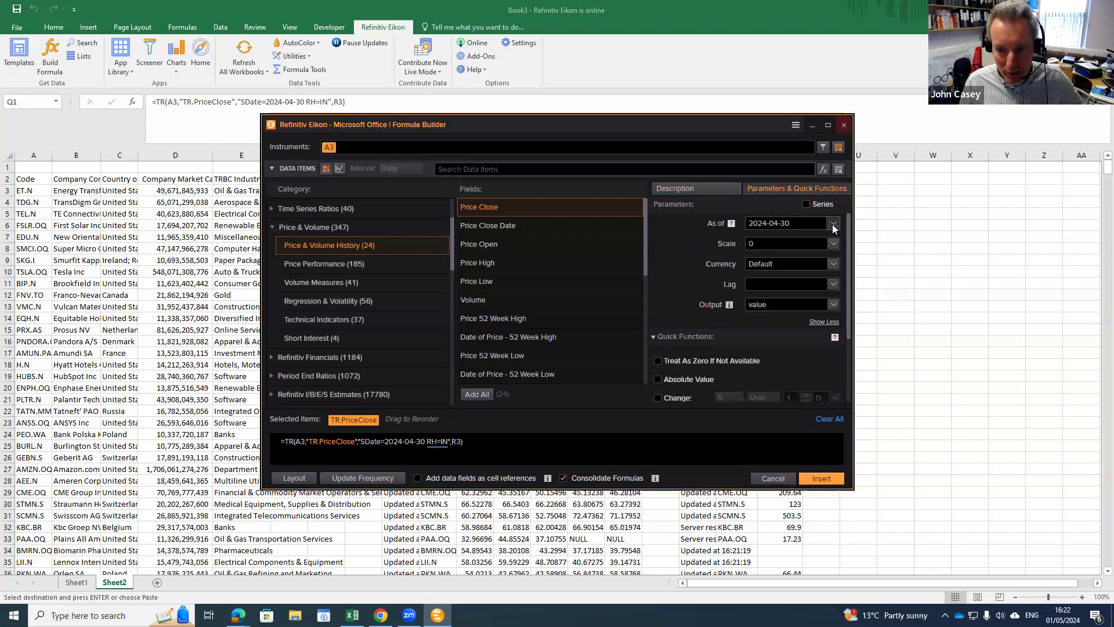
scroll(824, 273, "down", 1)
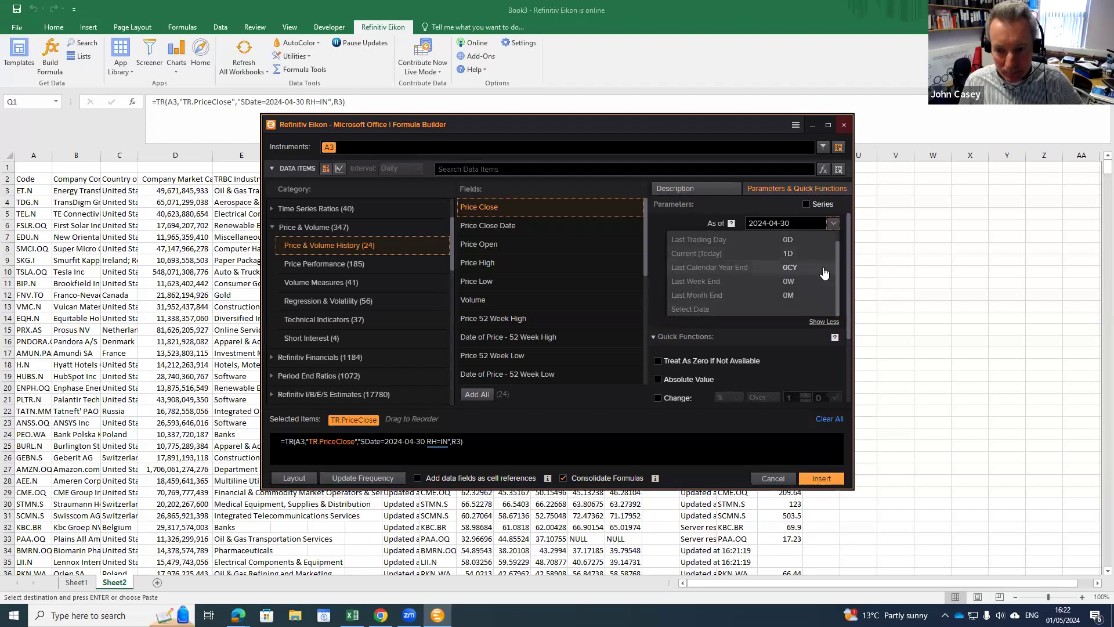
left_click(687, 311)
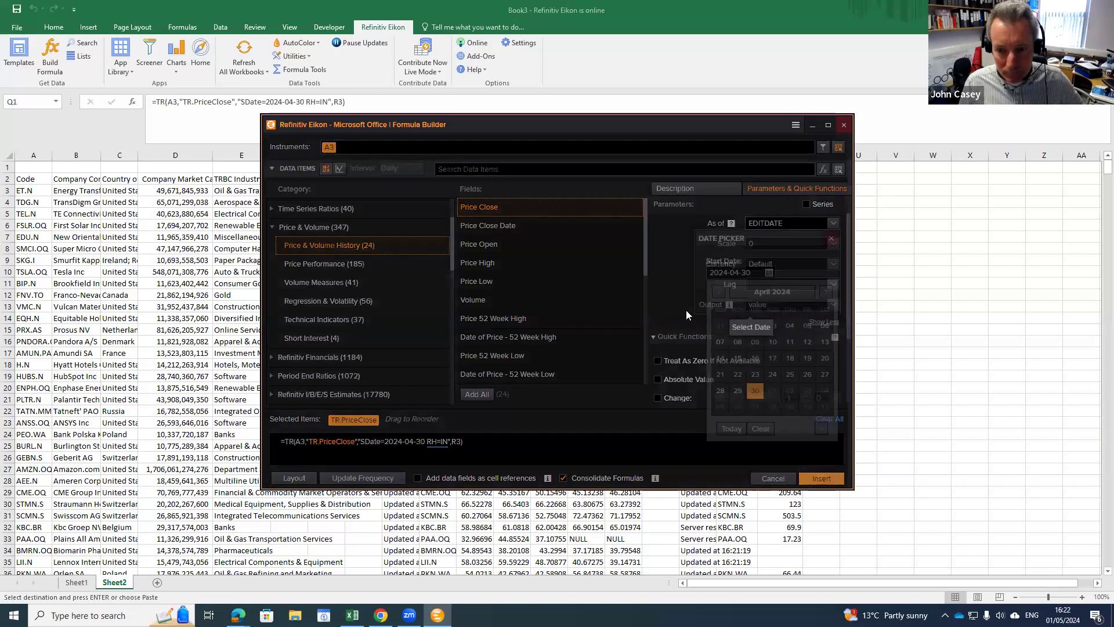
left_click(738, 392)
left_click(797, 304)
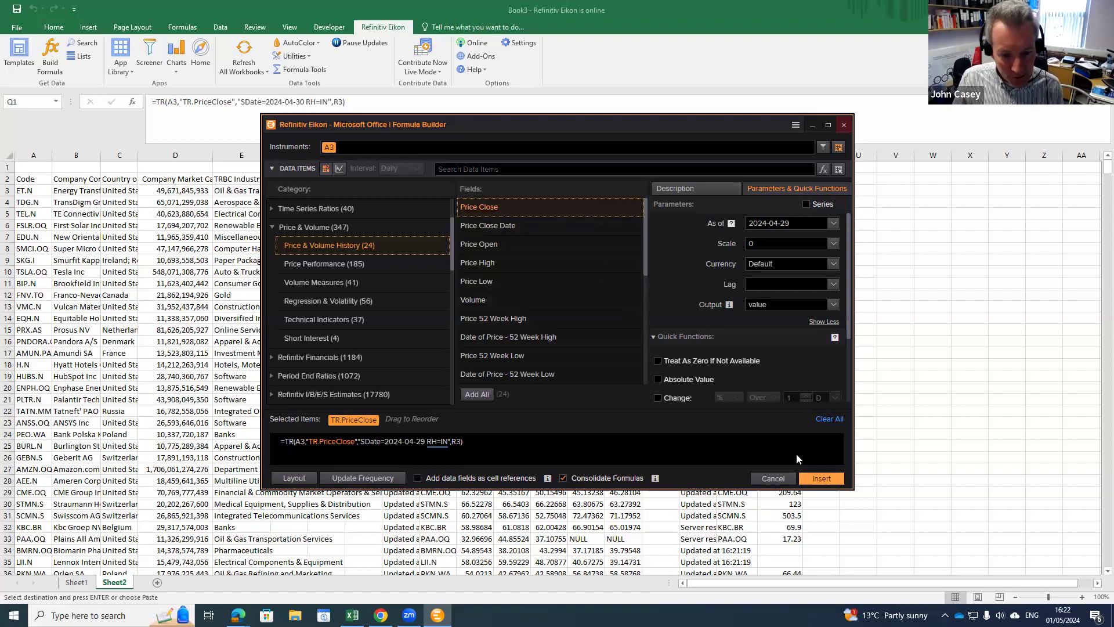
left_click(831, 480)
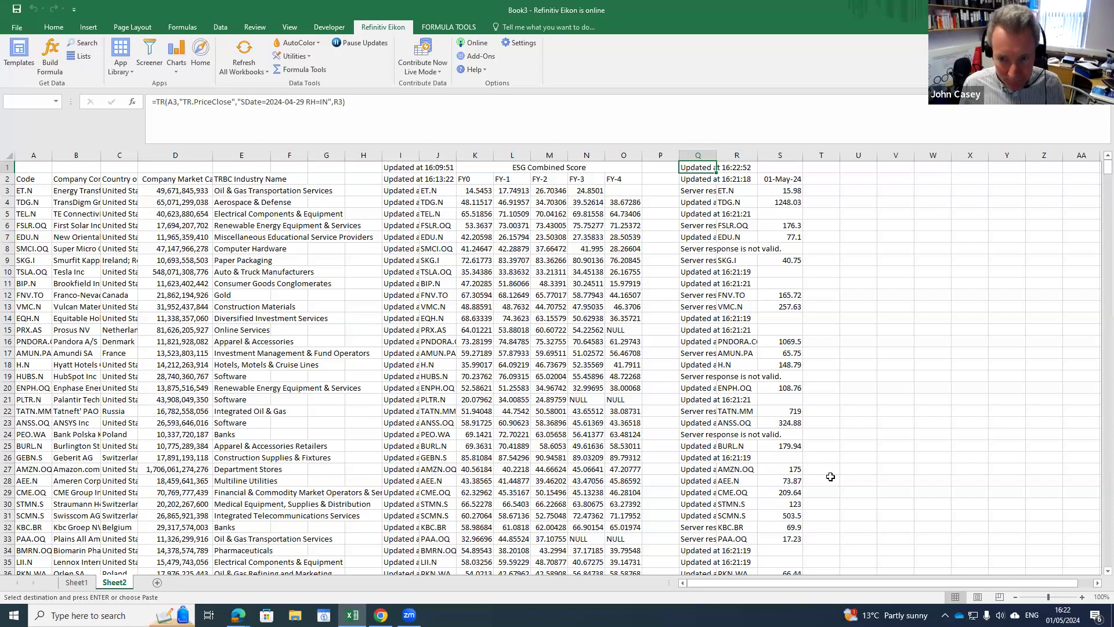
- Copy the updated Price Close formula from Q1 into Q2:Q949 and check the retrieved prices down column S
key("Down")
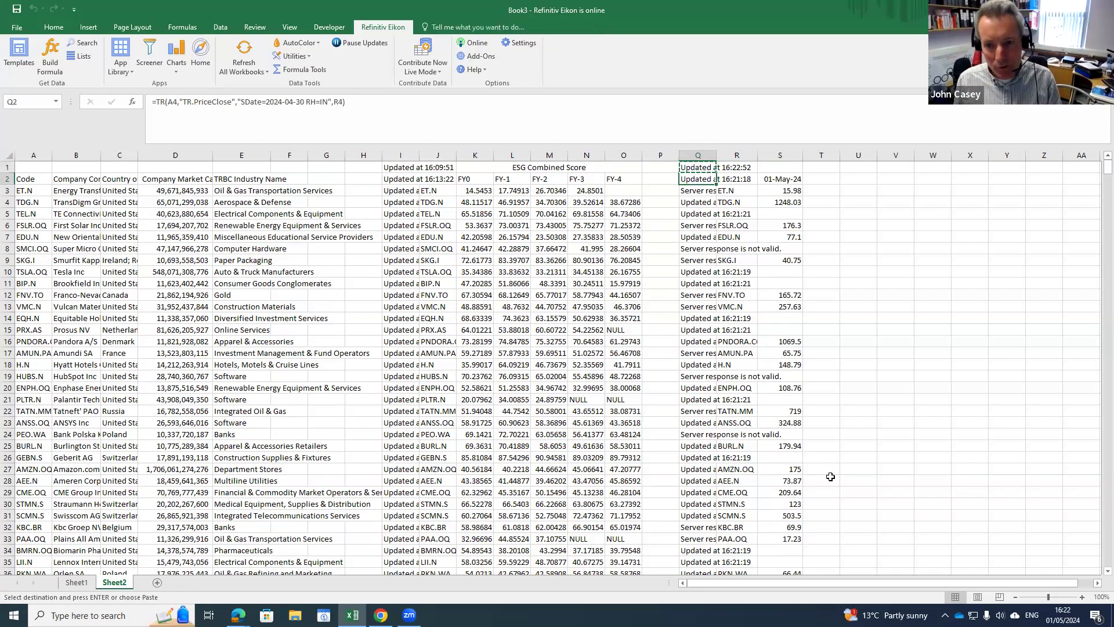
key("ctrl+shift+Down")
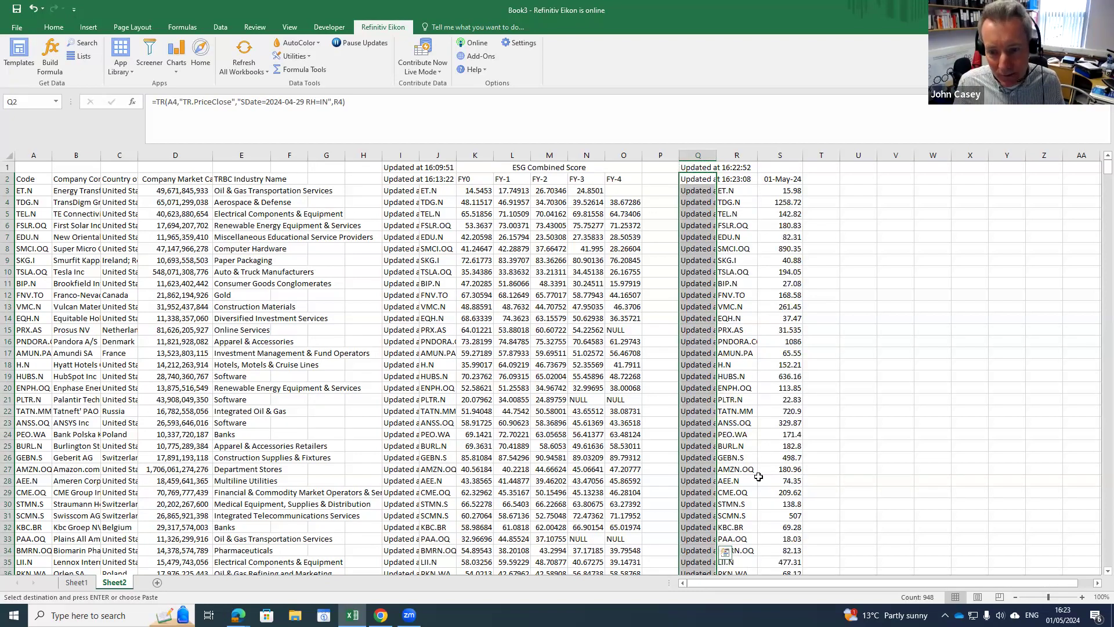
scroll(775, 457, "down", 10)
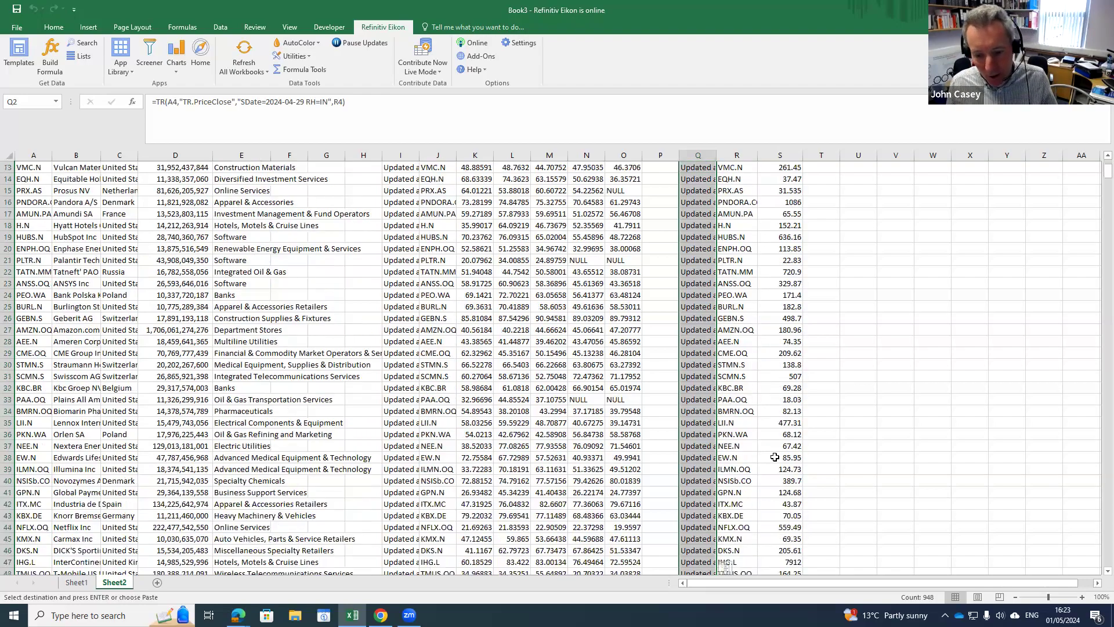
scroll(774, 457, "down", 20)
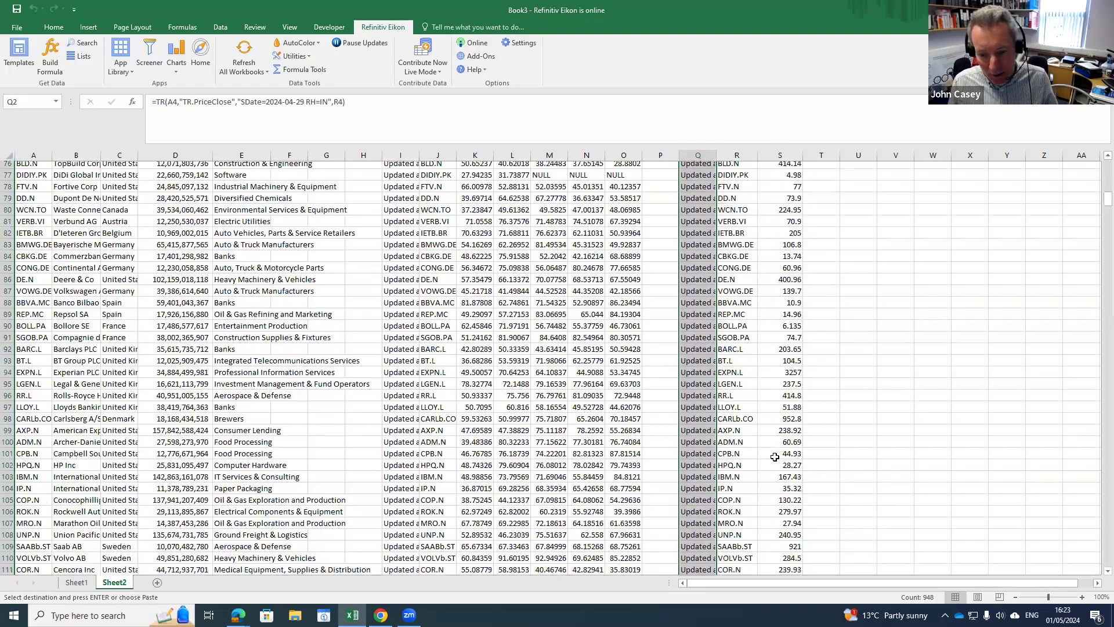
scroll(774, 457, "up", 20)
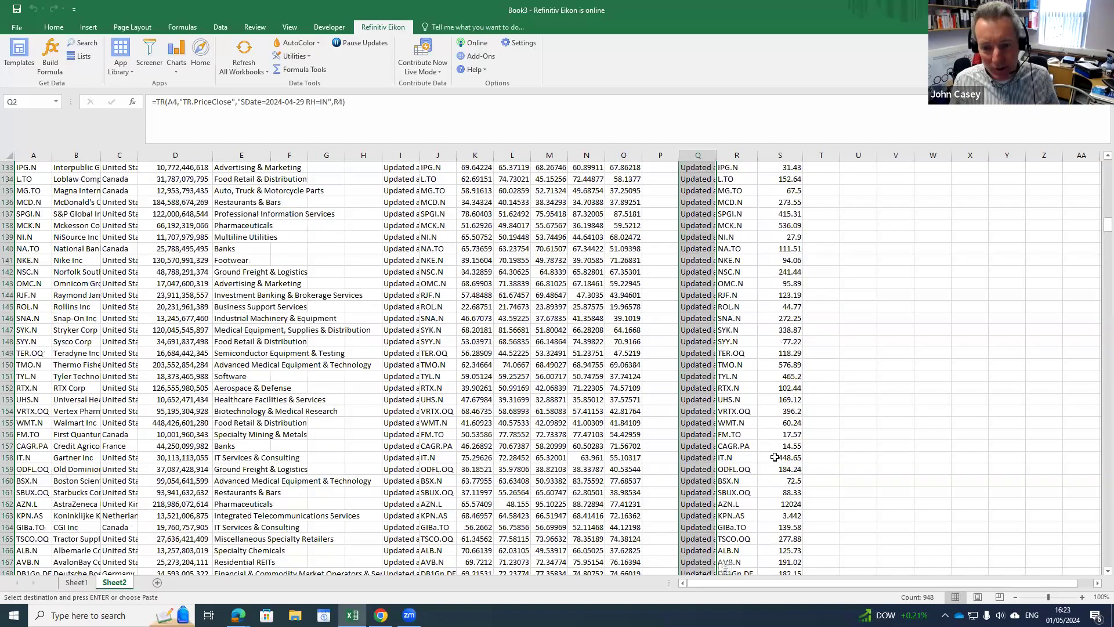
scroll(775, 457, "up", 16)
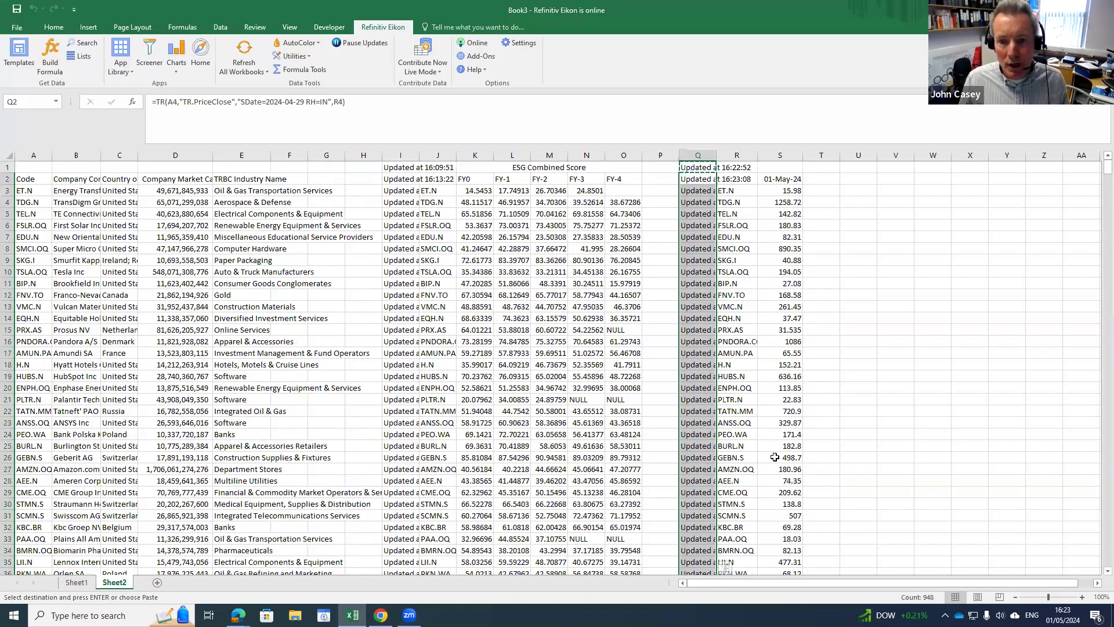
- Start a new Formula Builder formula in U1 with the relative cell reference A3 as its instrument
left_click(858, 169)
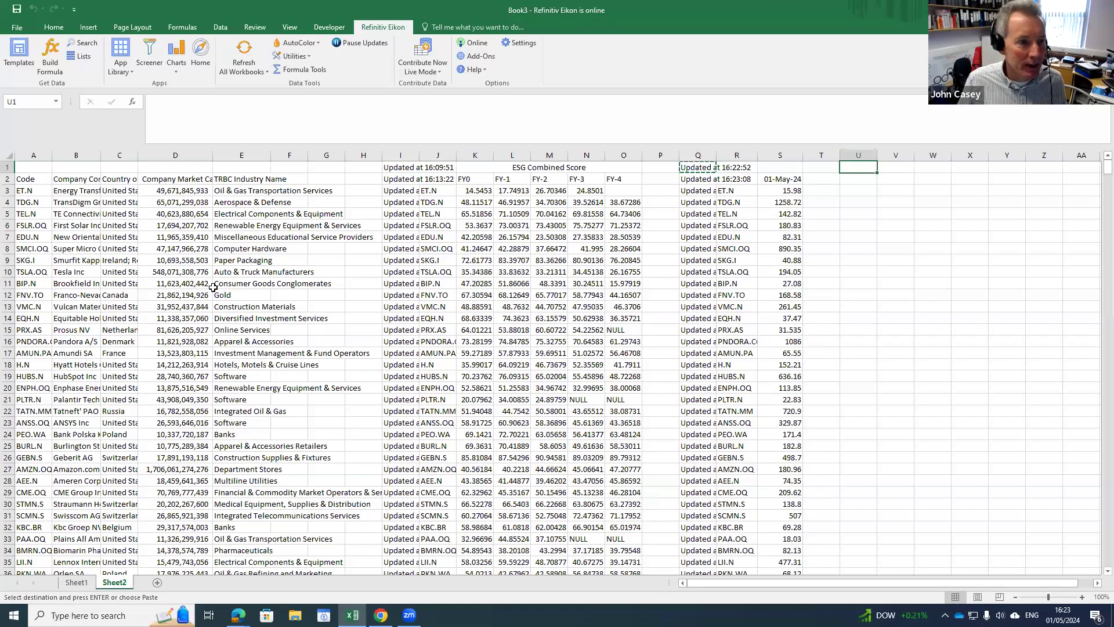
left_click(41, 68)
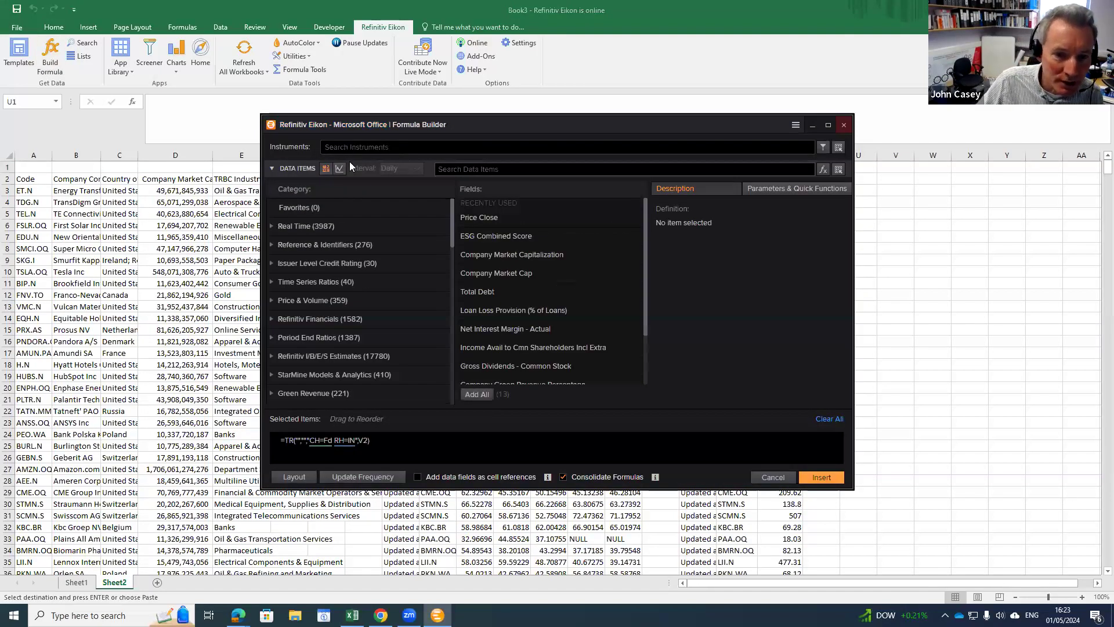
left_click(506, 214)
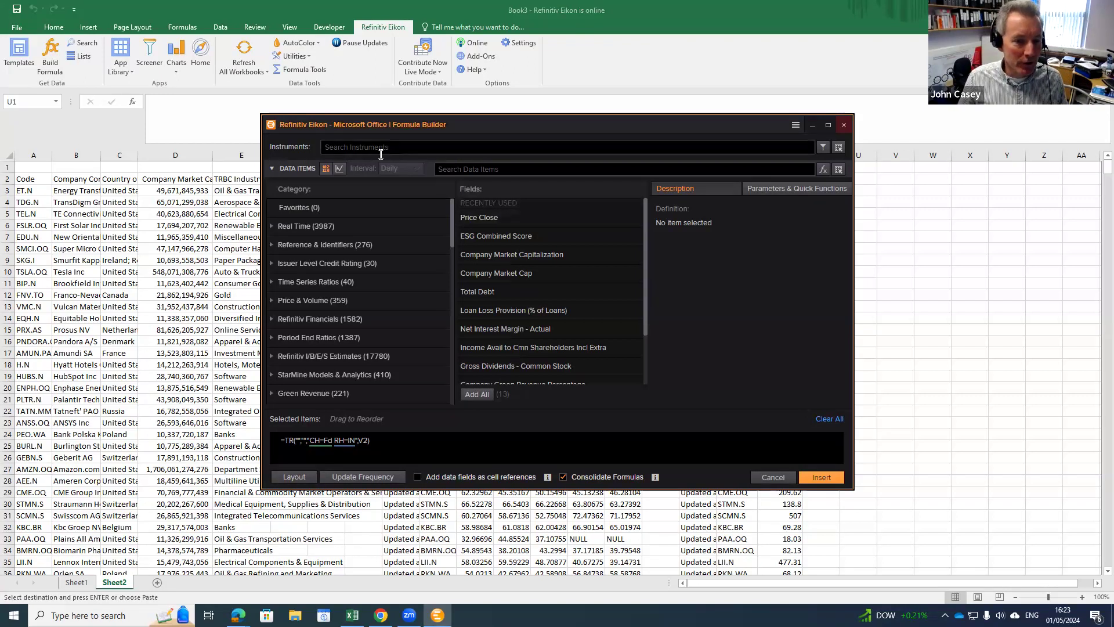
left_click(838, 146)
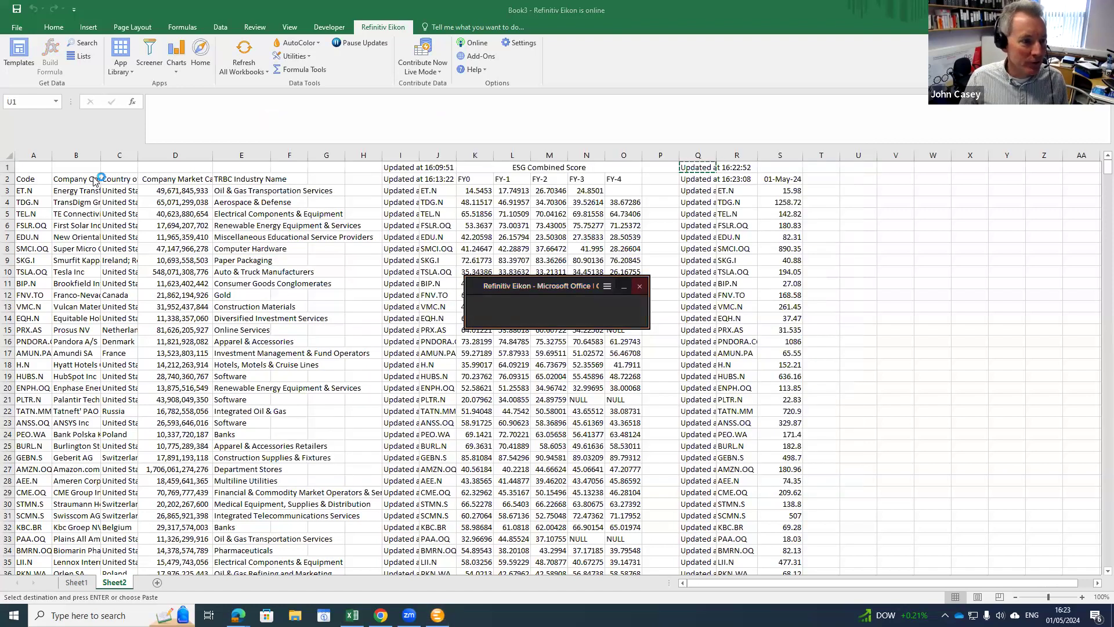
left_click(41, 191)
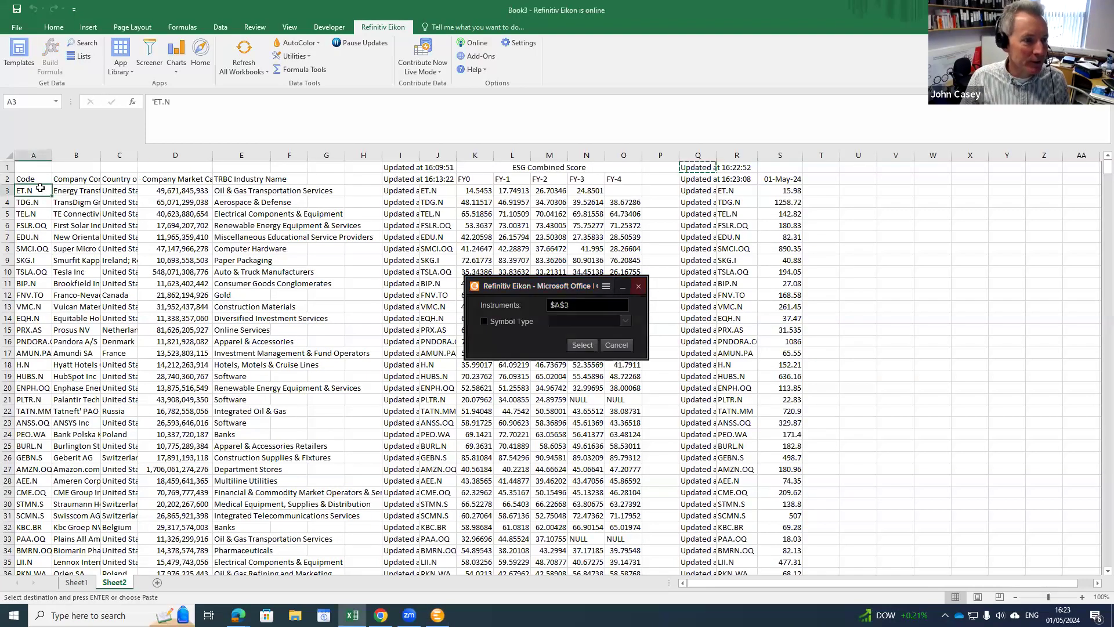
left_click(566, 304)
key("Left")
key("BackSpace")
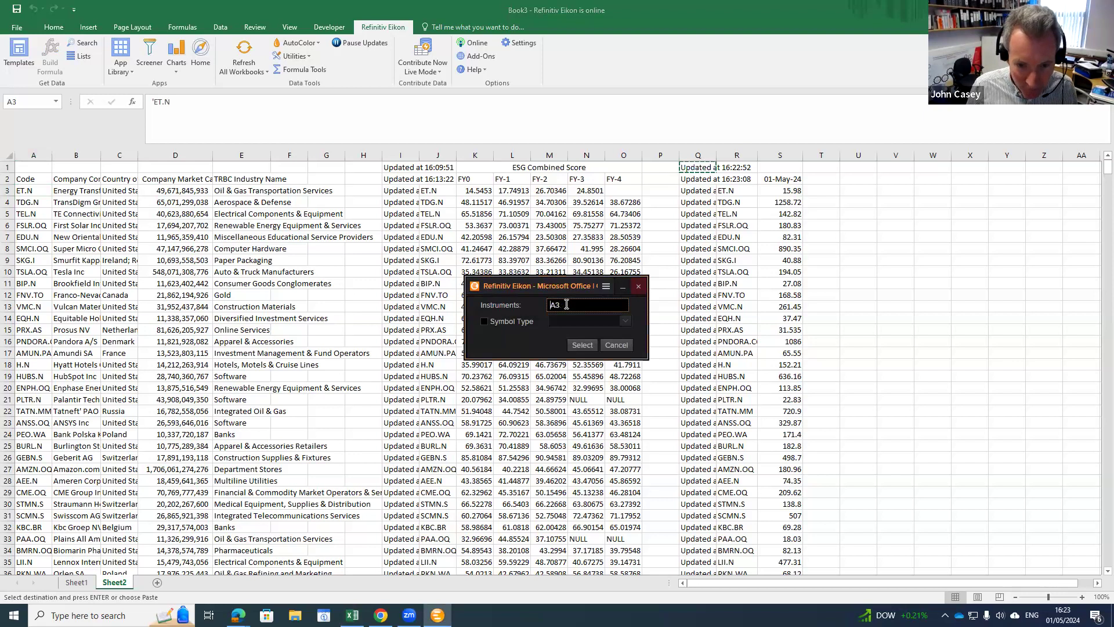
left_click(583, 346)
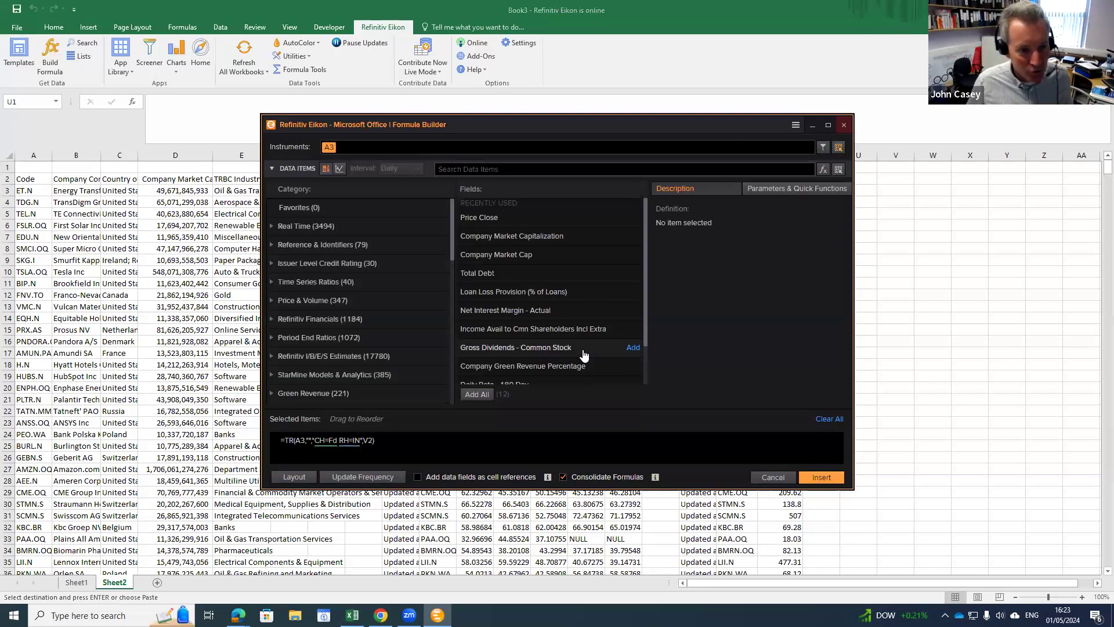
- Add the Price Close field to the formula with an as-of date of 2019-05-01
left_click(483, 222)
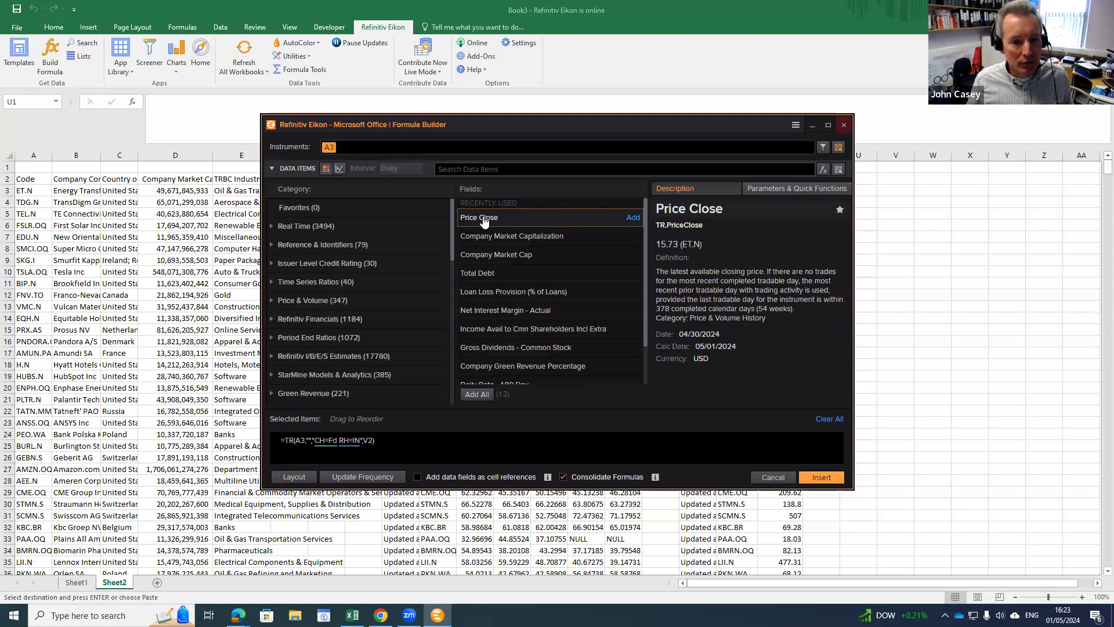
left_click(796, 193)
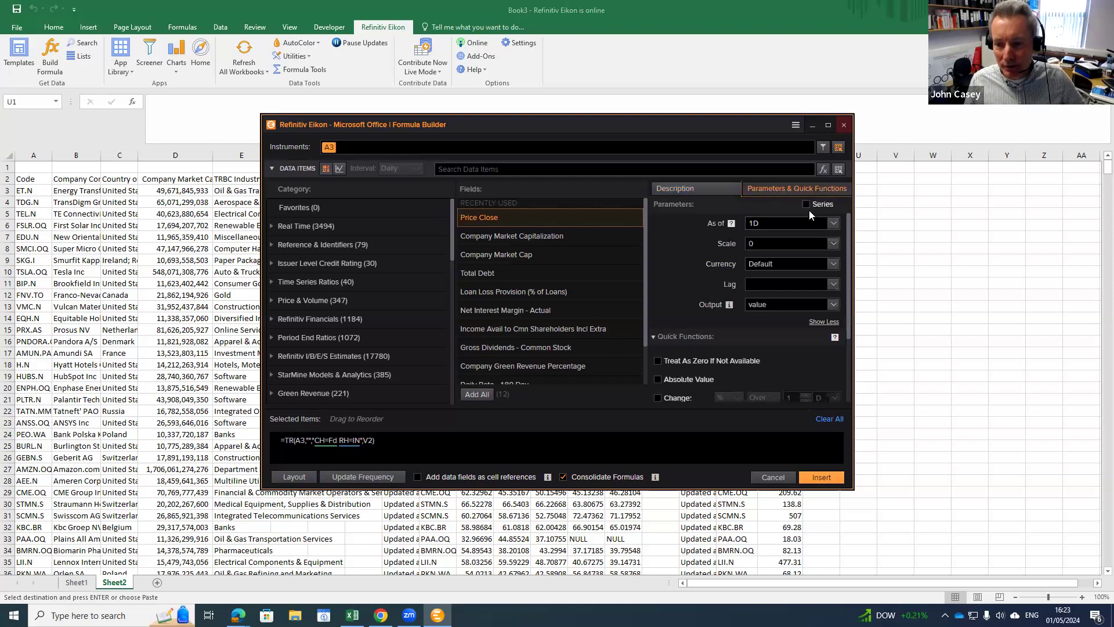
left_click(834, 225)
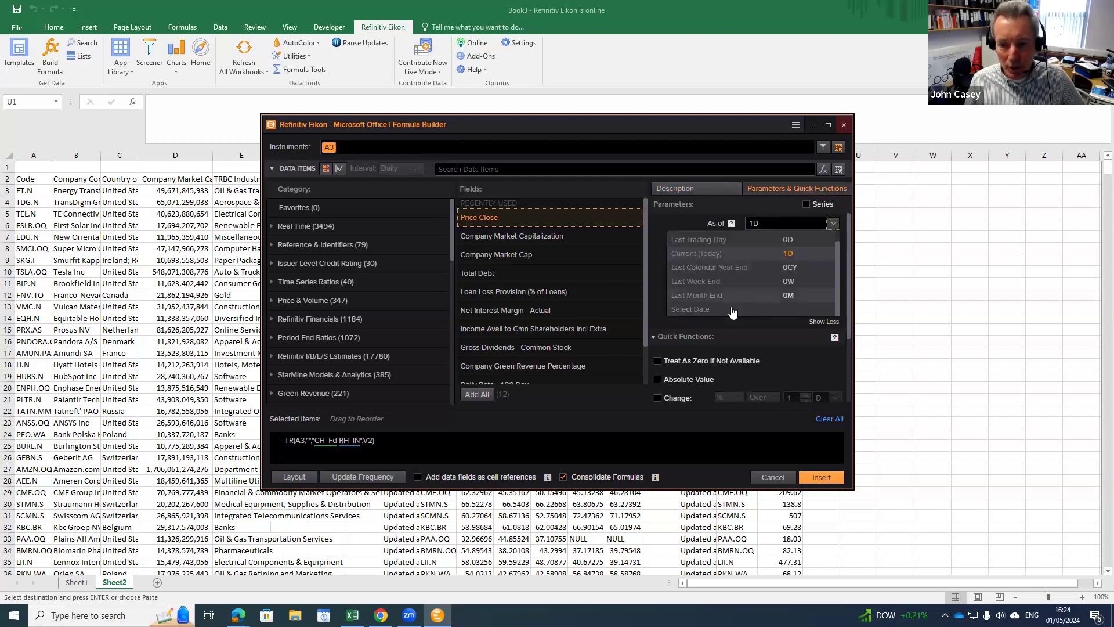
left_click(697, 309)
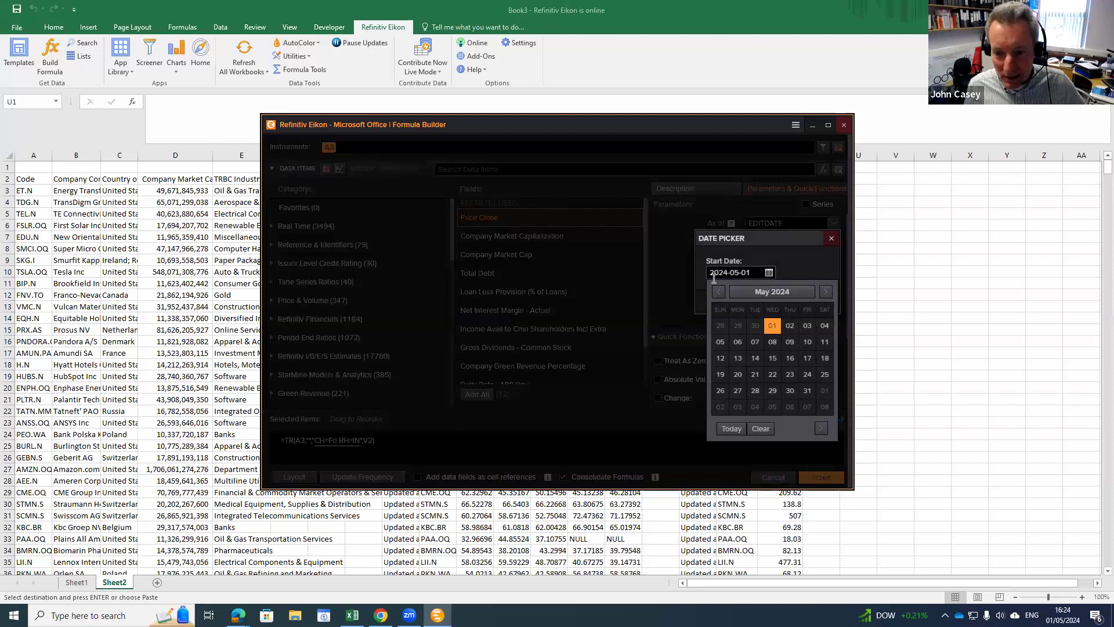
left_click_drag(719, 273, 725, 273)
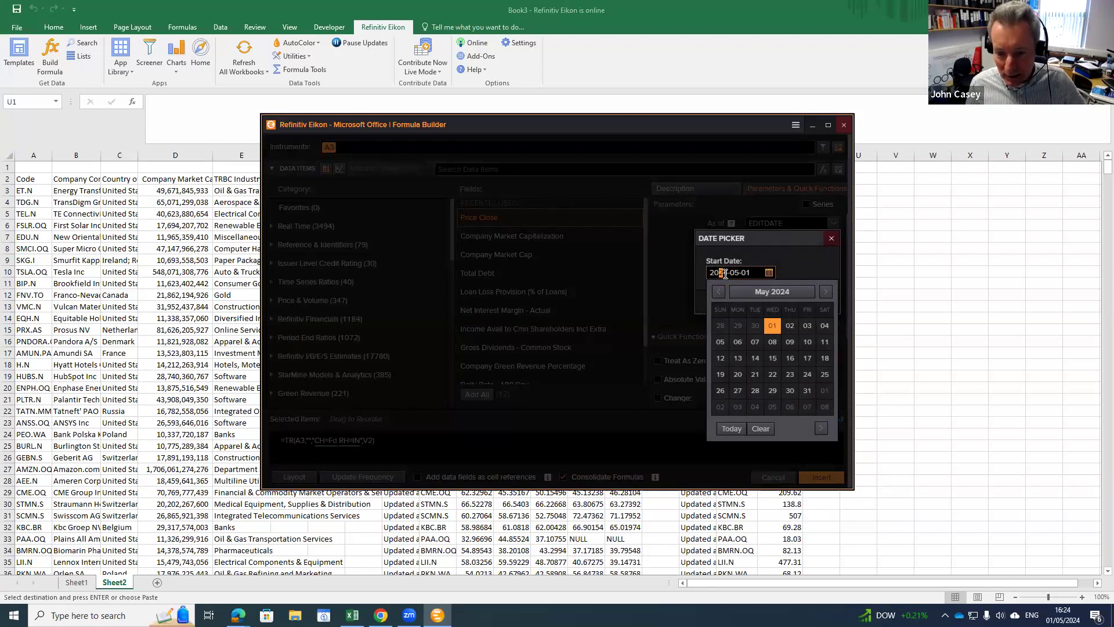
type("19")
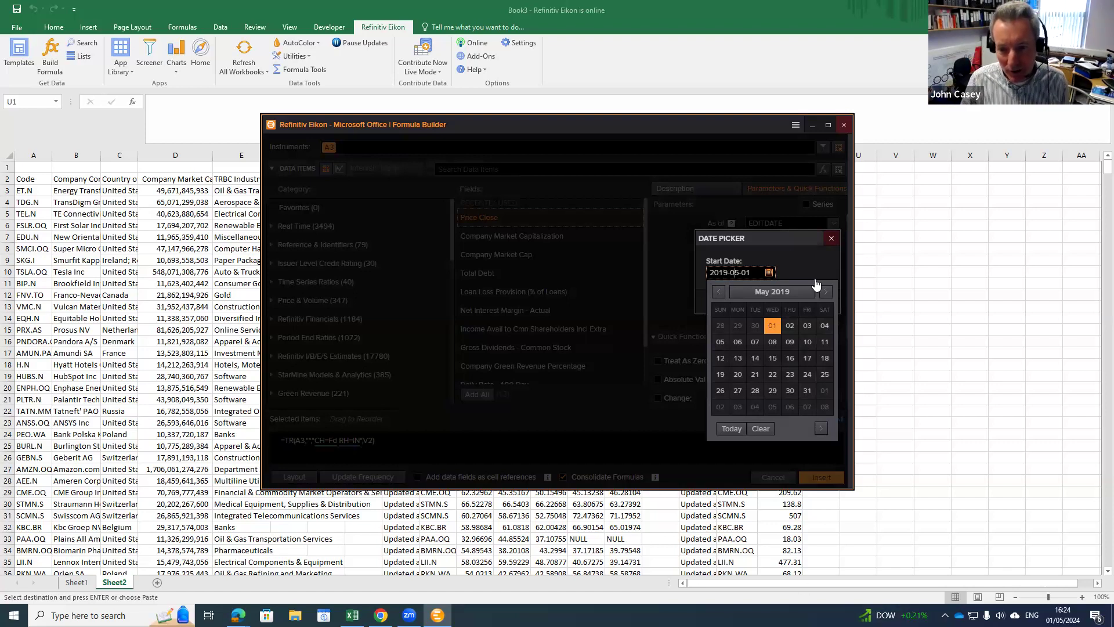
left_click(787, 251)
left_click(786, 302)
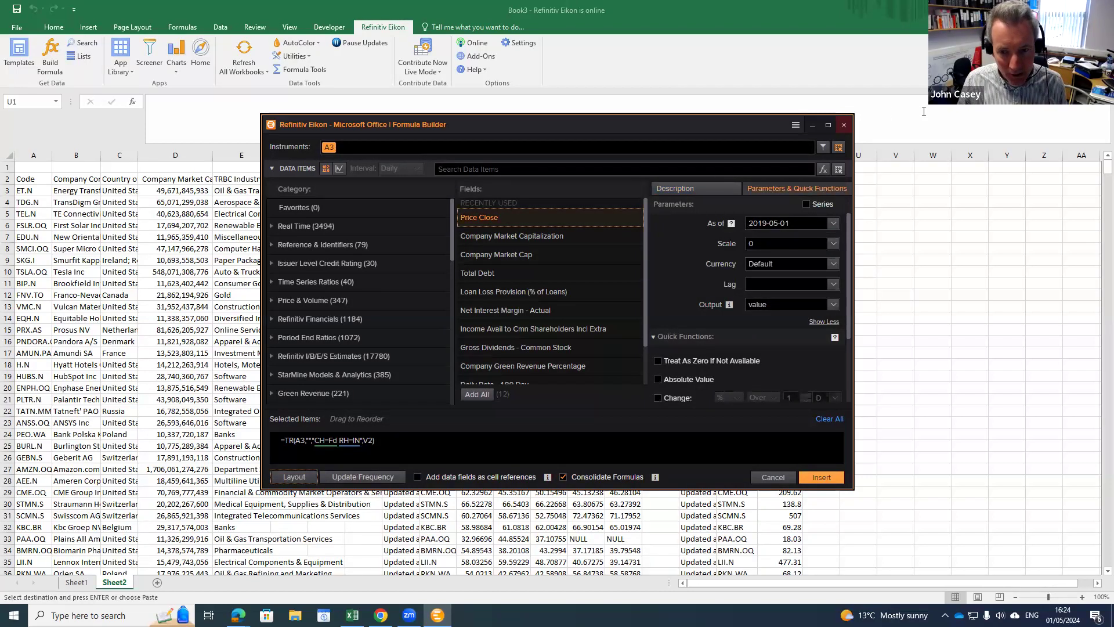
double_click(634, 217)
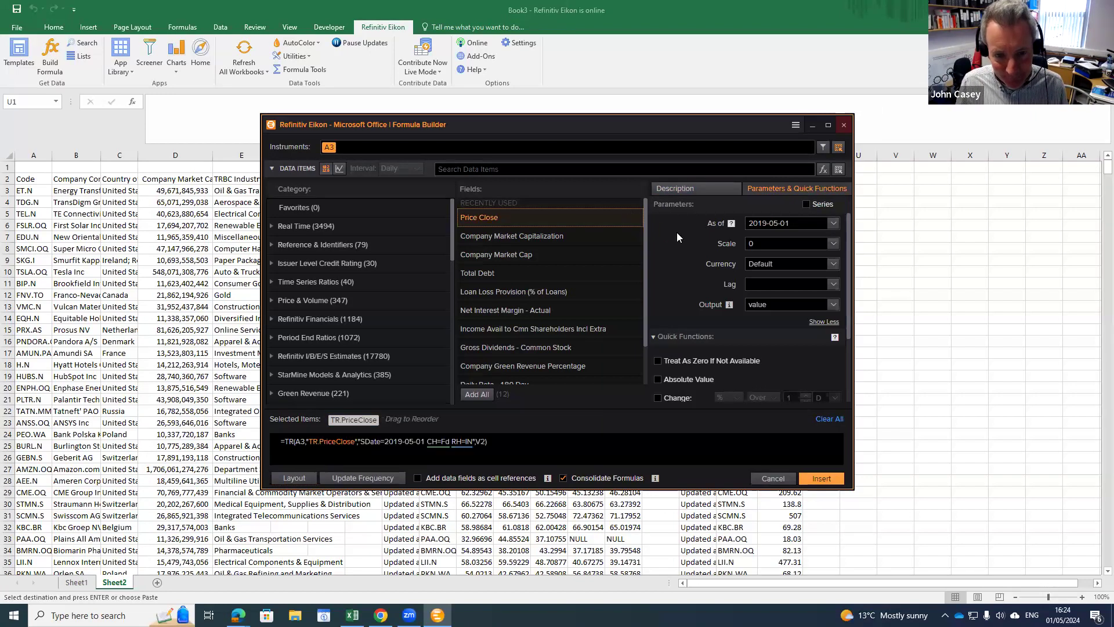
- In the formula layout, remove the Field header from the columns and set the destination cell to V3
left_click(300, 483)
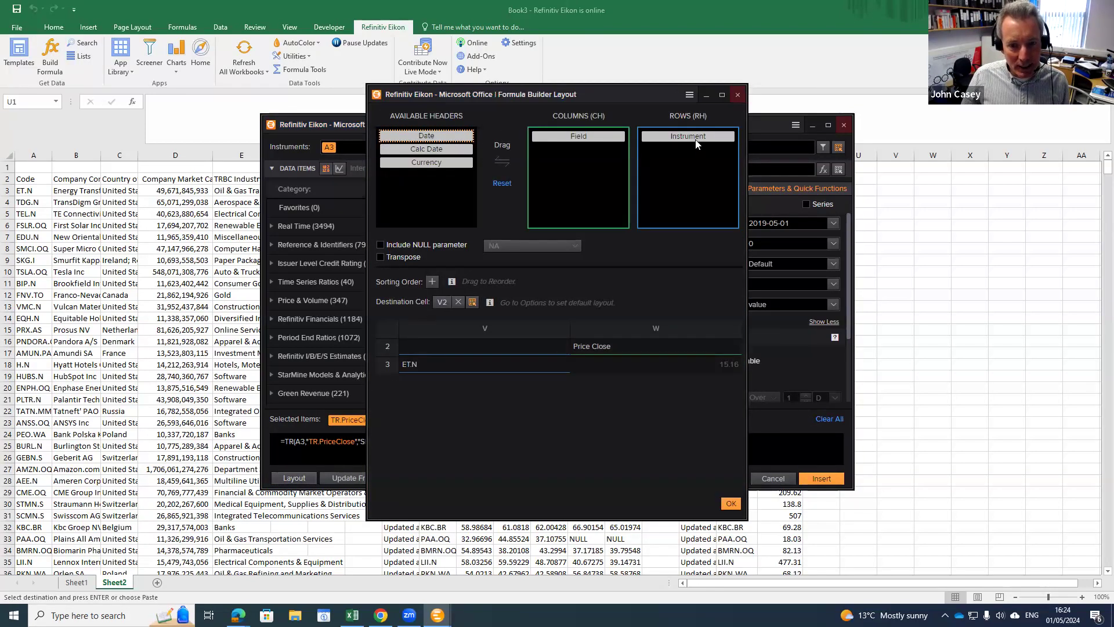
left_click_drag(601, 143, 401, 174)
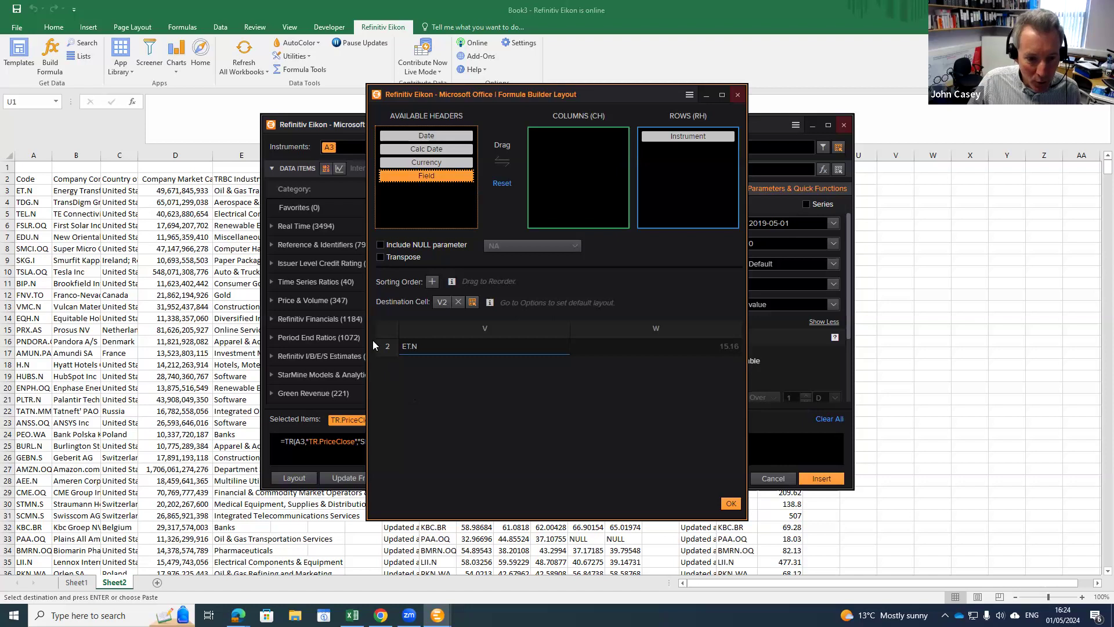
left_click(443, 304)
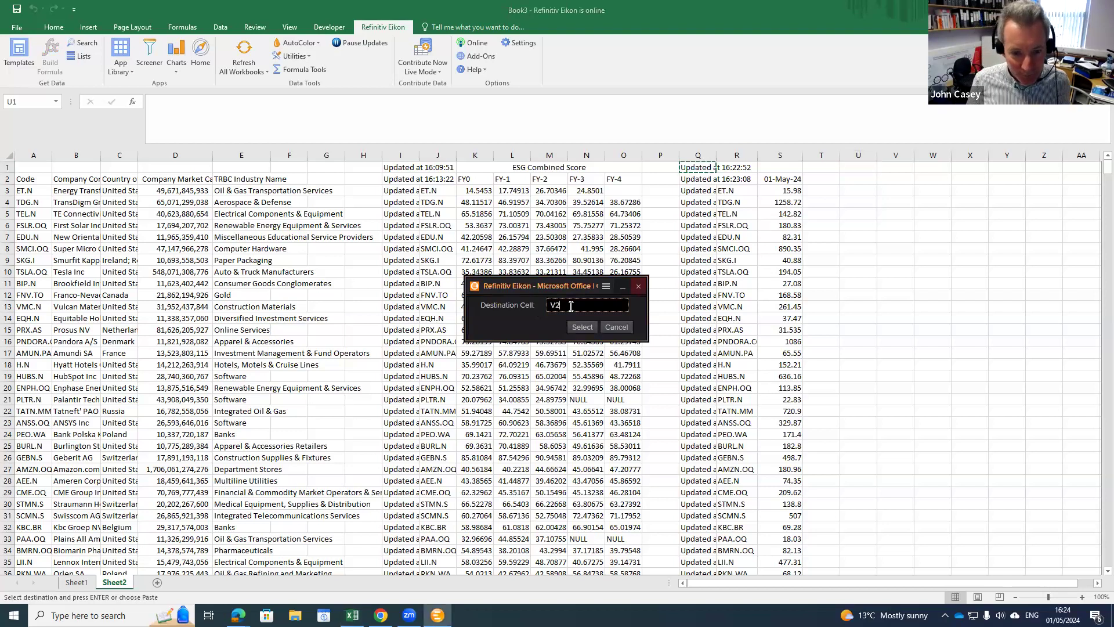
key("BackSpace")
type("3")
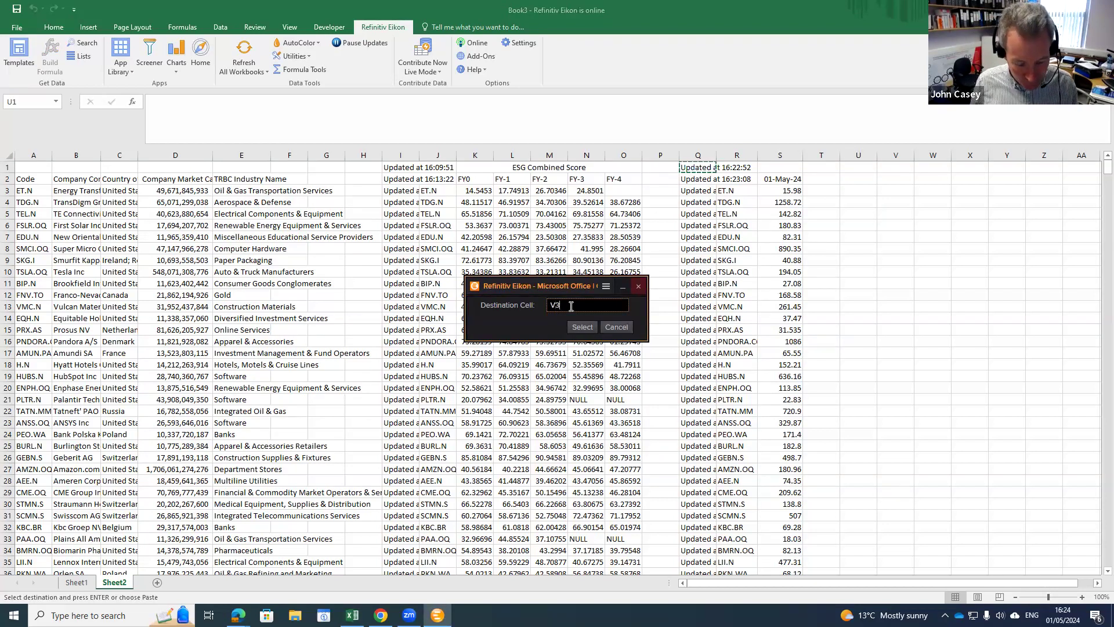
left_click(582, 328)
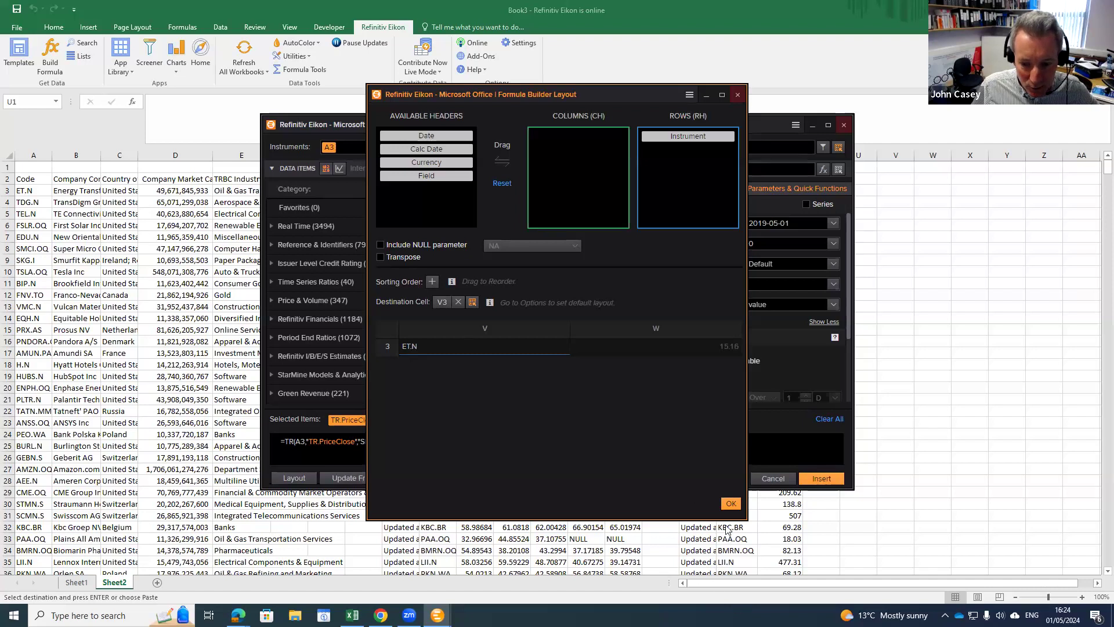
- Accept the formula layout and insert the 2019-05-01 Price Close formula into U1
left_click(729, 504)
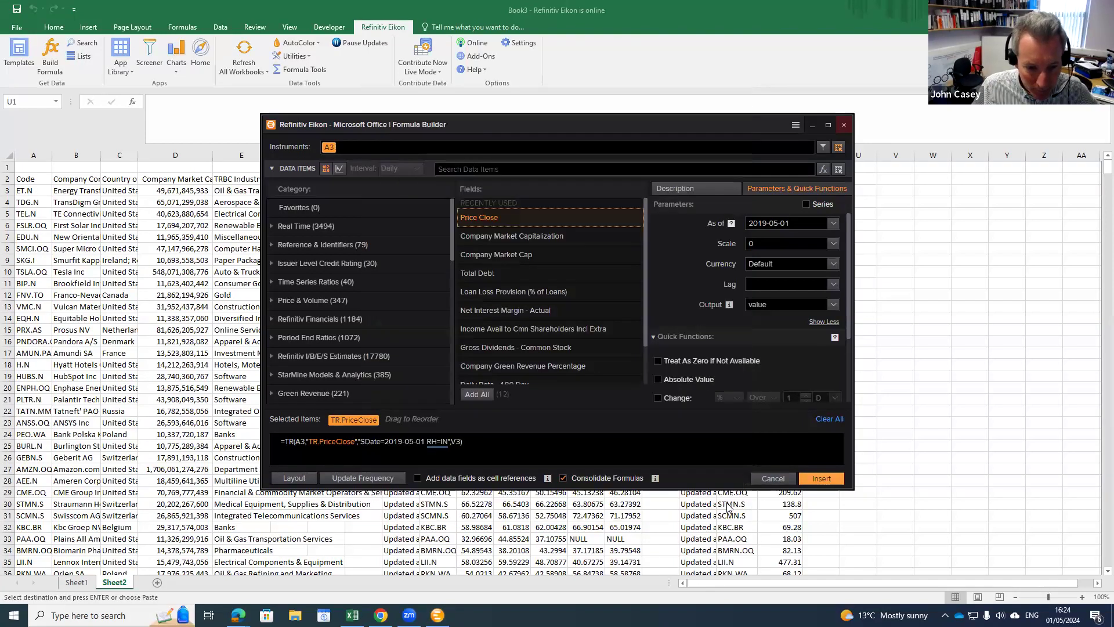
left_click(816, 479)
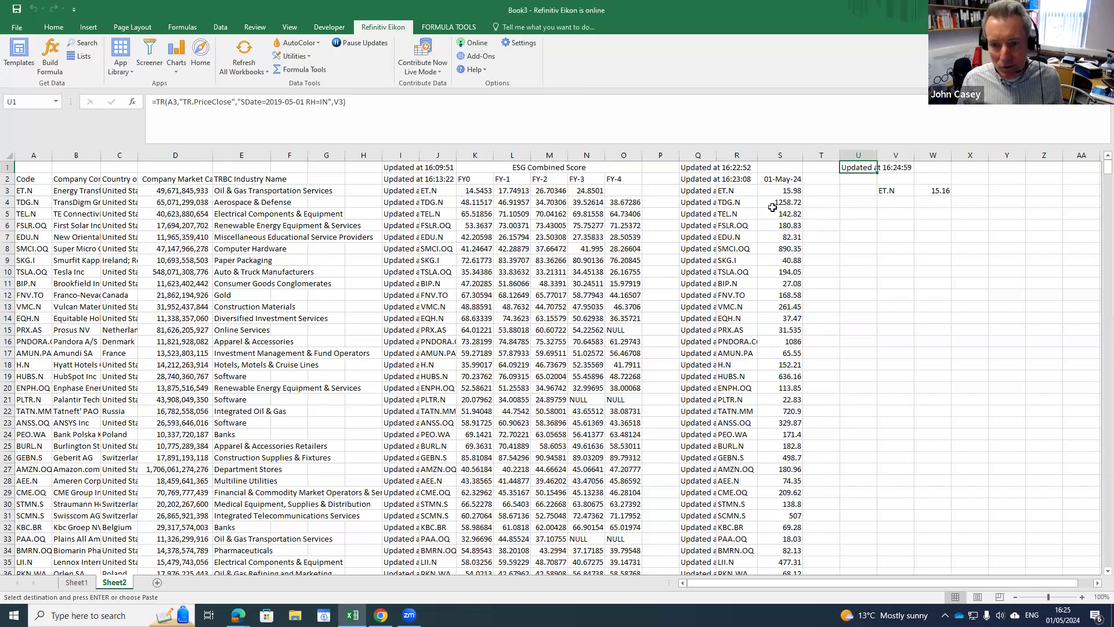
- Change the date heading above the 2024 closing prices in S2 to 29 April 2024
left_click(772, 180)
double_click(772, 180)
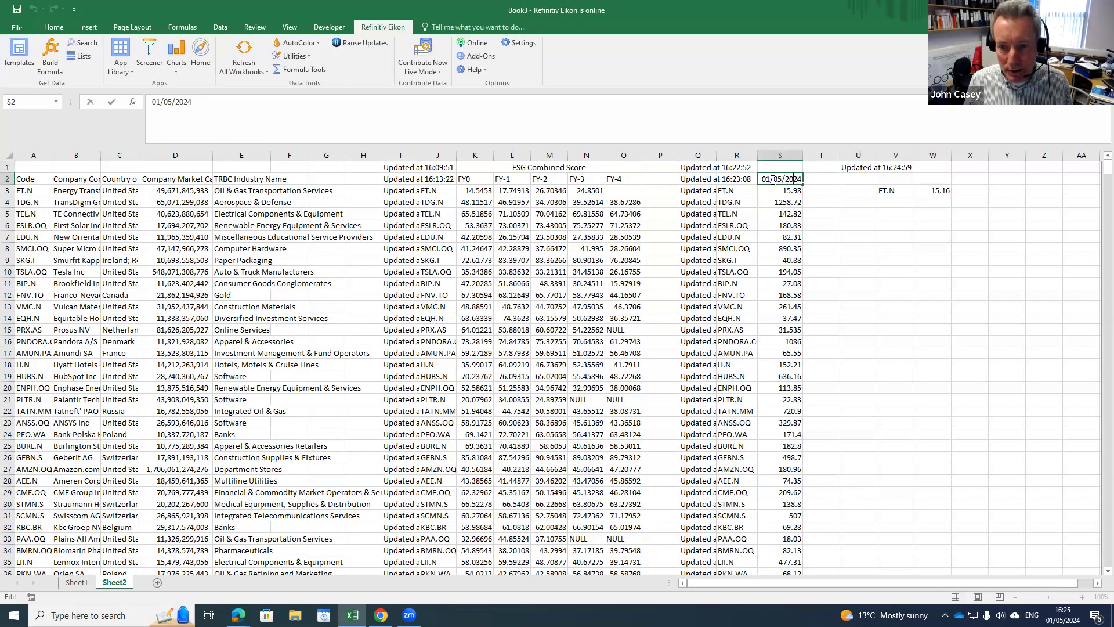
key("BackSpace")
key("BackSpace")
type("29")
key("Delete")
key("Delete")
type("30")
key("Return")
double_click(772, 180)
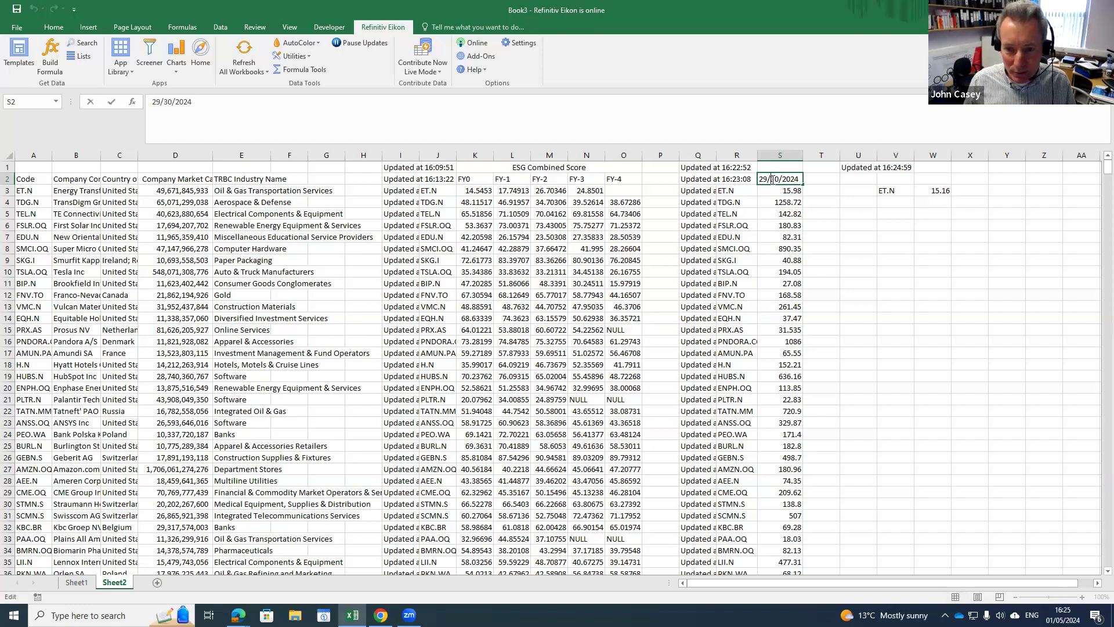
type("4")
key("Delete")
key("Delete")
key("Return")
- Enter the date heading 1 May 2019 in W2 above the new closing price column
key("Up")
key("Right")
key("Right")
key("Right")
key("Right")
type("1 Ma")
type("y 19")
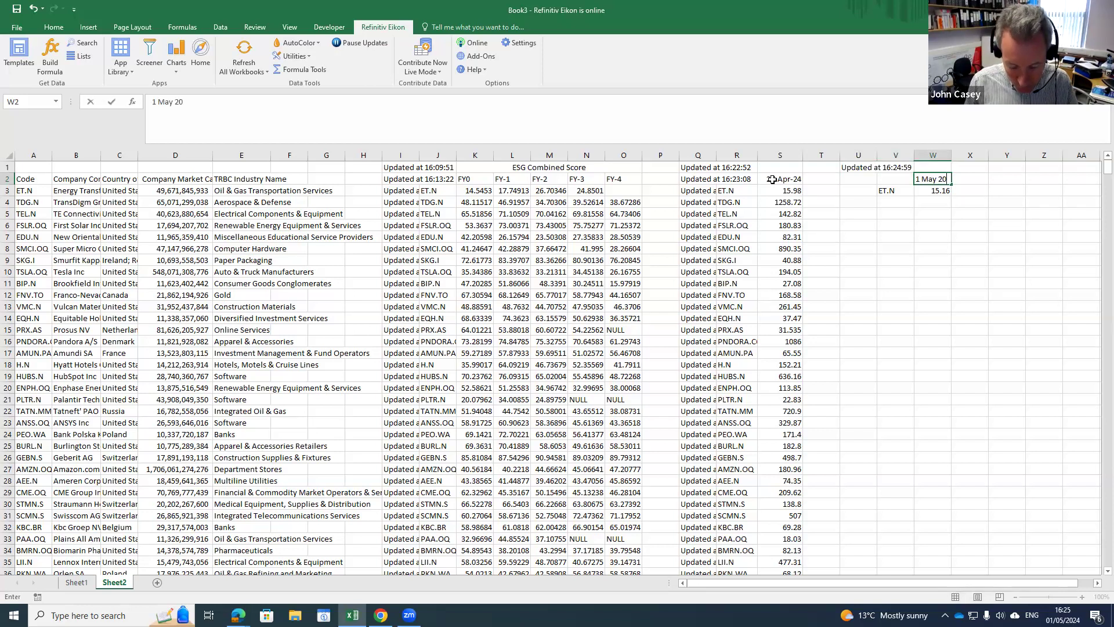
key("Return")
- Copy the 2019 Price Close formula from U1 into U2:U949
key("Left")
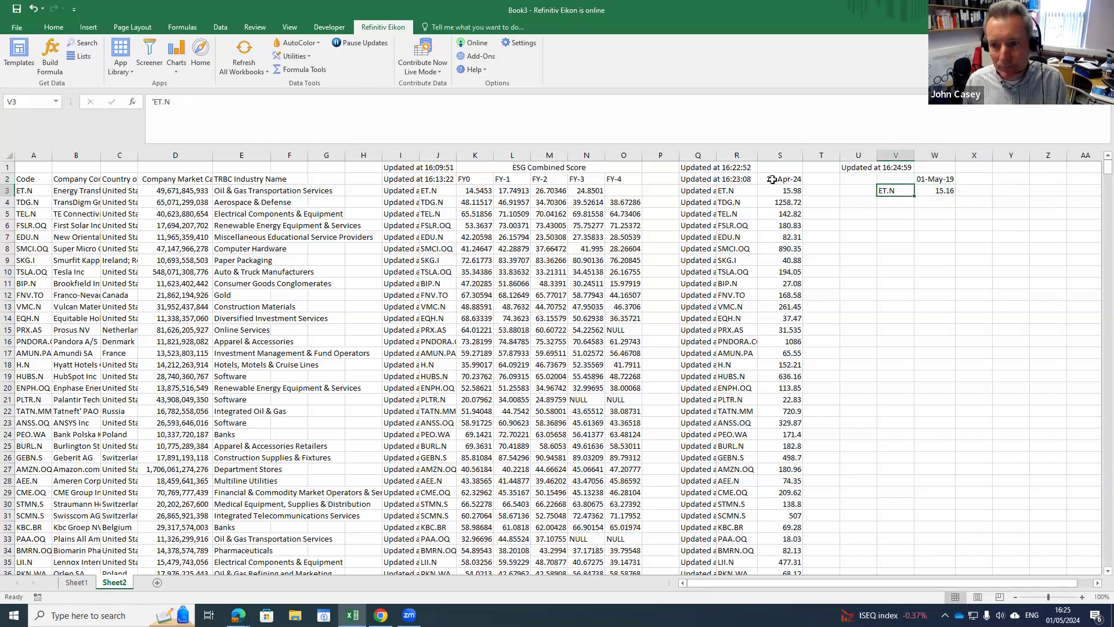
key("Up")
key("Left")
key("Up")
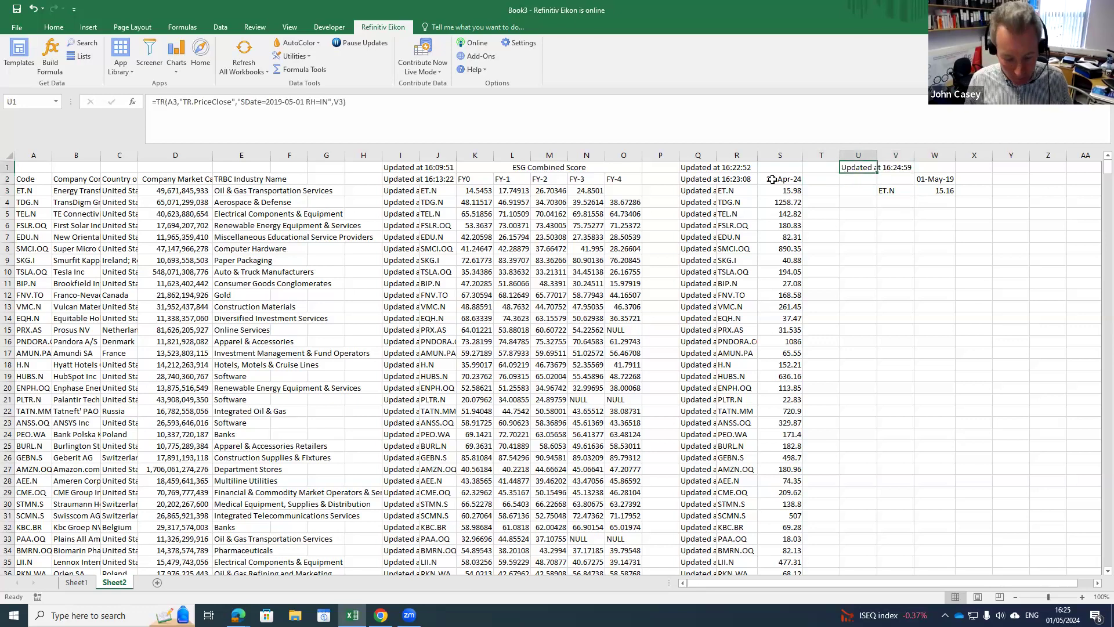
key("ctrl+c")
key("Down")
key("shift+Page_Down")
key("shift+Page_Down")
key("shift+Page_Down")
key("shift+Page_Down")
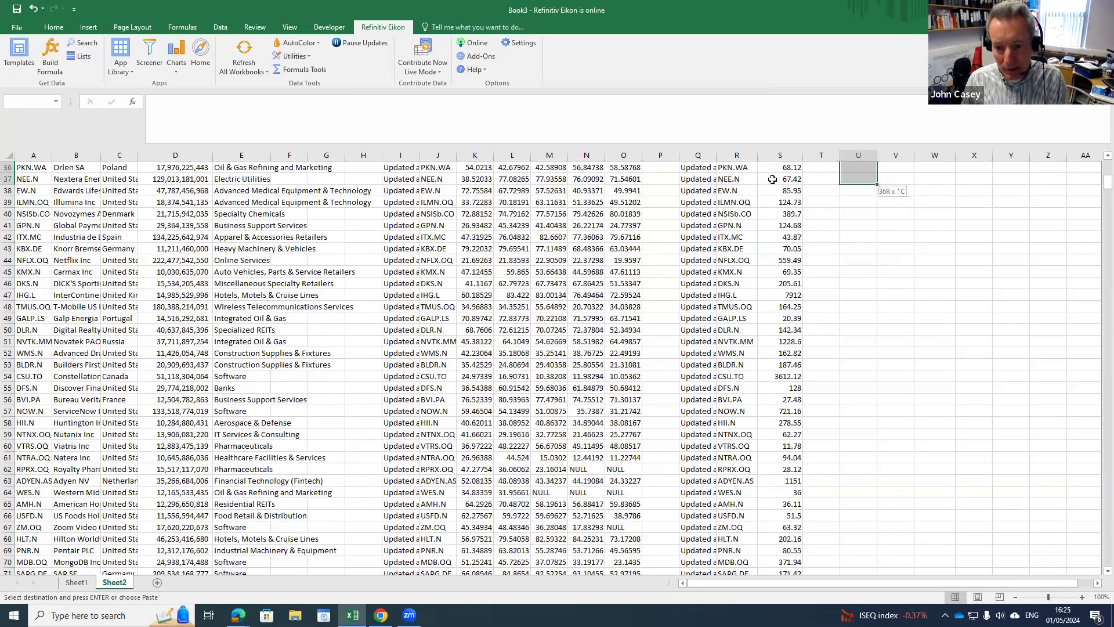
key("shift+Page_Down")
key("shift+Page_Down")
key("shift+Page_Down")
key("shift+Page_Down")
key("shift+Page_Down")
key("shift+Page_Down")
key("shift+Page_Down")
key("shift+Page_Down")
key("shift+Page_Down")
key("shift+Page_Down")
key("shift+Page_Down")
key("shift+Page_Down")
key("shift+Page_Down")
key("shift+Page_Down")
key("shift+Page_Down")
key("shift+Page_Down")
key("shift+Page_Down")
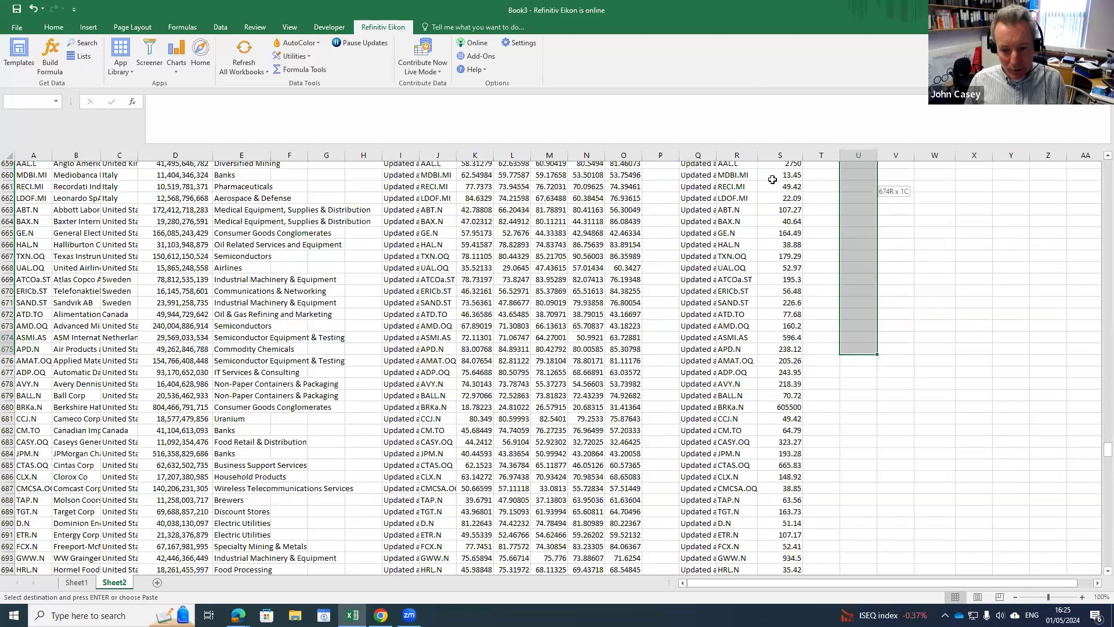
key("shift+Page_Down")
key("shift+Page_Down")
key("shift+Page_Down")
key("shift+Page_Down")
key("shift+Page_Down")
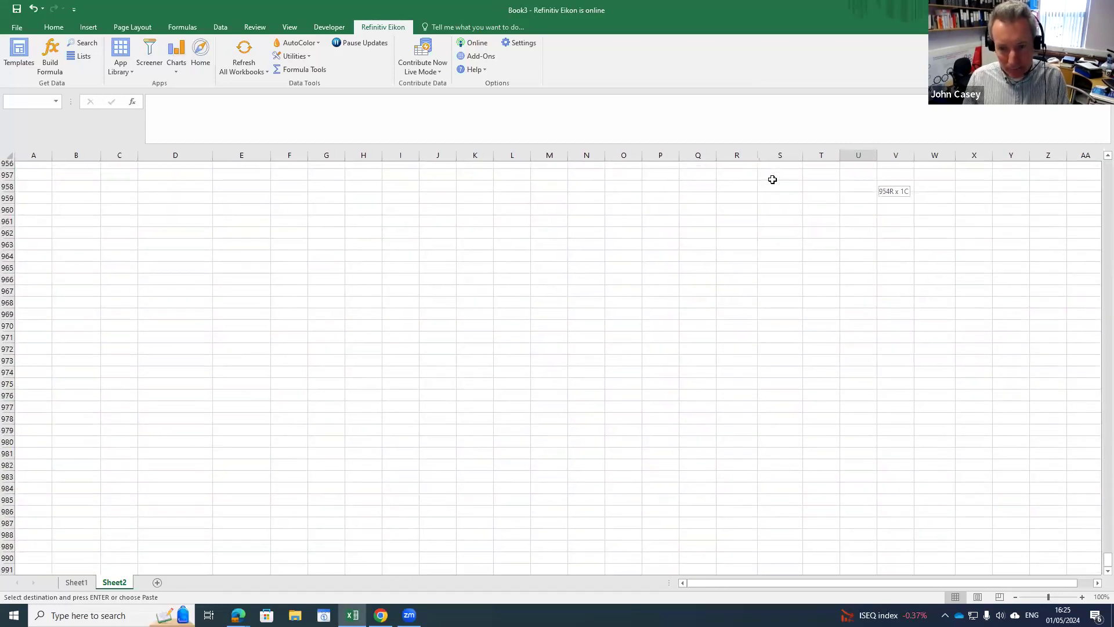
key("shift+Down")
key("shift+Down")
key("shift+Down")
key("shift+Down")
key("shift+Down")
key("shift+Down")
key("shift+Down")
key("shift+Down")
key("shift+Down")
key("shift+Down")
key("shift+Down")
key("shift+Down")
key("shift+Down")
key("shift+Down")
key("shift+Down")
key("shift+Down")
key("shift+Down")
key("shift+Down")
key("shift+Down")
key("shift+Down")
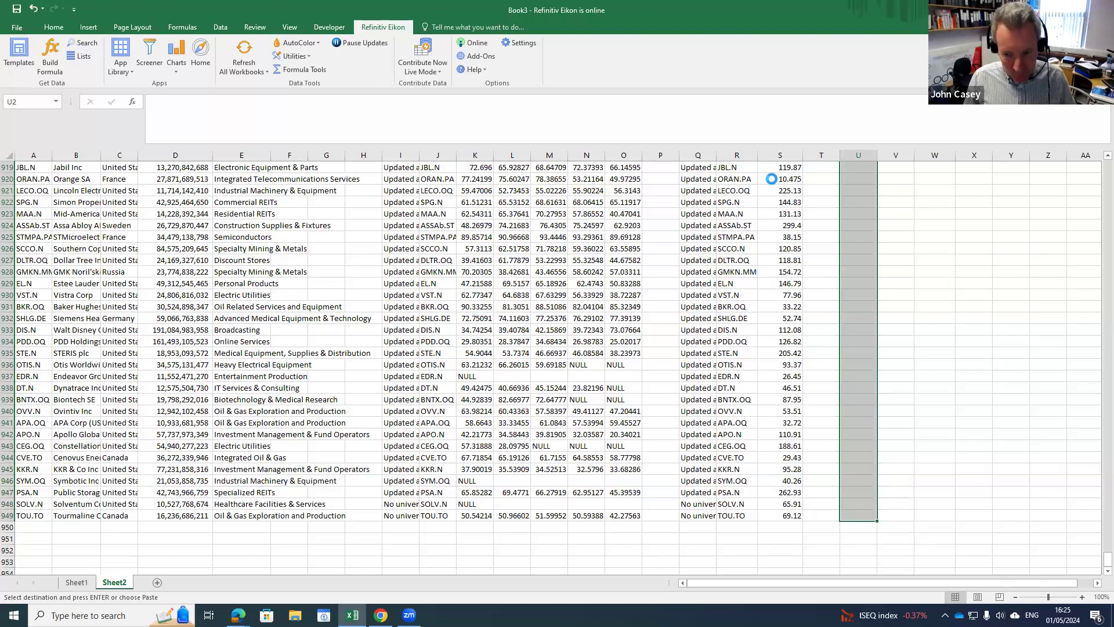
key("ctrl+v")
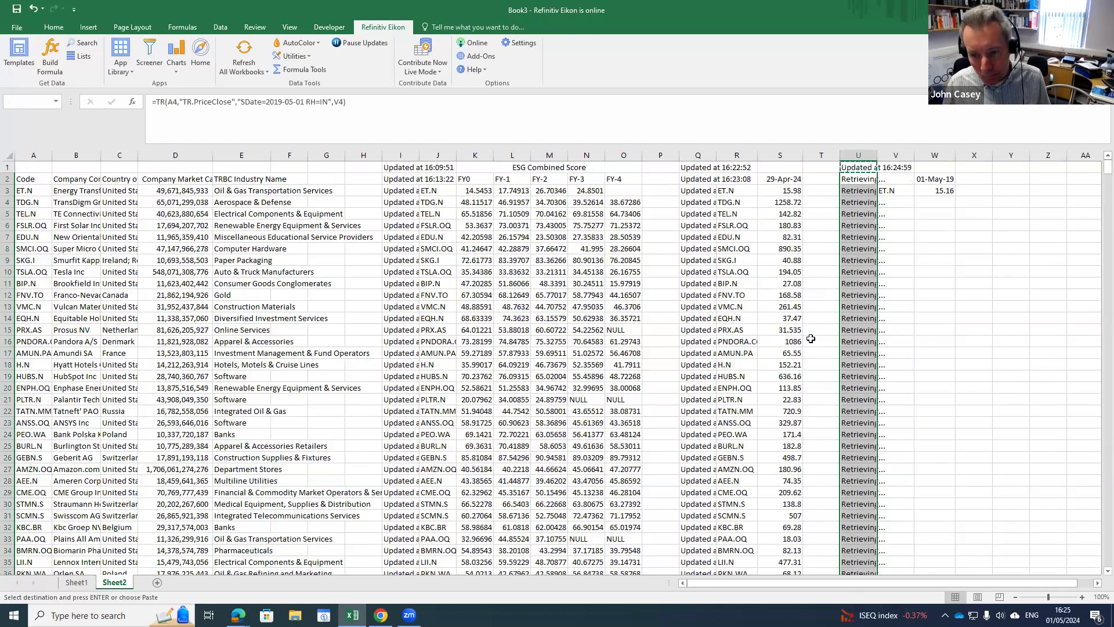
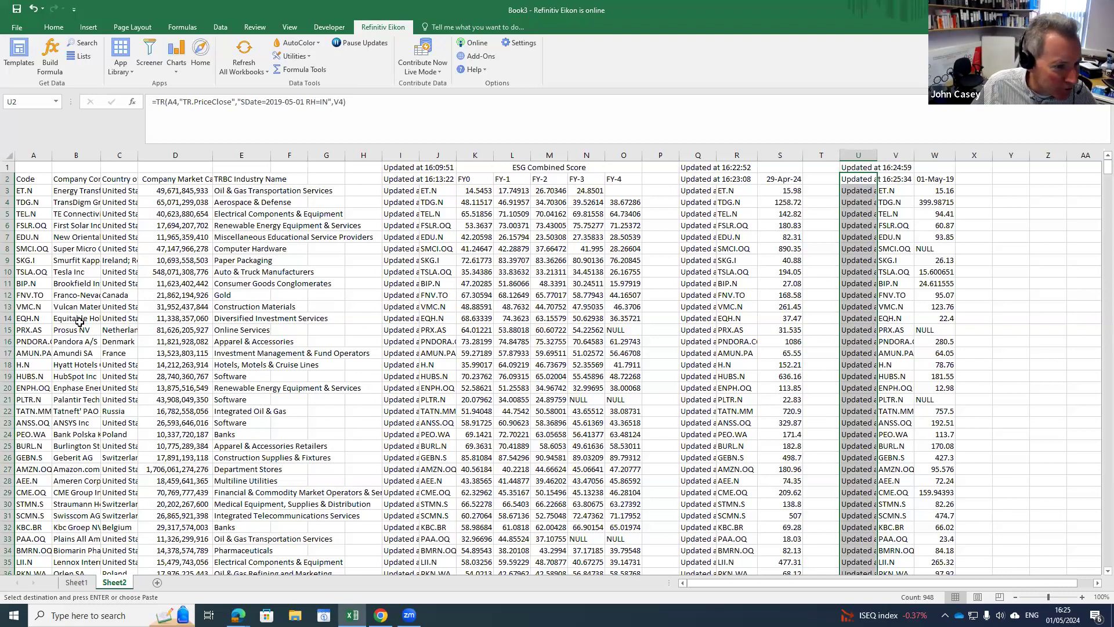
- Examine the retrieved data for the company in row 9 and the Company Market Cap values in column D
left_click(9, 259)
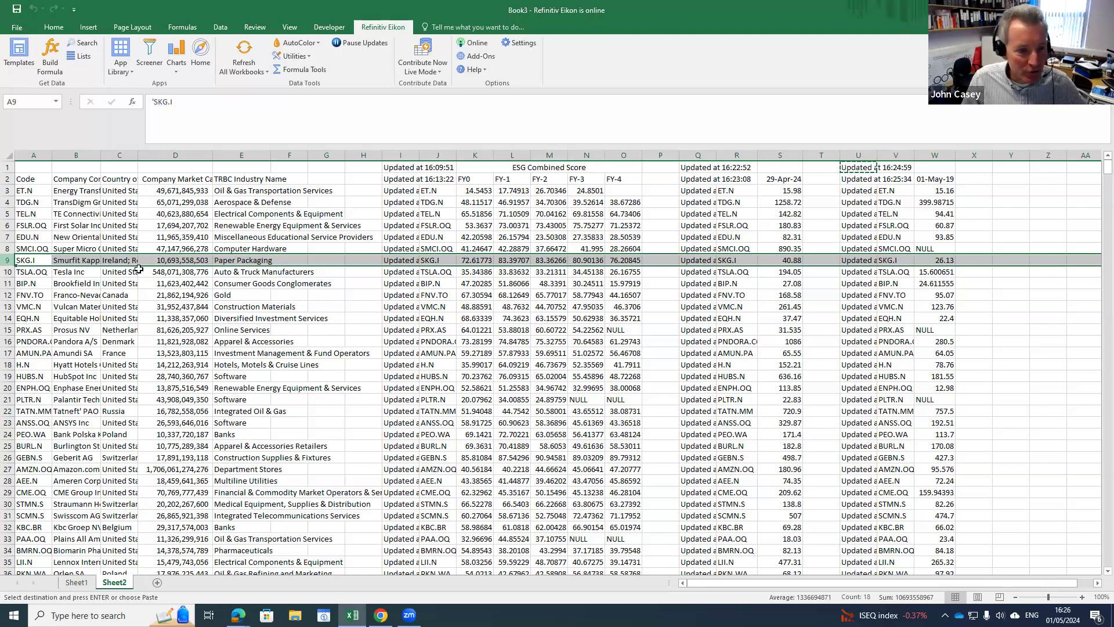
left_click(1008, 262)
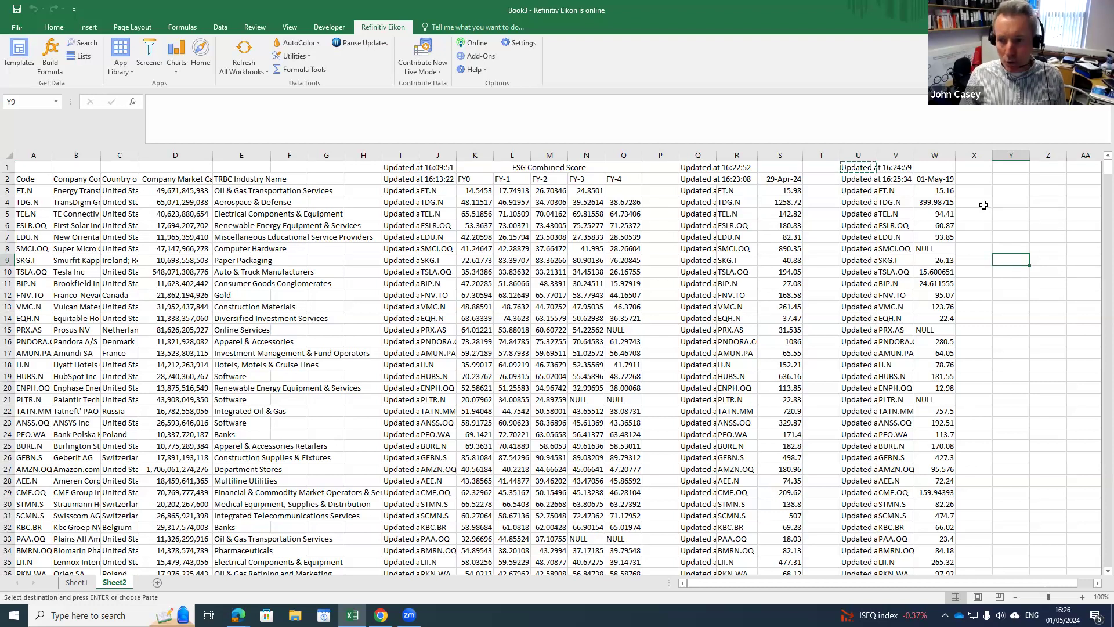
left_click(1014, 168)
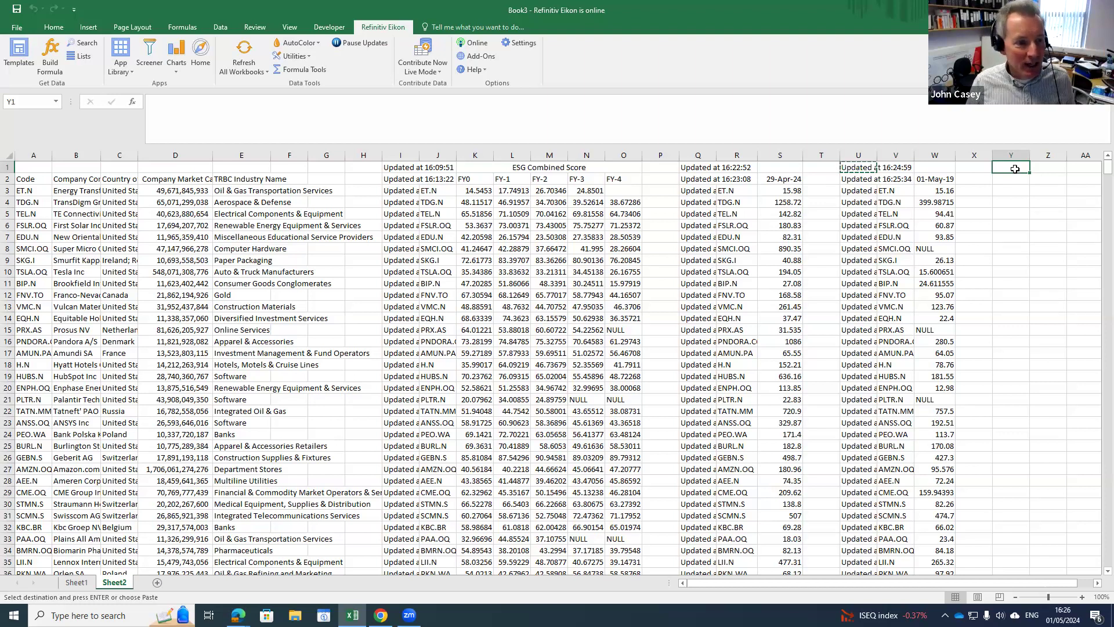
left_click(163, 157)
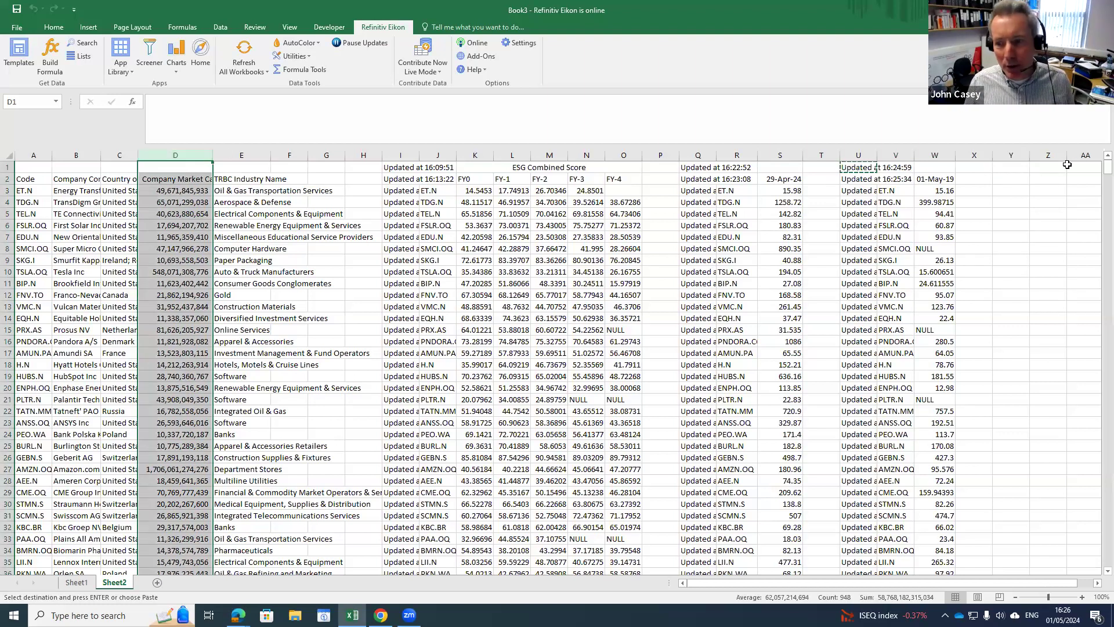
- Start a new Formula Builder formula in Y1 with the relative cell reference A3 as its instrument
left_click(1004, 170)
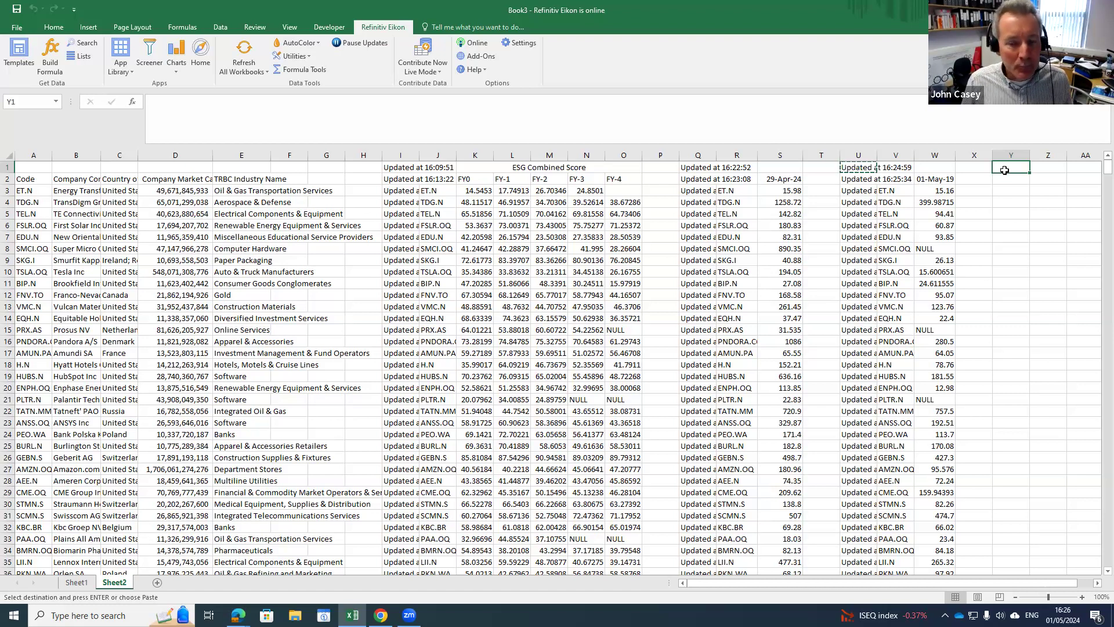
left_click(45, 58)
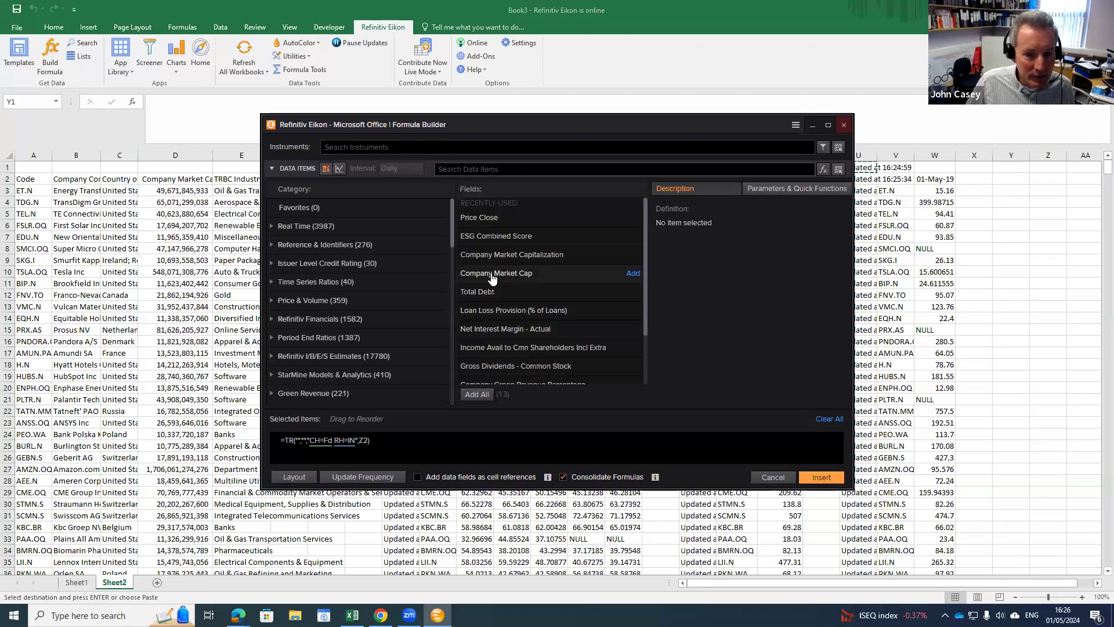
left_click(447, 414)
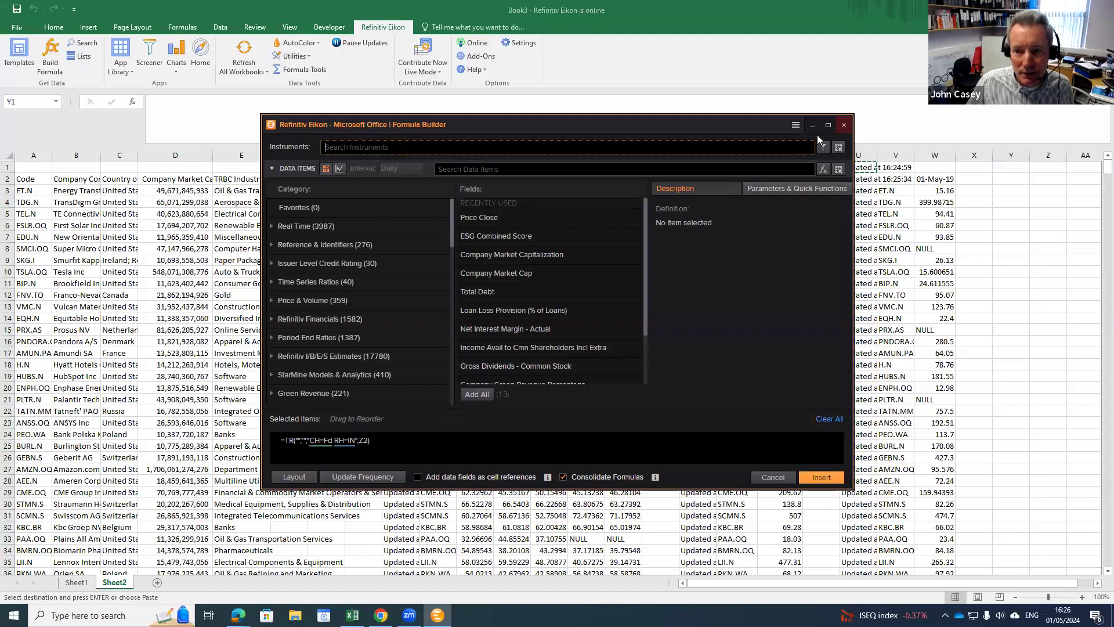
left_click(839, 148)
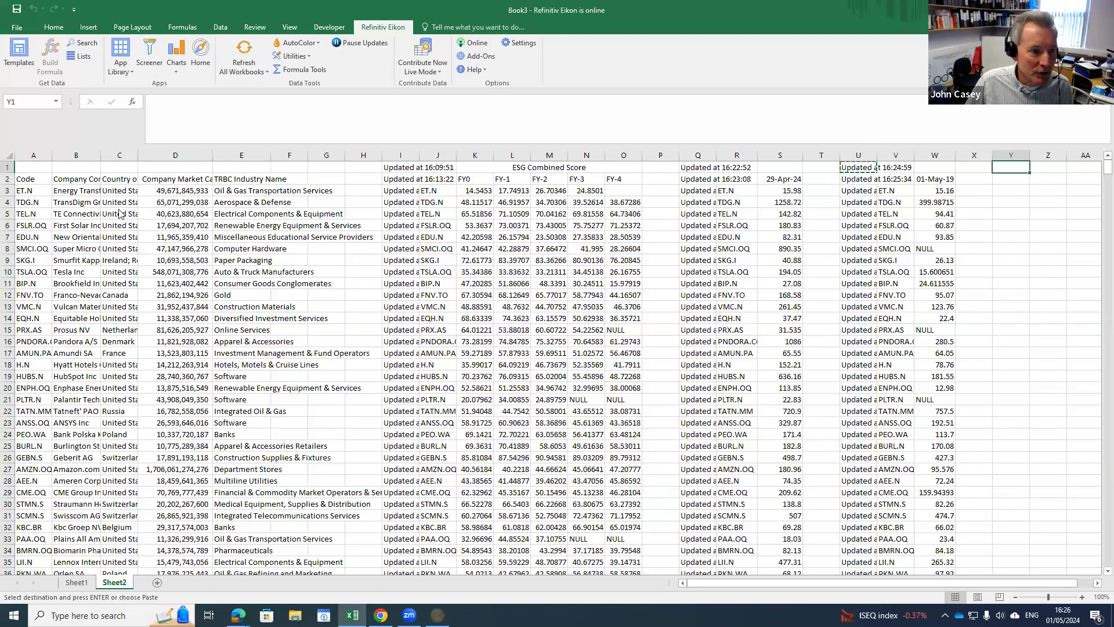
left_click(30, 189)
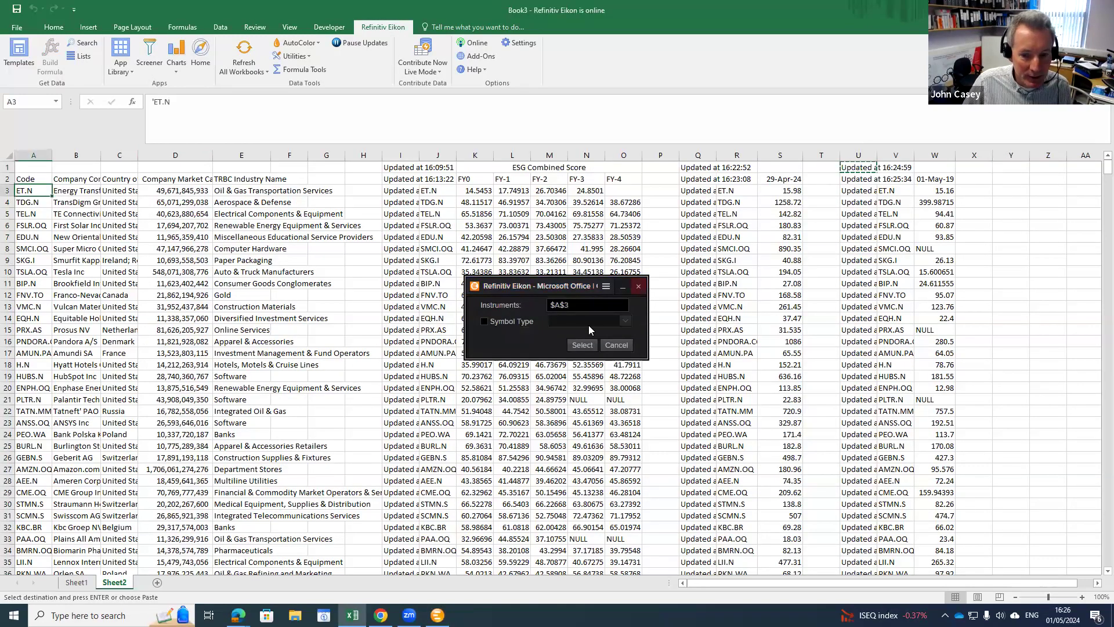
left_click(566, 306)
key("BackSpace")
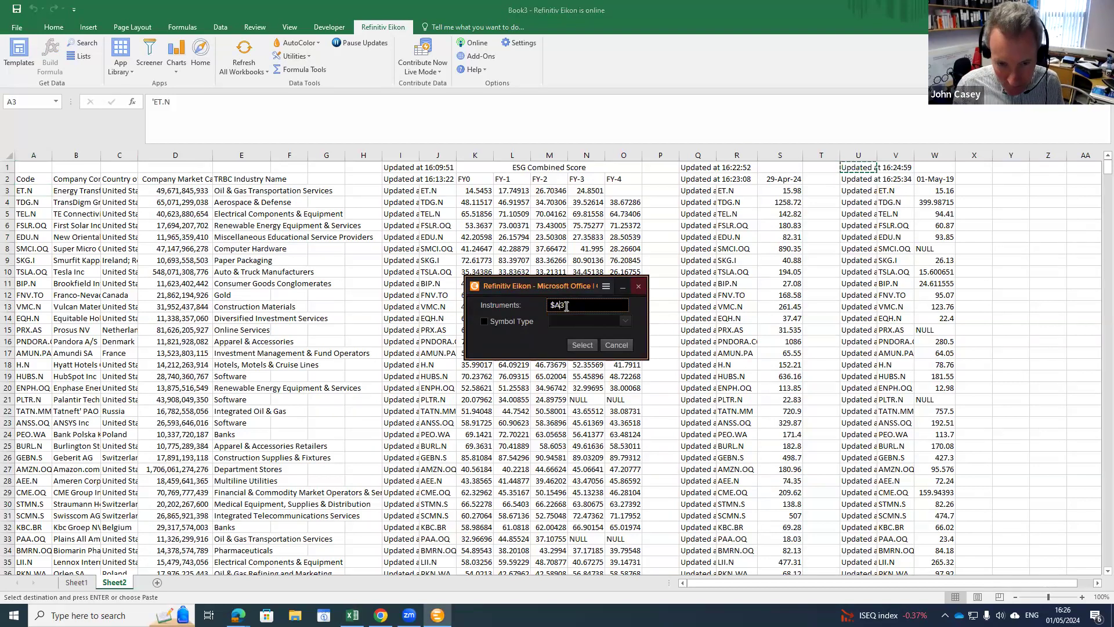
key("Left")
key("BackSpace")
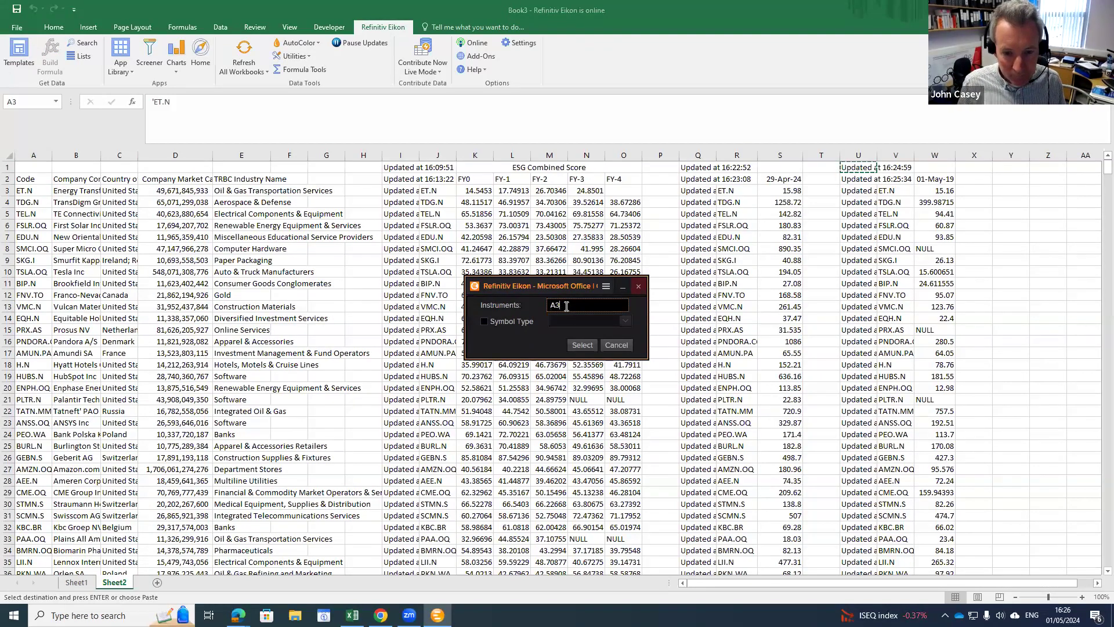
left_click(580, 345)
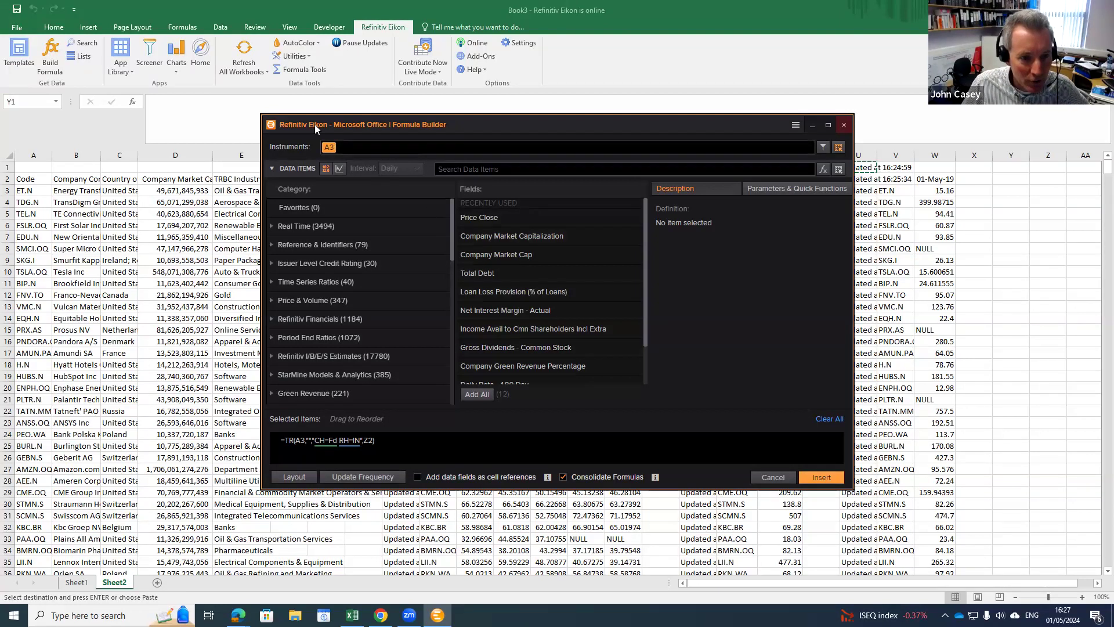
- Add the Company Market Cap field to the formula with an as-of date of 2019-05-01
left_click(499, 255)
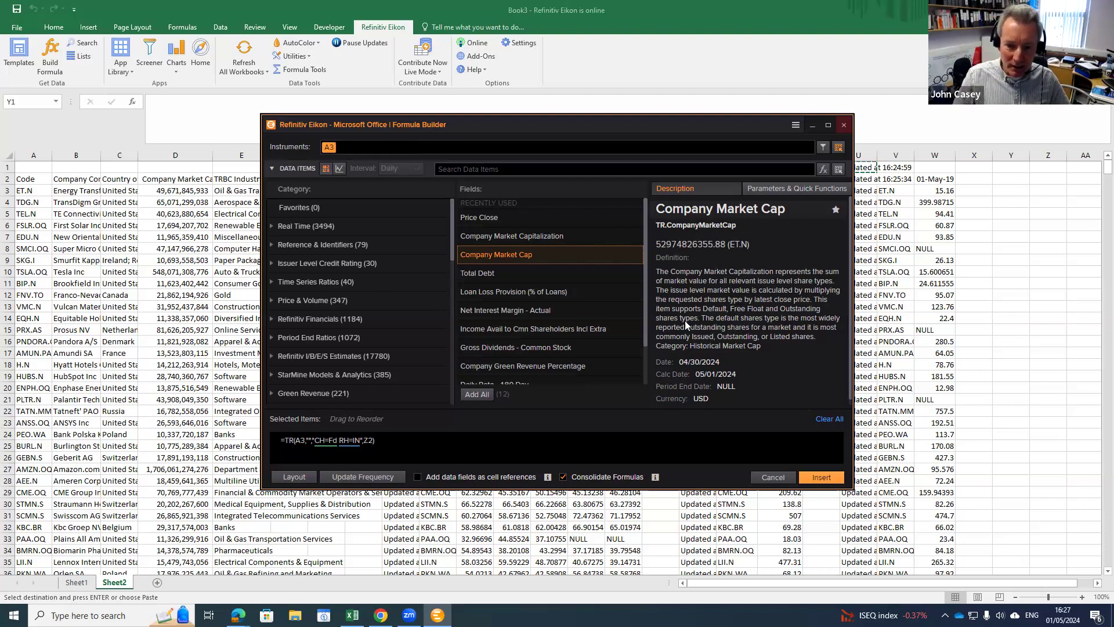
left_click(774, 194)
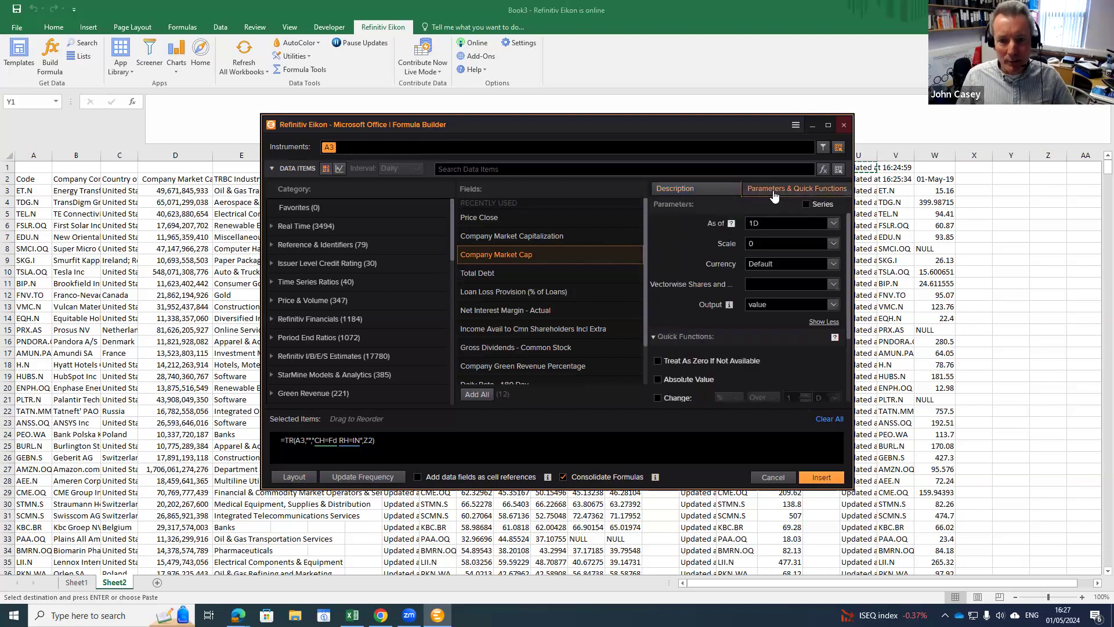
left_click(833, 225)
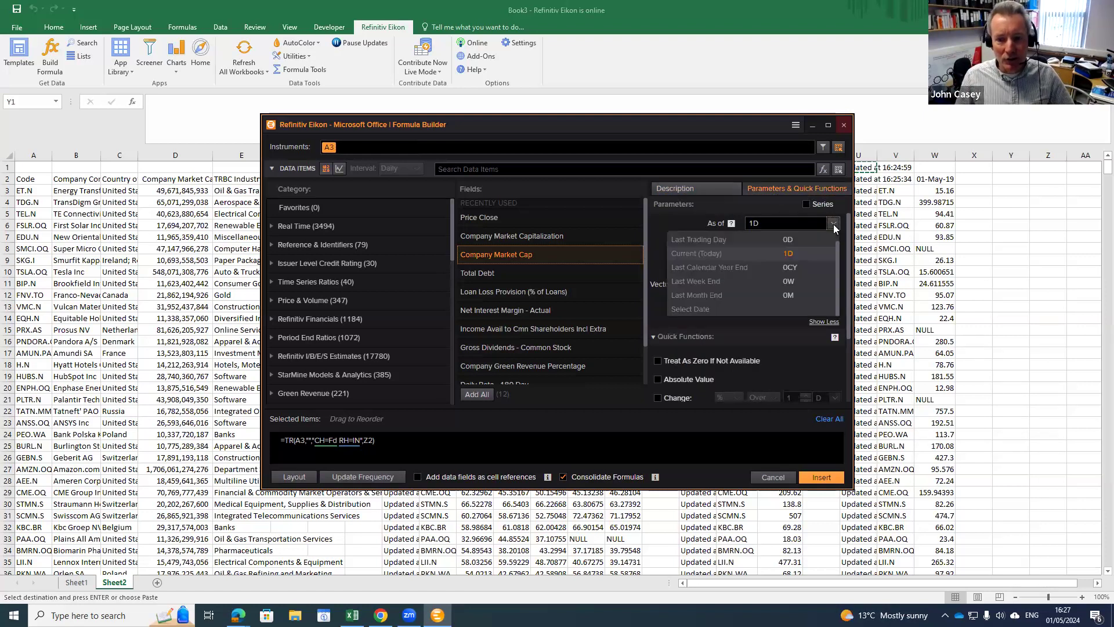
left_click(698, 310)
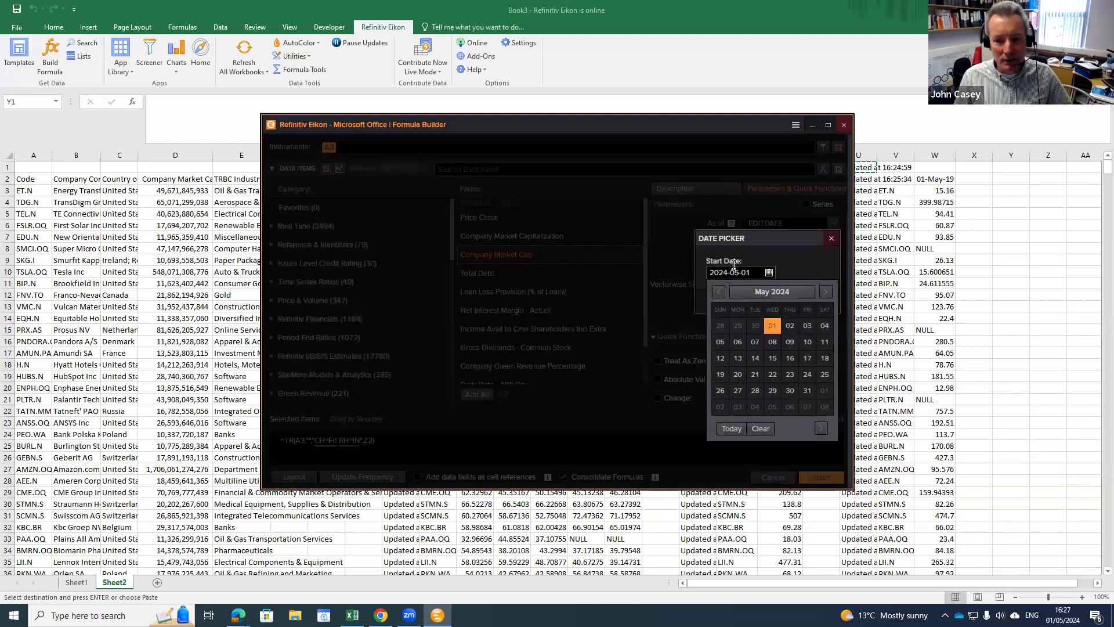
left_click_drag(721, 272, 729, 274)
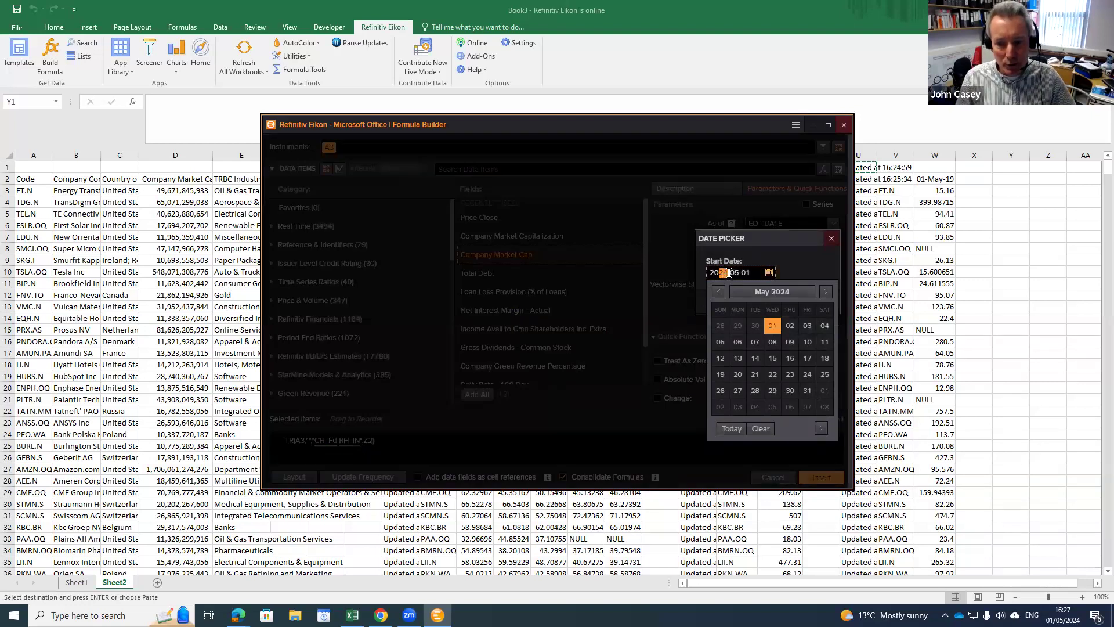
type("19")
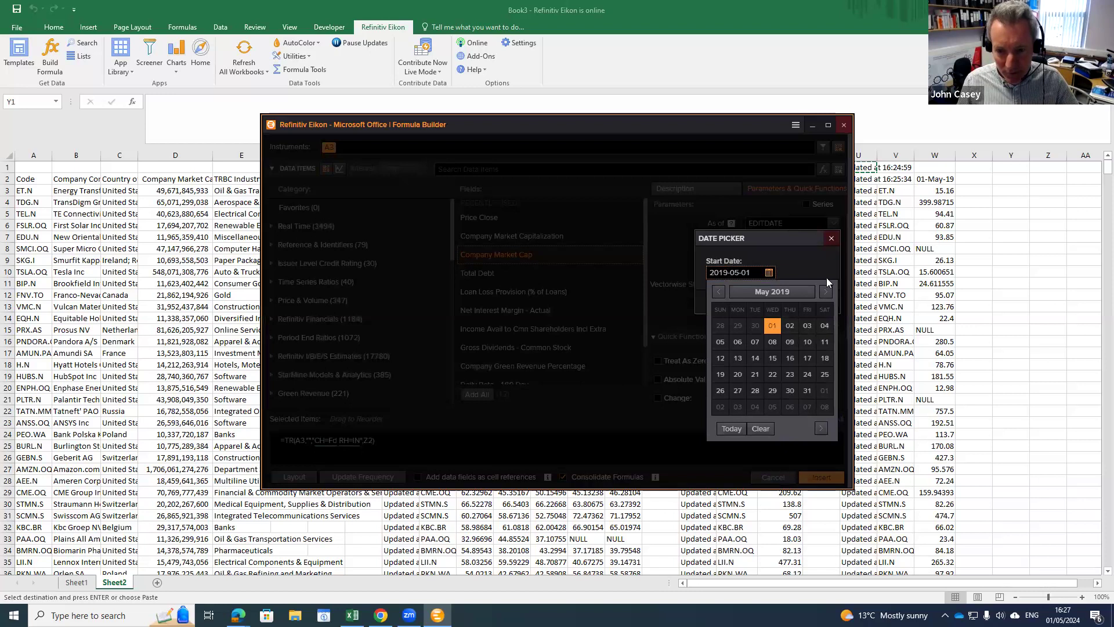
left_click(811, 258)
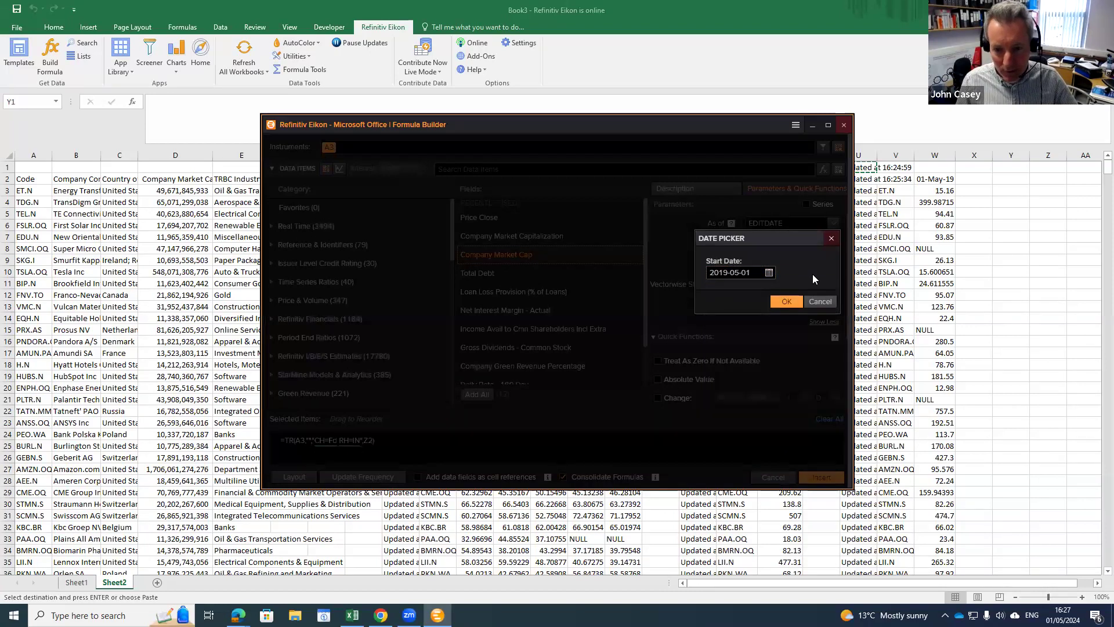
left_click(785, 296)
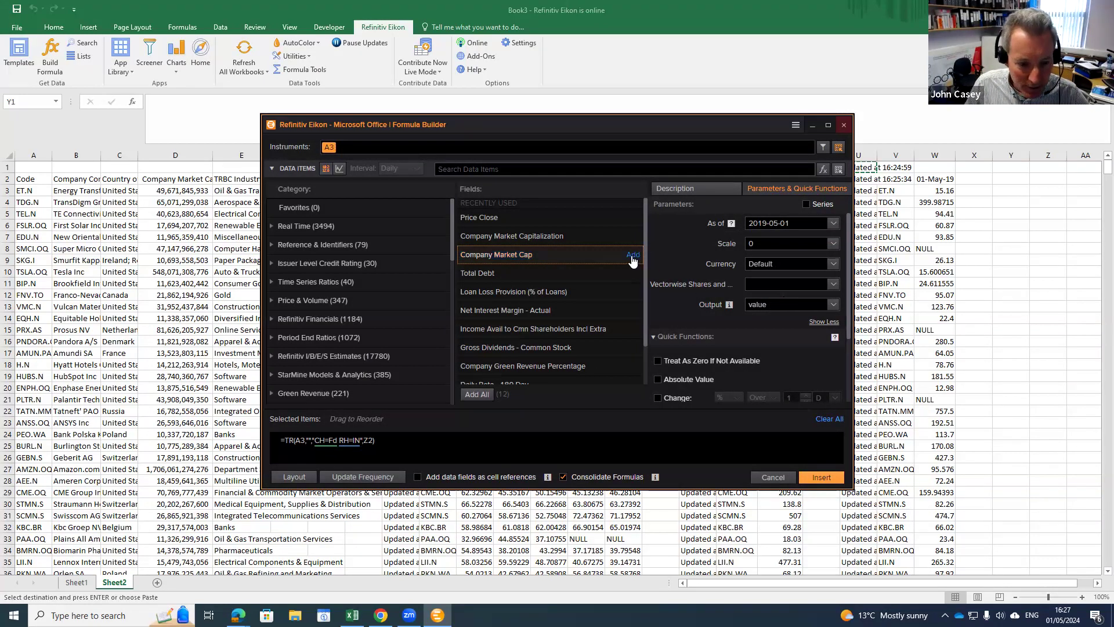
left_click(632, 255)
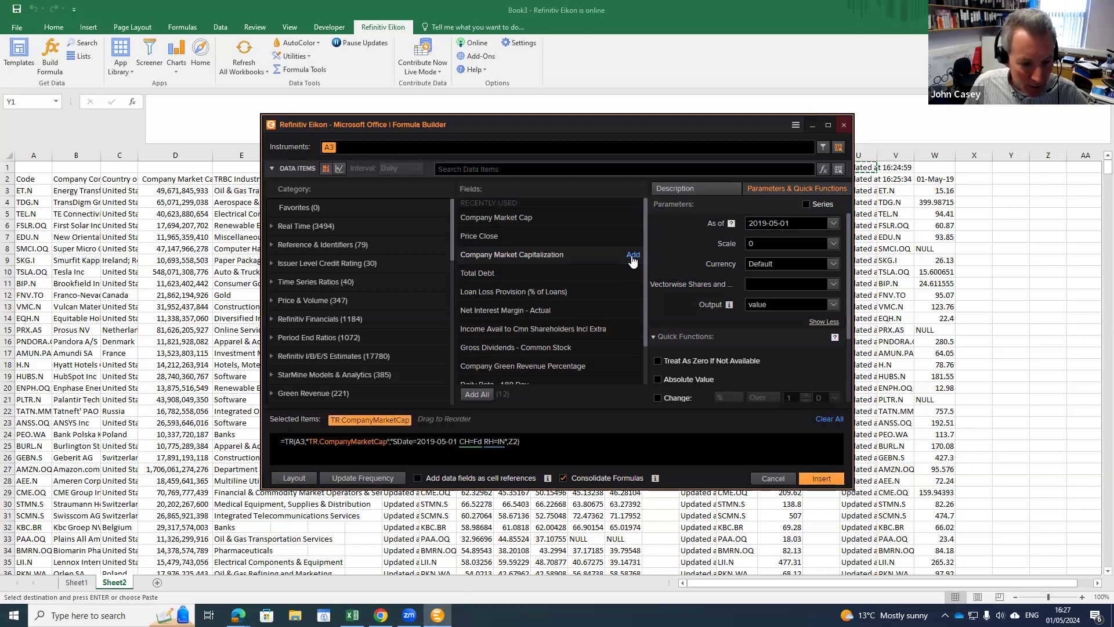
- Insert the market cap formula with the Field column header removed from its layout and Z3 as the destination cell
left_click(295, 479)
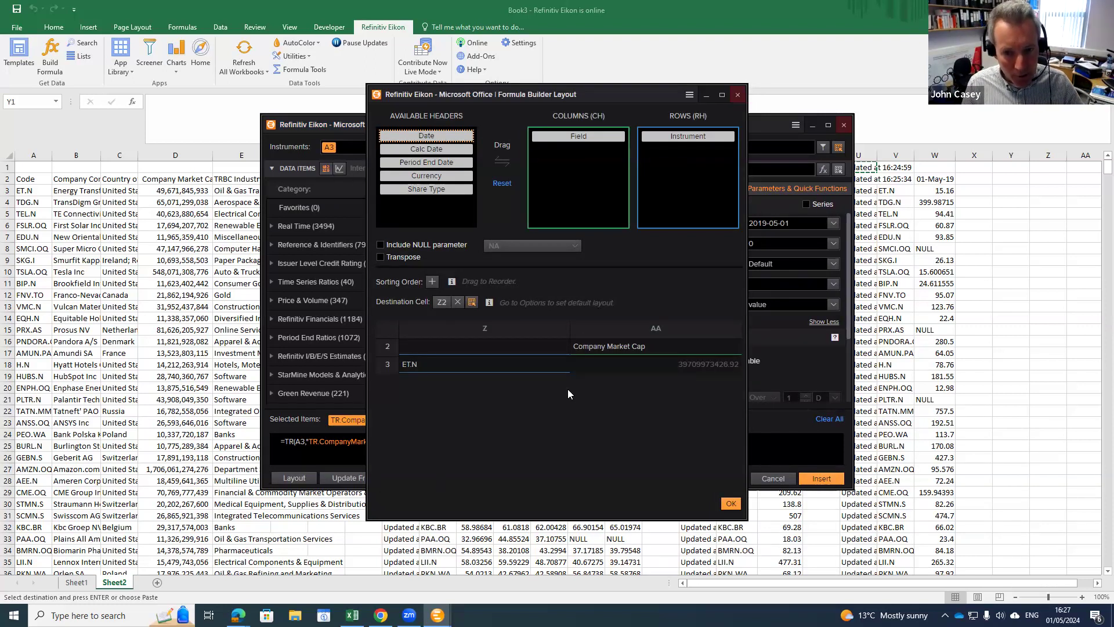
left_click_drag(583, 133, 417, 205)
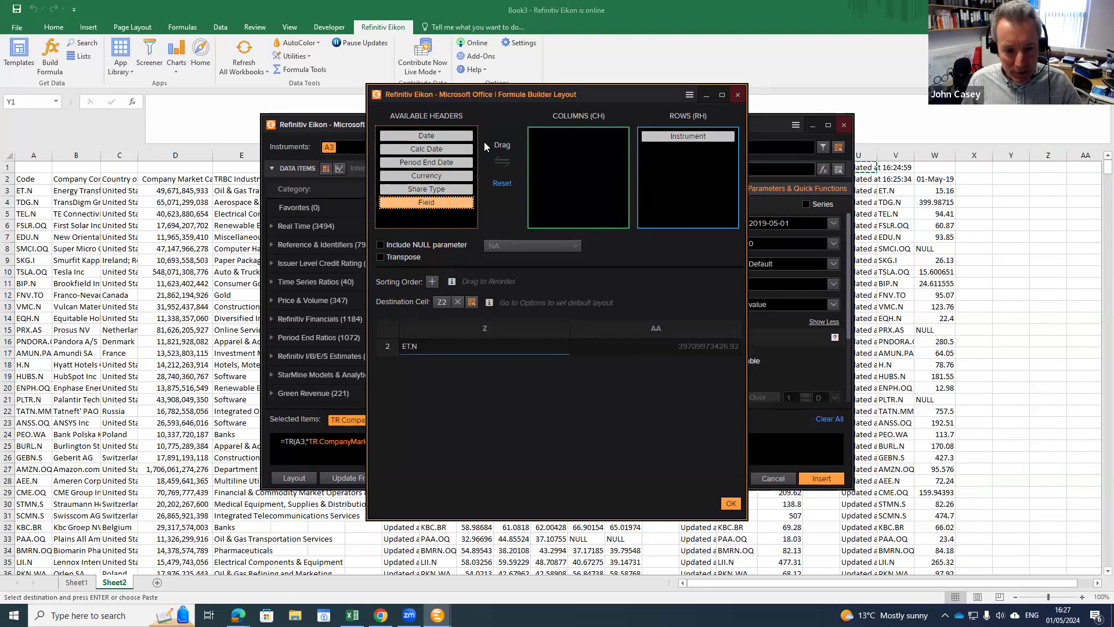
left_click(443, 301)
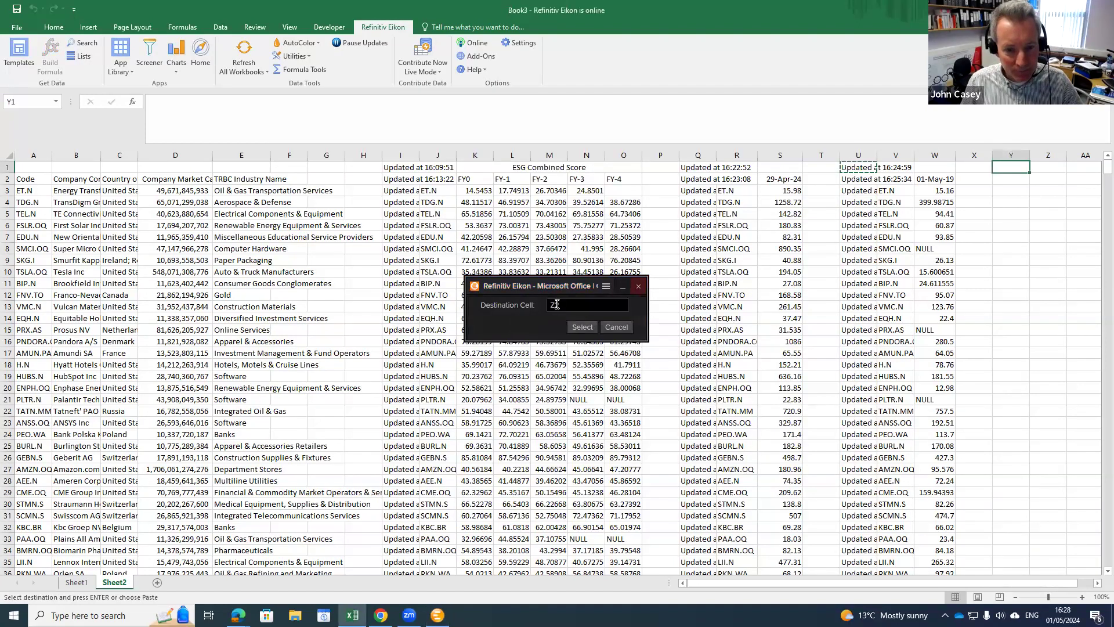
type("2")
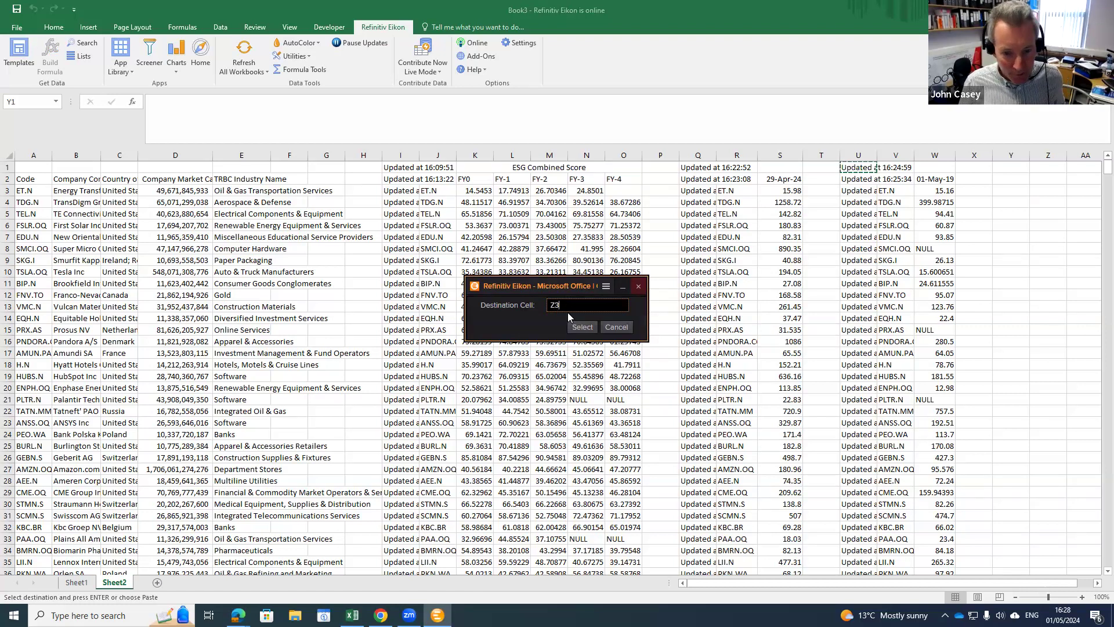
left_click(577, 325)
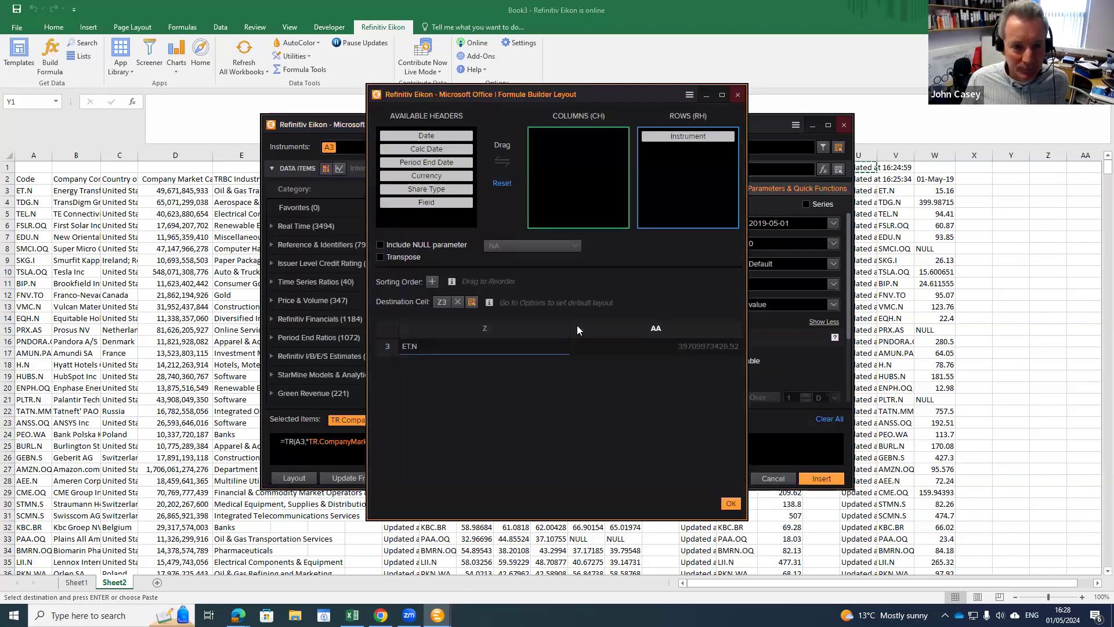
left_click(730, 504)
left_click(821, 478)
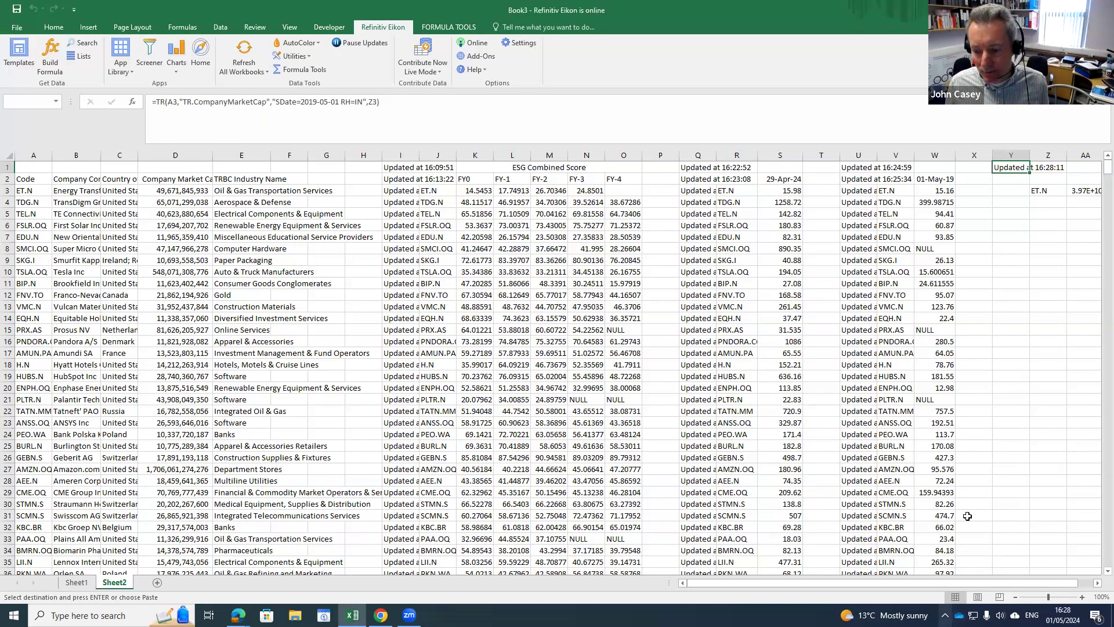
- Widen column AA so that the full market cap value fits
left_click(1096, 583)
left_click(1097, 583)
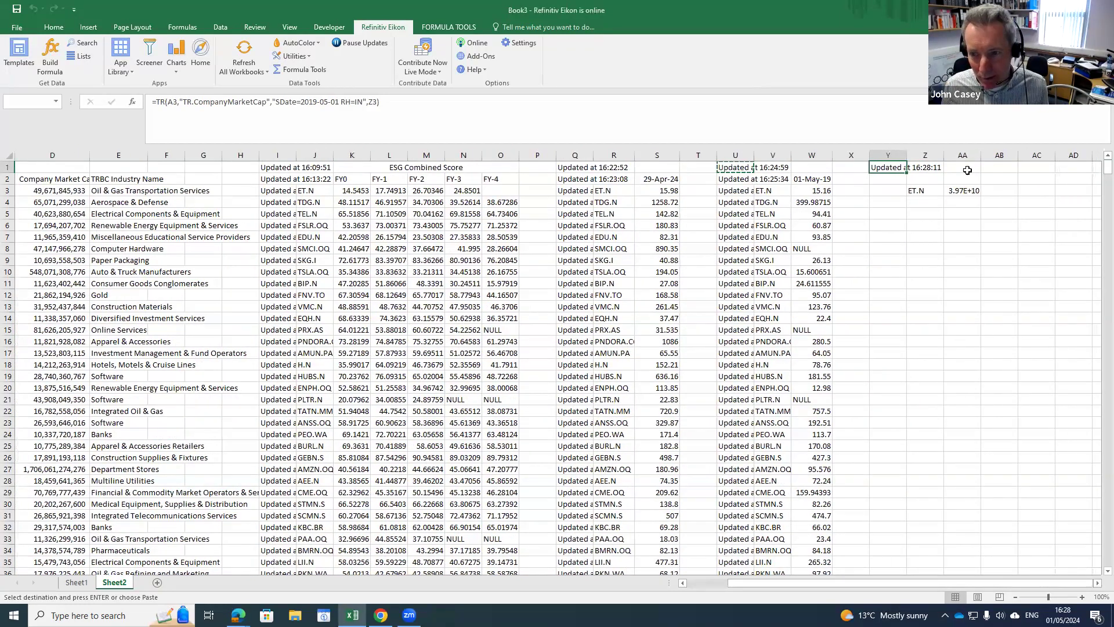
left_click_drag(980, 158, 988, 162)
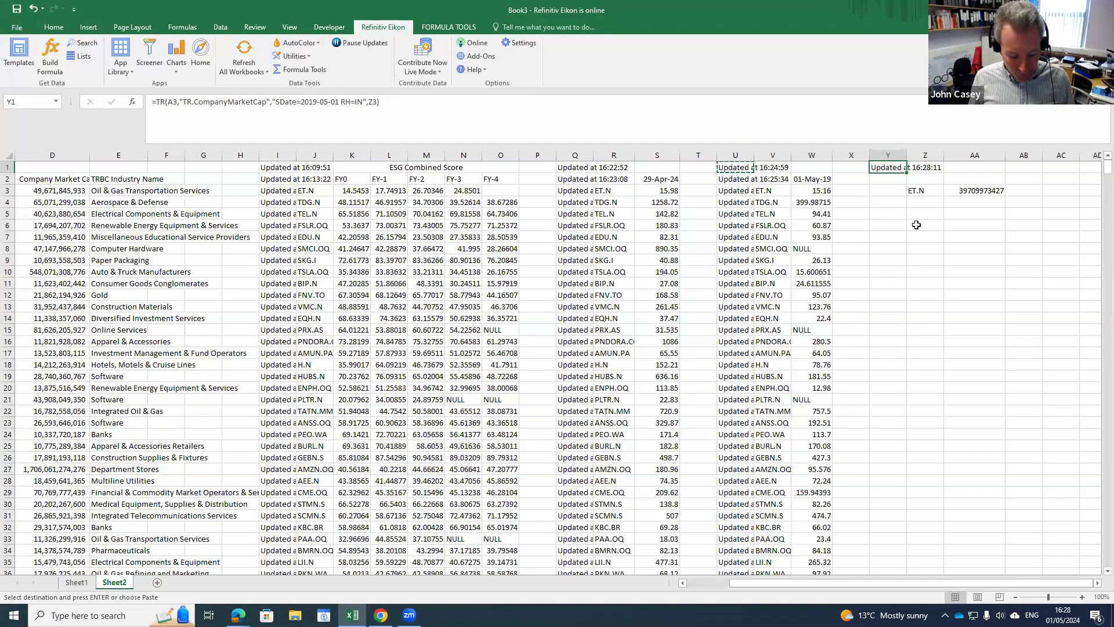
- Copy the 2019 Company Market Cap formula from Y1 into Y2:Y947
key("ctrl+c")
key("Down")
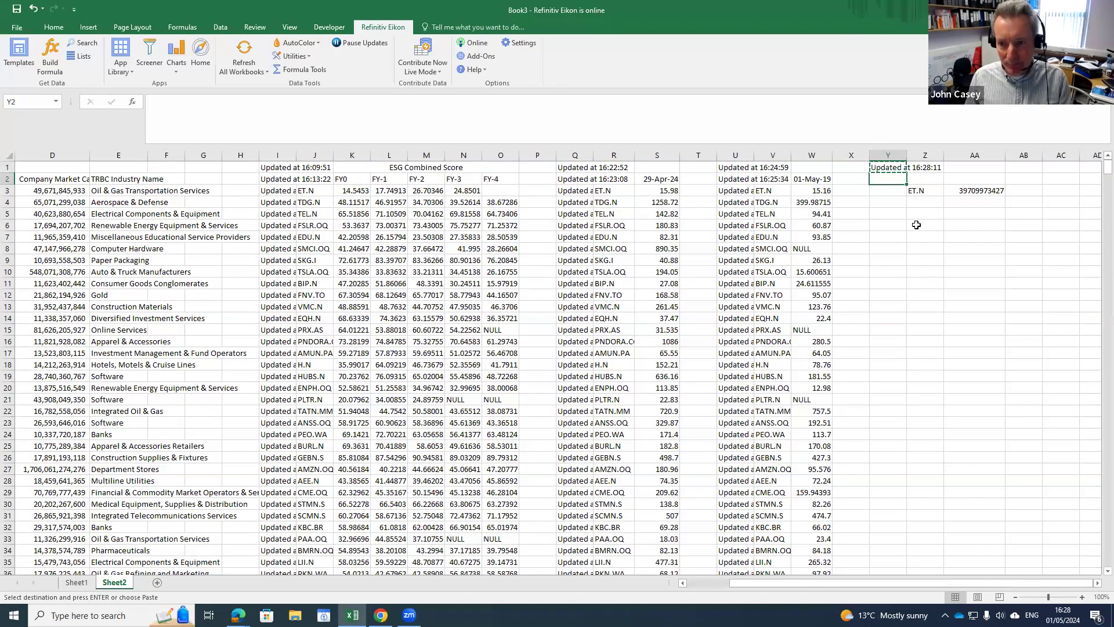
key("shift+Page_Down")
key("shift+Page_Down")
key("shift+Page_Down")
key("shift+Page_Down")
key("shift+Page_Down")
key("shift+Page_Down")
key("shift+Page_Down")
key("shift+Page_Down")
key("shift+Page_Down")
key("shift+Page_Down")
key("shift+Page_Down")
key("shift+Page_Down")
key("shift+Page_Down")
key("shift+Page_Down")
key("shift+Page_Down")
key("shift+Page_Down")
key("shift+Page_Down")
key("shift+Page_Down")
key("shift+Page_Down")
key("shift+Page_Down")
key("shift+Page_Down")
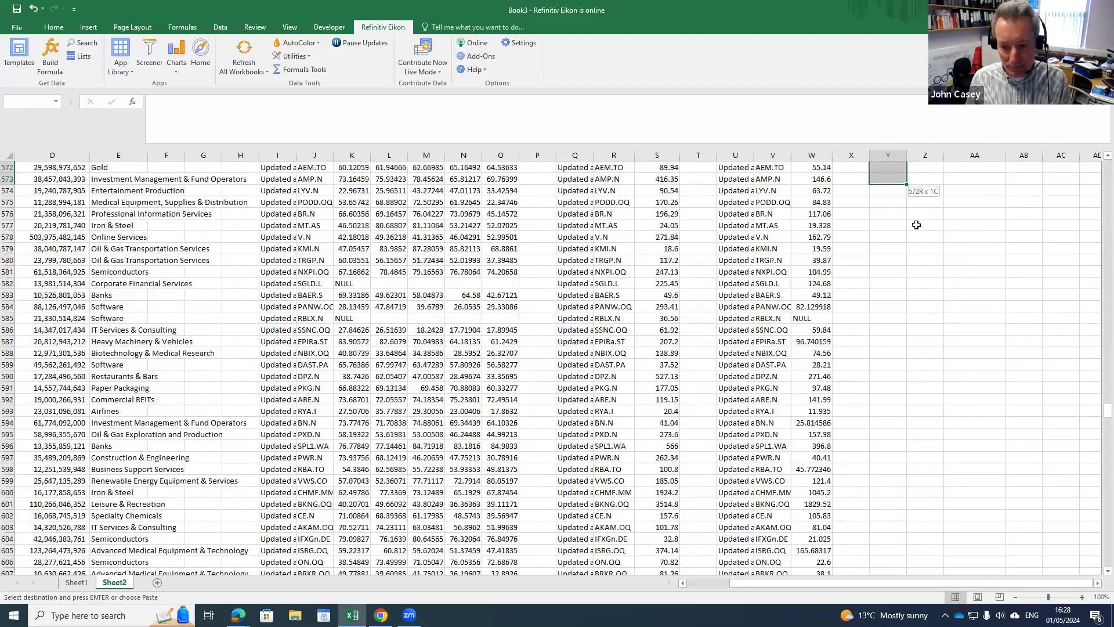
key("shift+Page_Down")
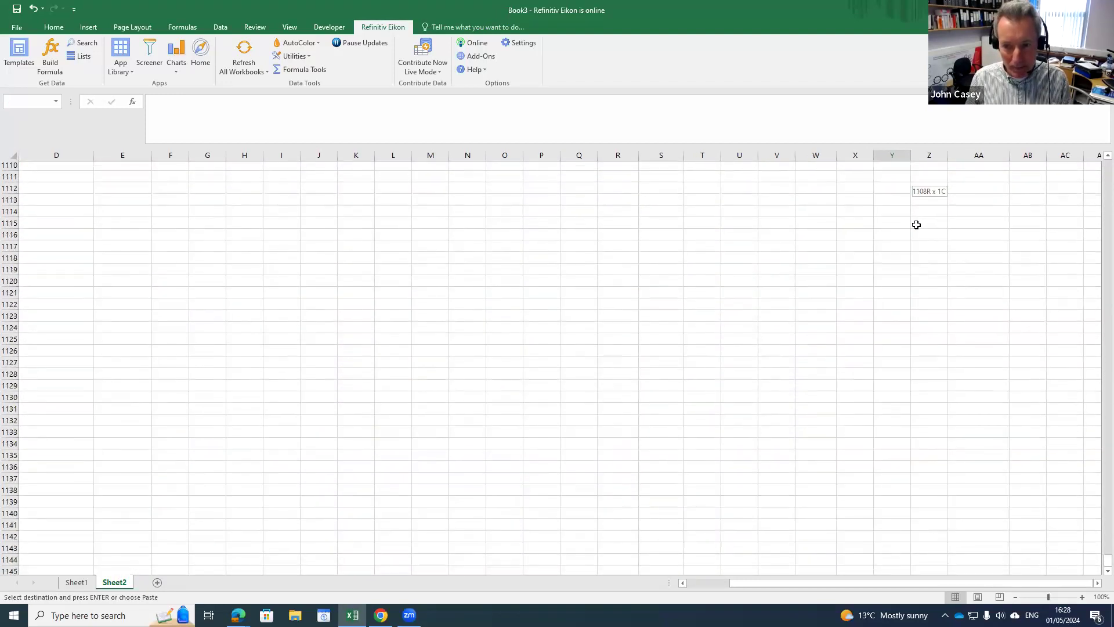
key("shift+Page_Up")
key("shift+Page_Up")
key("shift+Page_Up")
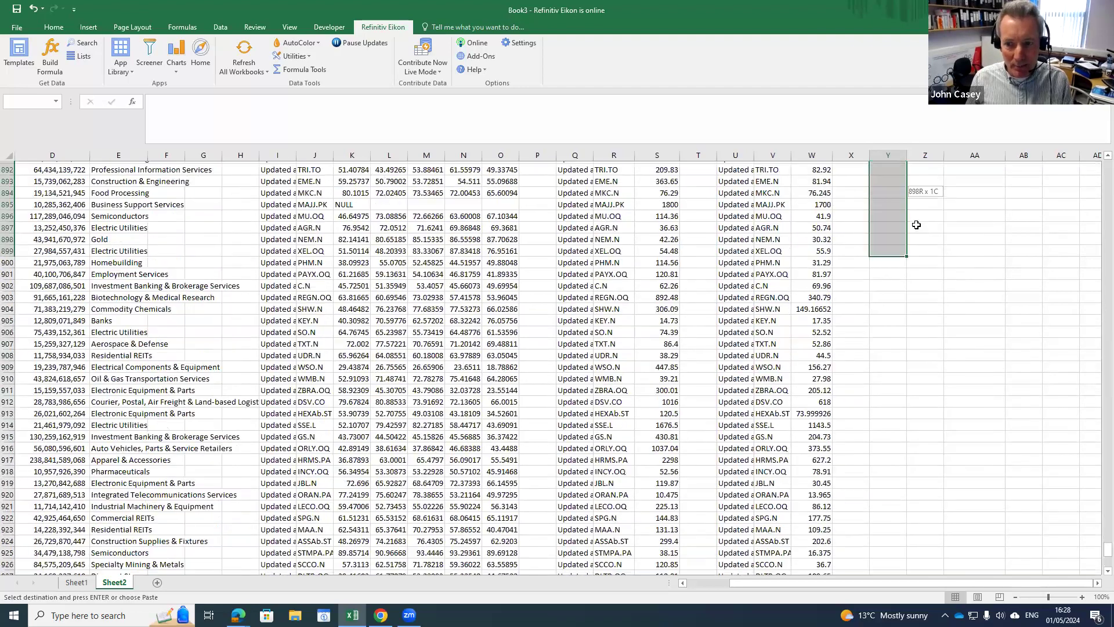
key("shift+Down")
key("shift+Down")
key("shift+Down")
key("shift+Down")
key("shift+Down")
key("shift+Down")
key("shift+Down")
key("shift+Down")
key("shift+Down")
key("shift+Down")
key("shift+Down")
key("shift+Down")
key("shift+Down")
key("shift+Down")
key("shift+Down")
key("shift+Down")
key("shift+Down")
key("shift+Down")
key("shift+Down")
key("shift+Down")
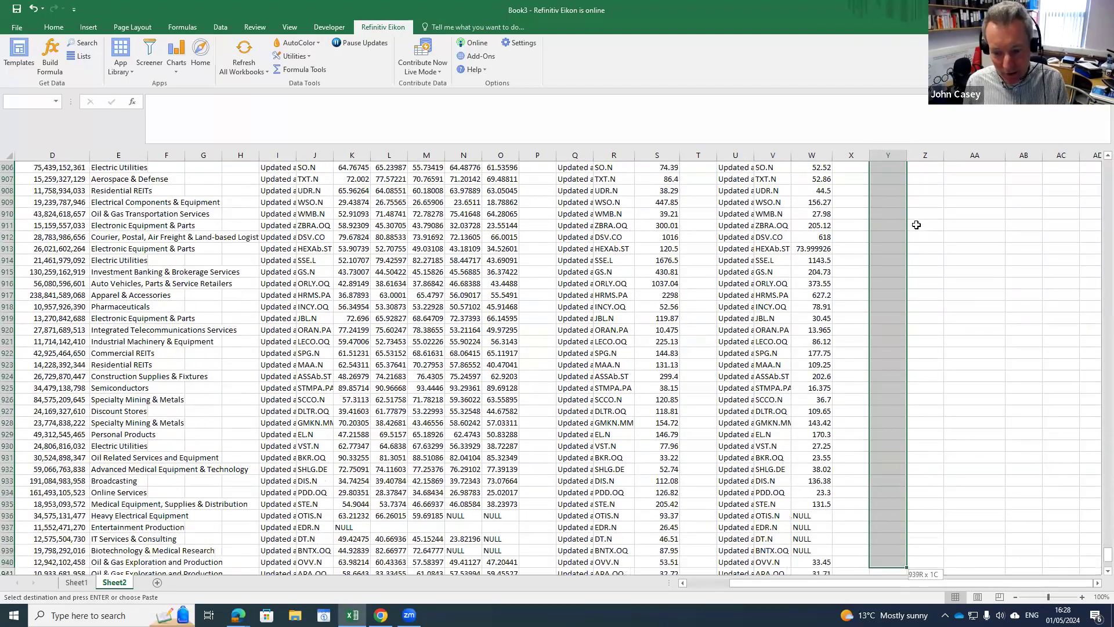
key("shift+Down")
key("shift+Down")
key("shift+Down")
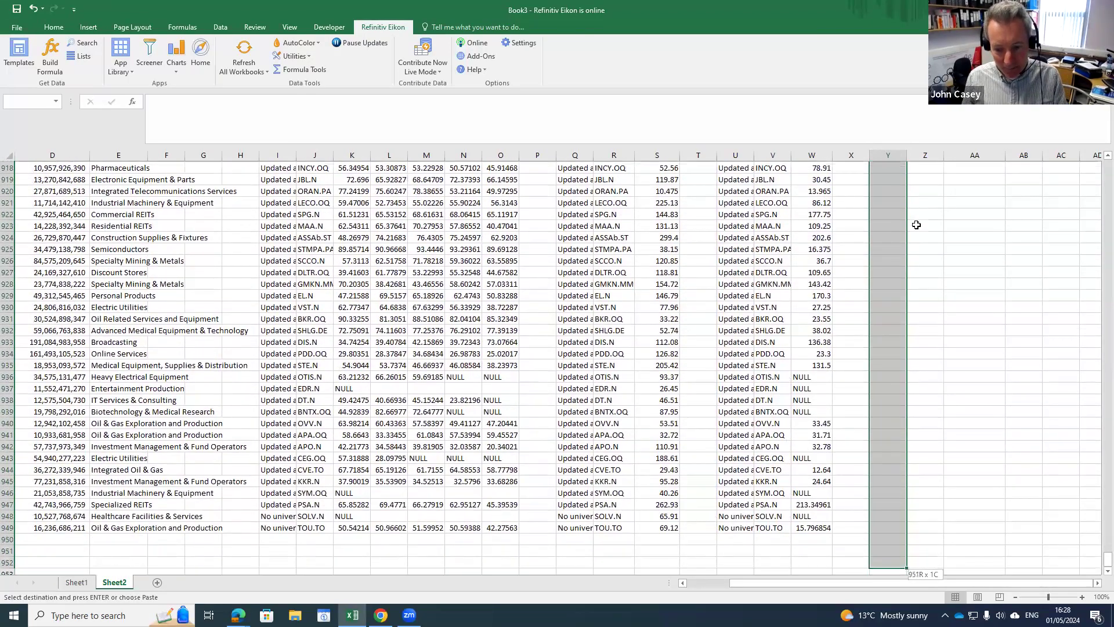
key("shift+Up")
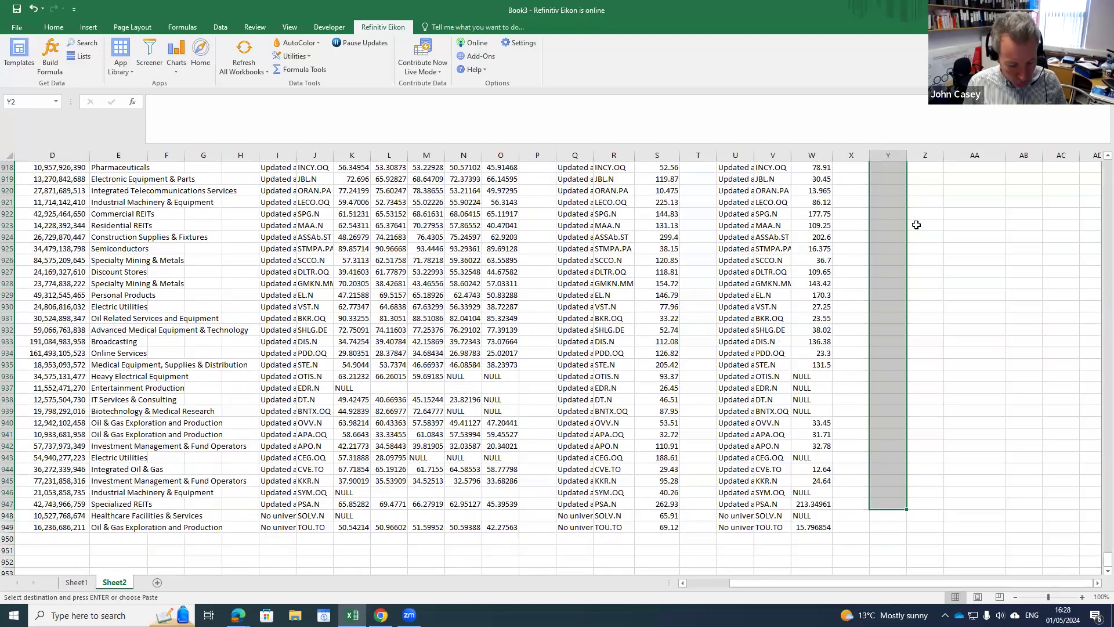
key("ctrl+v")
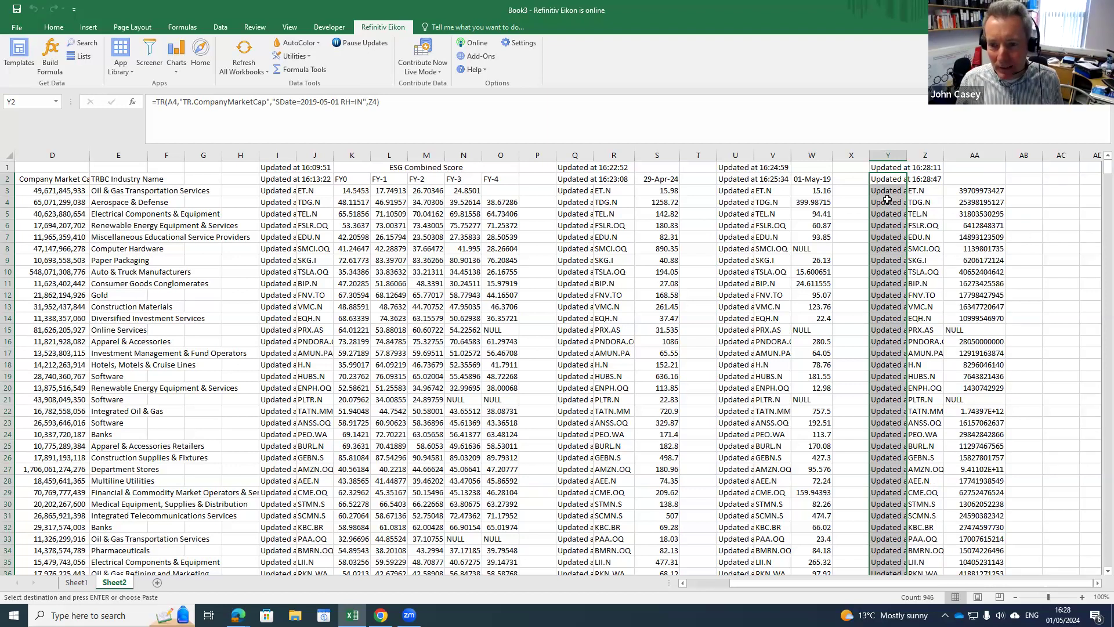
- Compare the retrieved 2019 market cap data for TDG.N in row 4 with its original entry, and review the company codes in column A
left_click(938, 202)
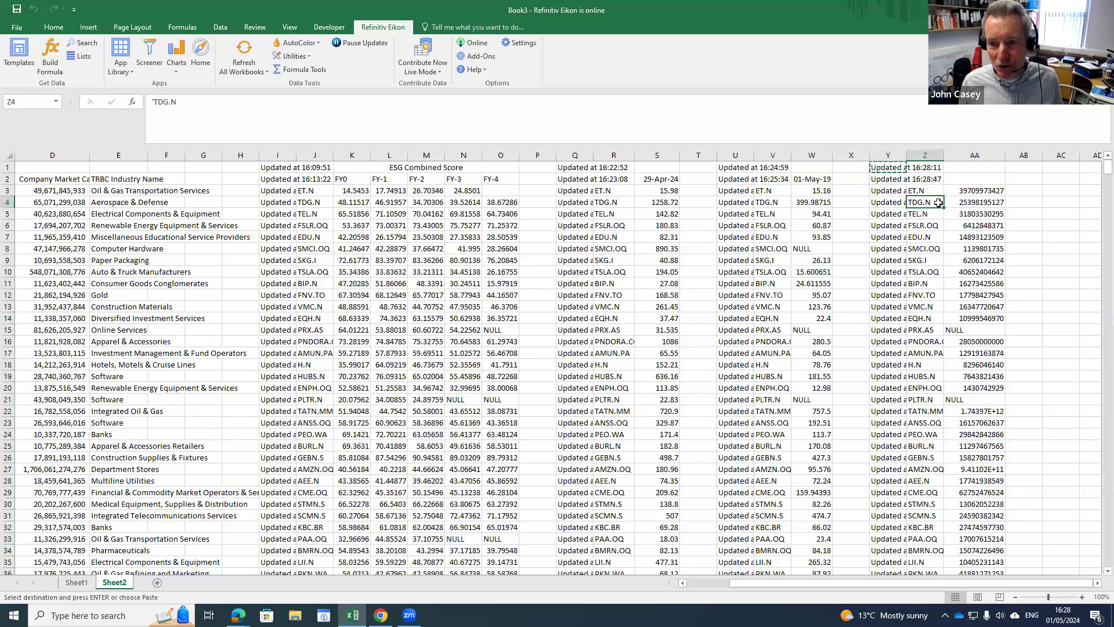
key("Left")
key("Left")
key("Left")
key("Left")
key("Left")
key("Left")
key("Left")
key("Left")
key("Left")
key("Left")
key("Left")
key("Left")
key("Left")
key("Left")
key("Left")
key("Left")
key("Left")
key("Left")
key("Left")
key("Left")
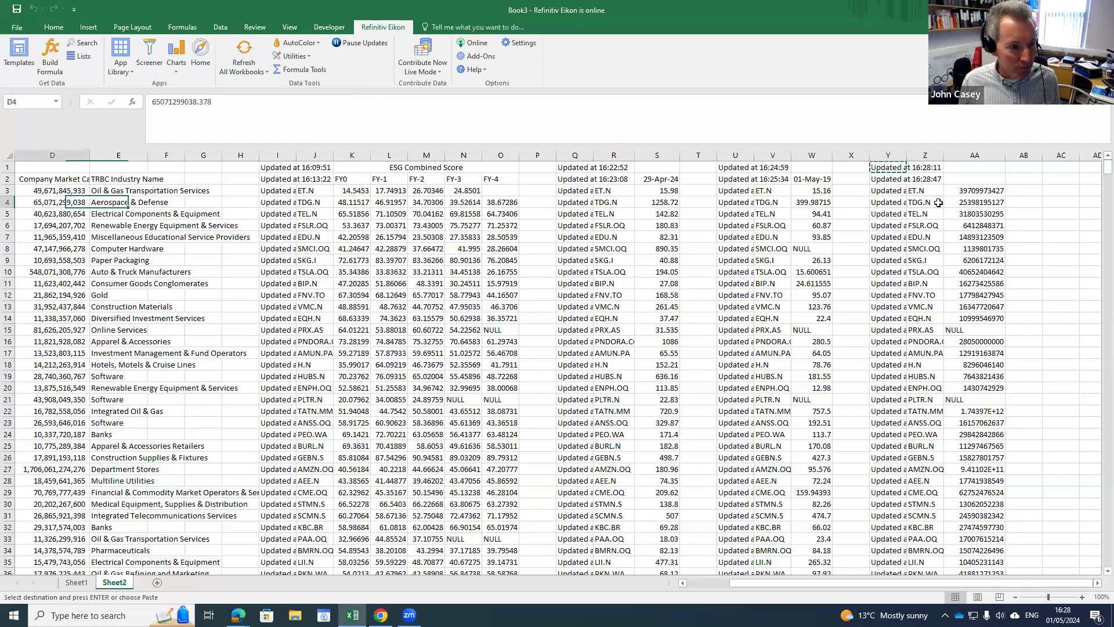
key("Left")
key("Left")
key("Left")
key("Down")
key("Down")
key("Down")
key("Down")
key("Down")
key("Down")
key("Down")
key("Down")
key("Down")
key("Down")
key("Down")
key("Down")
key("Down")
key("Down")
key("Down")
key("Down")
key("Down")
key("Down")
key("Down")
key("Down")
key("Down")
key("Down")
key("Down")
key("Down")
key("Up")
key("Up")
key("Up")
key("Up")
key("Down")
- Check the retrieved 2019 market cap data in the last rows of column Z, down to row 949
key("Right")
key("Right")
key("Right")
key("Right")
key("Right")
key("Right")
key("Right")
key("Right")
key("Right")
key("Right")
key("Right")
key("Right")
key("Right")
key("Right")
key("Right")
key("Right")
key("Right")
key("Right")
key("Right")
key("Right")
key("Right")
key("Right")
key("Right")
key("Right")
key("Right")
key("ctrl+Down")
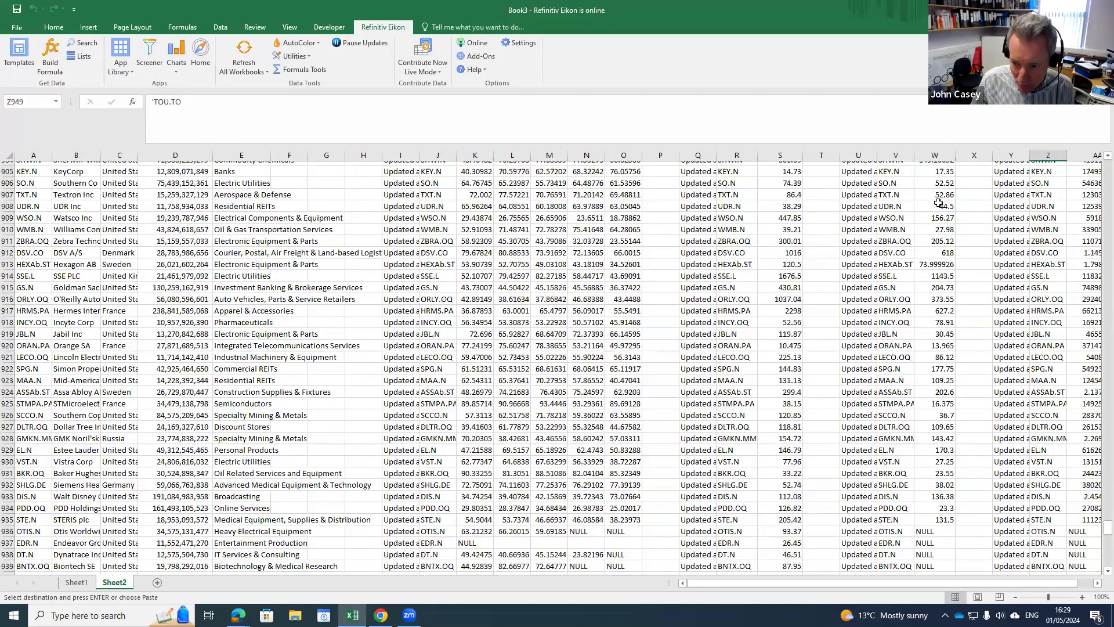
key("Up")
key("Up")
key("Left")
key("Right")
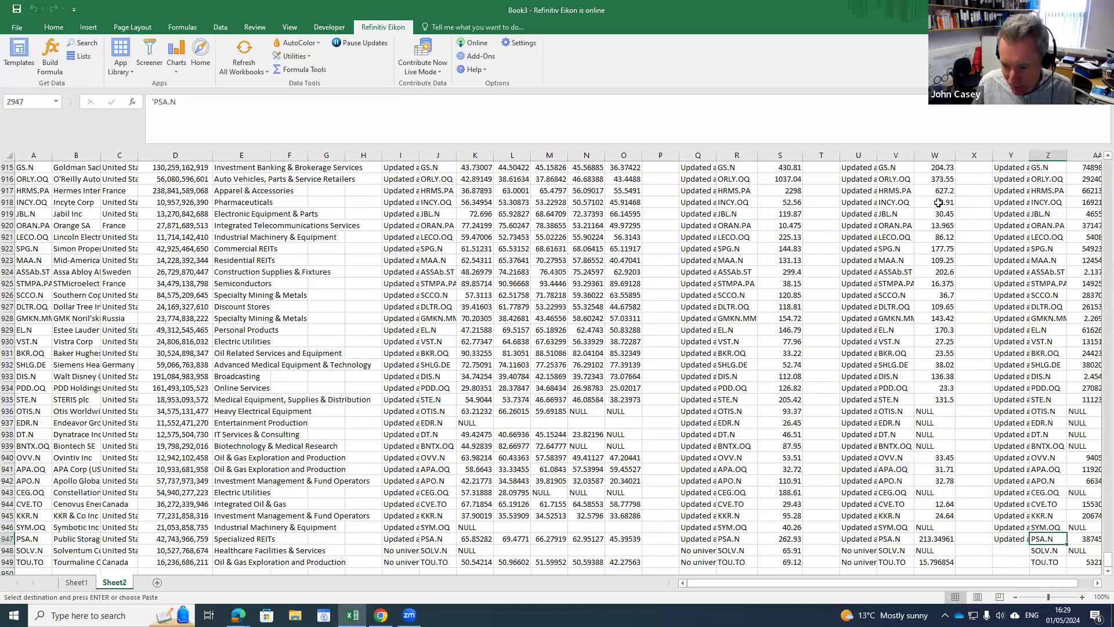
- Review the retrieved data across row 947, from the 2019 market cap columns back to the company code in column A
key("Right")
key("Right")
key("Right")
key("Right")
key("Right")
key("Left")
key("Left")
key("Left")
key("Left")
key("Left")
key("Left")
key("Left")
key("Left")
key("Left")
key("Left")
key("Left")
key("Left")
key("Left")
key("Left")
key("Left")
key("Left")
key("Left")
key("Left")
key("Left")
key("Left")
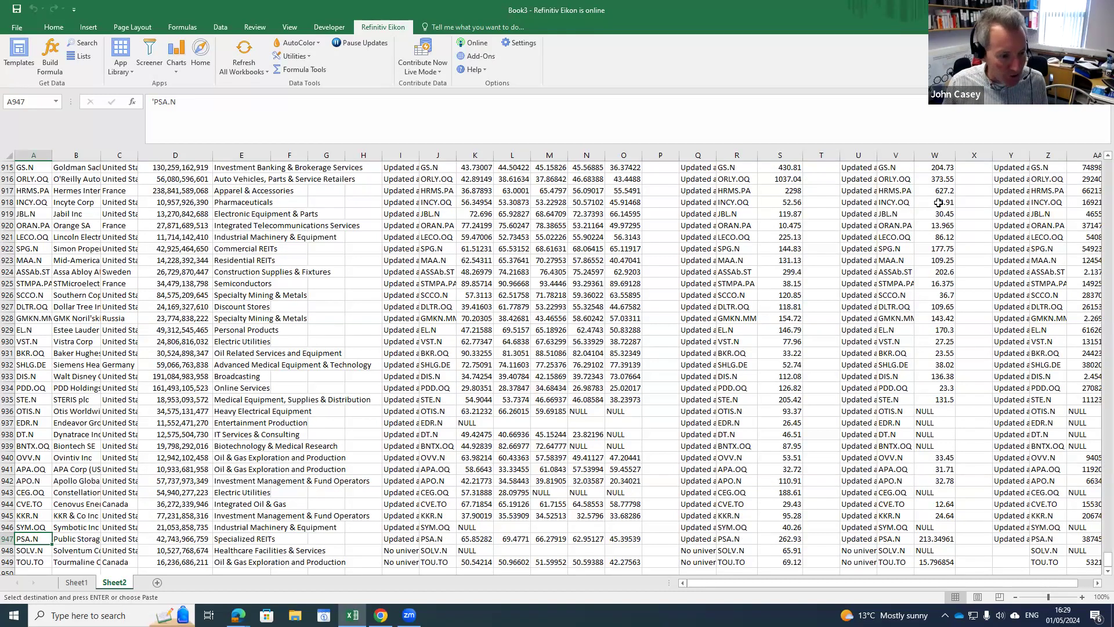
- Return to the top of the sheet and inspect the ESG Combined Score formula in cell I1
key("ctrl+Up")
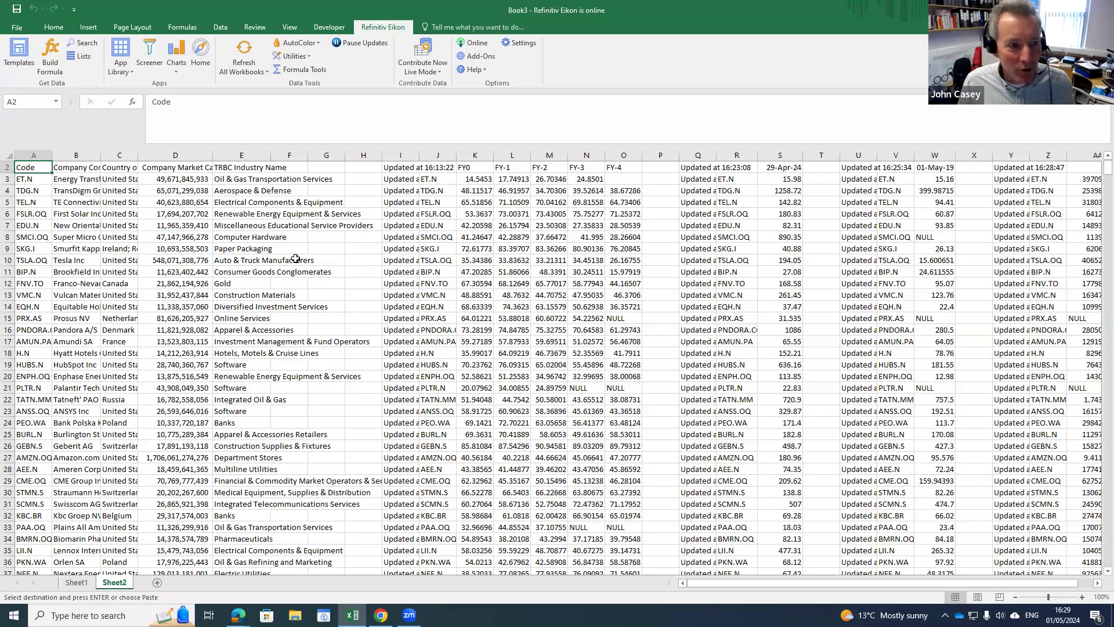
key("Up")
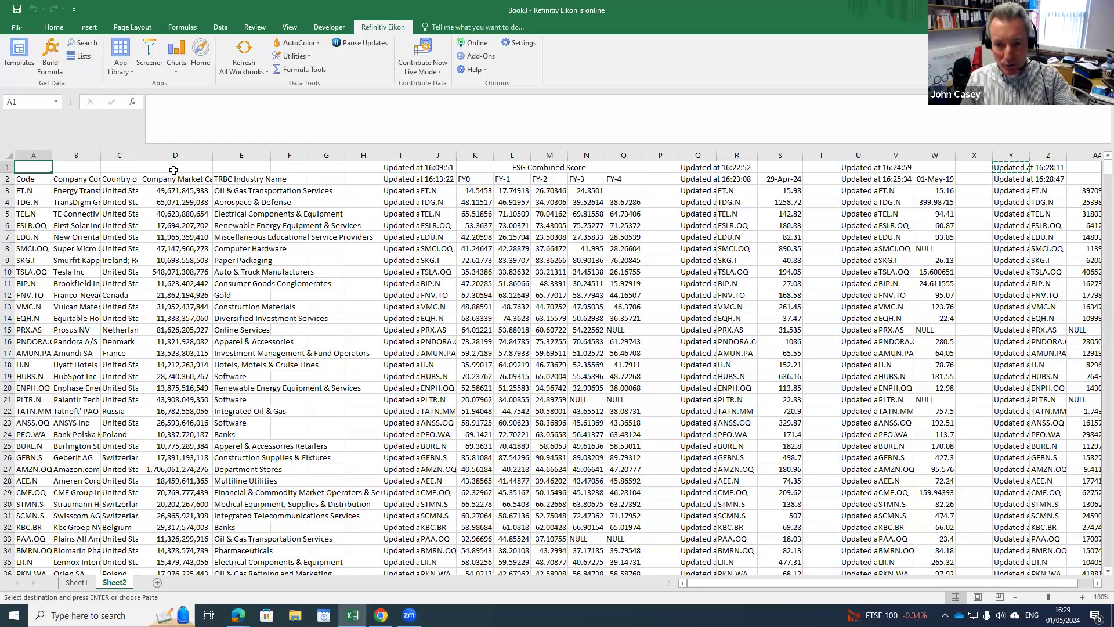
key("Right")
key("Right")
key("Right")
key("Right")
key("Right")
key("Right")
key("Right")
key("Right")
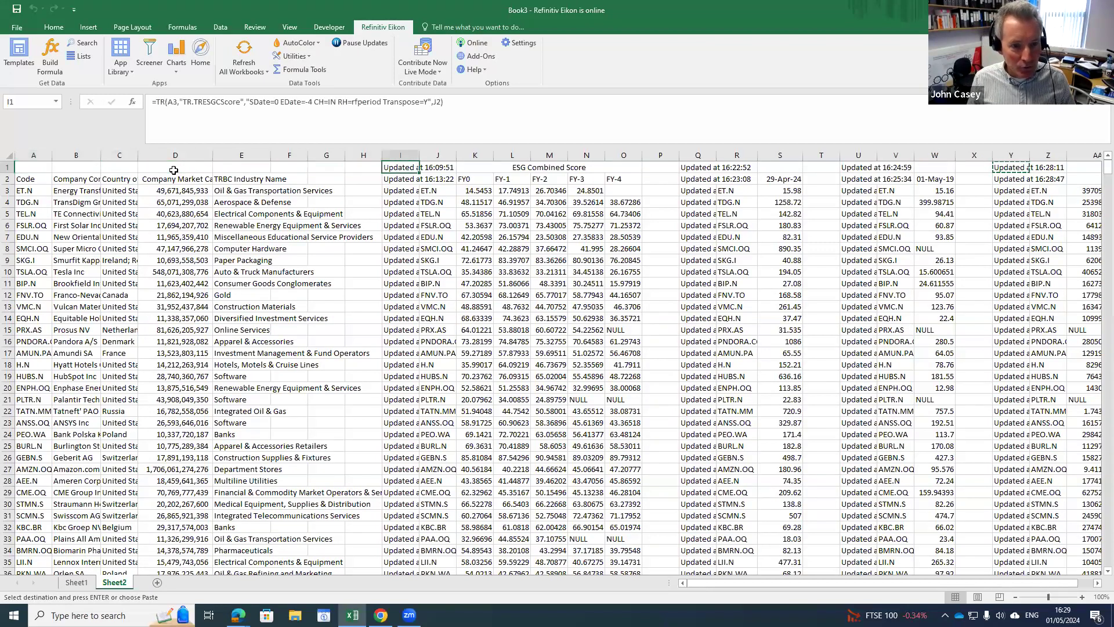
- Review the data retrieval formulas in row 1, from the ESG score formula in I1 to the close price formula in U1
key("Down")
key("Down")
key("Down")
key("Down")
key("Up")
key("Up")
key("Up")
key("Up")
key("Right")
key("Right")
key("Right")
key("Right")
key("Right")
key("Right")
key("Right")
key("Right")
key("Left")
key("Left")
key("Left")
key("Left")
key("Down")
key("Up")
key("Right")
key("Right")
key("Right")
key("Right")
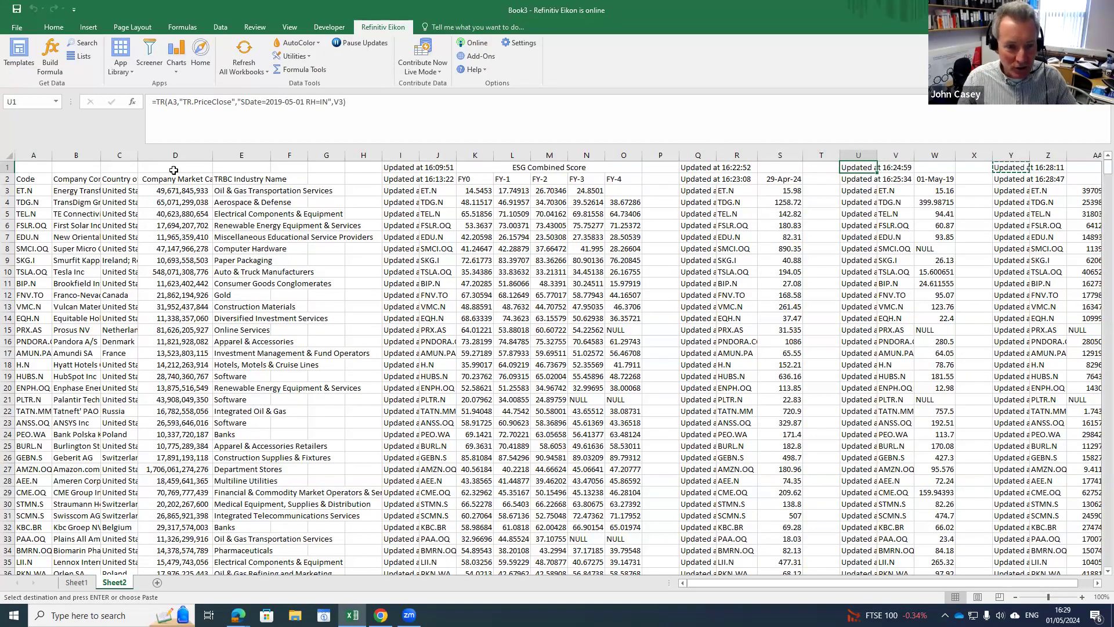
- Copy the entire contents of Sheet2 into a new worksheet, starting at A1
left_click(16, 159)
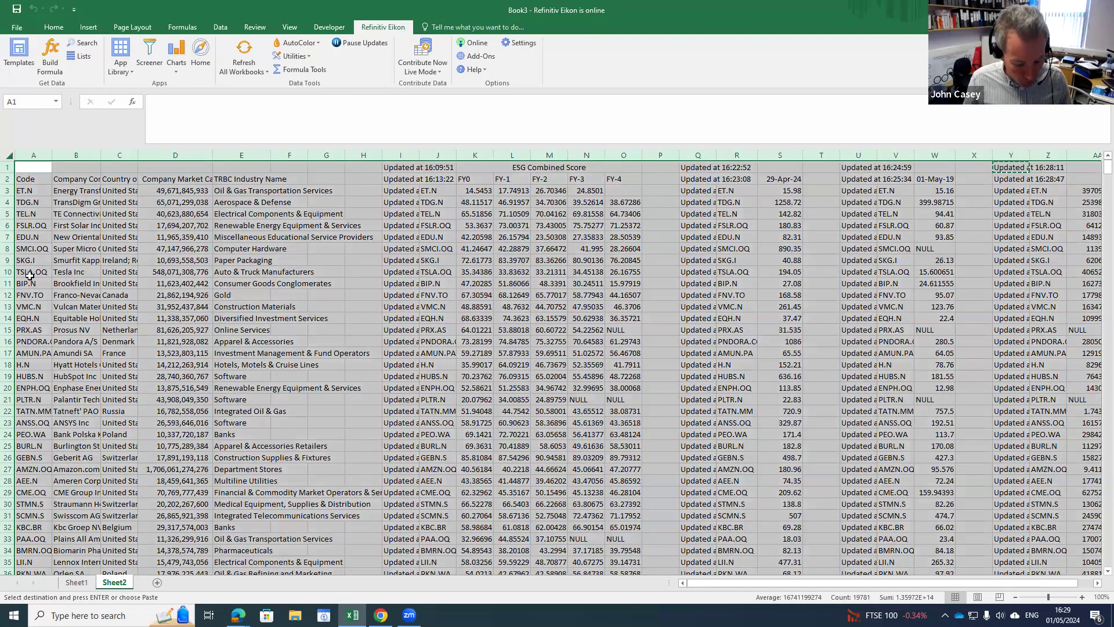
key("ctrl+c")
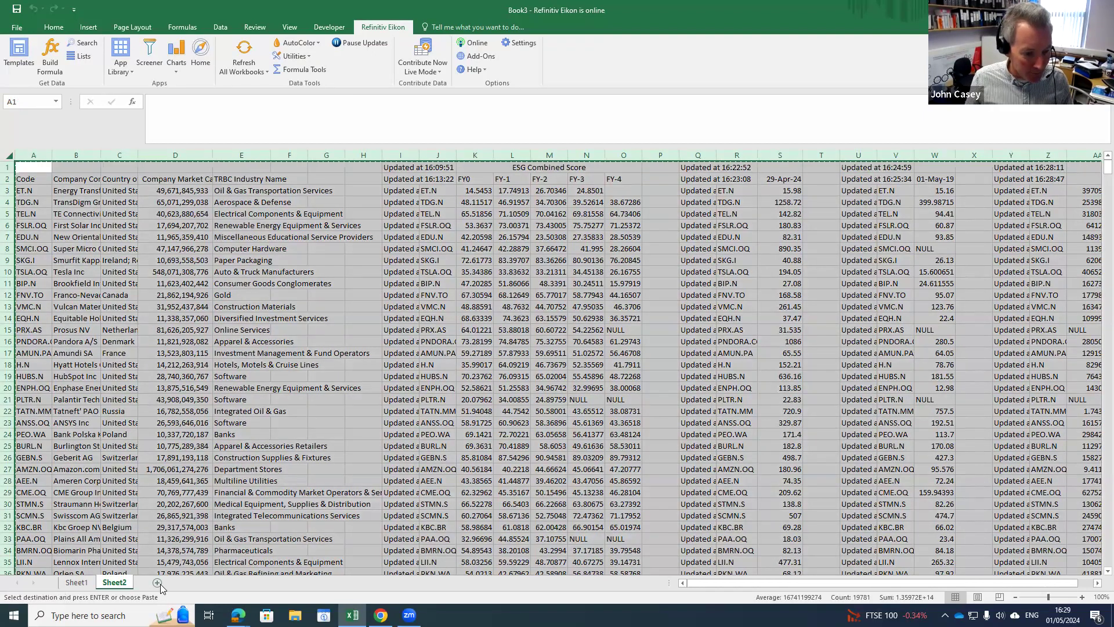
left_click(189, 582)
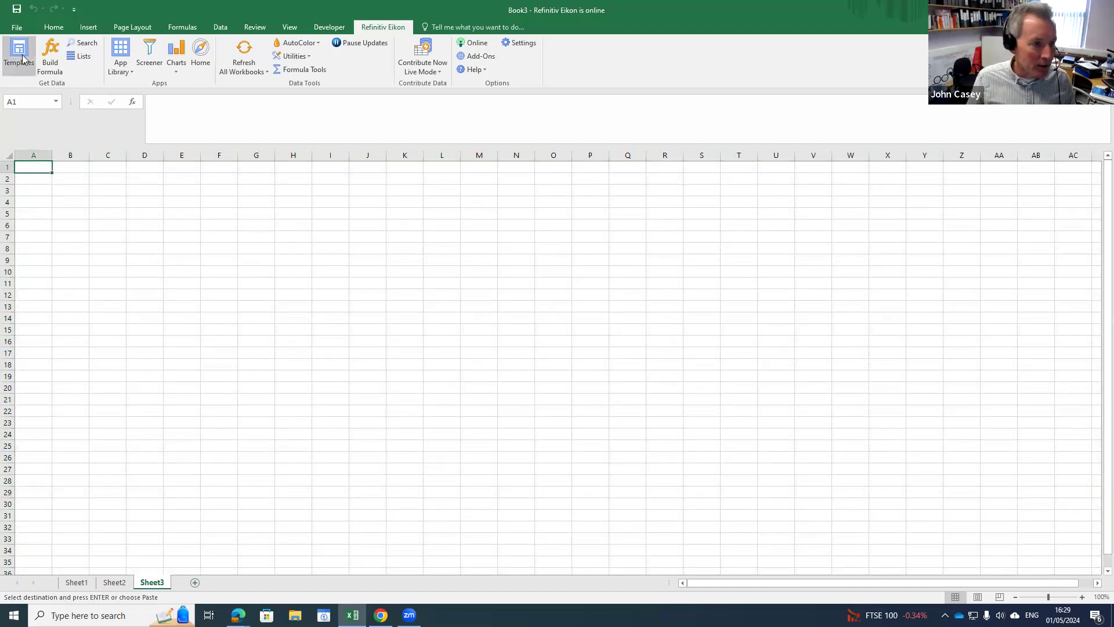
left_click(51, 27)
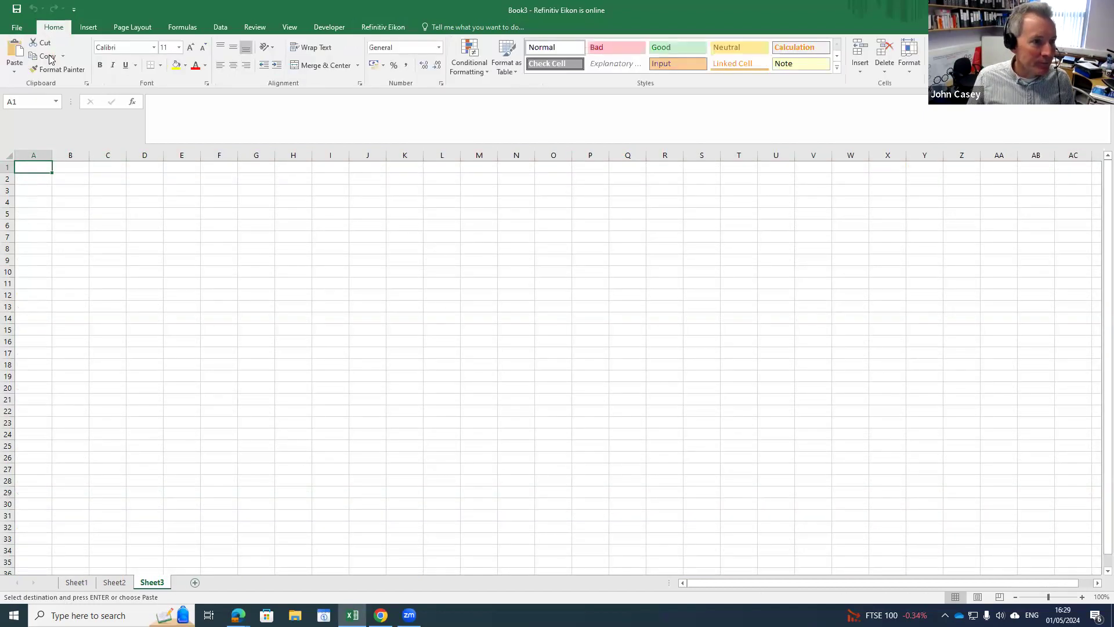
left_click(15, 71)
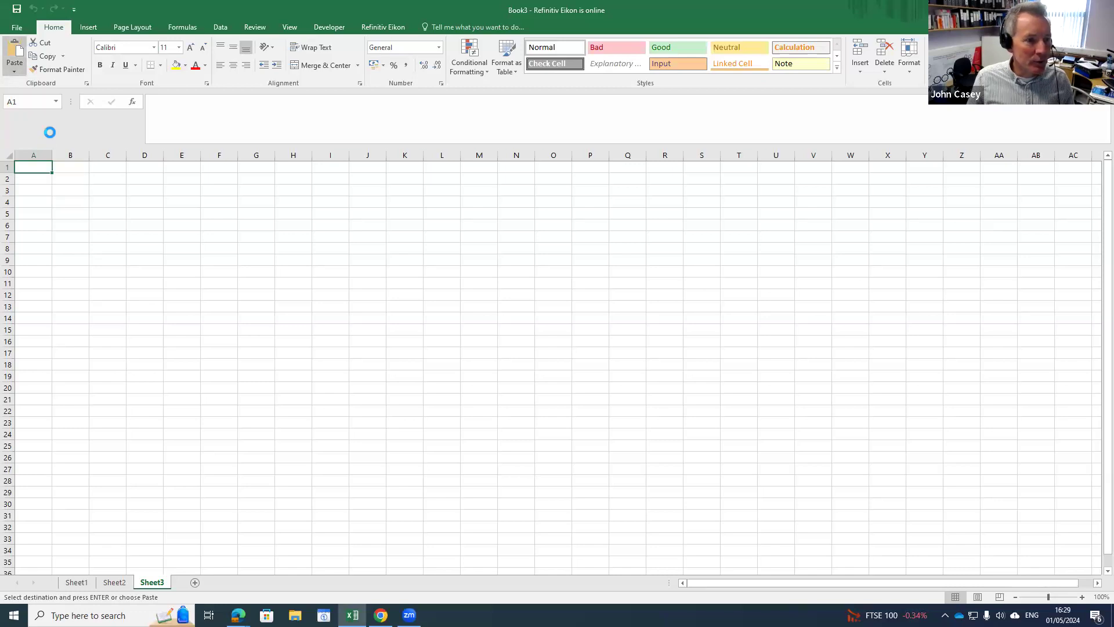
left_click(47, 145)
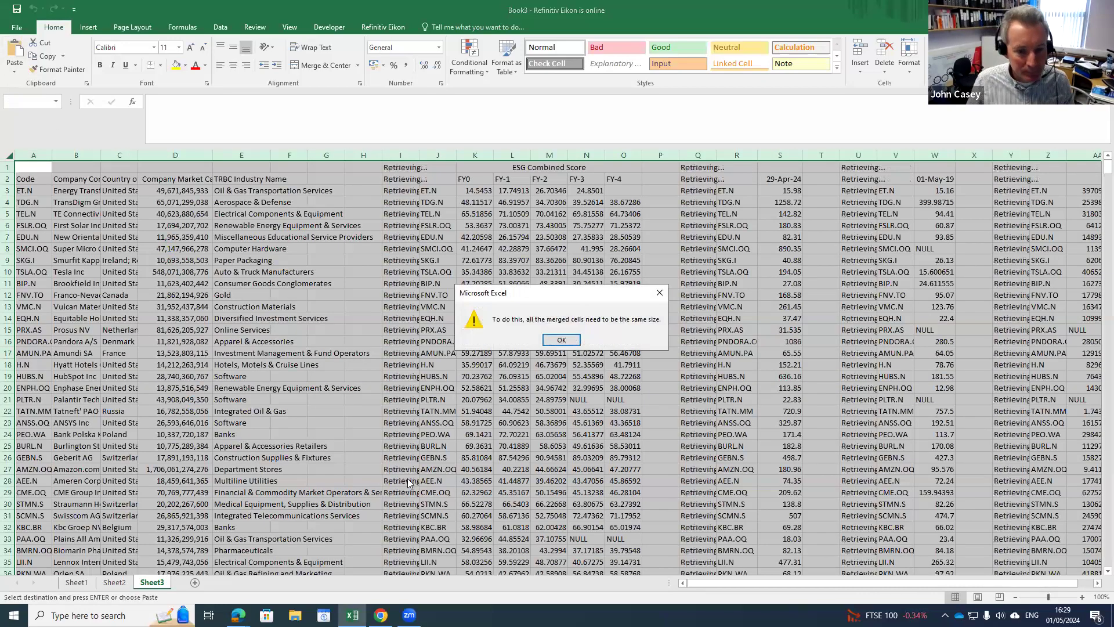
left_click(561, 341)
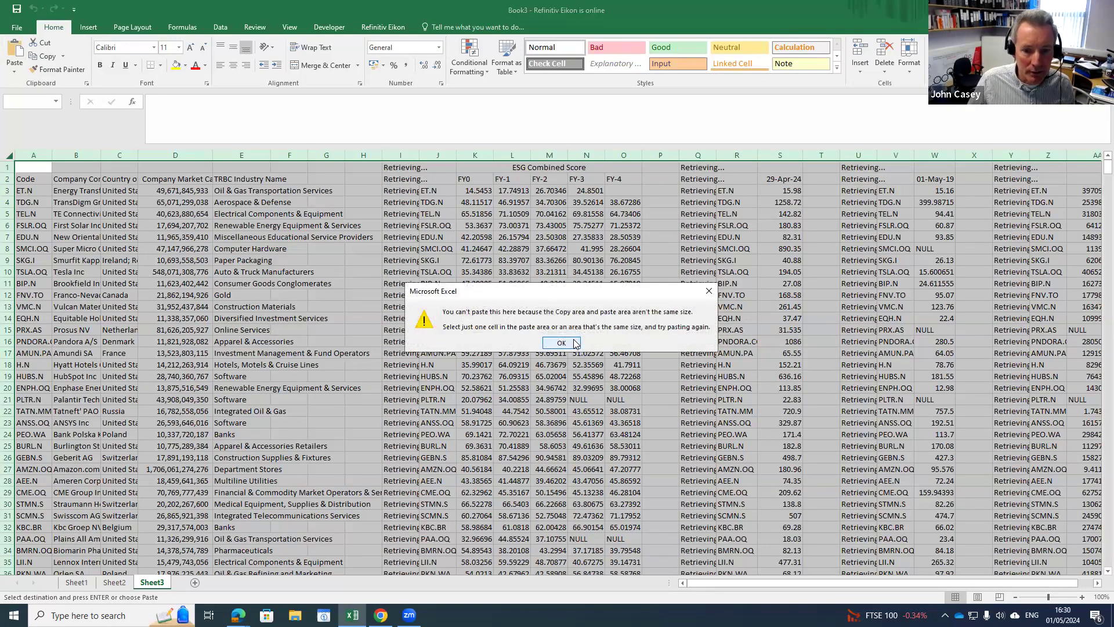
left_click(574, 341)
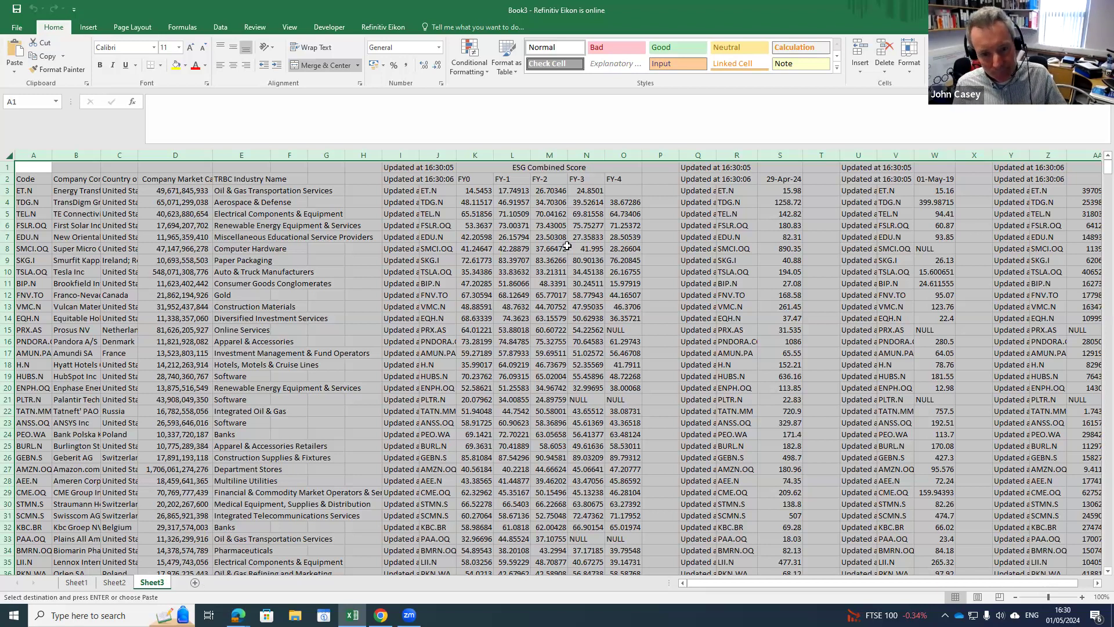
- Compare the ESG score formula in I1 on Sheet2 with its copy in I1 on Sheet3
left_click(438, 272)
key("ctrl+Page_Up")
left_click(463, 211)
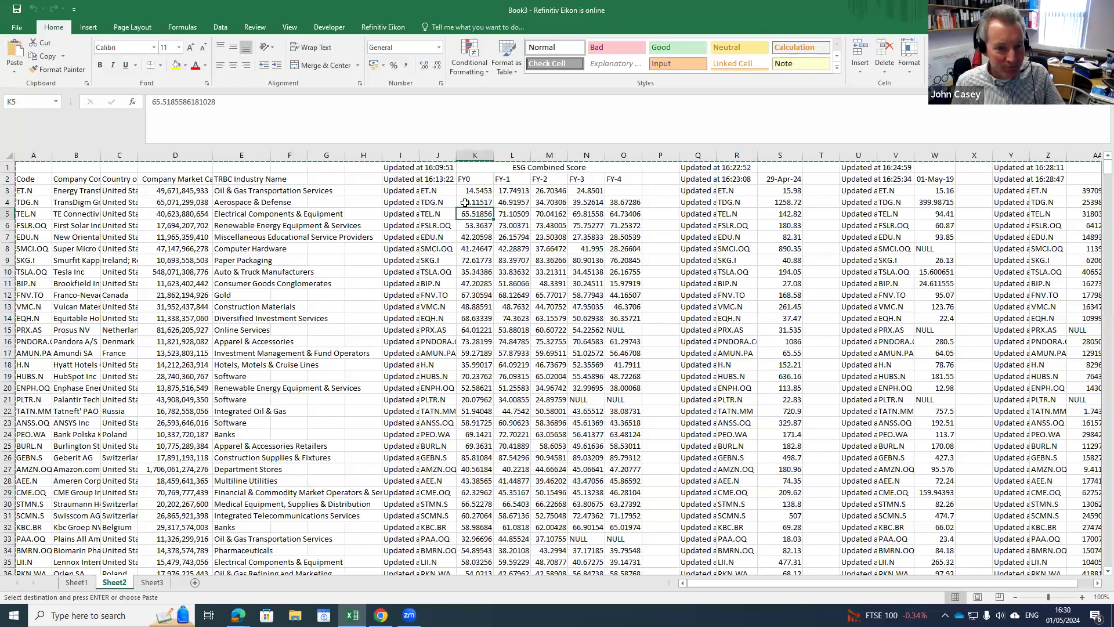
key("Up")
key("Up")
key("Up")
key("Up")
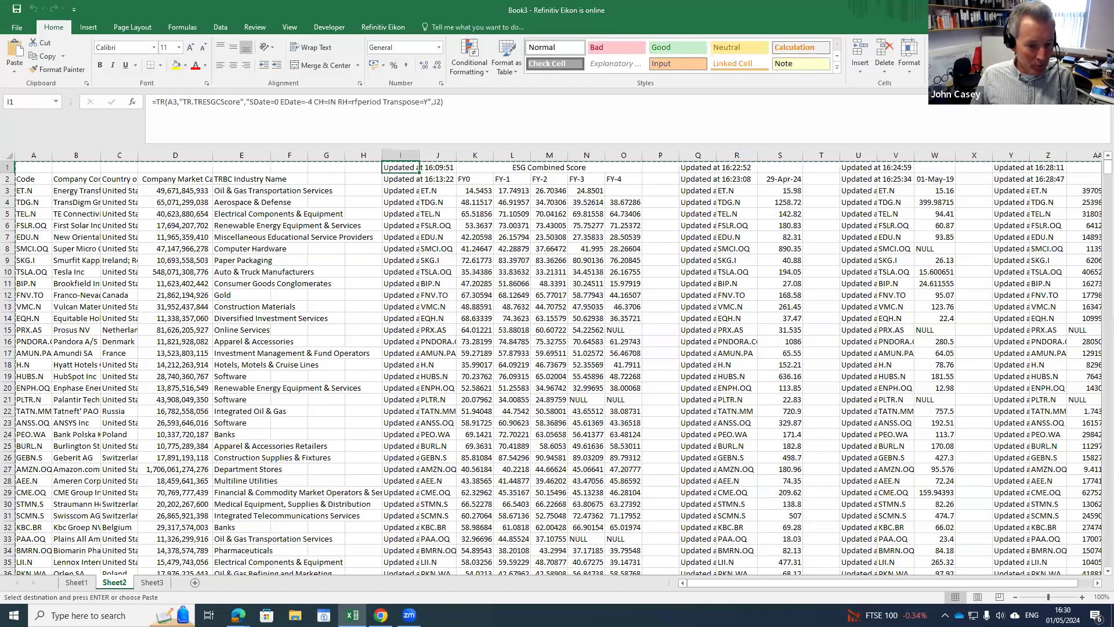
left_click(148, 582)
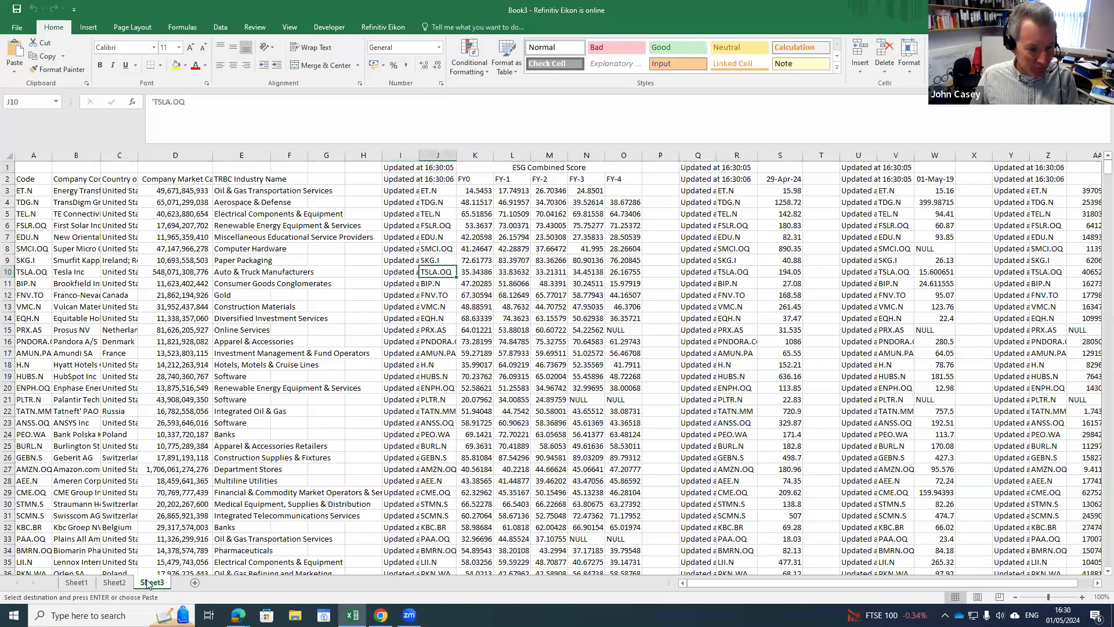
left_click(389, 227)
left_click(406, 167)
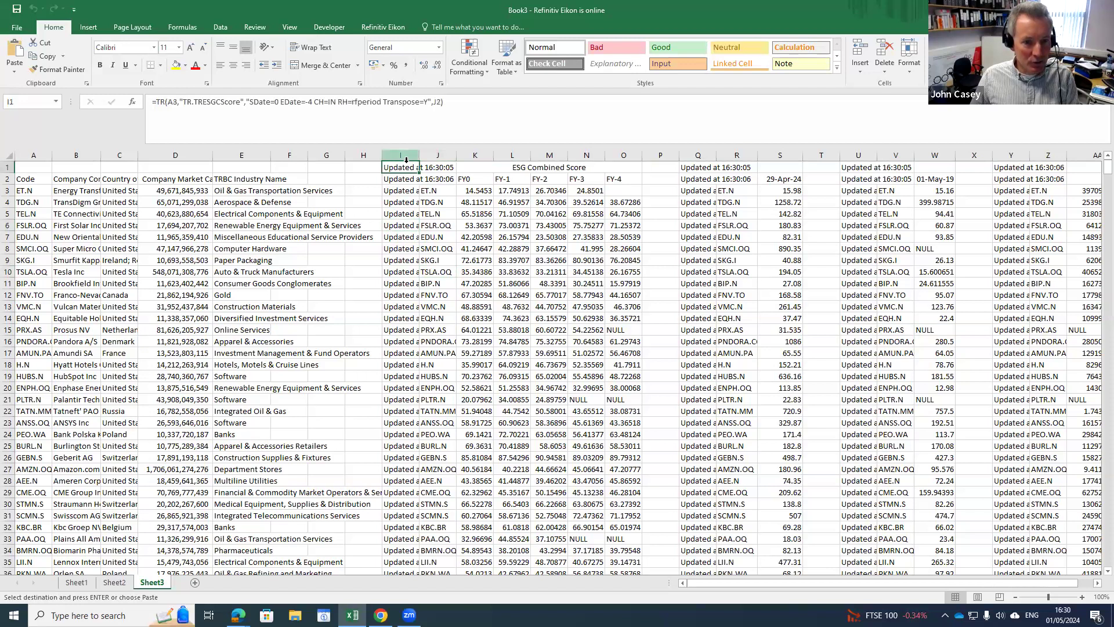
- Clear the contents of the retrieval formula columns I, Q, U and Y on Sheet3
left_click(404, 157)
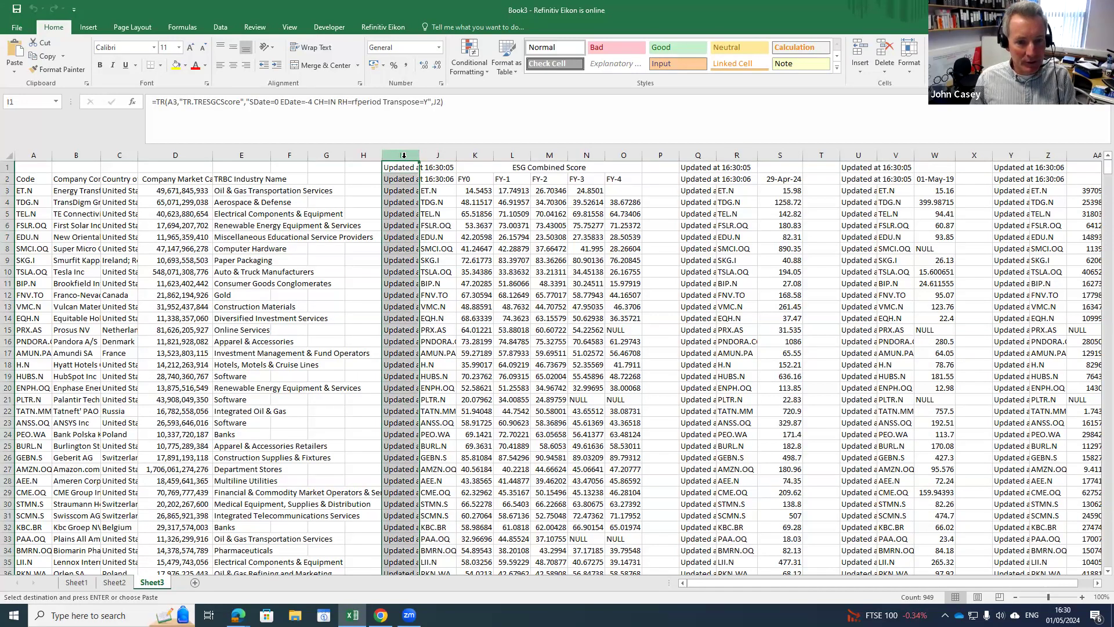
key("Escape")
key("Delete")
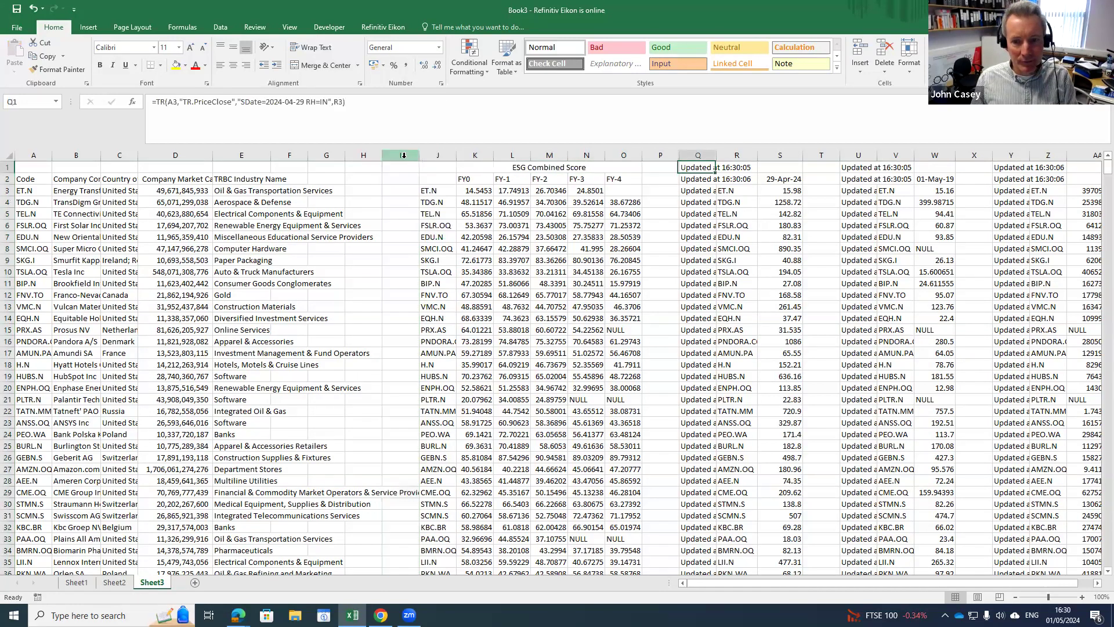
left_click(690, 150)
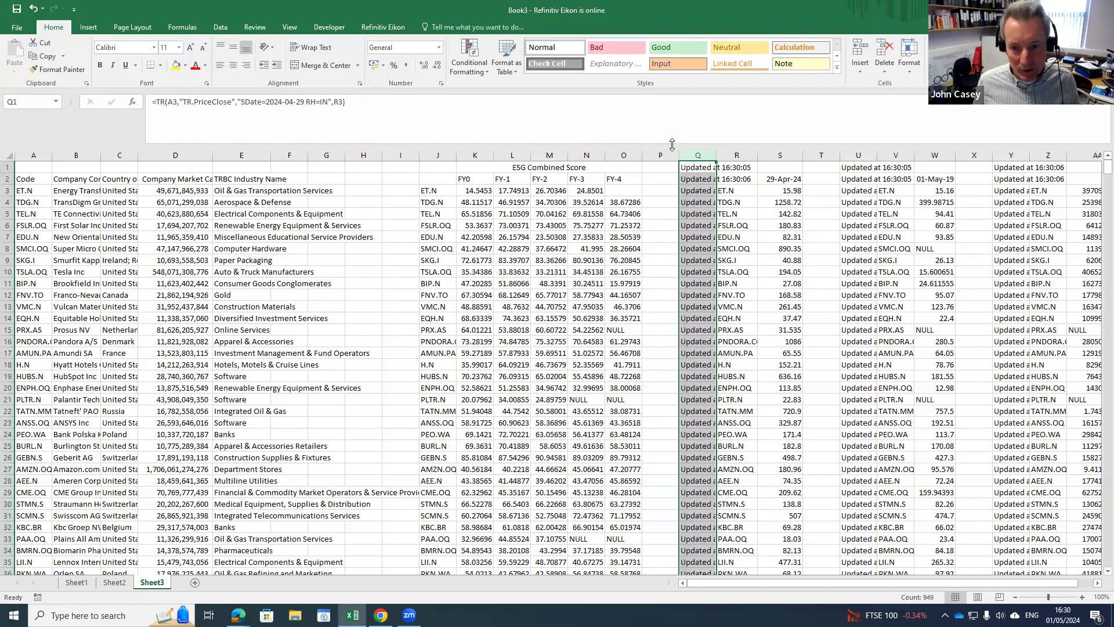
key("Delete")
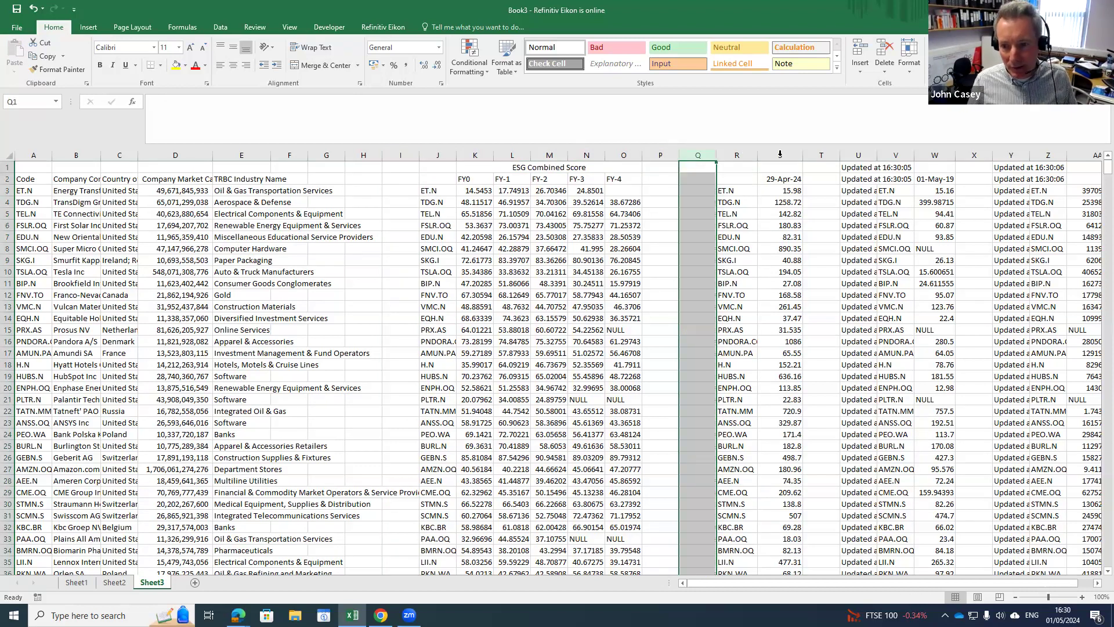
left_click(850, 152)
key("Delete")
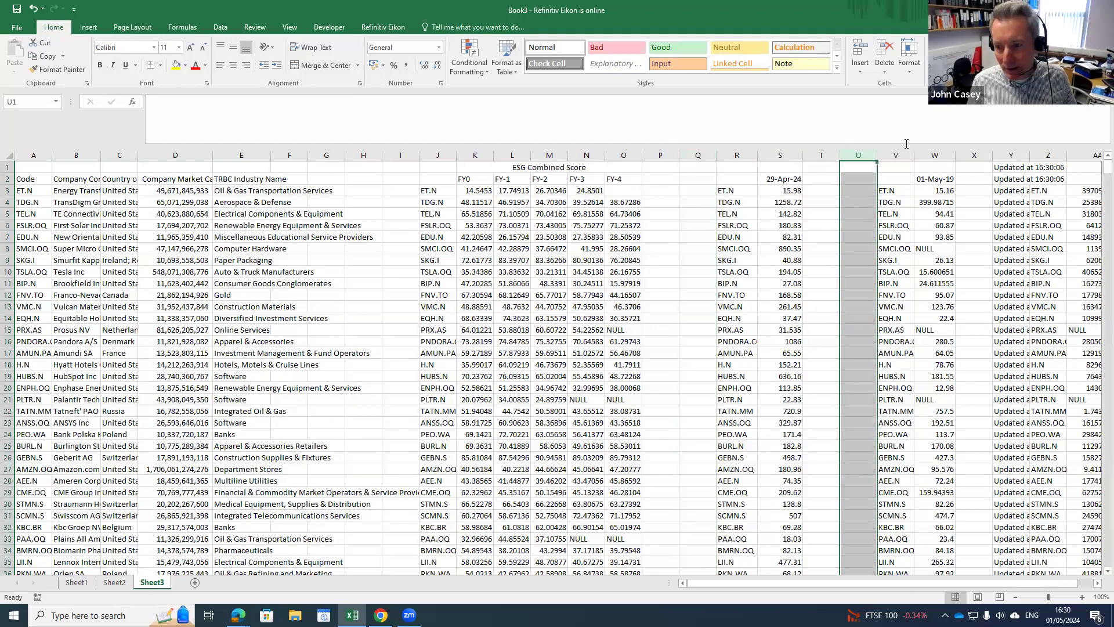
left_click(1013, 156)
key("Delete")
- Return to cell A1 and widen column B to show more of the company names
key("Left")
key("Left")
key("Left")
key("Left")
key("Left")
key("Left")
key("Left")
key("Left")
key("Left")
key("Left")
key("Left")
key("Left")
key("Left")
key("Left")
key("Left")
key("Left")
key("Left")
key("Left")
key("Left")
key("Left")
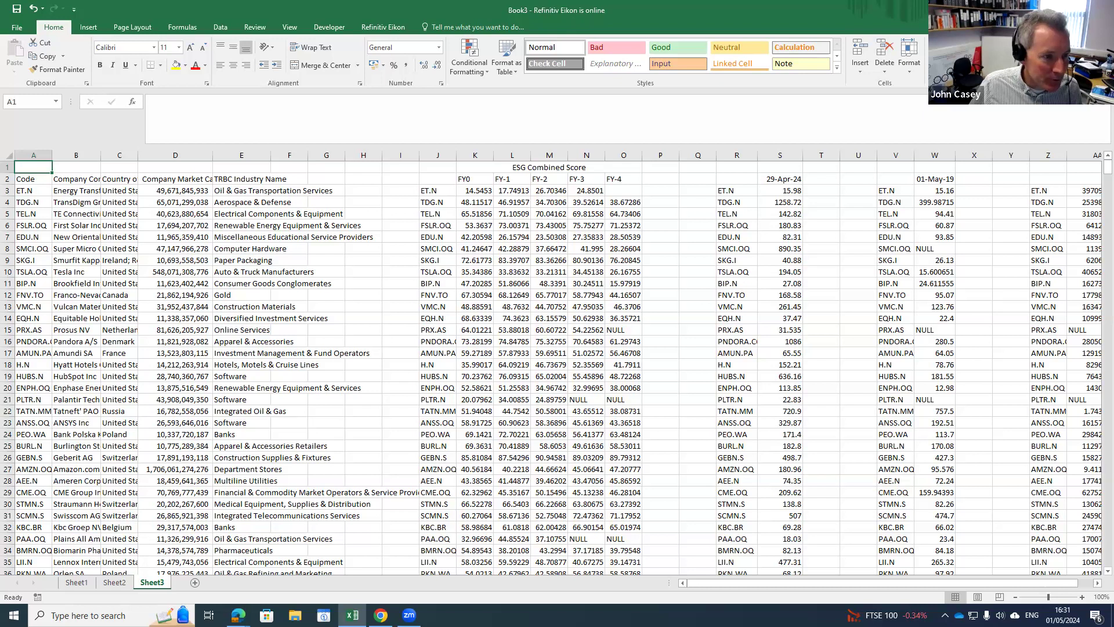
left_click_drag(101, 155, 123, 156)
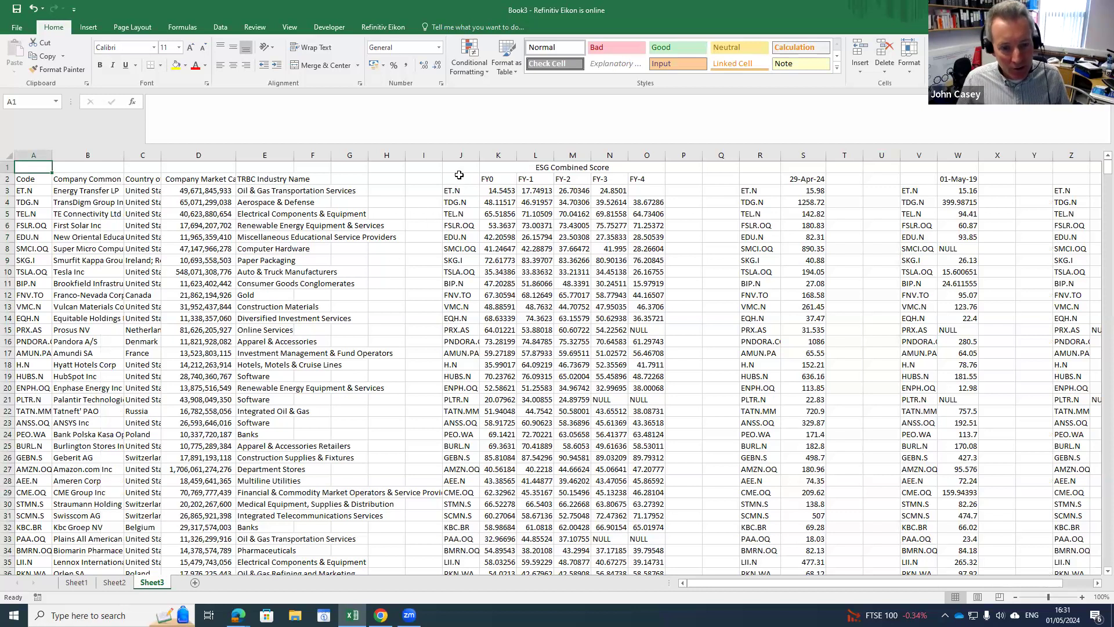
- Delete the empty columns F through I between the industry names and the ESG data
mouse_move(409, 615)
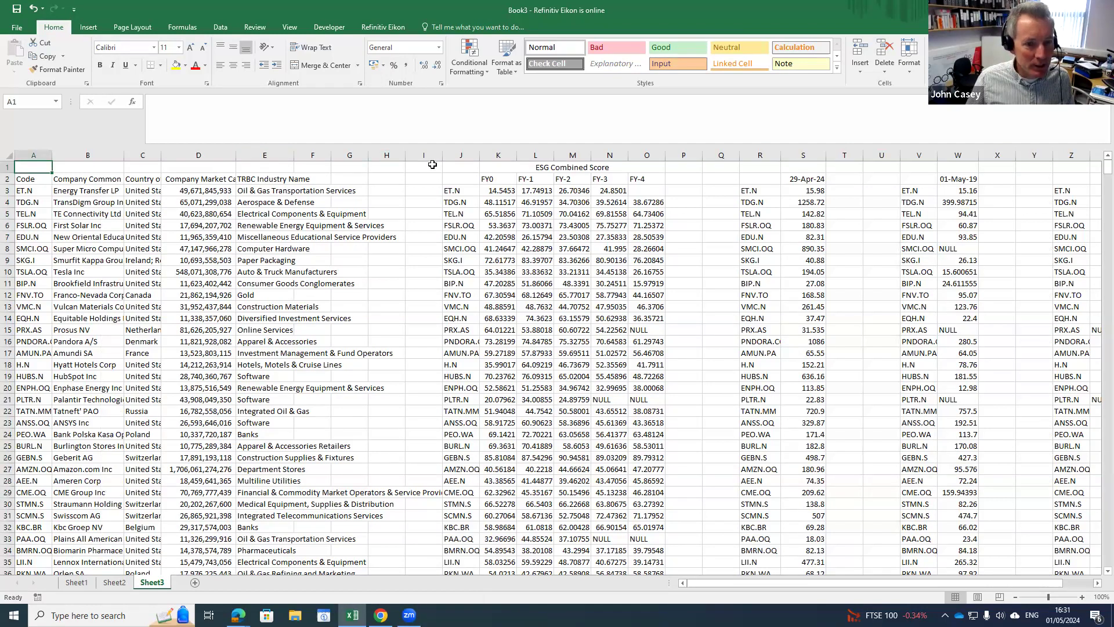
left_click_drag(313, 155, 423, 155)
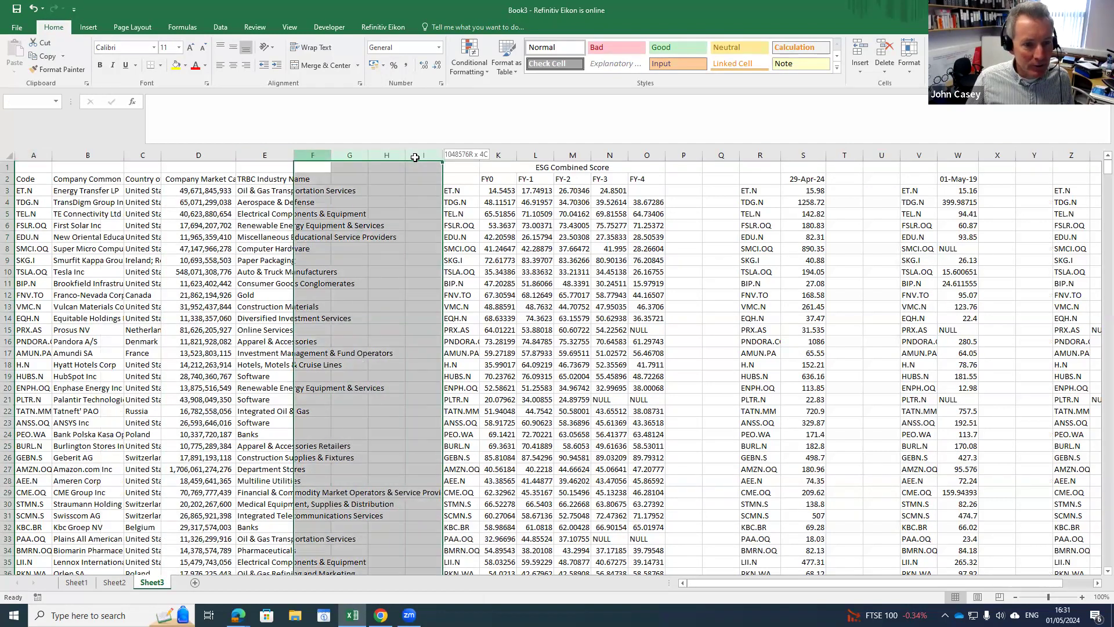
right_click(386, 198)
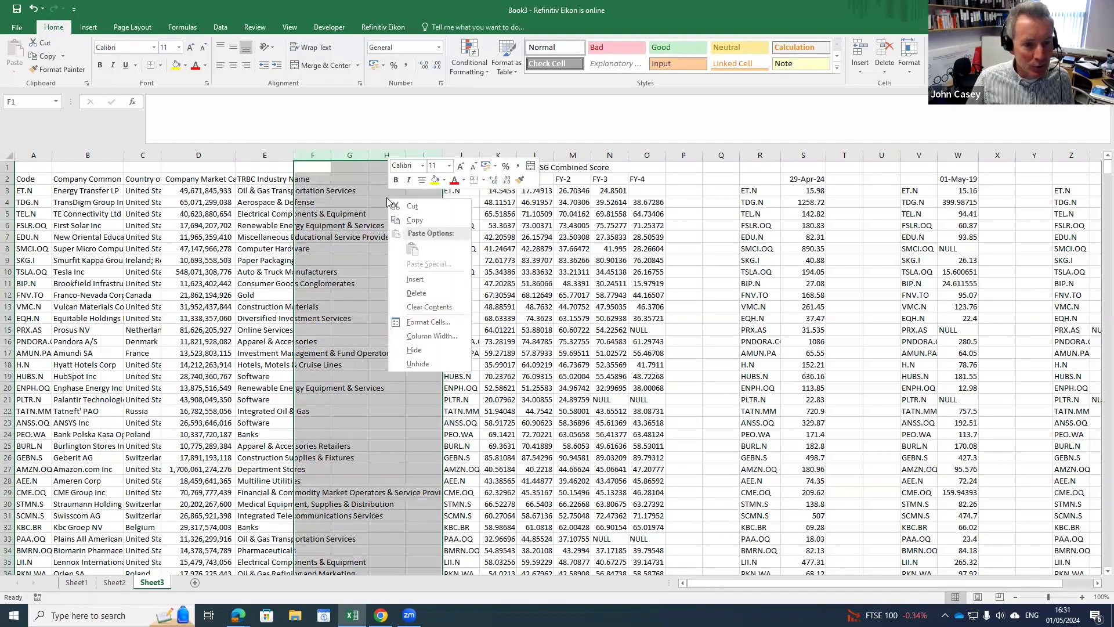
left_click(417, 292)
- Make the ESG Combined Score heading and its FY0 to FY-4 labels in G1:K2 bold
left_click(300, 197)
left_click(301, 189)
left_click_drag(345, 172, 368, 175)
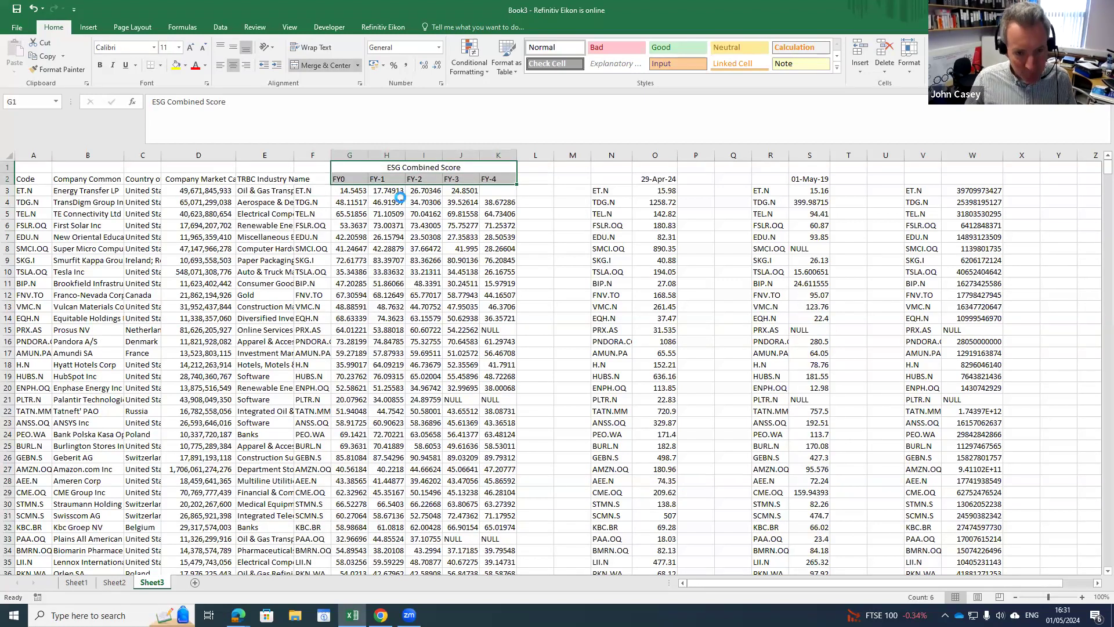
key("ctrl+b")
- Enter the heading "Close Price" in O1 above the 29-Apr-24 date
left_click(644, 169)
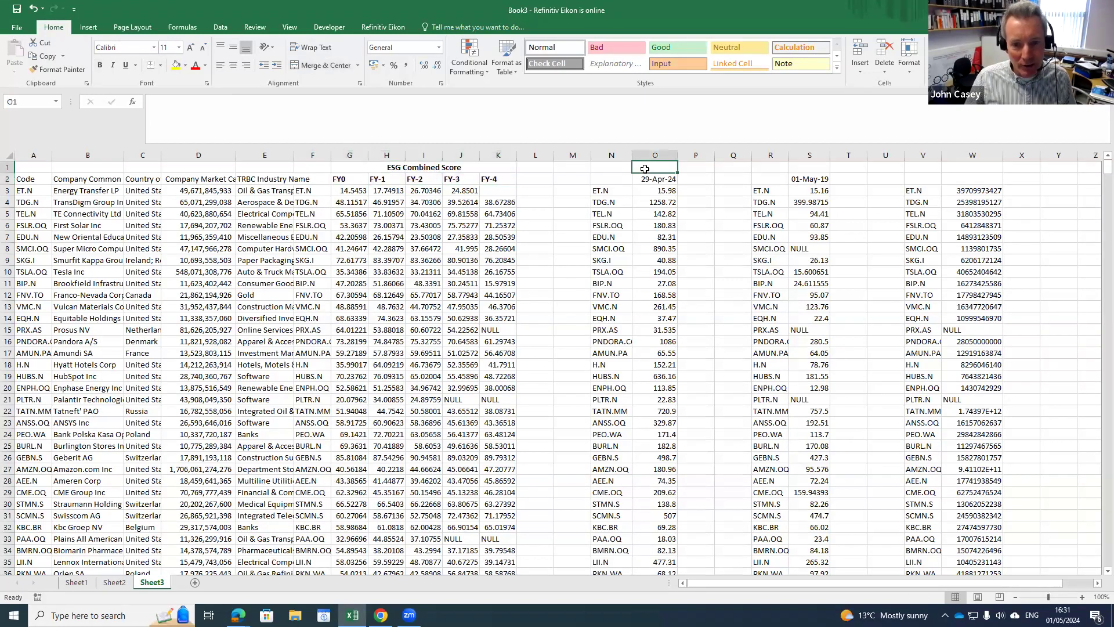
type("Close Price")
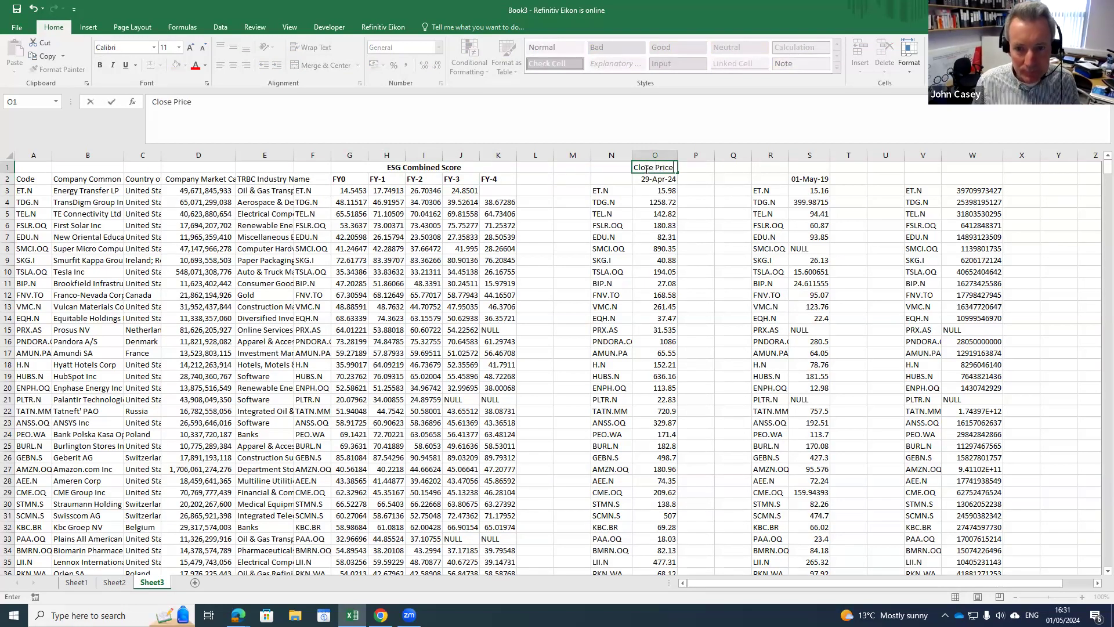
left_click(645, 169)
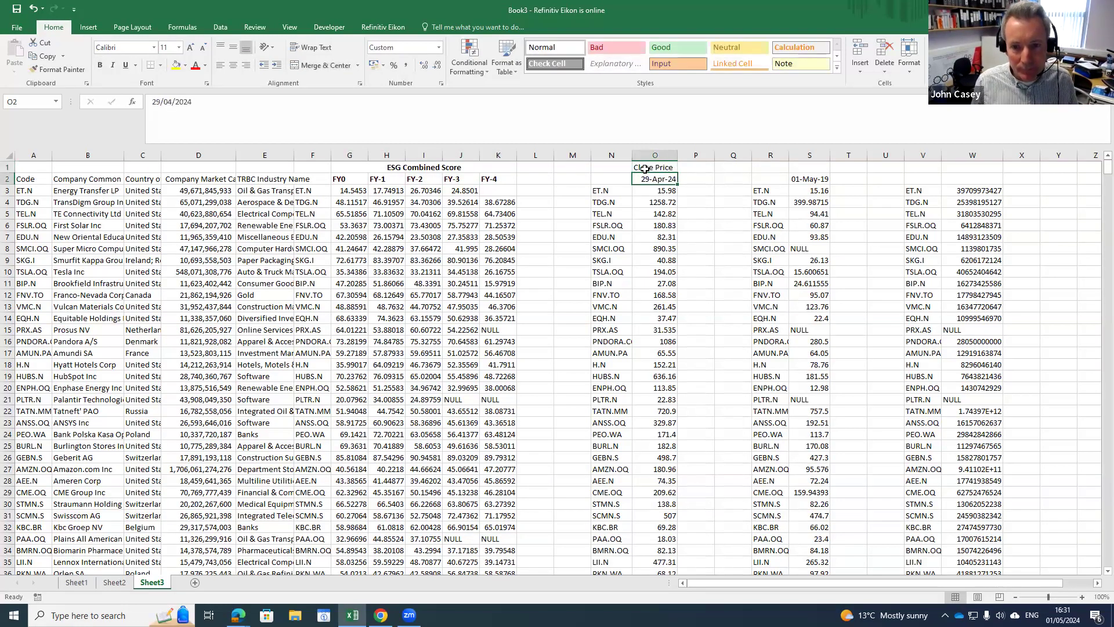
key("Down")
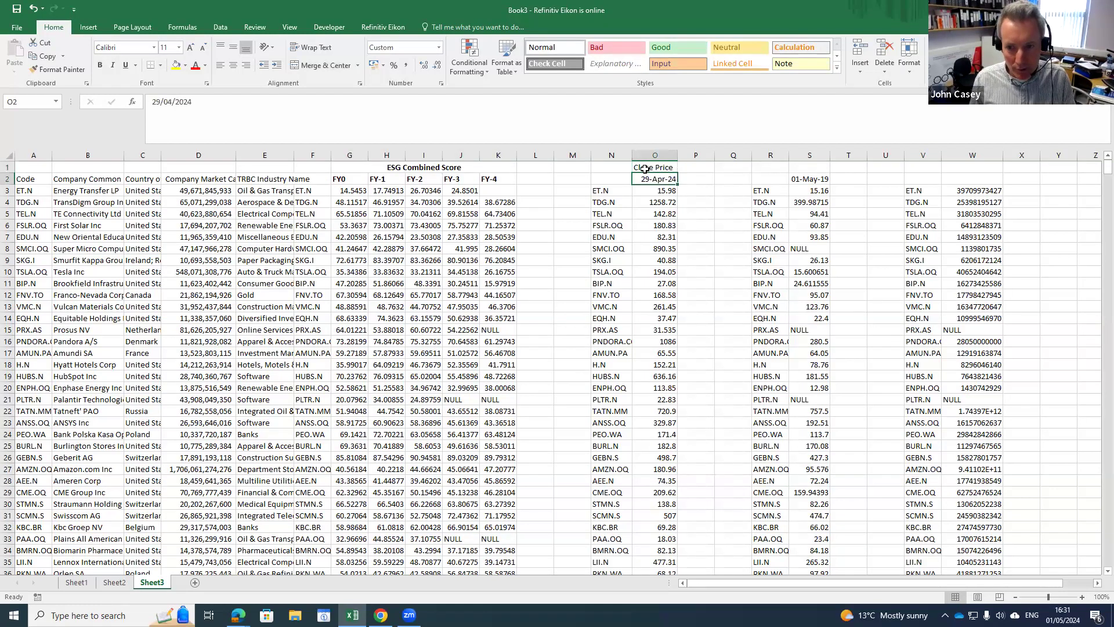
- Delete columns P through R, including the repeated company codes, so the two price columns sit side by side
key("Right")
key("Right")
key("Right")
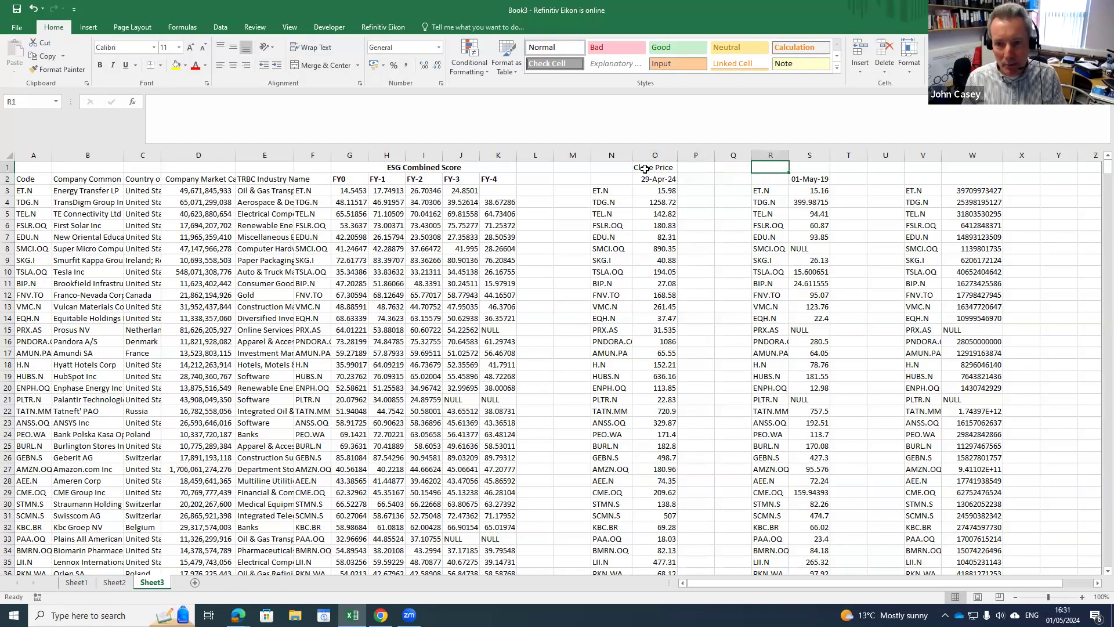
left_click_drag(696, 156, 770, 155)
right_click(703, 176)
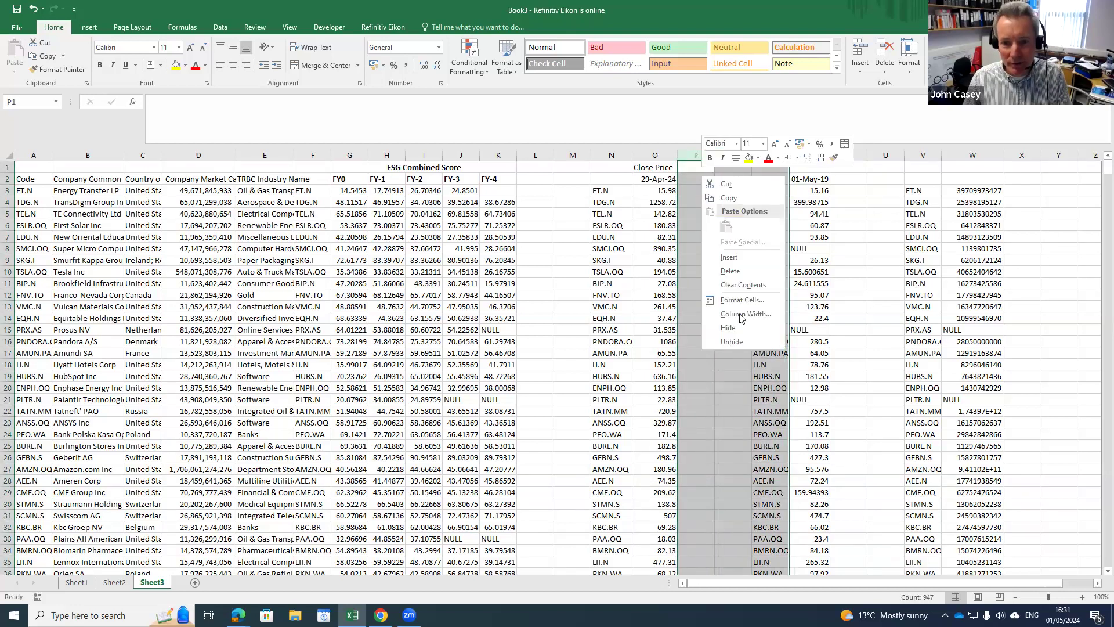
left_click(730, 271)
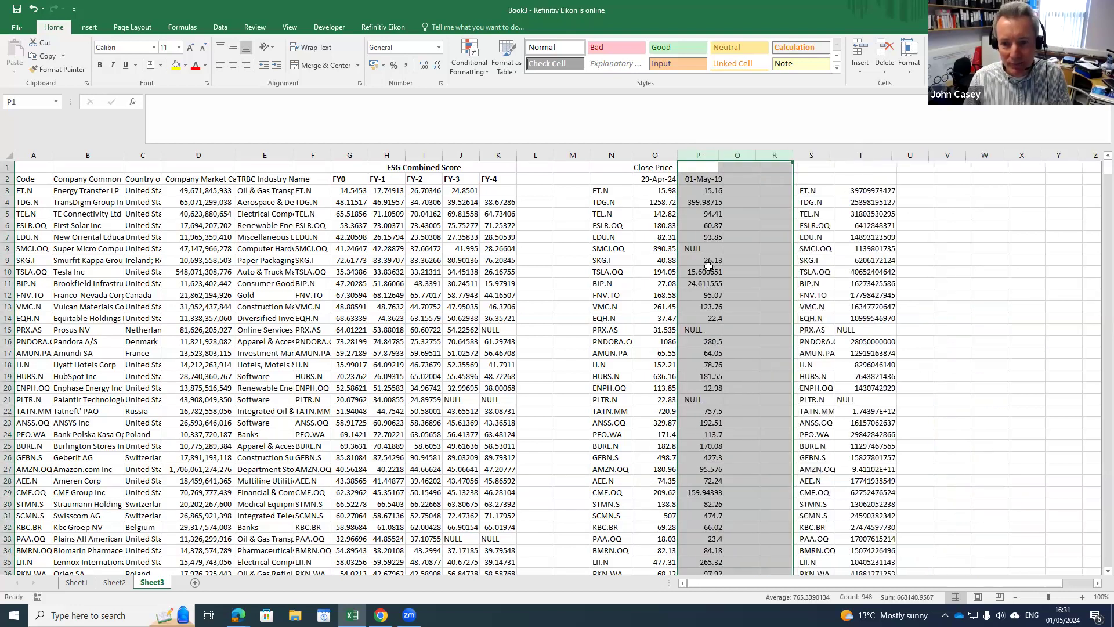
- Copy the "Close Price" heading from O1 to P1 above the 01-May-19 date
left_click(667, 176)
left_click(667, 170)
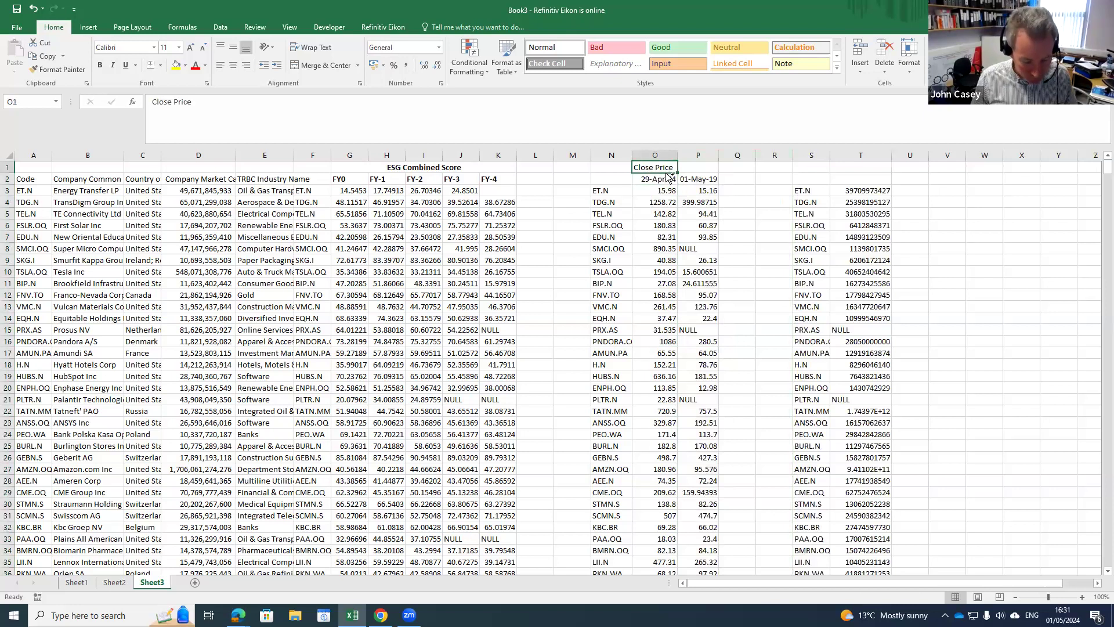
key("ctrl+c")
key("Right")
key("ctrl+v")
- Enter the heading "Market Cap" in T1 above the market value column
key("Down")
key("Right")
key("Right")
key("Right")
key("Right")
key("Up")
type("Marke")
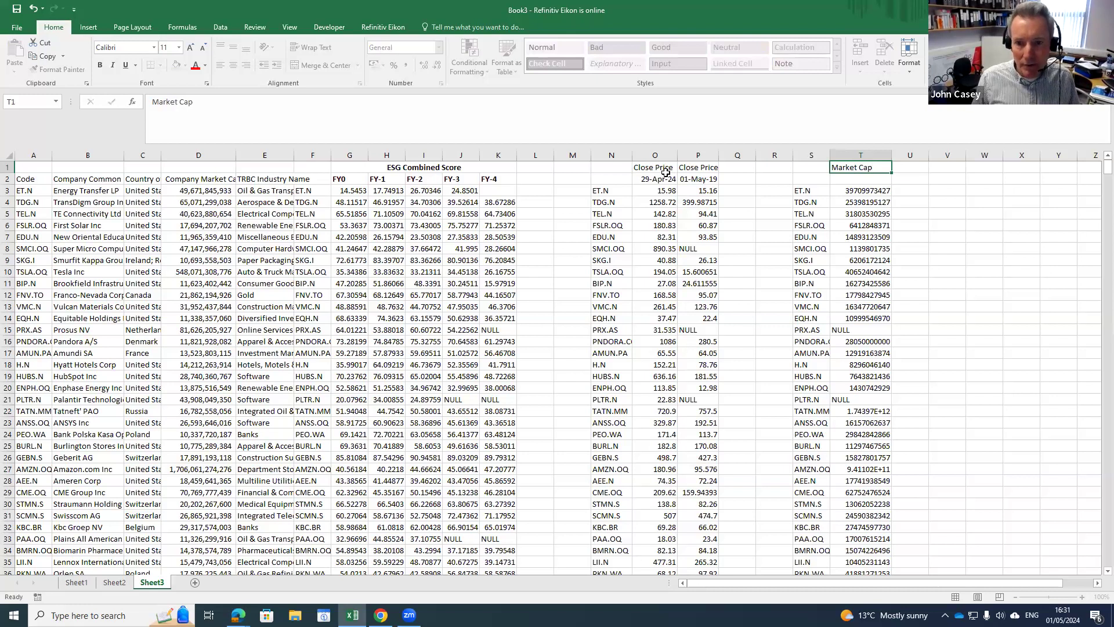
key("Return")
- Copy the 01-May-19 date from P2 to T2 under the Market Cap heading
key("Left")
key("Left")
key("Left")
key("Left")
key("ctrl+c")
key("Right")
key("Right")
key("Right")
key("Right")
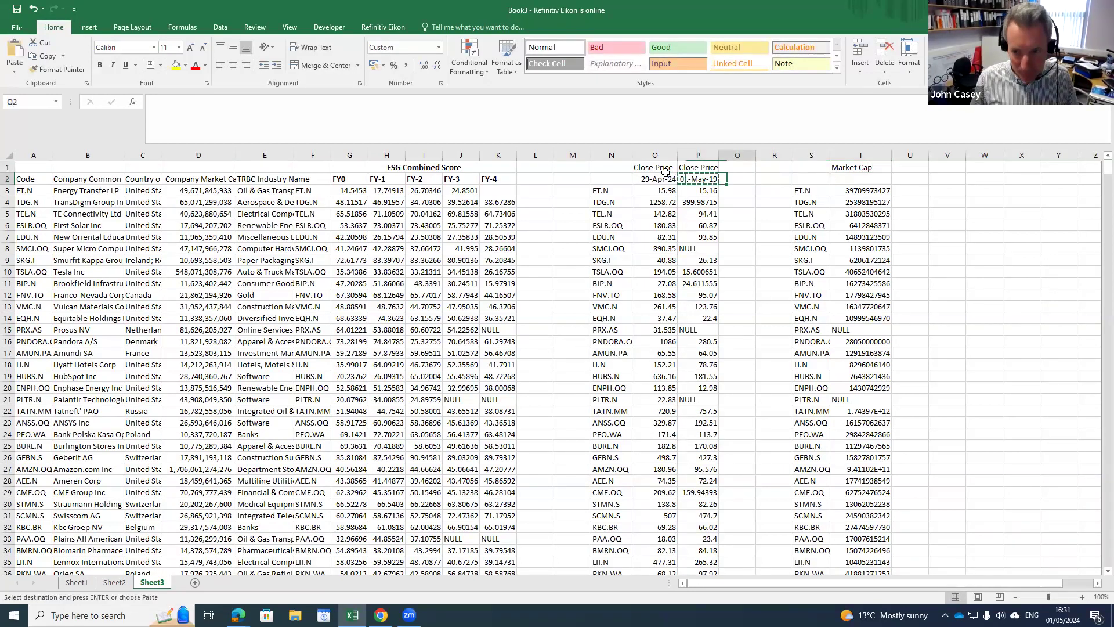
key("ctrl+v")
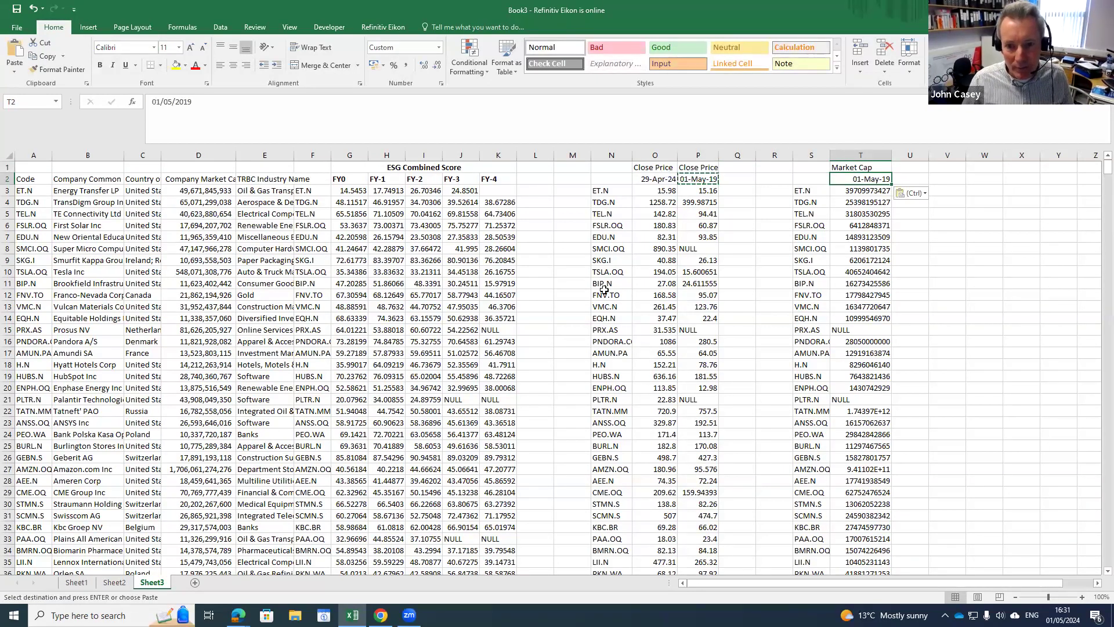
- Format the ESG Combined Score values for FY0 to FY-4, from G3 down to the last row, with two decimal places
left_click_drag(364, 155, 499, 155)
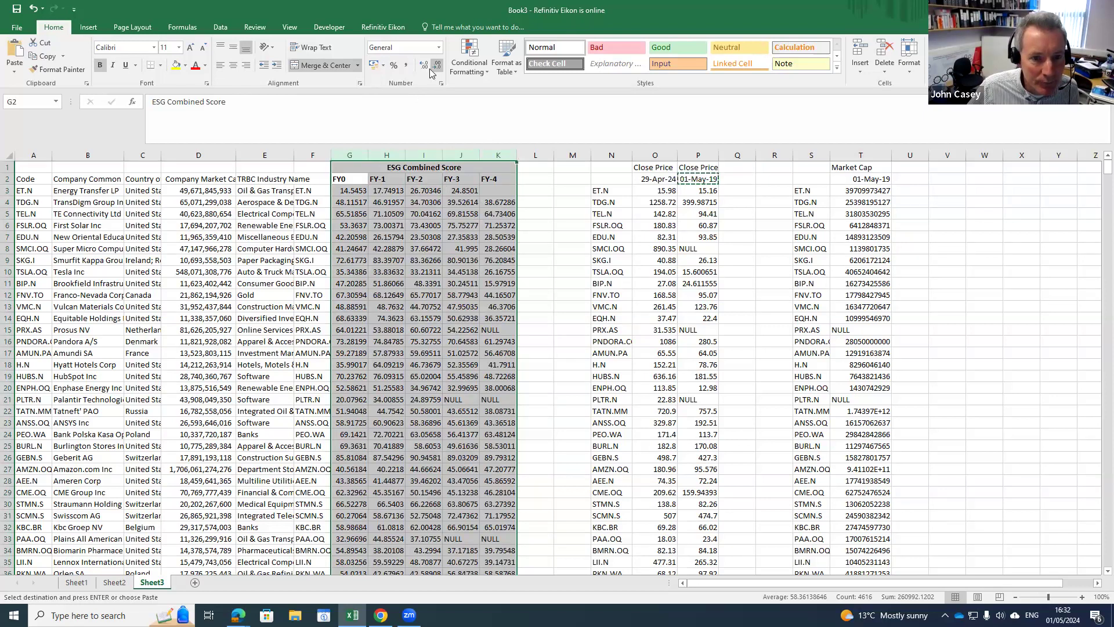
left_click(361, 190)
key("shift+Right")
key("shift+Right")
key("shift+Right")
key("shift+Right")
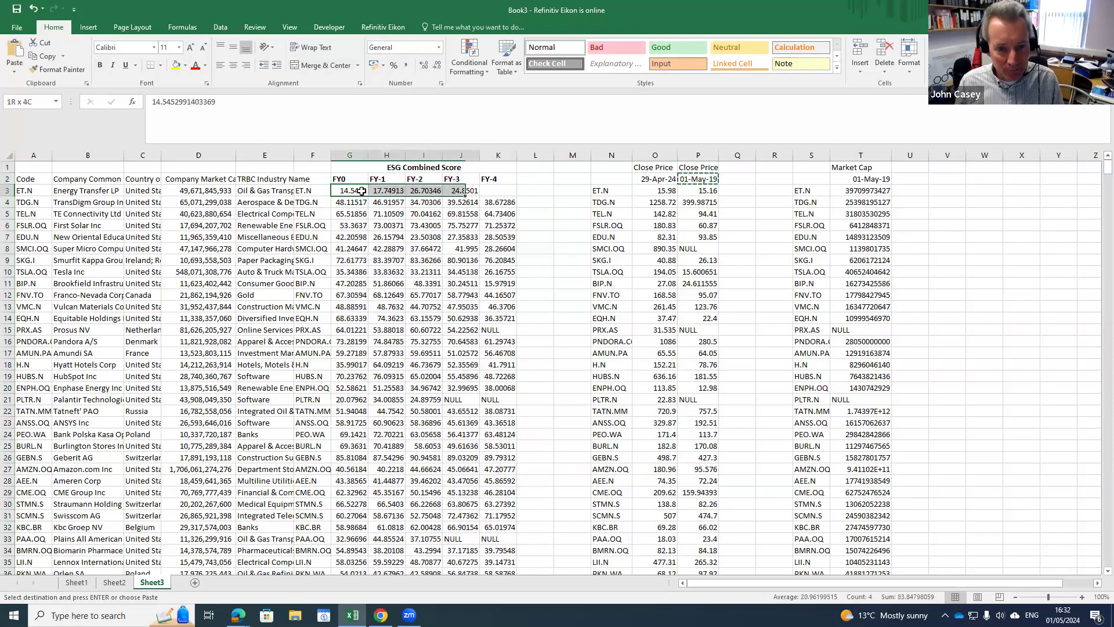
key("ctrl+shift+Down")
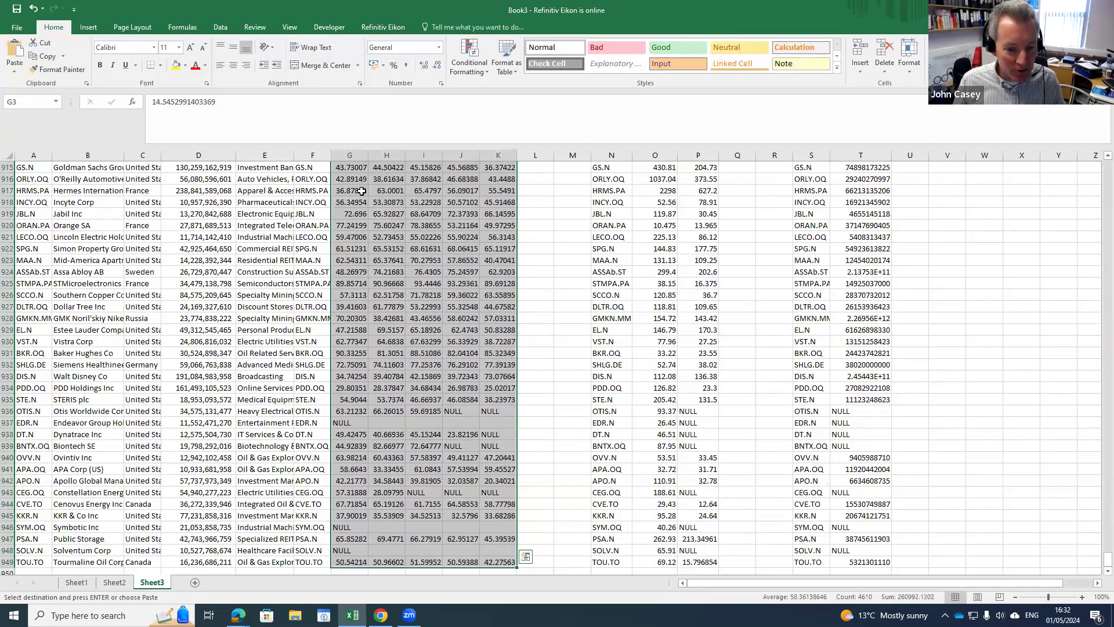
left_click(433, 68)
left_click(435, 67)
left_click(435, 67)
left_click(434, 67)
left_click(434, 67)
left_click(424, 65)
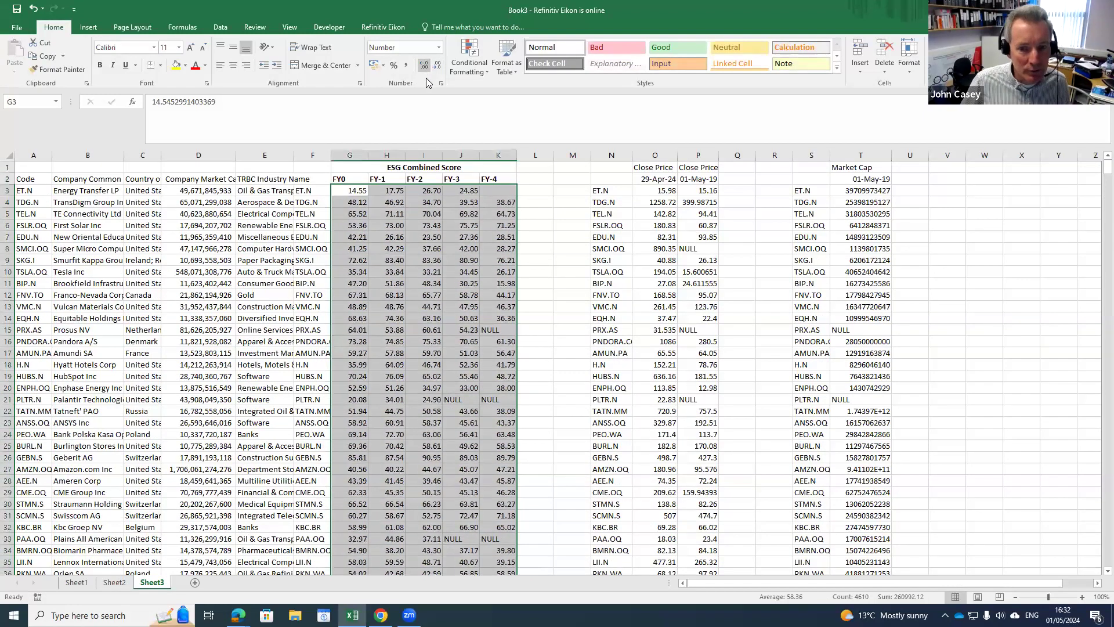
- Format the values in both Close Price columns, from O3:P3 down to the last row, with two decimal places
left_click(651, 191)
key("shift+Right")
key("ctrl+c")
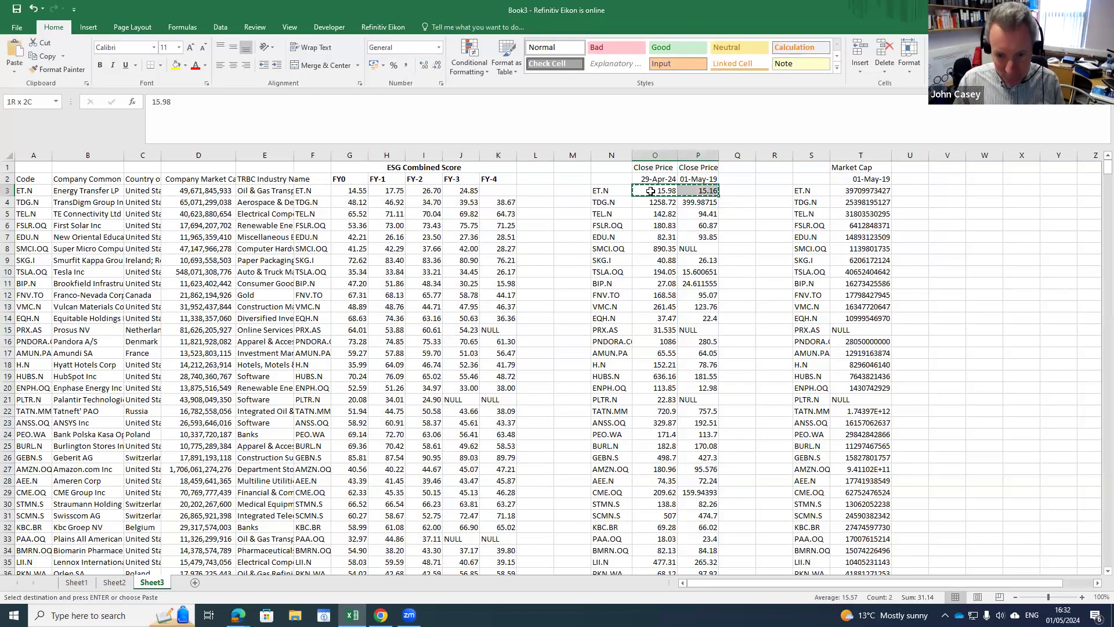
key("shift+Down")
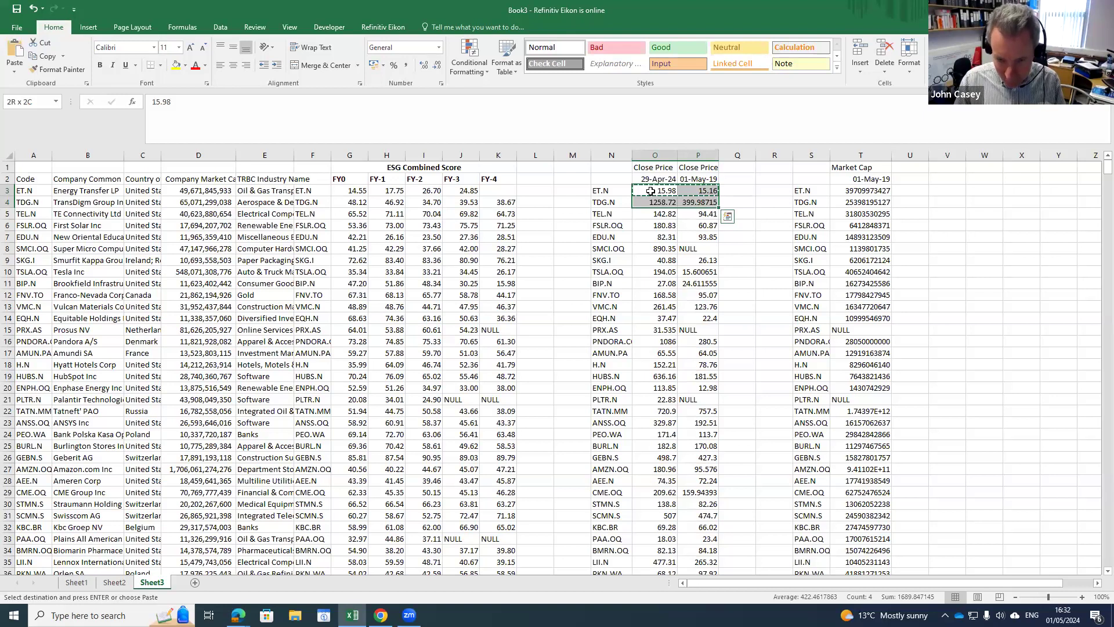
key("ctrl+shift+Down")
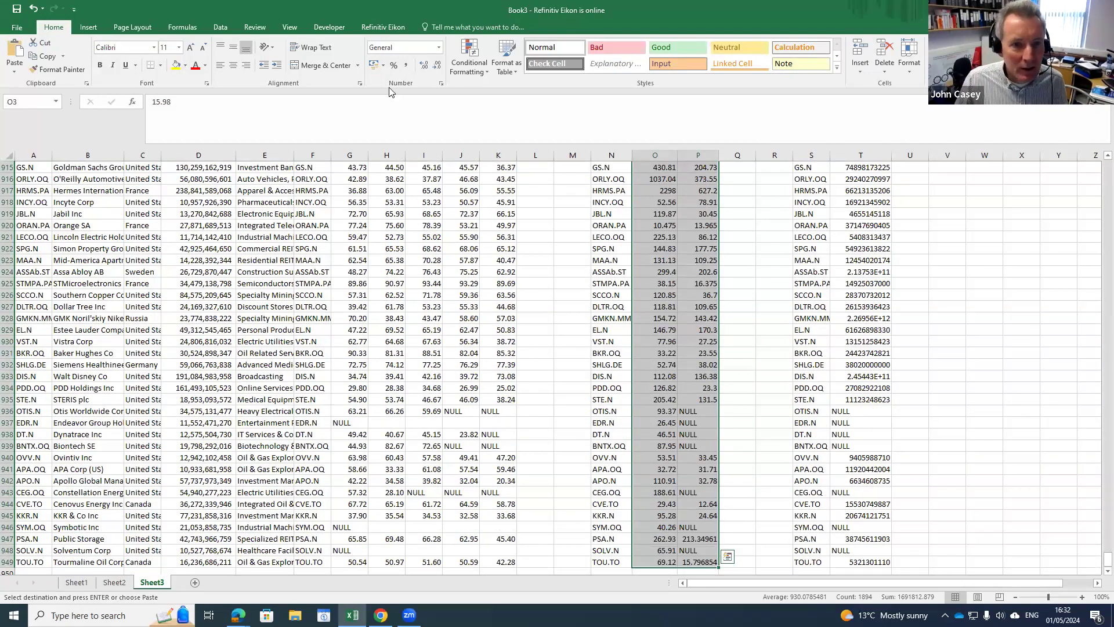
left_click(424, 65)
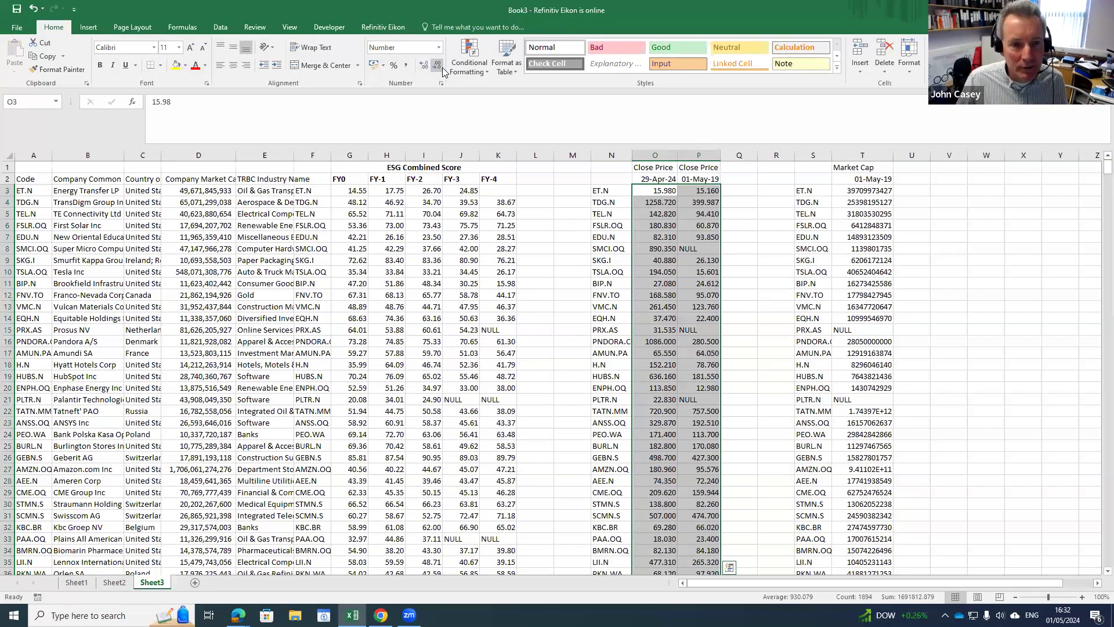
left_click(437, 65)
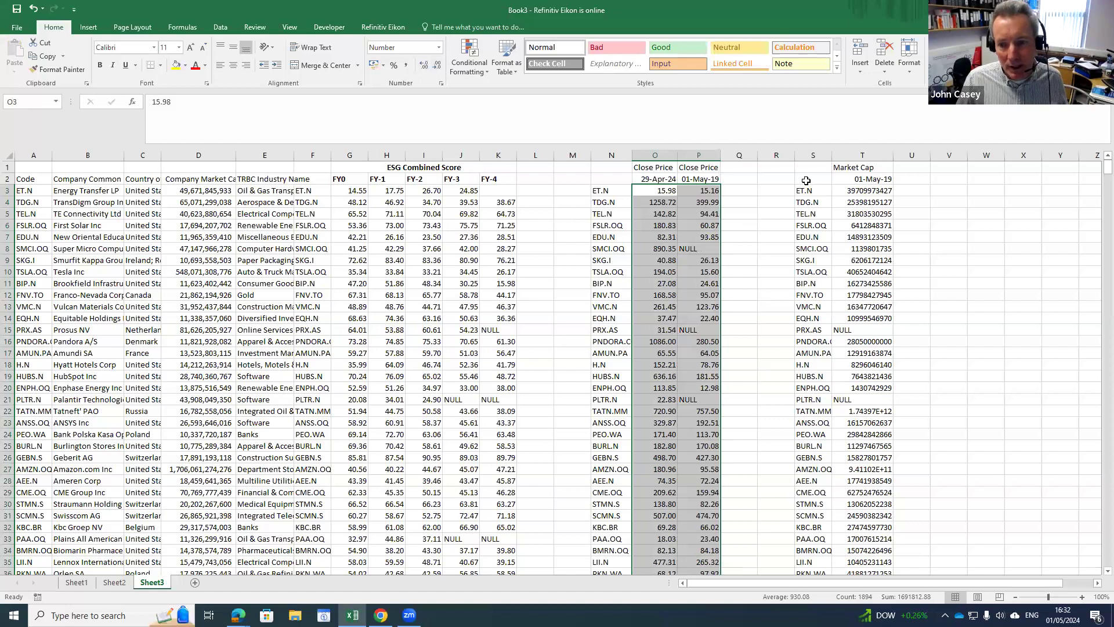
- Format the Market Cap column T with thousands separators and no decimals, and widen it to fit the largest values
left_click(862, 154)
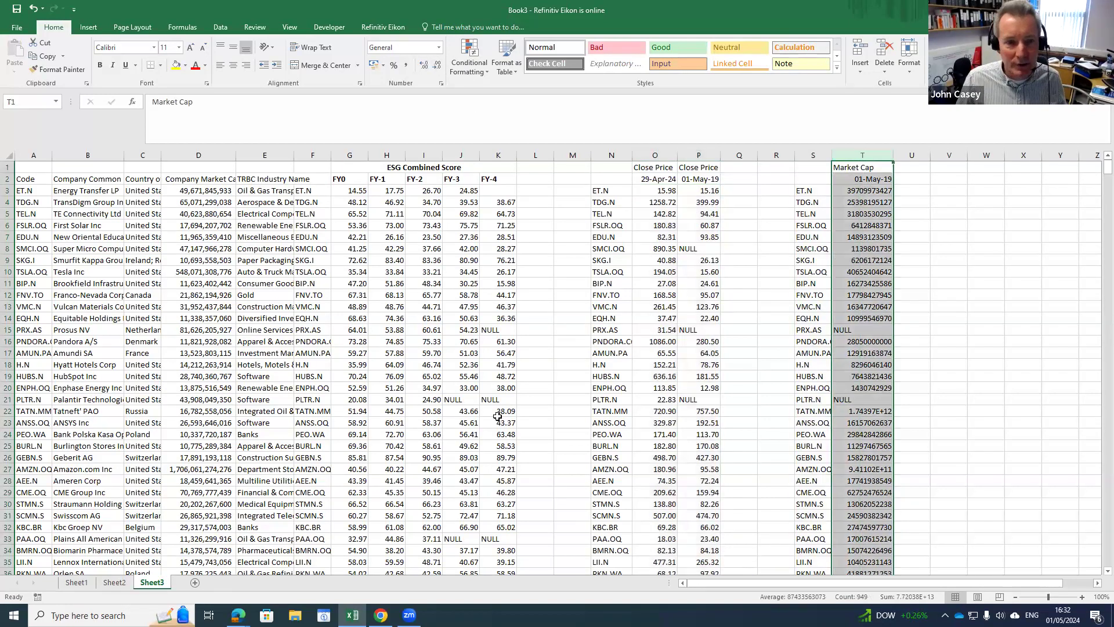
left_click(406, 65)
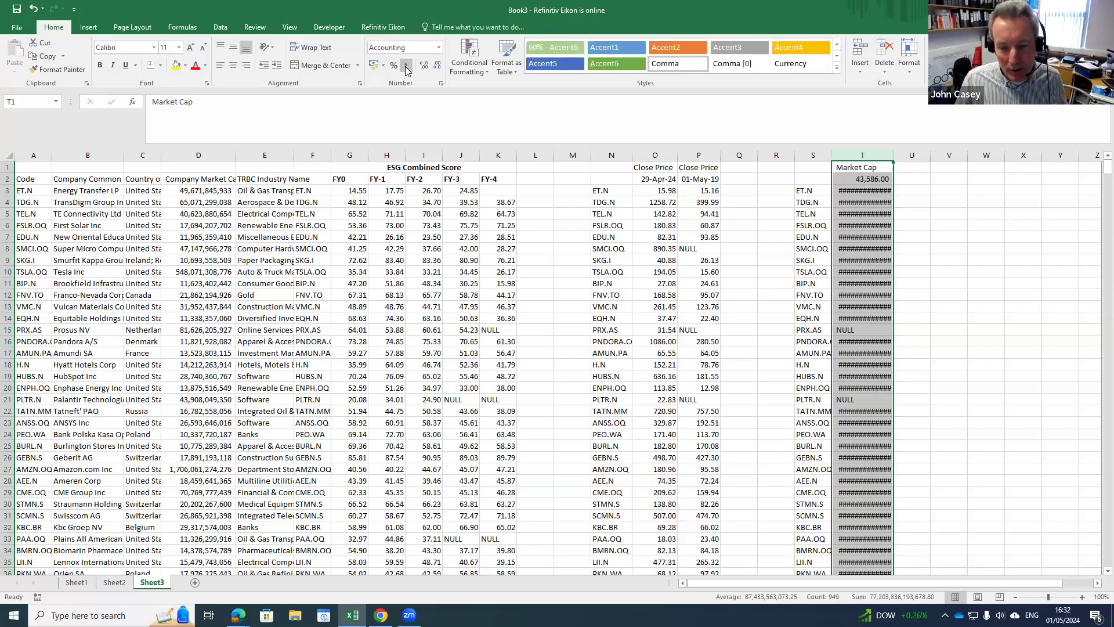
left_click(438, 65)
left_click(437, 66)
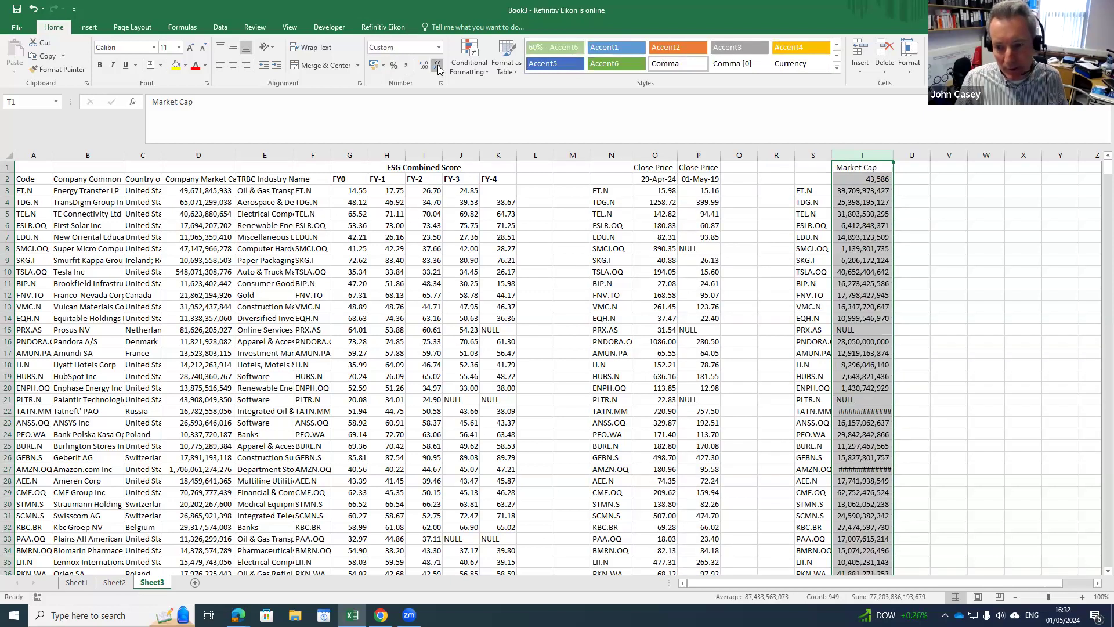
left_click_drag(892, 155, 903, 155)
- Examine the Market Cap value in T22 and trace its row back to the company code in column A
left_click(934, 430)
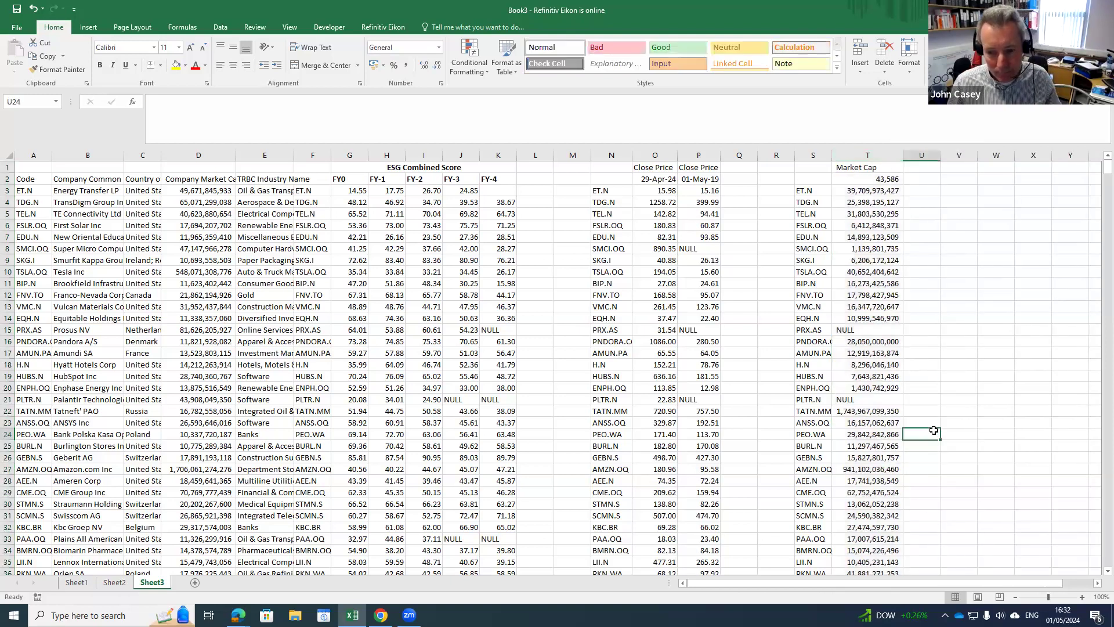
key("Up")
key("Up")
key("Left")
key("Left")
key("Left")
key("Left")
key("Left")
key("Left")
key("Left")
key("Left")
key("Left")
key("Left")
key("Left")
key("Left")
key("Left")
key("Left")
key("Left")
key("Left")
key("Left")
key("Left")
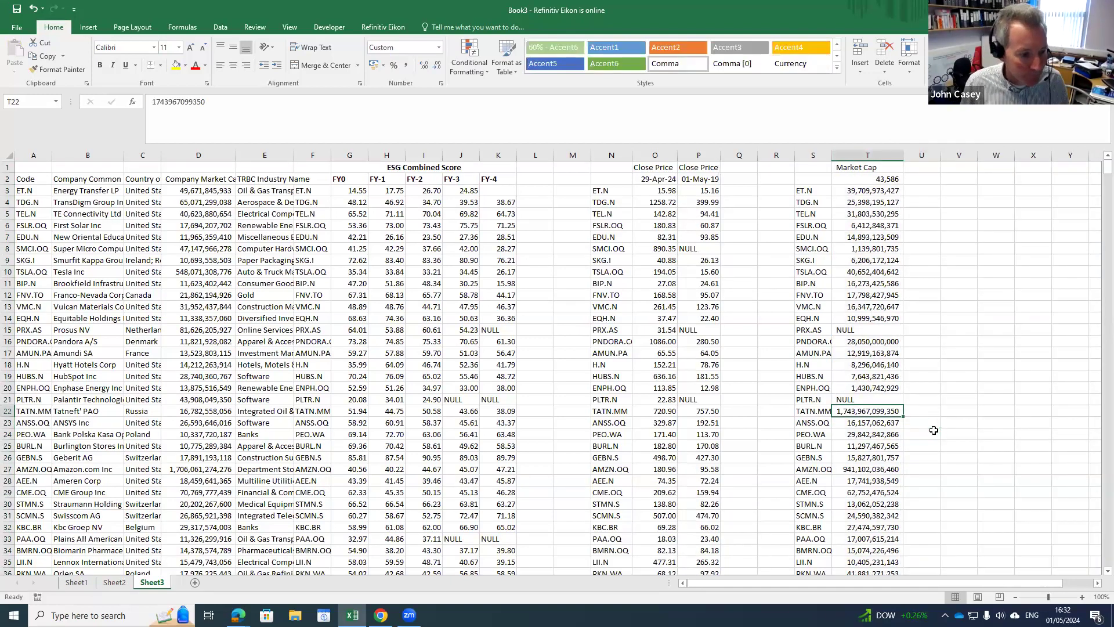
key("Left")
key("Left")
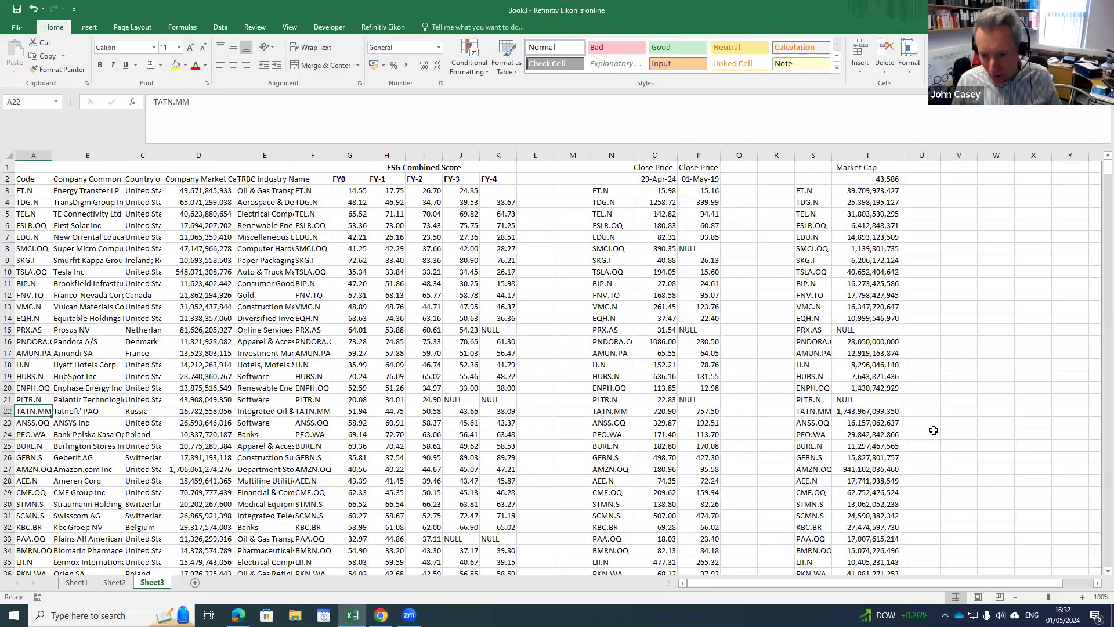
left_click(873, 411)
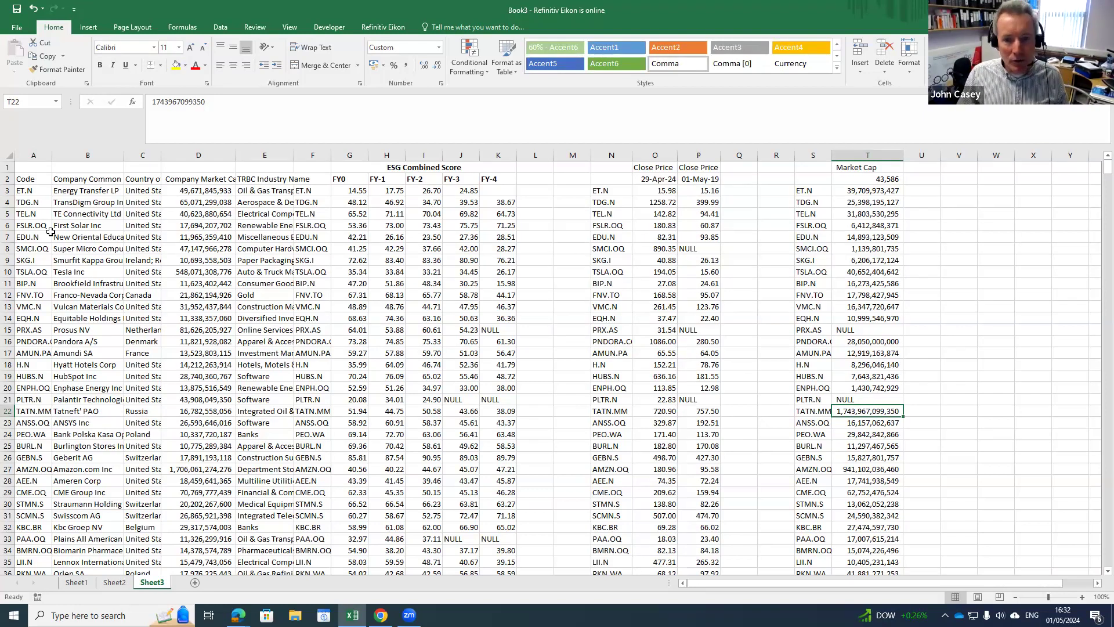
- Make the price and market cap headings in N1:T2 bold, and copy the 01-May-19 date from P2 to T2
left_click_drag(615, 168, 877, 178)
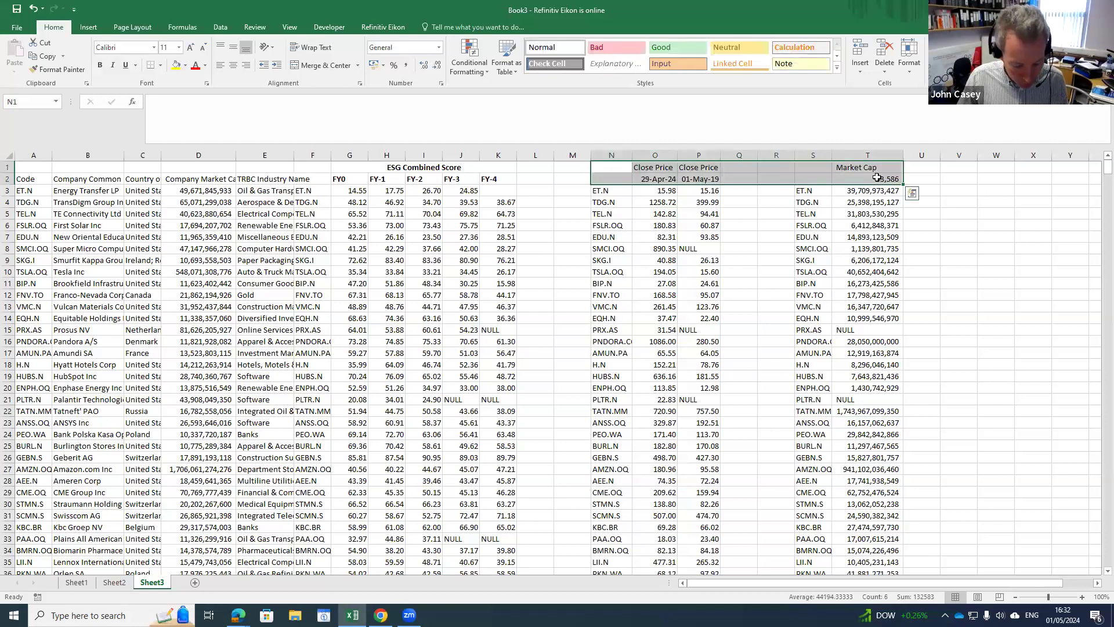
key("ctrl+b")
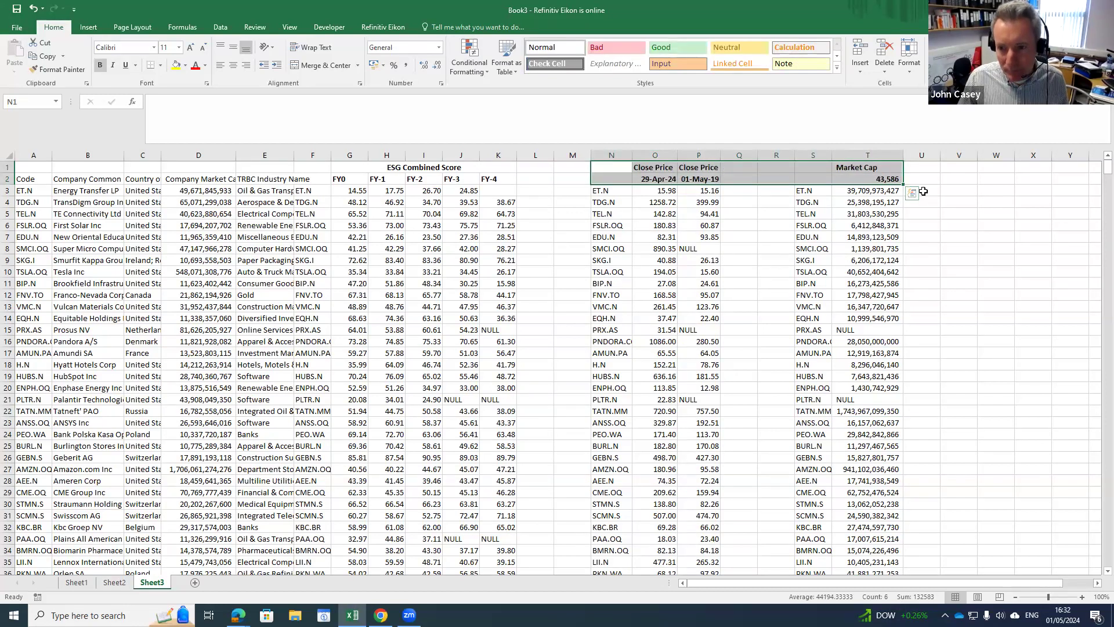
left_click(686, 181)
key("ctrl+c")
key("Right")
key("Right")
key("Right")
key("Right")
key("ctrl+v")
key("Left")
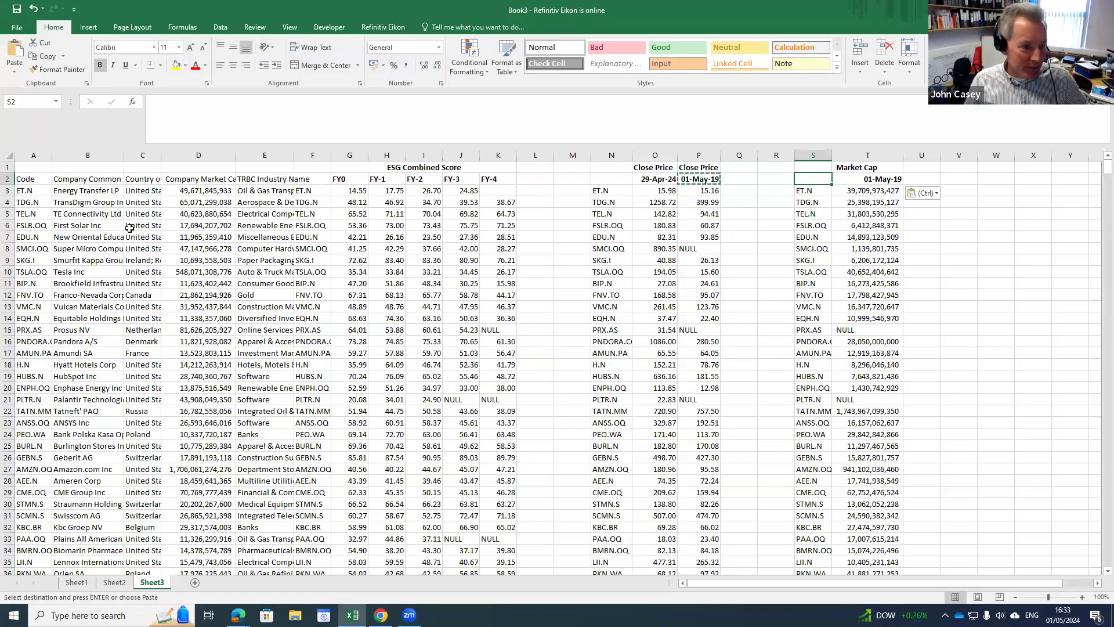
- Make the company headings in A2:F2 bold
left_click_drag(20, 178, 314, 184)
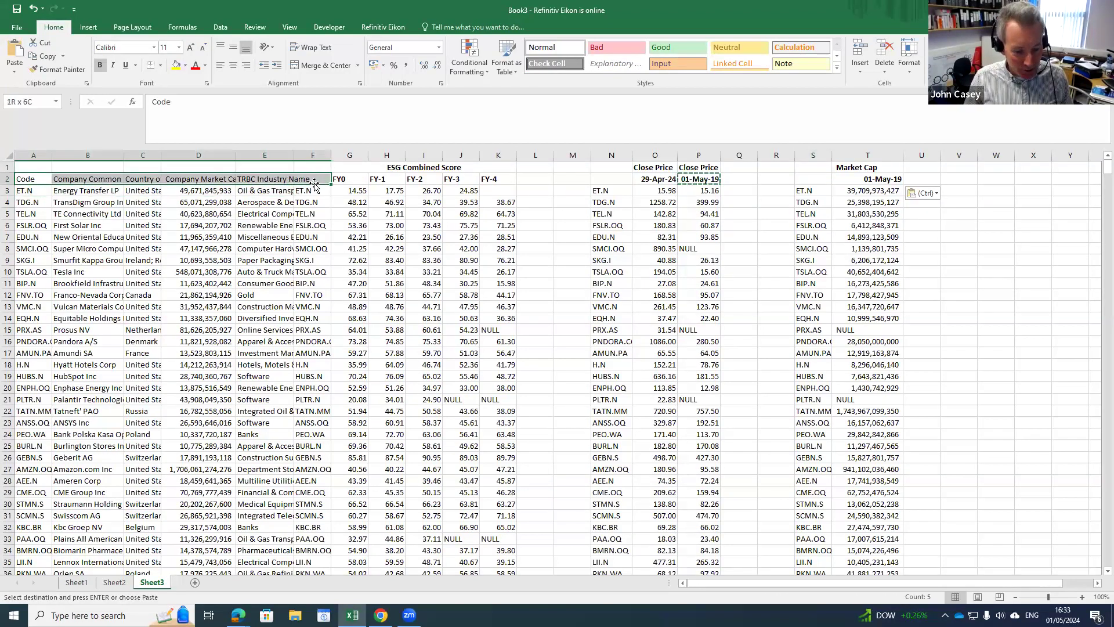
key("Escape")
left_click(558, 385)
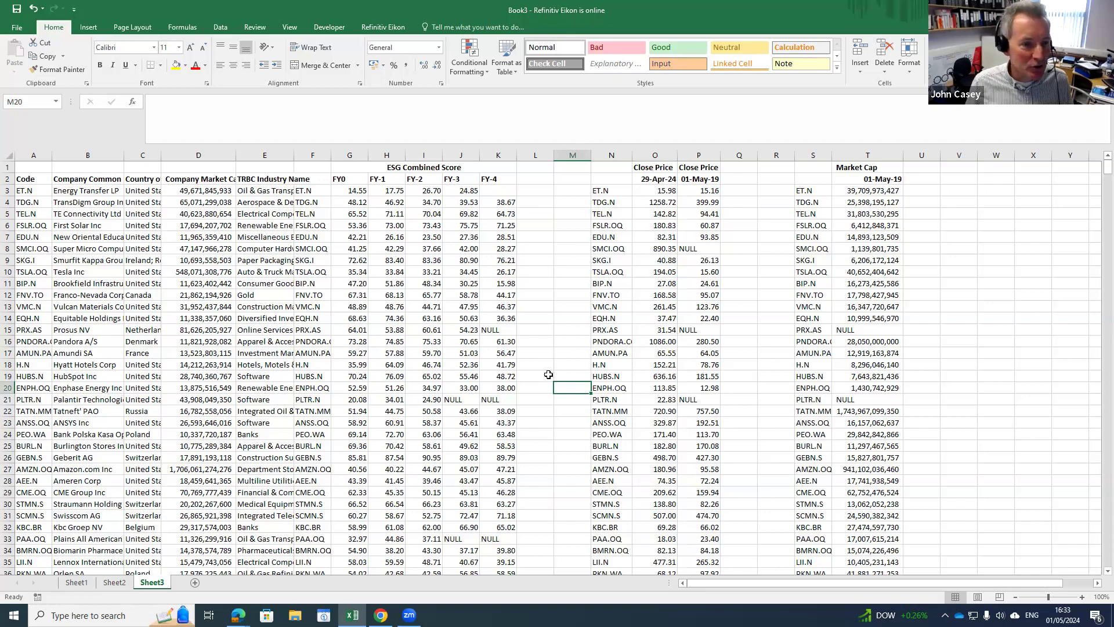
- Add filters to the row 2 headings for the data in columns A to T, down to the last row
left_click(22, 180)
left_click_drag(89, 184, 884, 401)
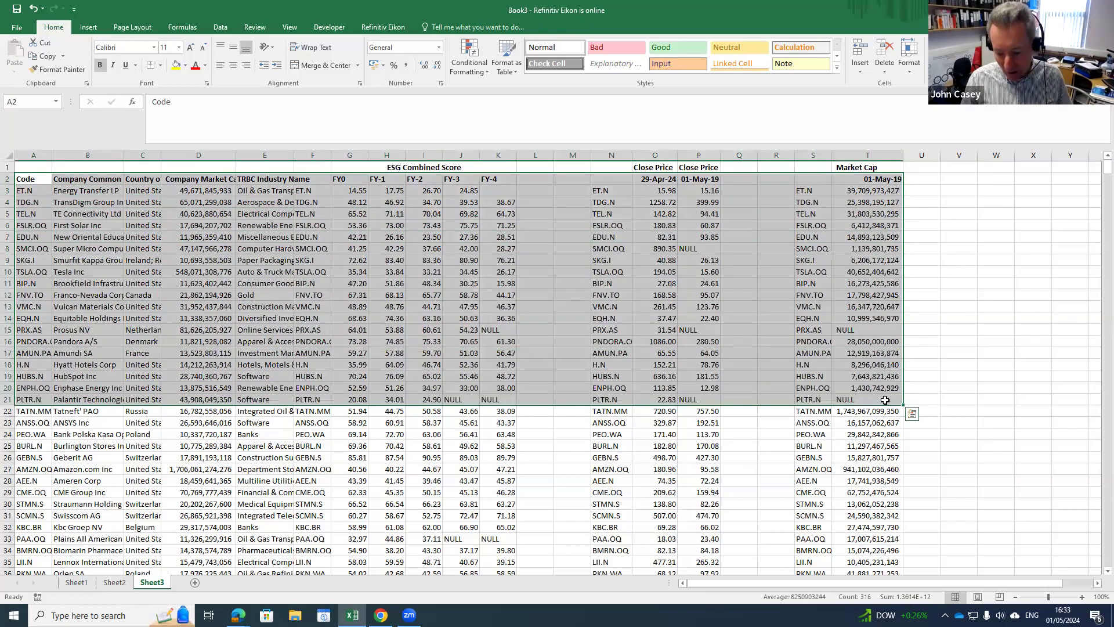
key("ctrl+shift+Down")
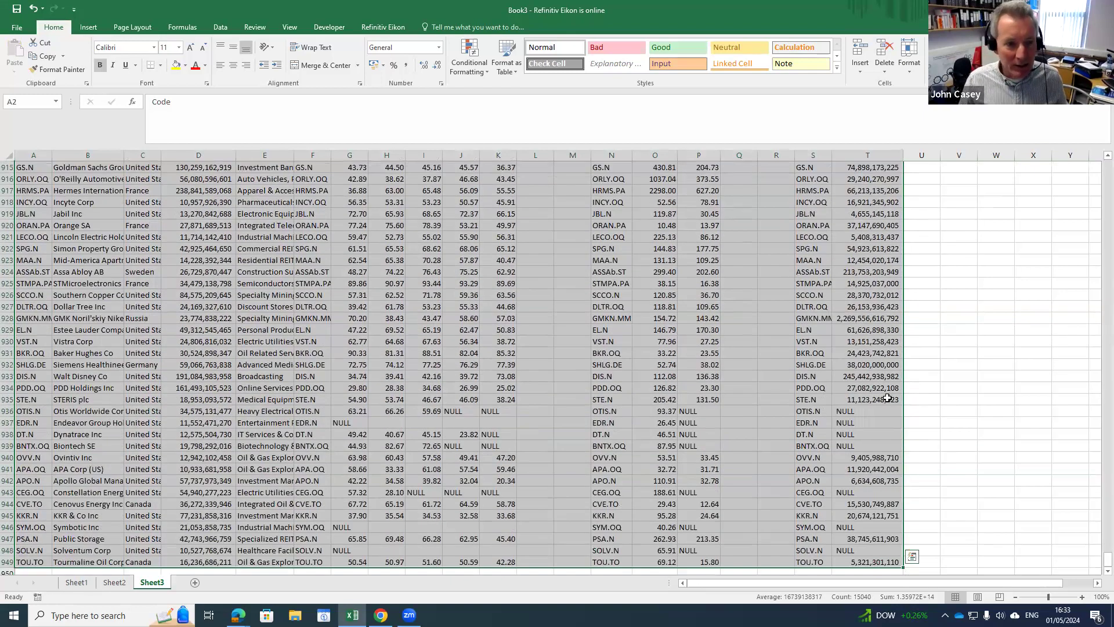
left_click(218, 28)
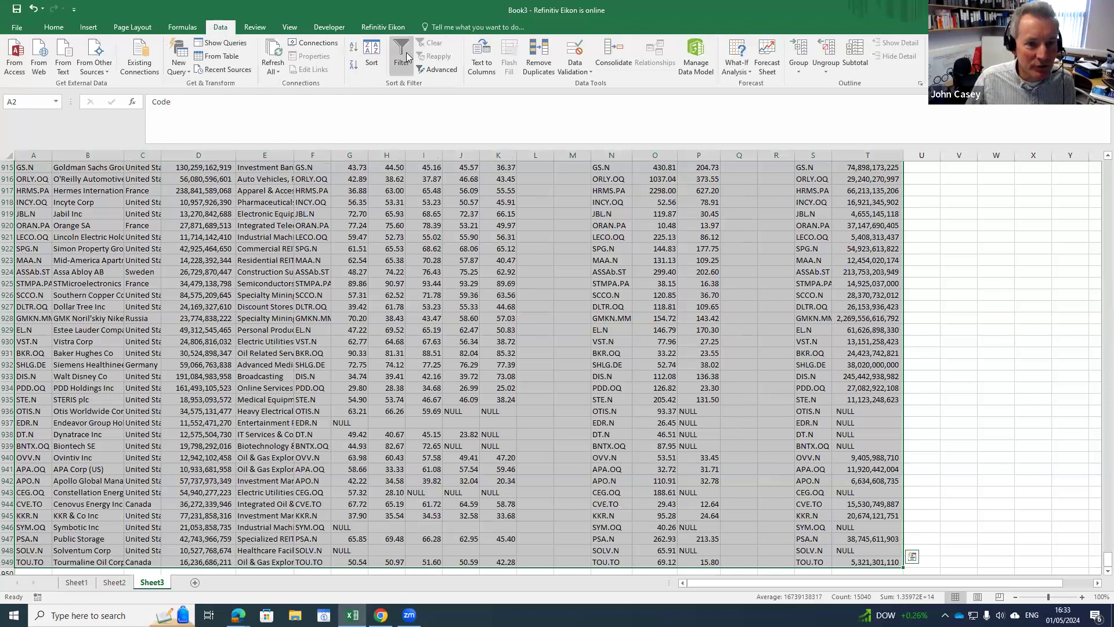
scroll(571, 307, "up", 20)
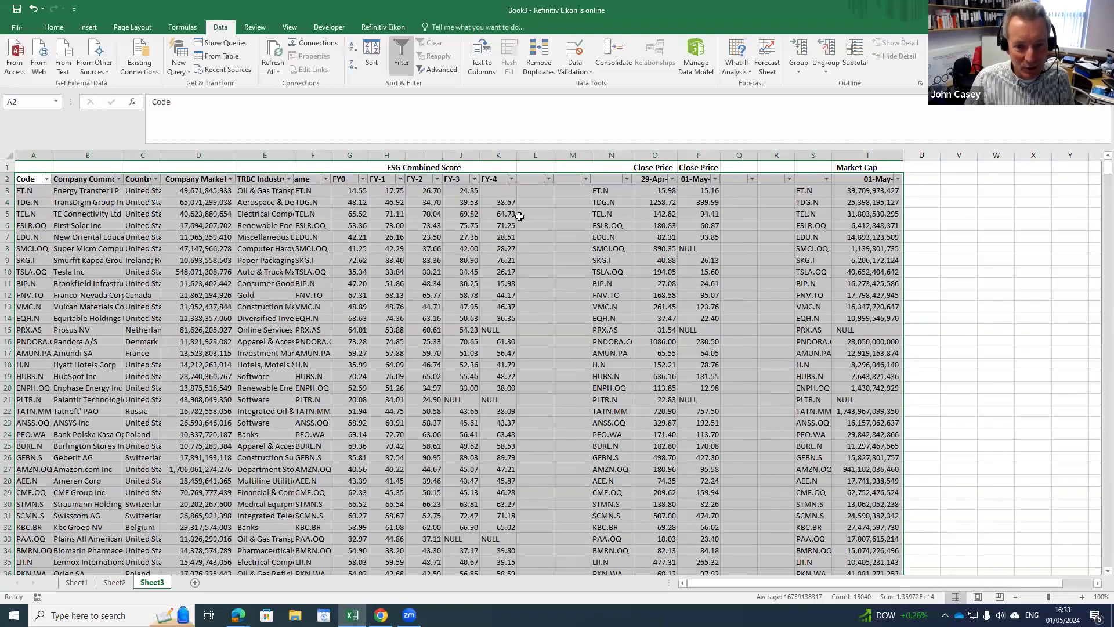
- Filter the FY-4 ESG score column to show only the NULL and blank entries
left_click(522, 214)
left_click(511, 179)
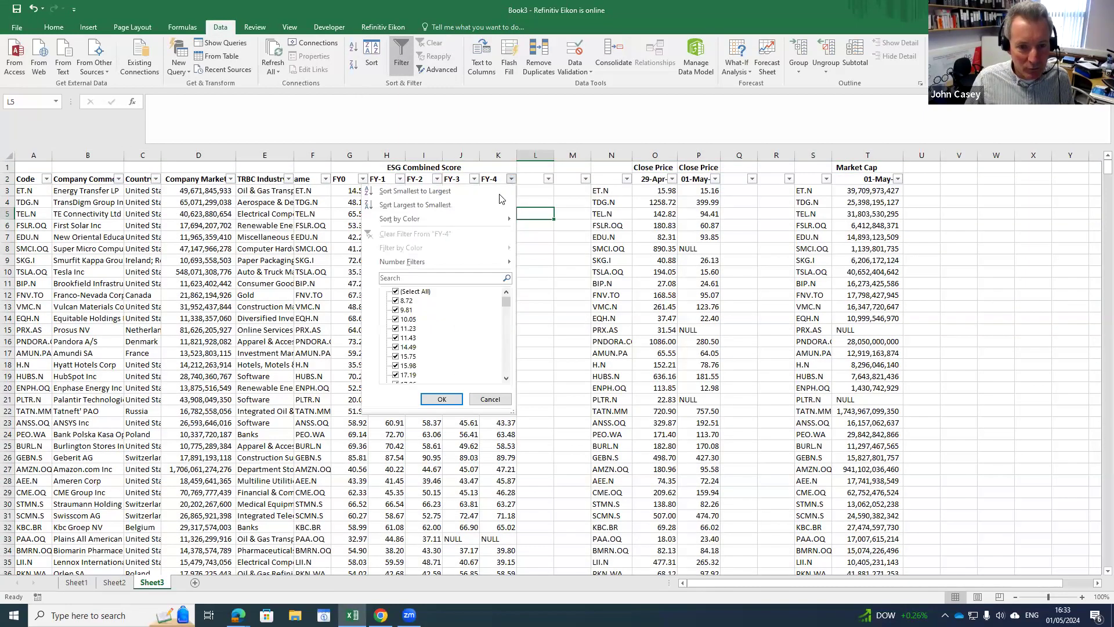
left_click(416, 293)
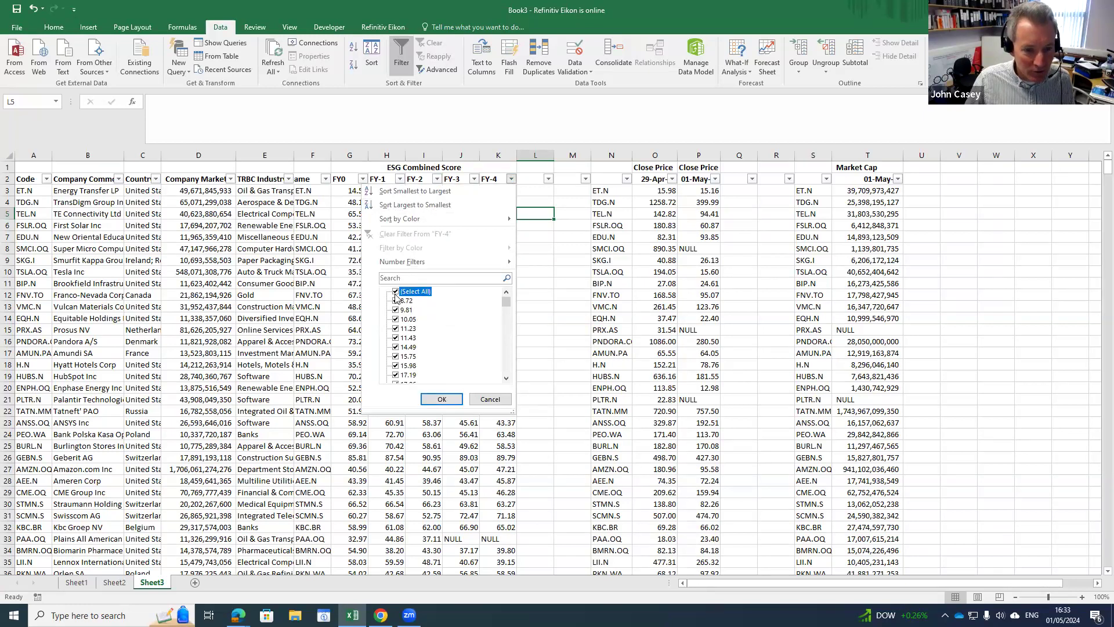
scroll(413, 305, "down", 3)
scroll(413, 306, "down", 3)
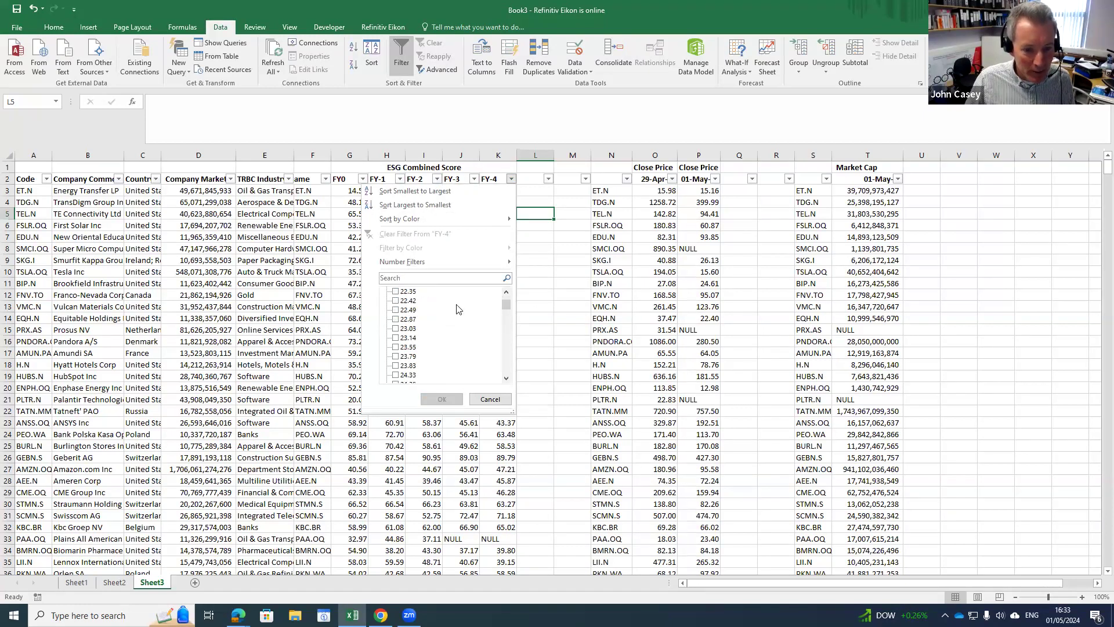
left_click_drag(504, 307, 505, 369)
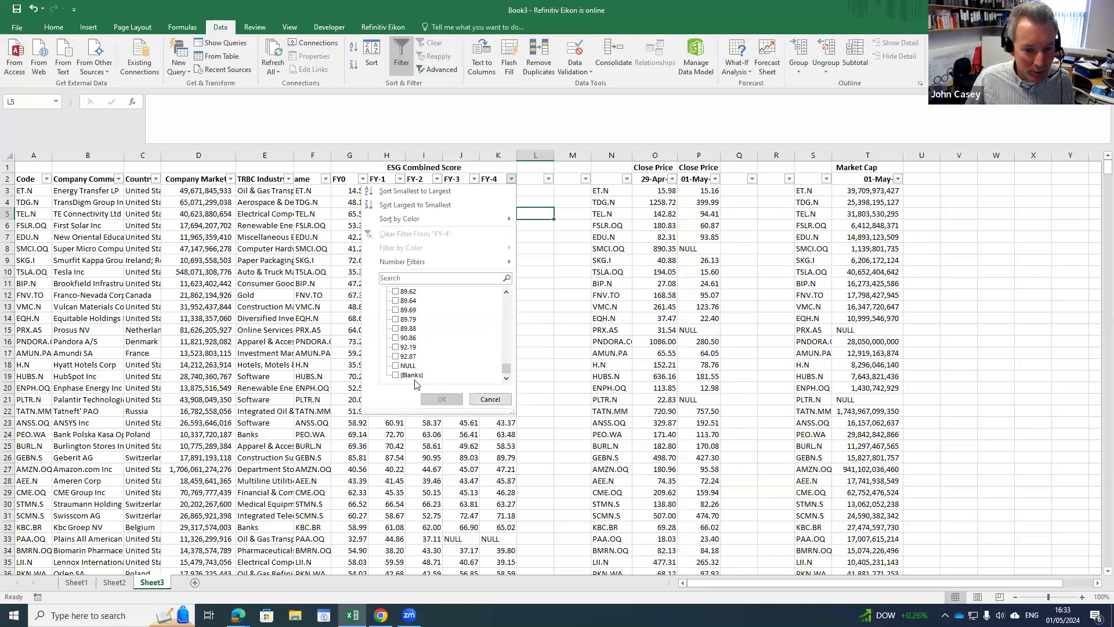
left_click(395, 367)
left_click(397, 376)
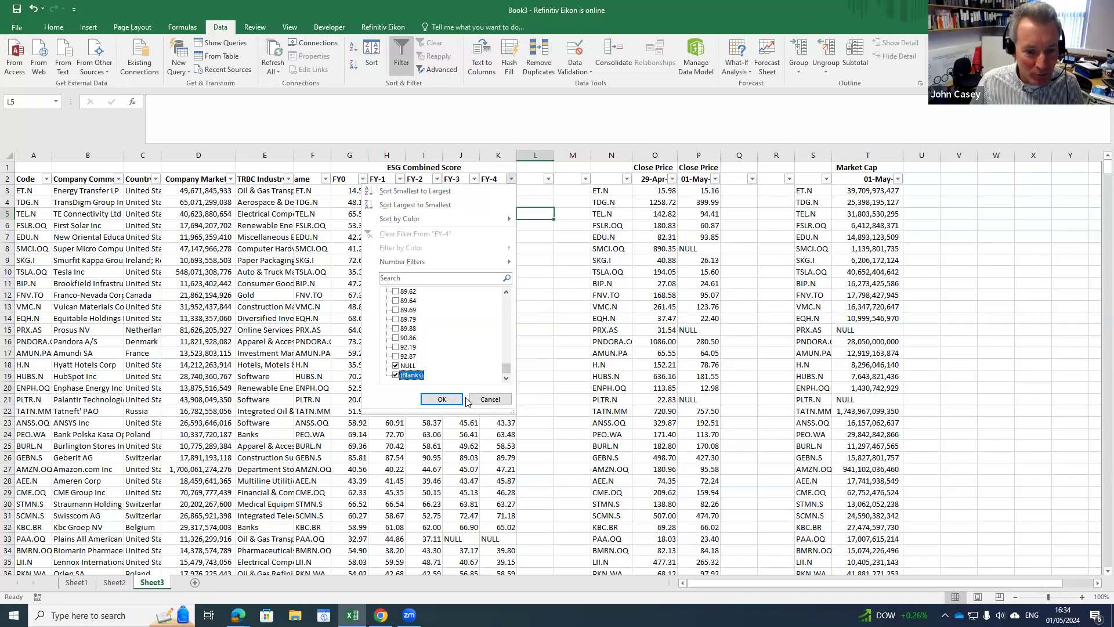
left_click(456, 400)
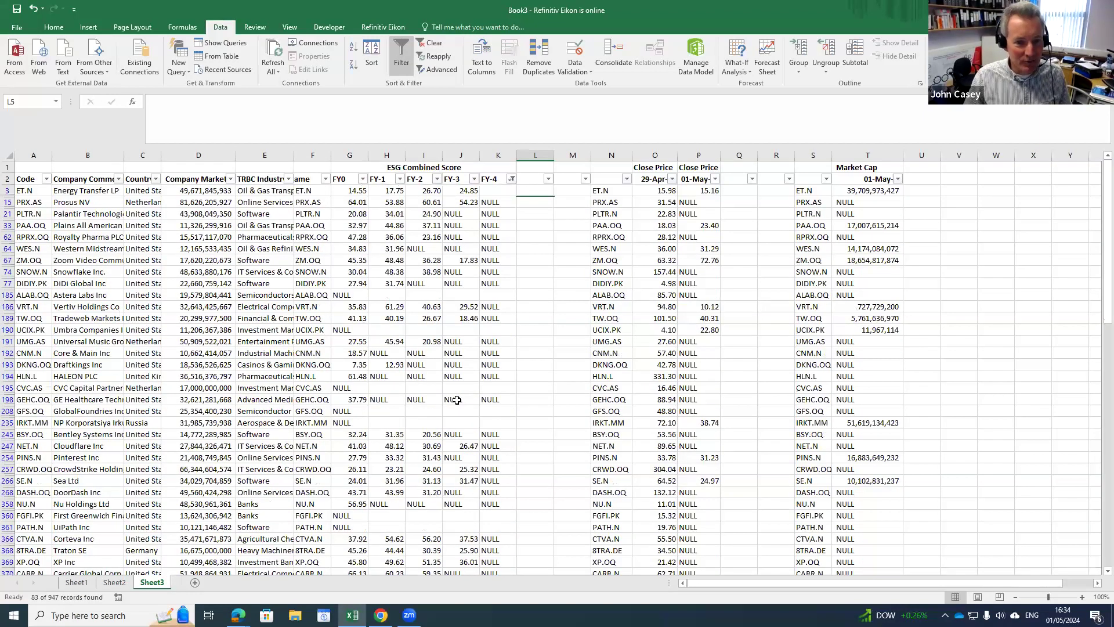
- Delete all the filtered company rows with a NULL or blank FY-4 score, from row 3 to row 948
left_click(9, 190)
left_click_drag(9, 191, 9, 503)
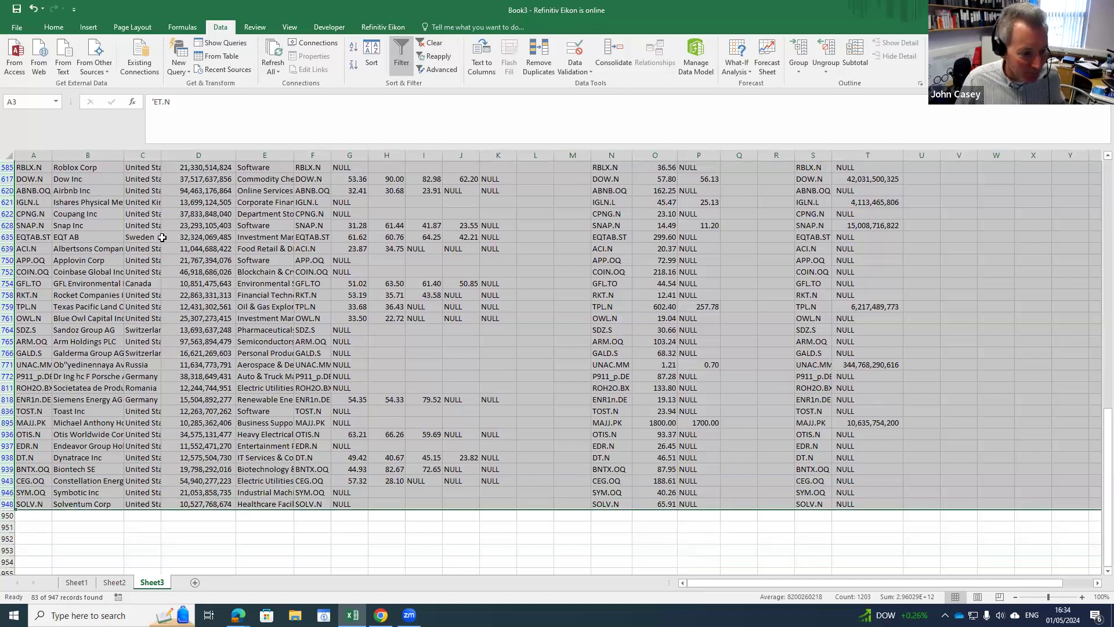
right_click(89, 384)
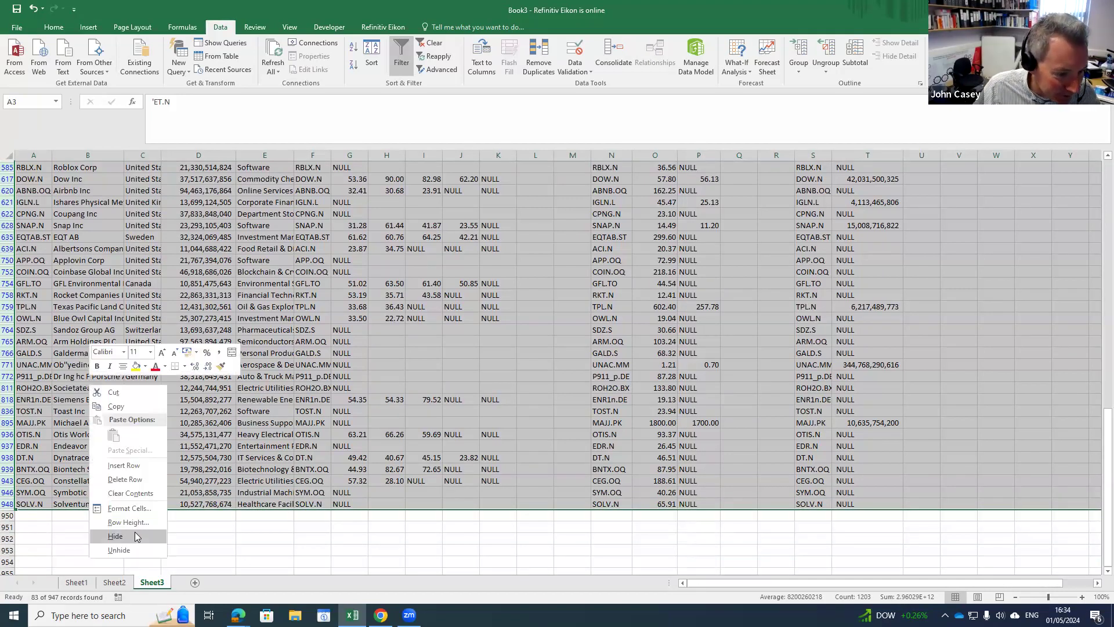
left_click(136, 483)
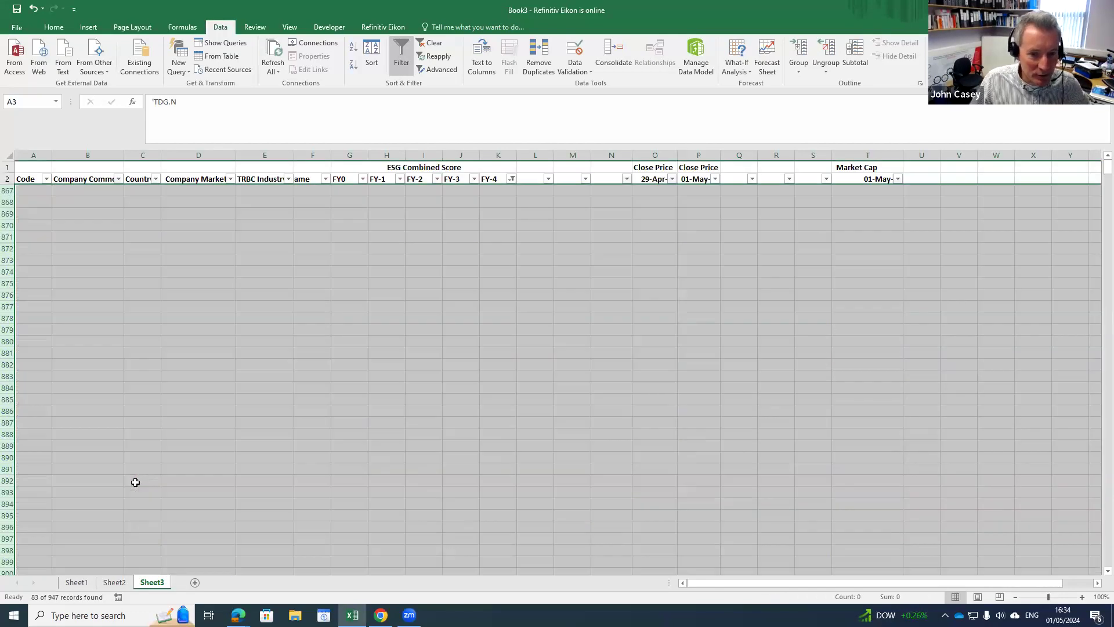
- Show all the remaining companies again by selecting every value in the FY-4 filter
left_click(511, 180)
left_click(398, 293)
left_click(436, 396)
left_click(551, 327)
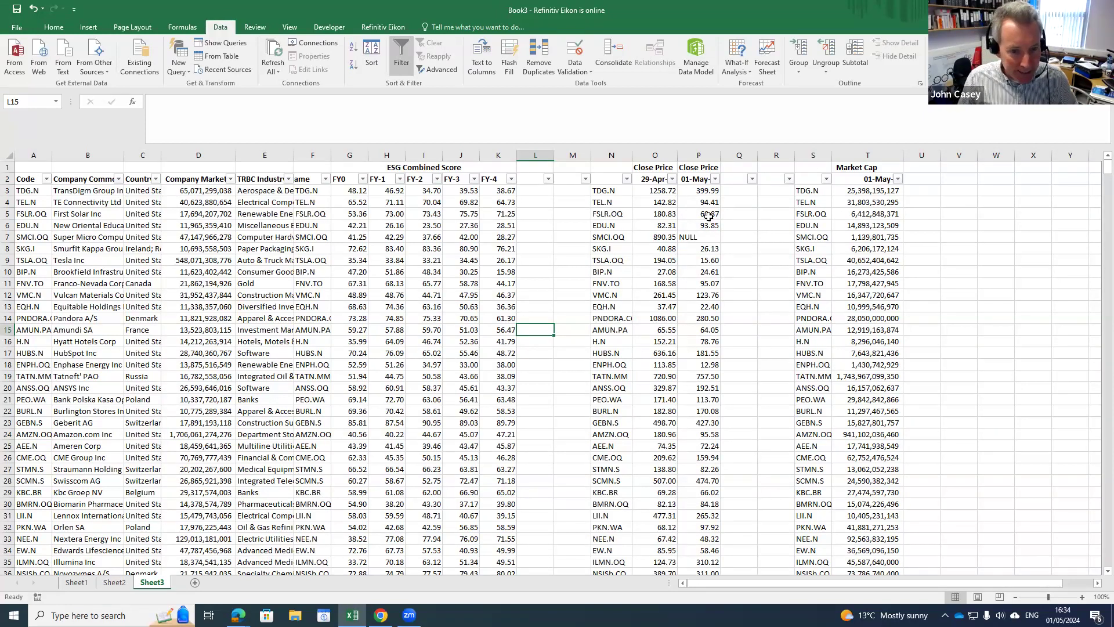
- Filter the 01-May-19 close price column to show only the NULL entries
left_click(715, 180)
left_click(599, 292)
scroll(711, 320, "down", 5)
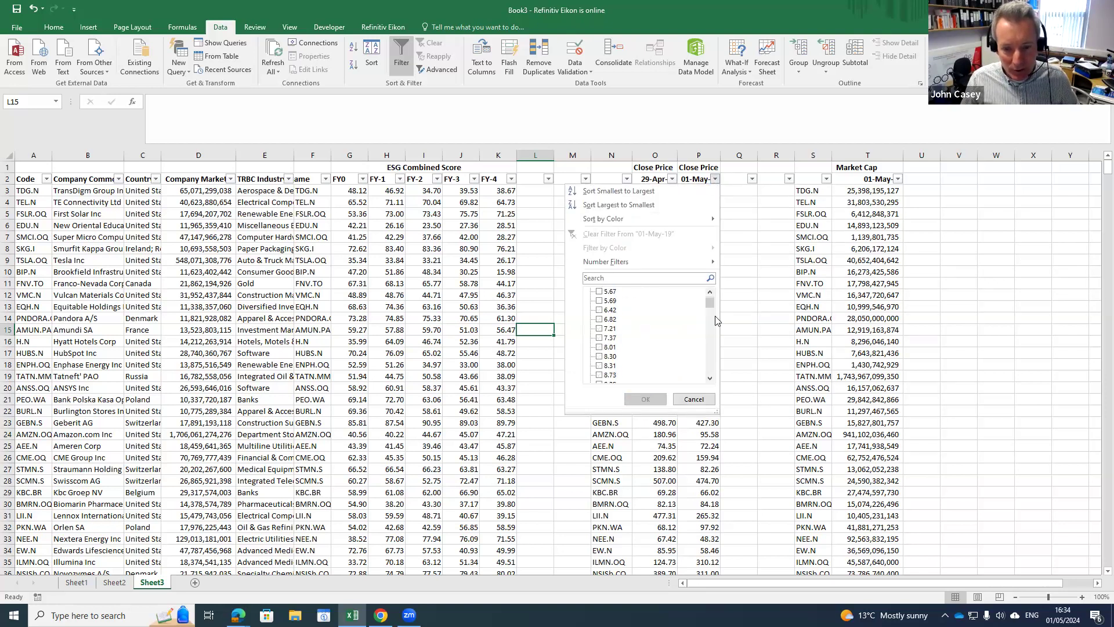
left_click_drag(710, 303, 710, 369)
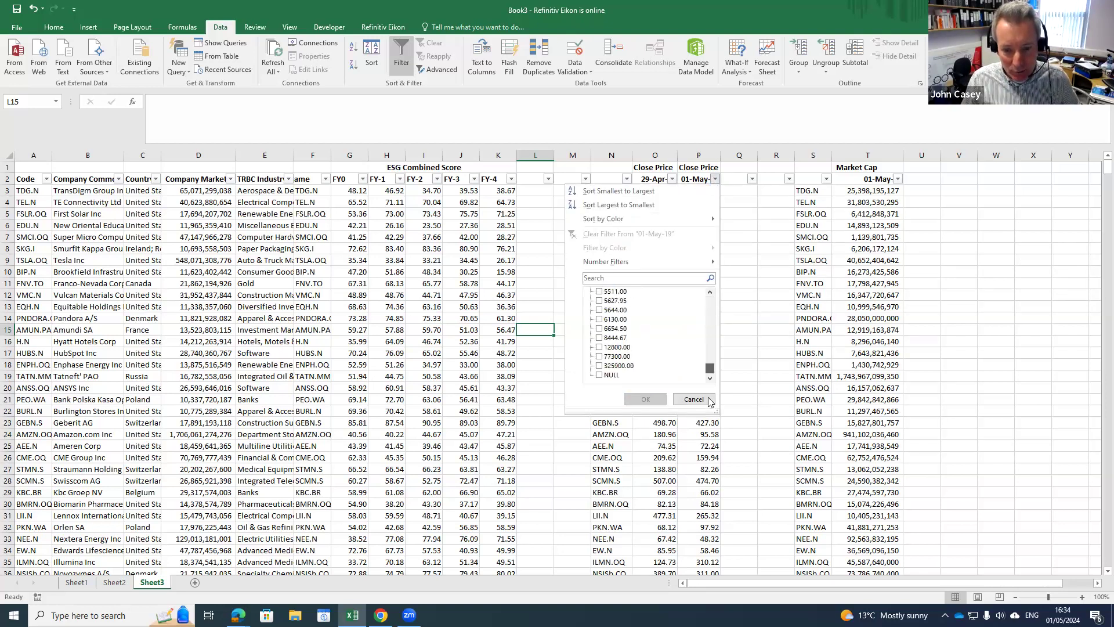
left_click(600, 376)
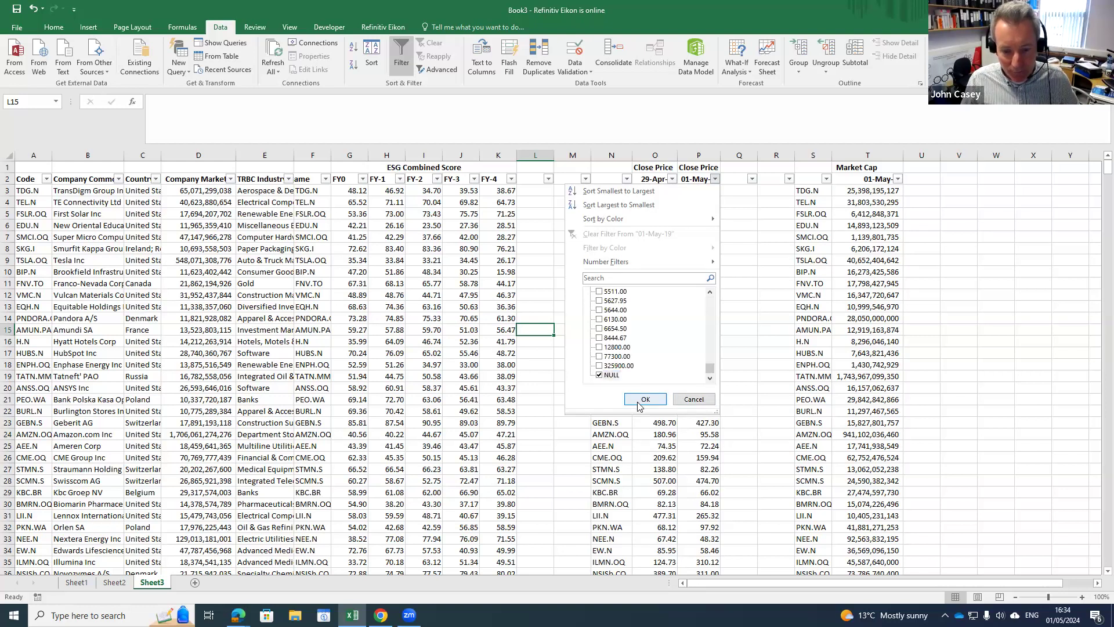
left_click(641, 399)
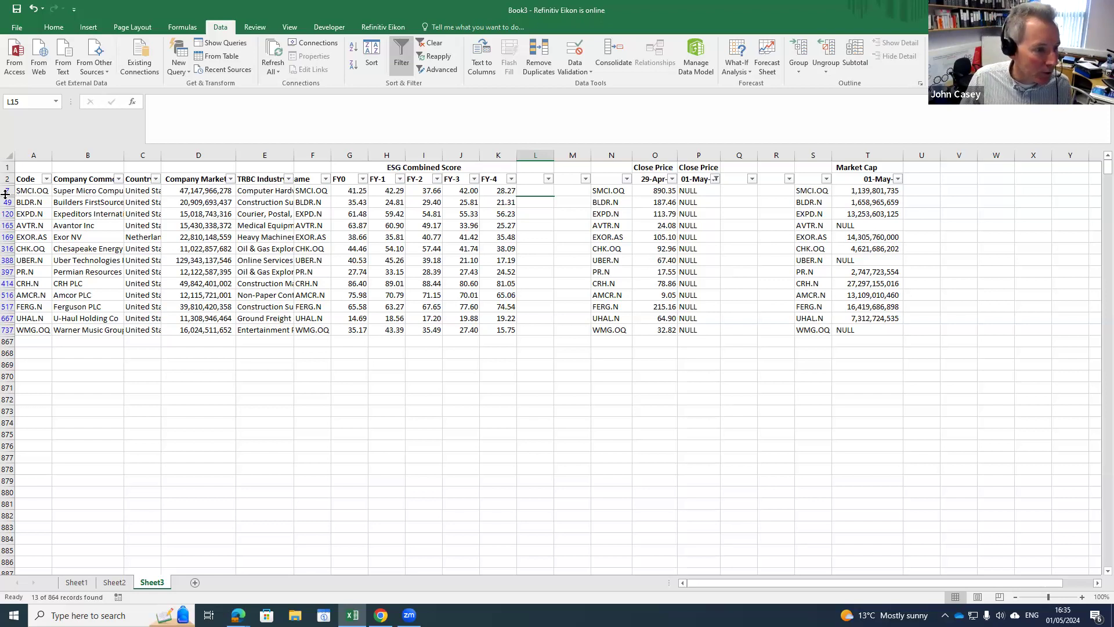
- Delete all the filtered company rows with a NULL 01-May-19 close price, from row 7 to row 737
left_click_drag(5, 193, 5, 329)
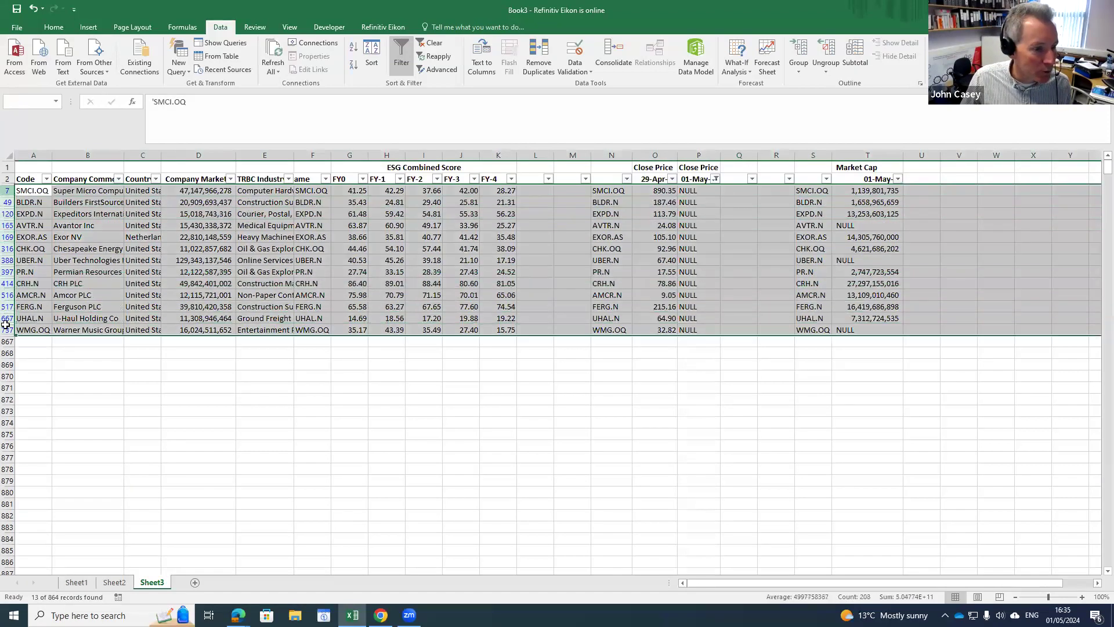
right_click(249, 292)
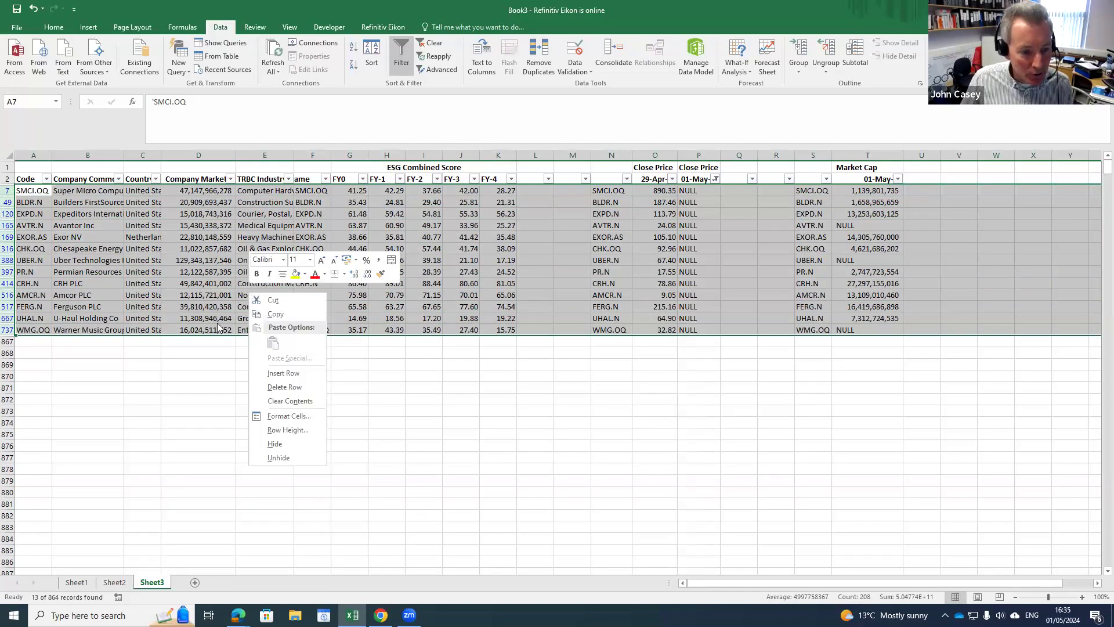
left_click(292, 387)
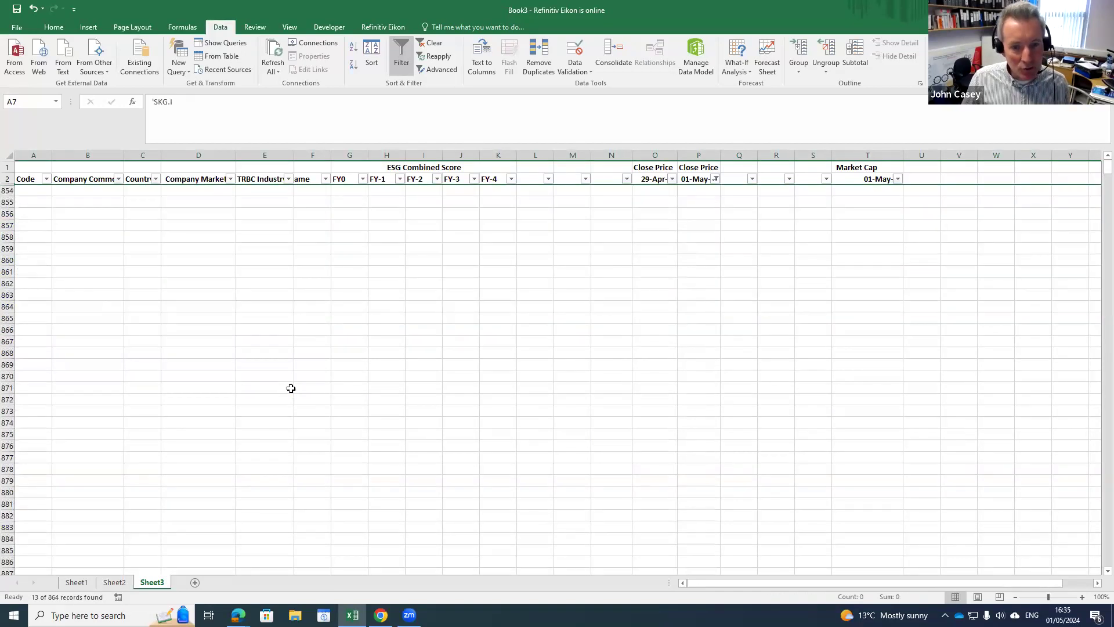
- Show all the remaining companies again by selecting every value in the 01-May-19 close price filter
left_click(711, 179)
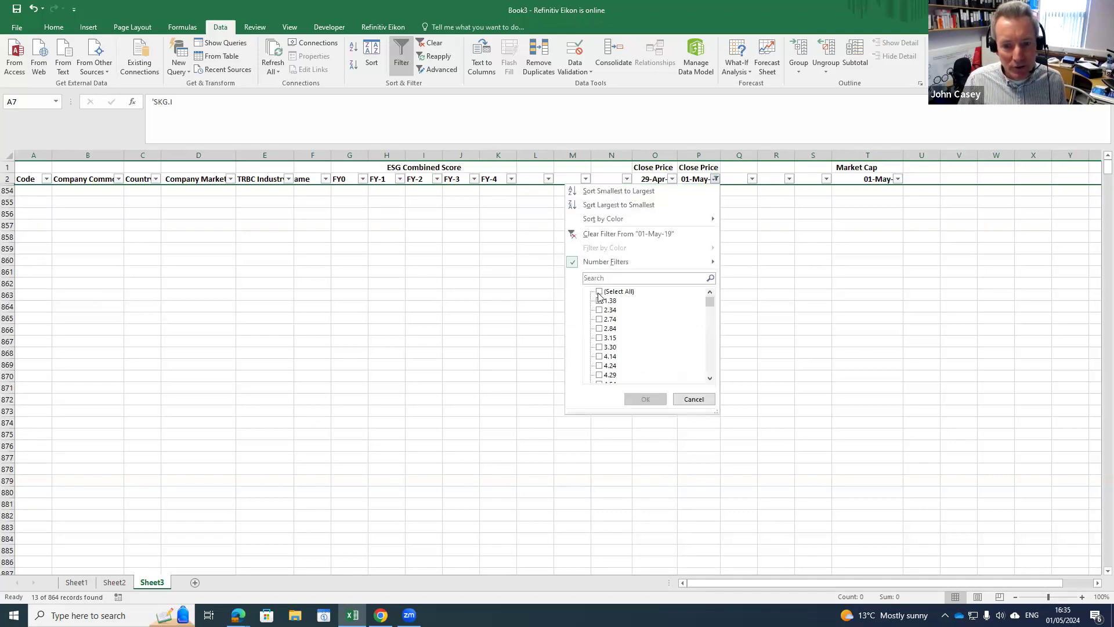
left_click(644, 399)
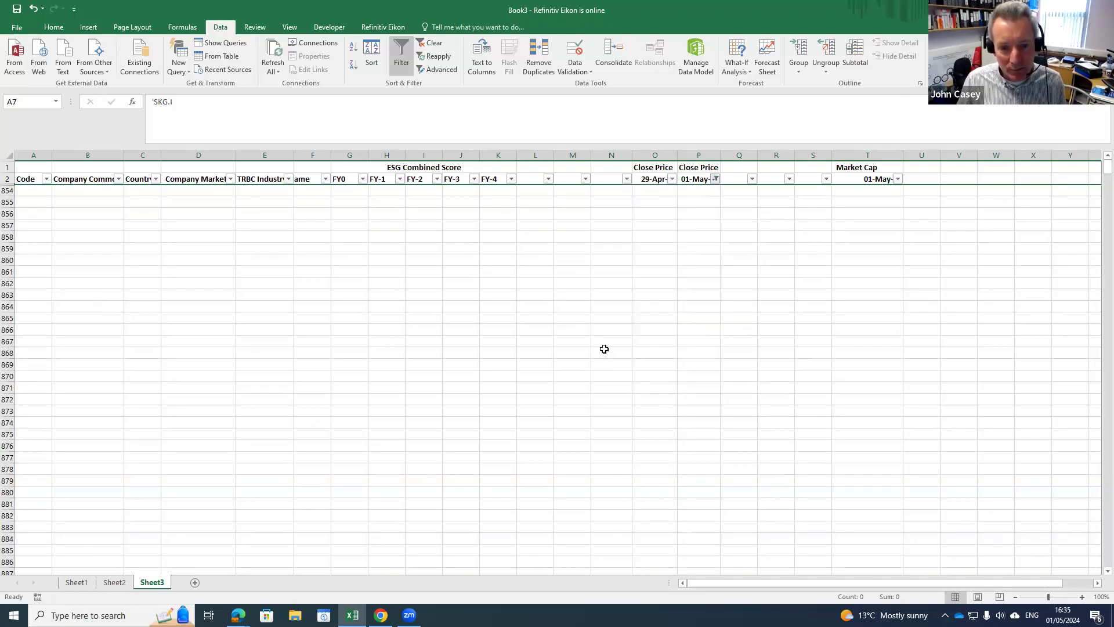
left_click(464, 261)
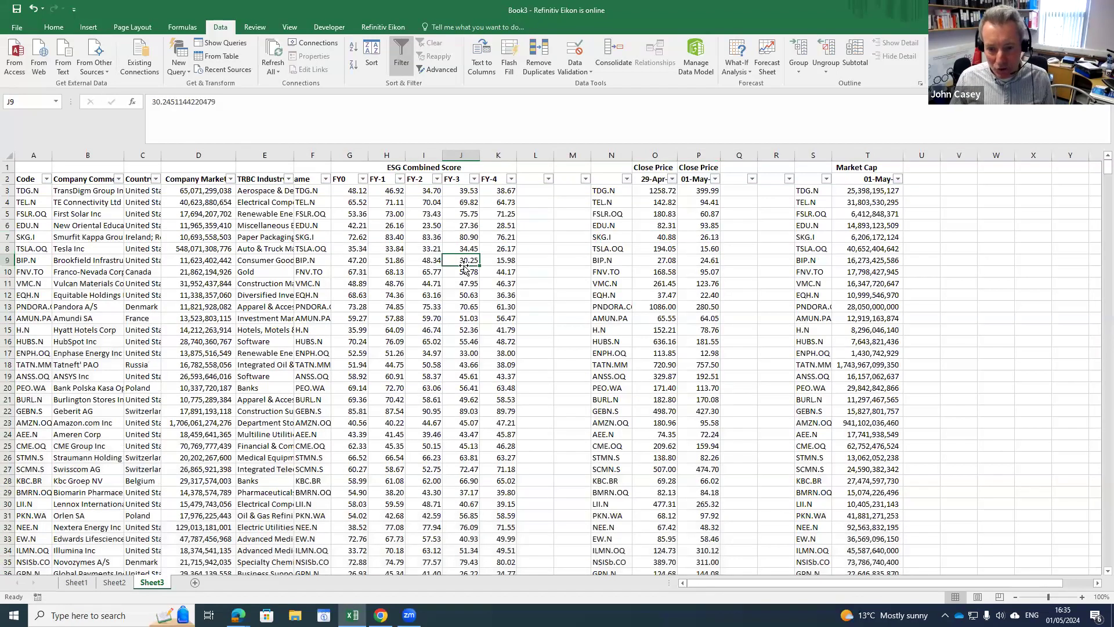
- Delete row 18, the Russian company Tatneft' PAO with the outsized 01-May-19 market cap
left_click(893, 367)
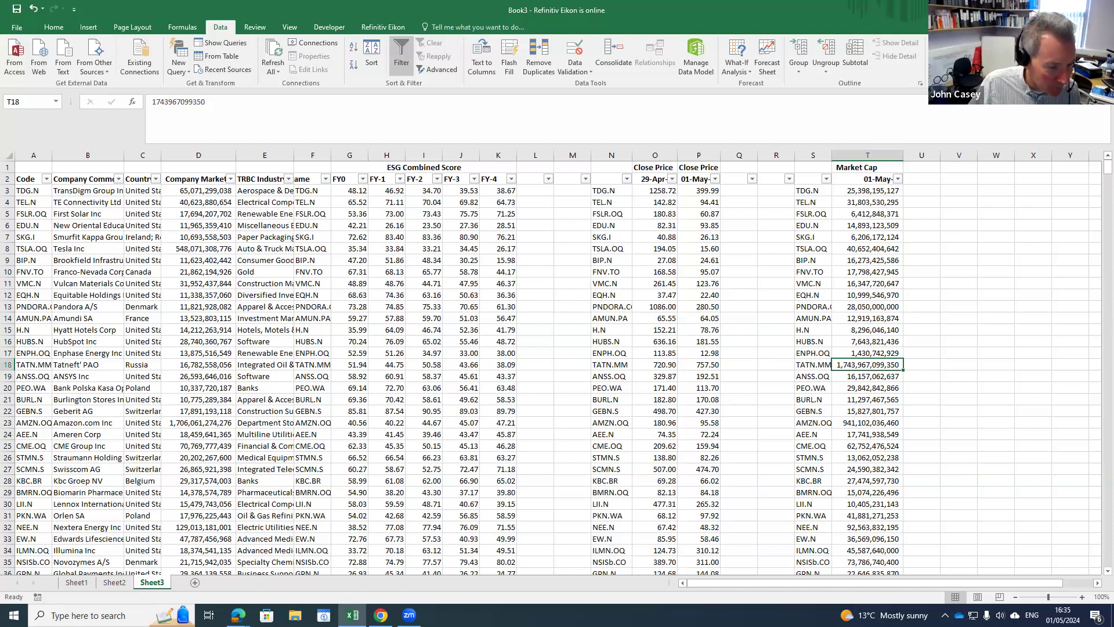
left_click(9, 365)
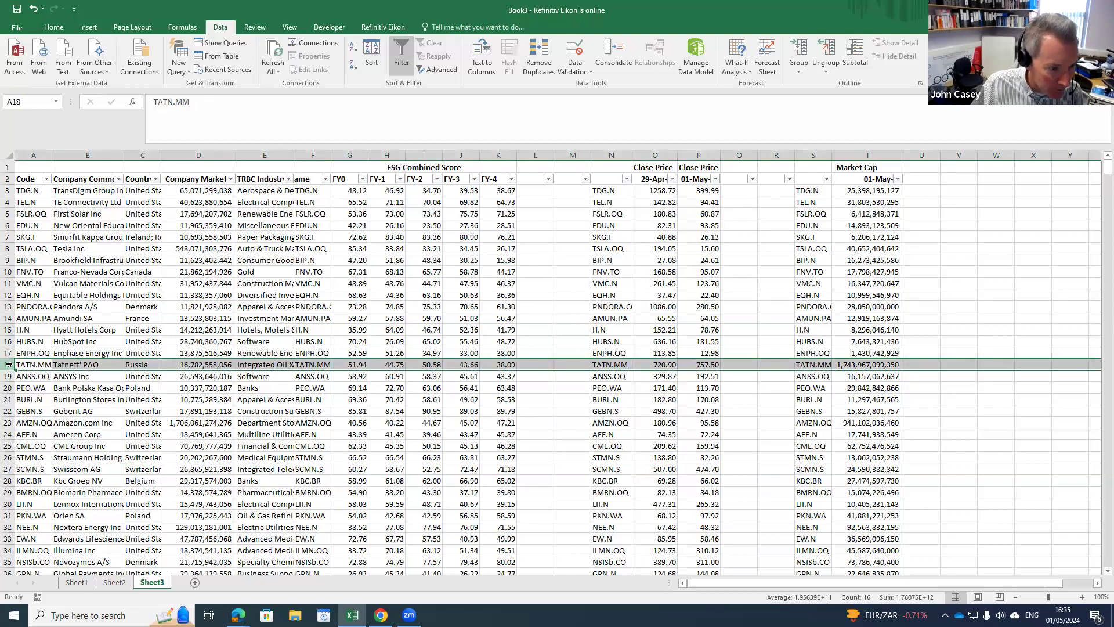
right_click(8, 365)
left_click(33, 452)
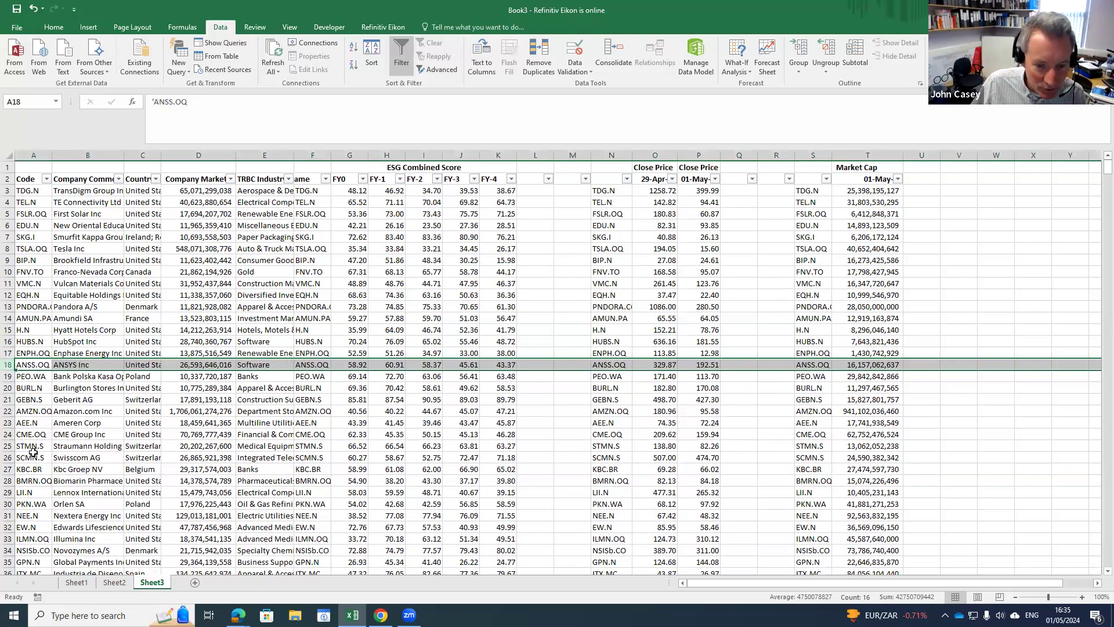
- Find the text NULL in the sheet and delete the row of the company containing it, MPWR.OQ in row 212
left_click(206, 425)
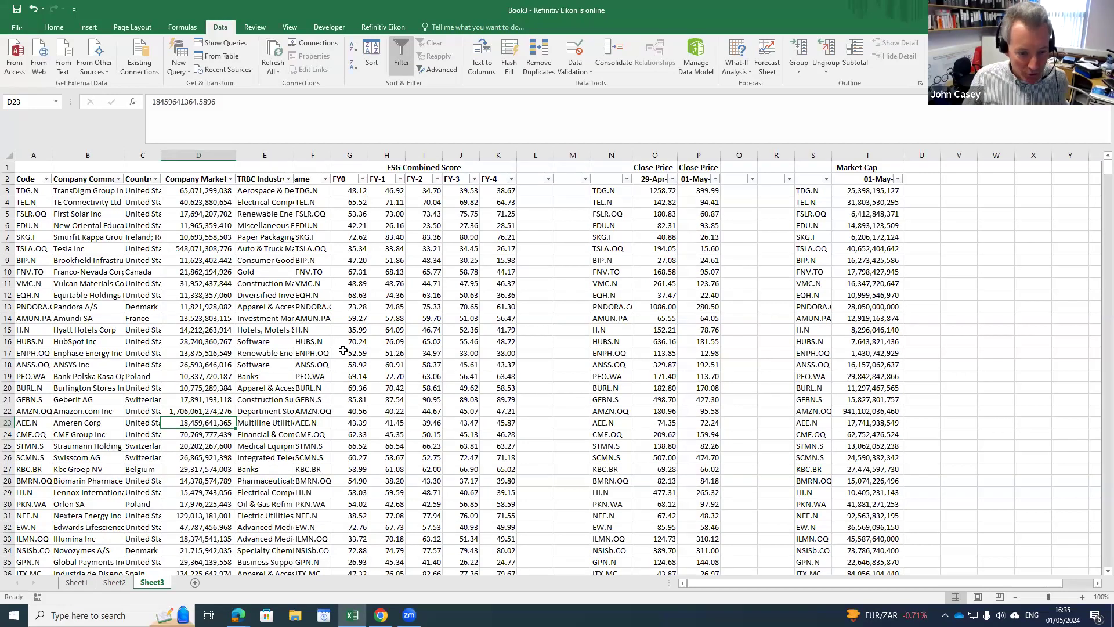
key("Return")
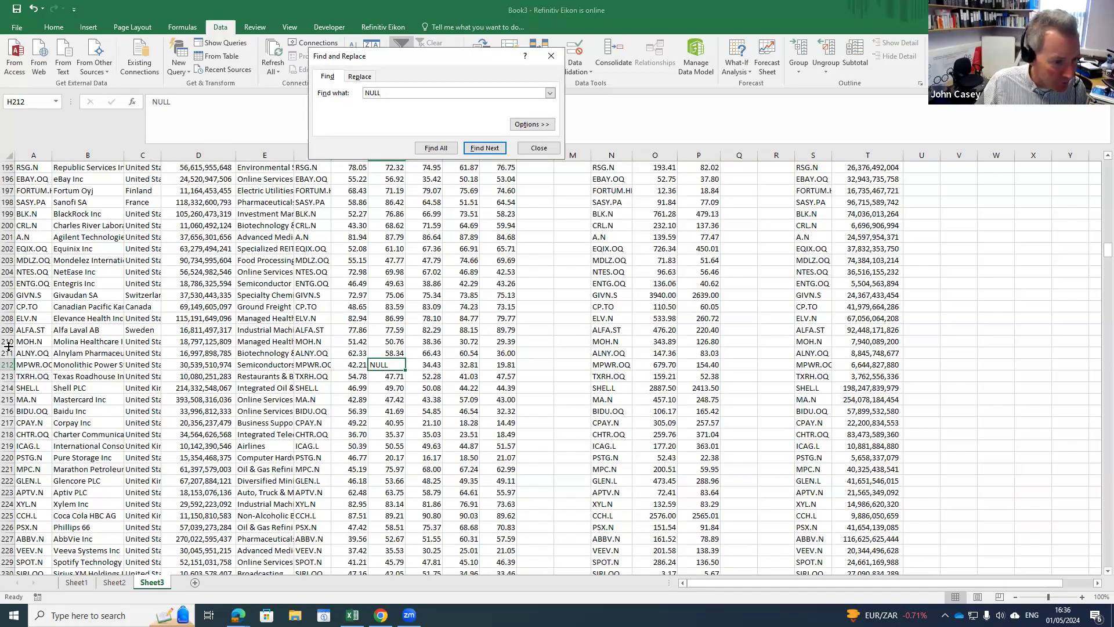
left_click(6, 367)
right_click(6, 367)
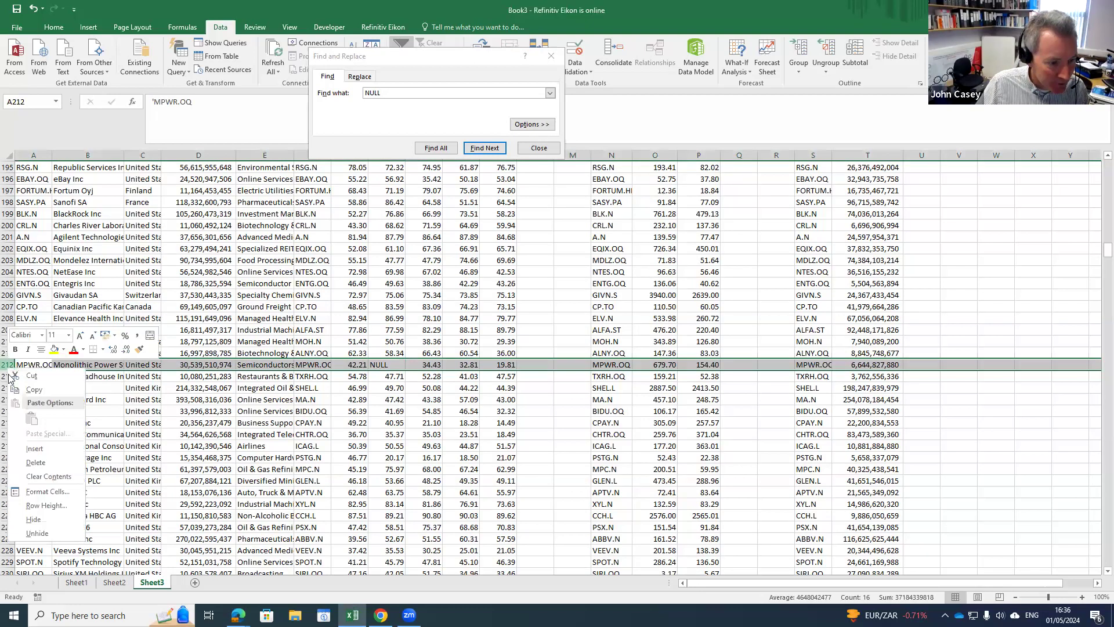
left_click(47, 462)
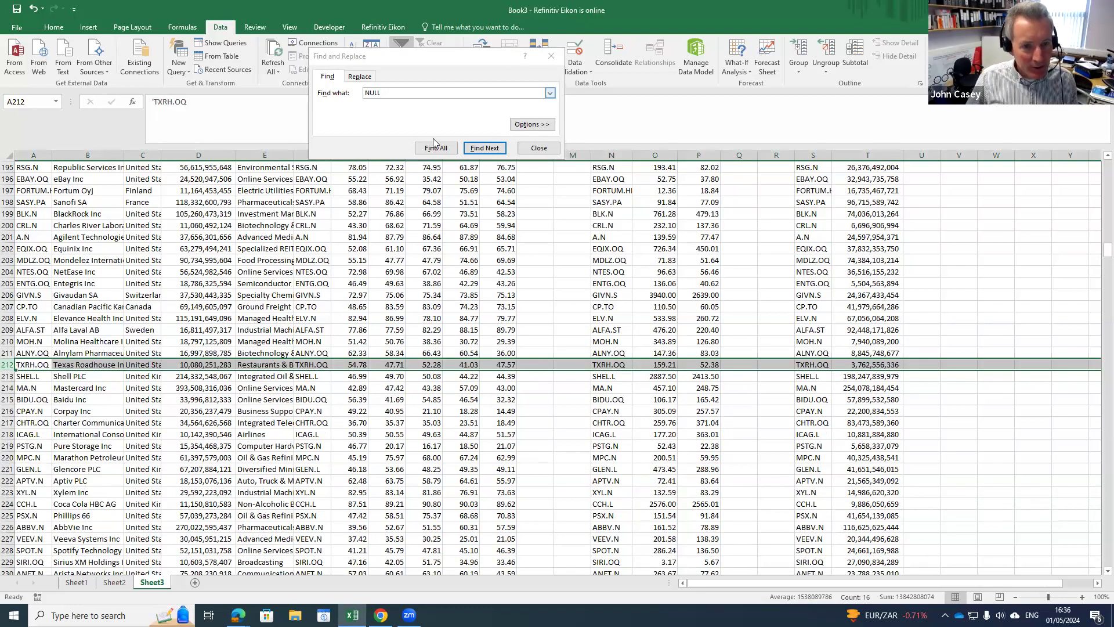
- Search the sheet again for any further NULL entries and close the search
left_click(478, 149)
left_click(479, 150)
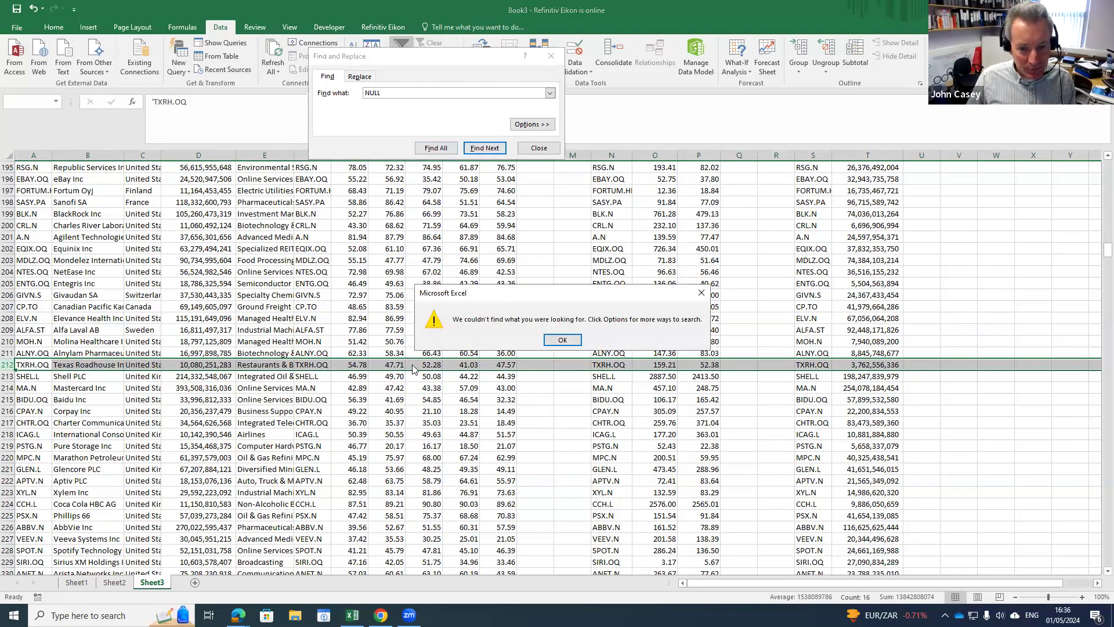
left_click(569, 340)
left_click(477, 454)
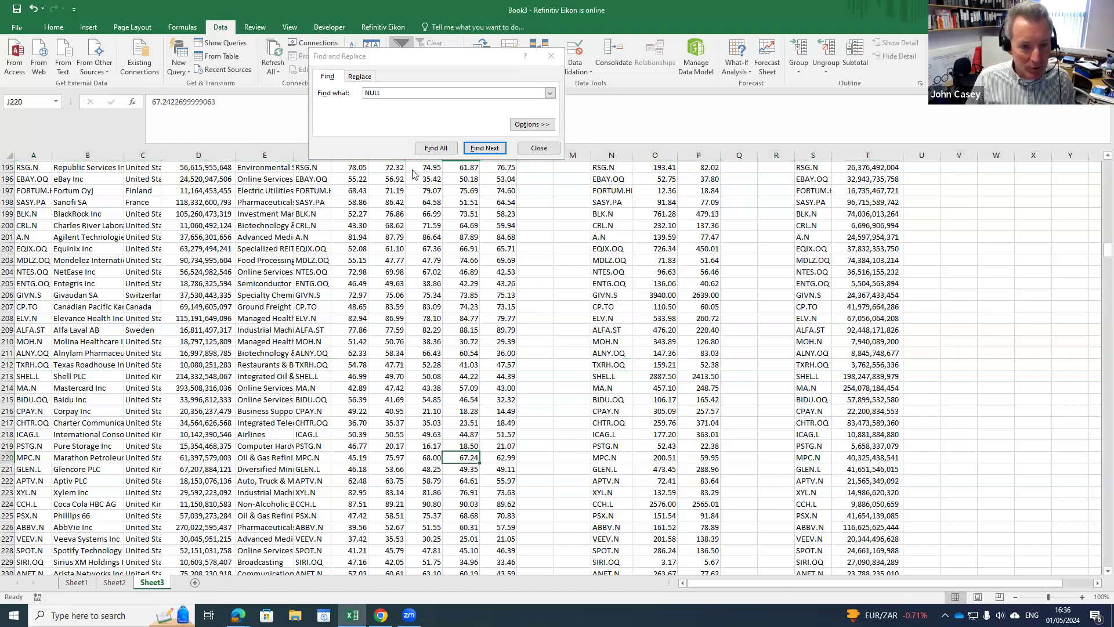
left_click(485, 148)
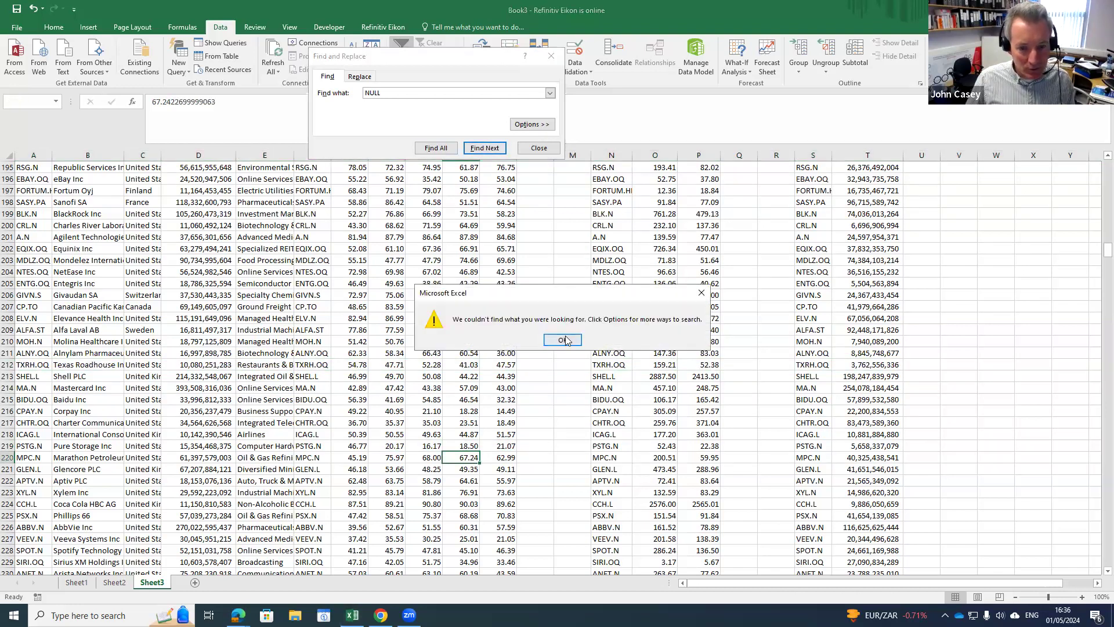
left_click(566, 340)
left_click(395, 363)
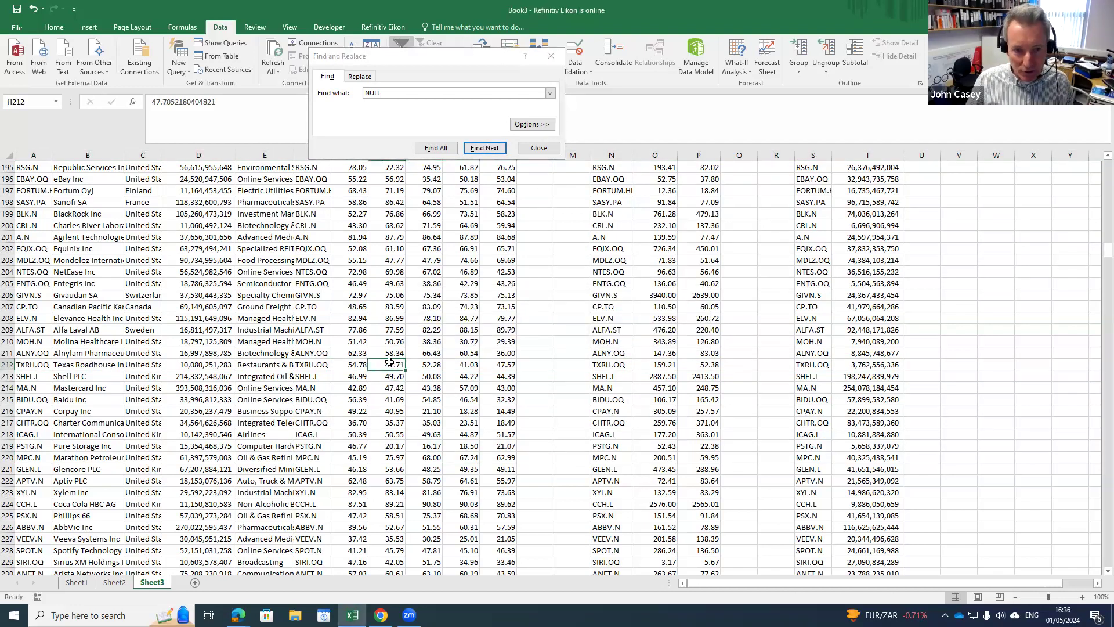
left_click(538, 149)
- Check the last rows of the data, including the 01-May-19 market cap of GMKN.MM in row 837
left_click(398, 348)
key("End")
key("Down")
key("ctrl+Left")
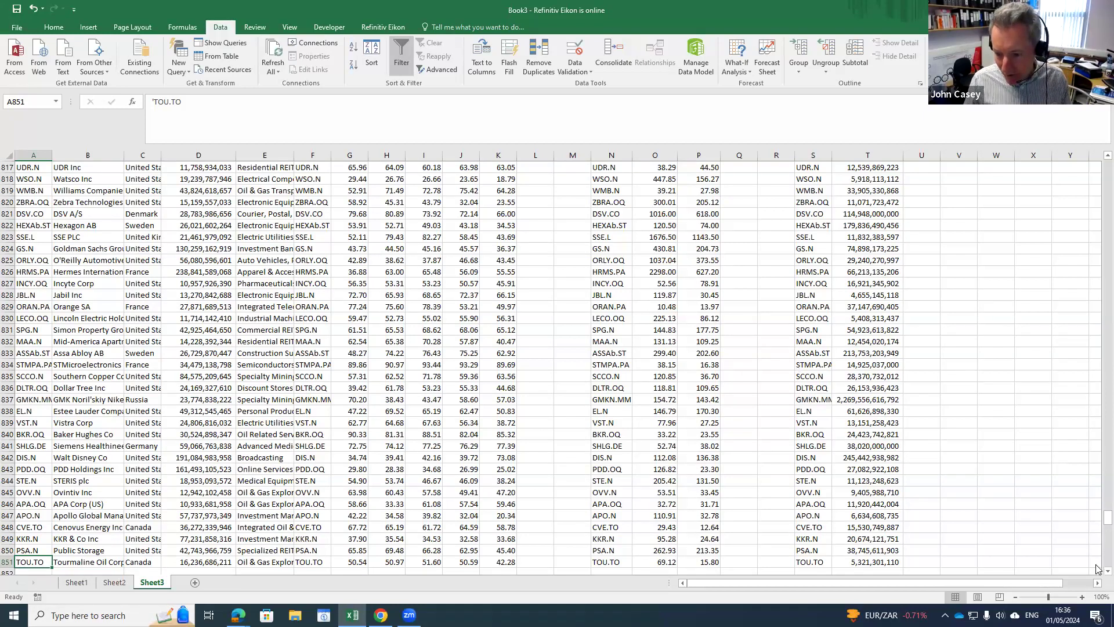
left_click(849, 398)
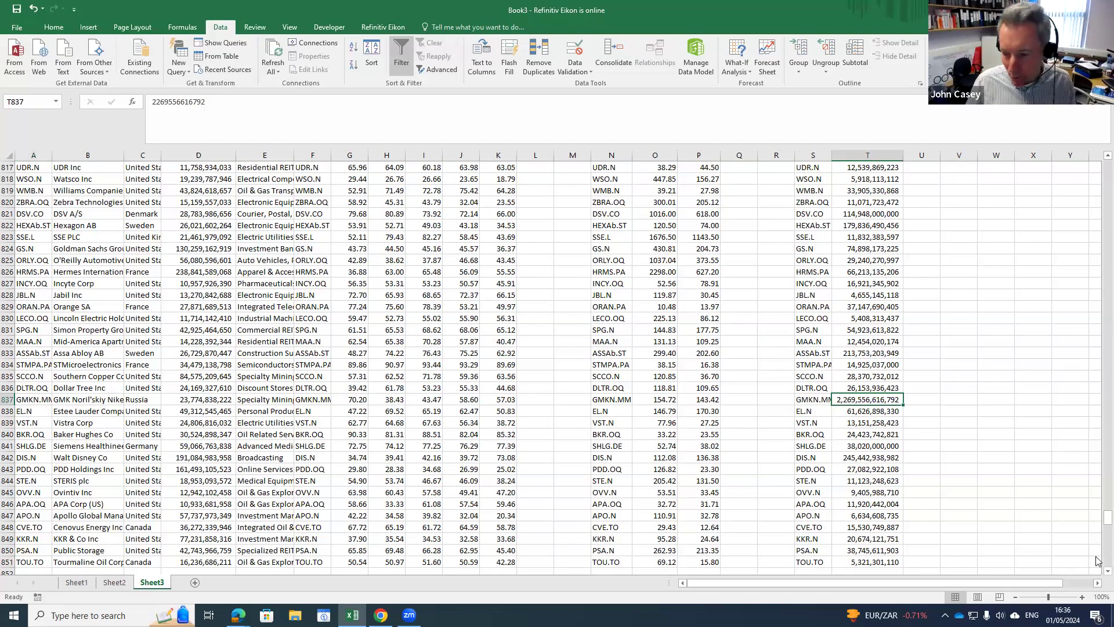
scroll(1096, 525, "up", 20)
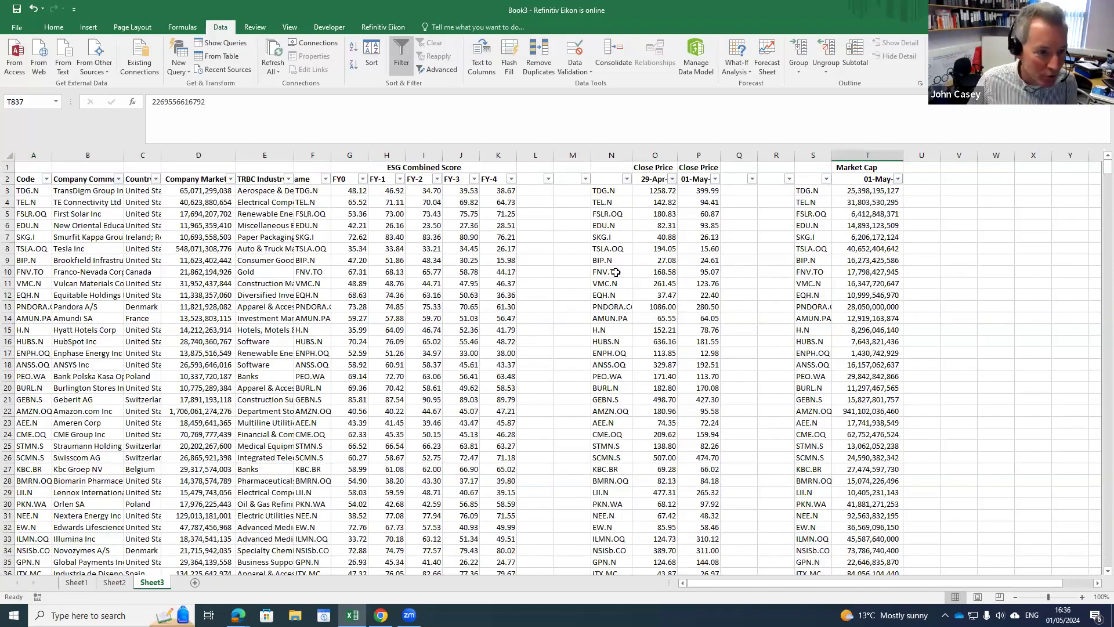
- Filter the Country of Exchange column to show only companies listed in Russia
left_click(230, 179)
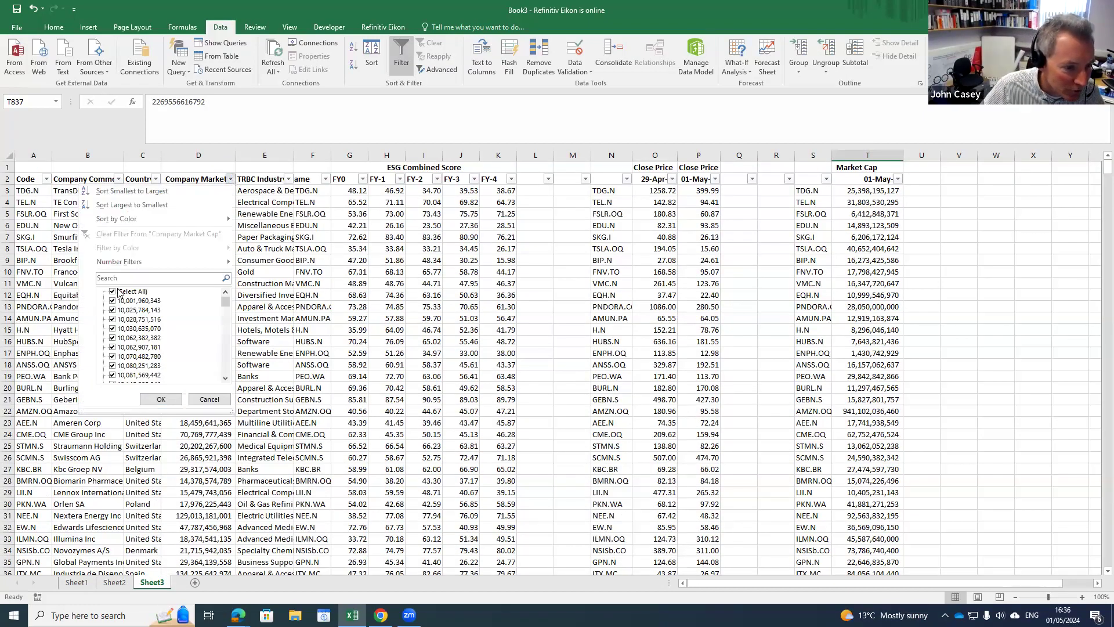
left_click(206, 401)
left_click(155, 179)
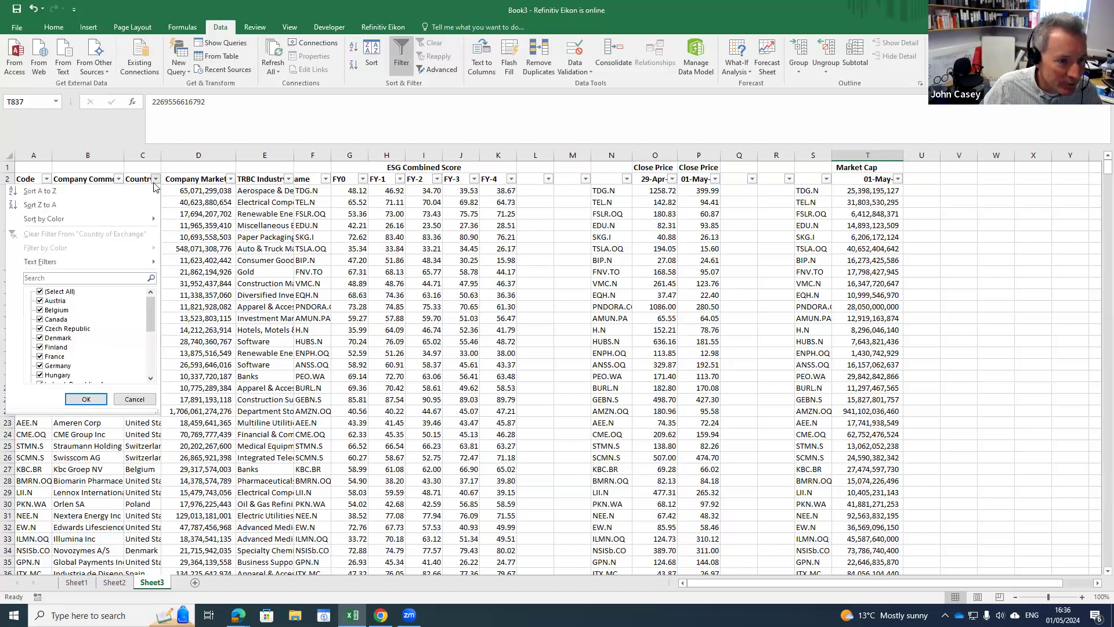
left_click_drag(148, 307, 154, 352)
left_click(46, 292)
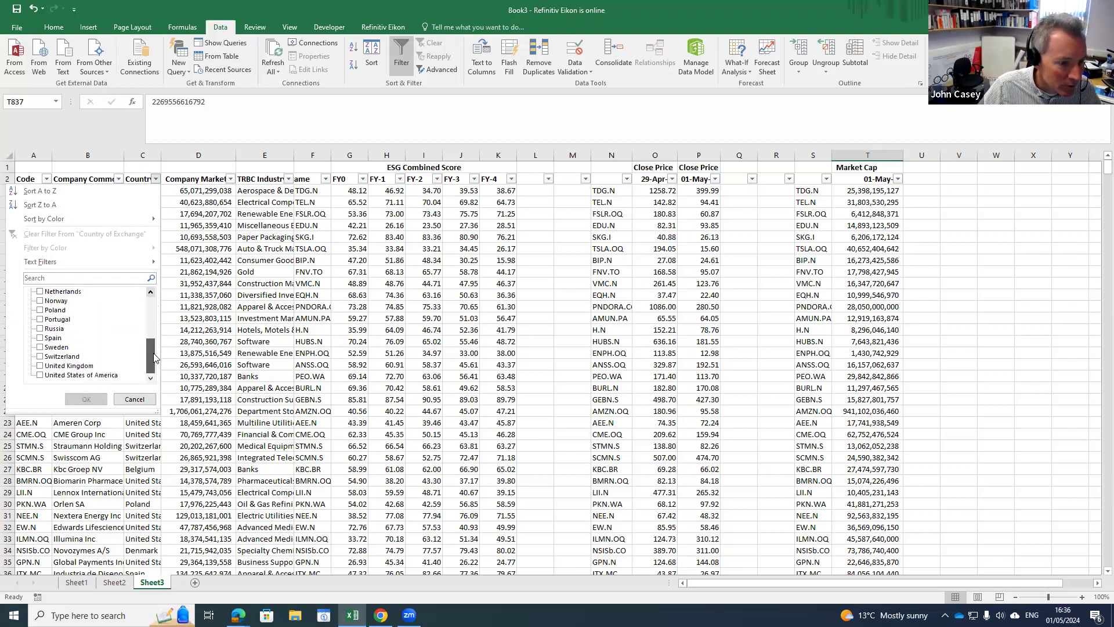
left_click(41, 329)
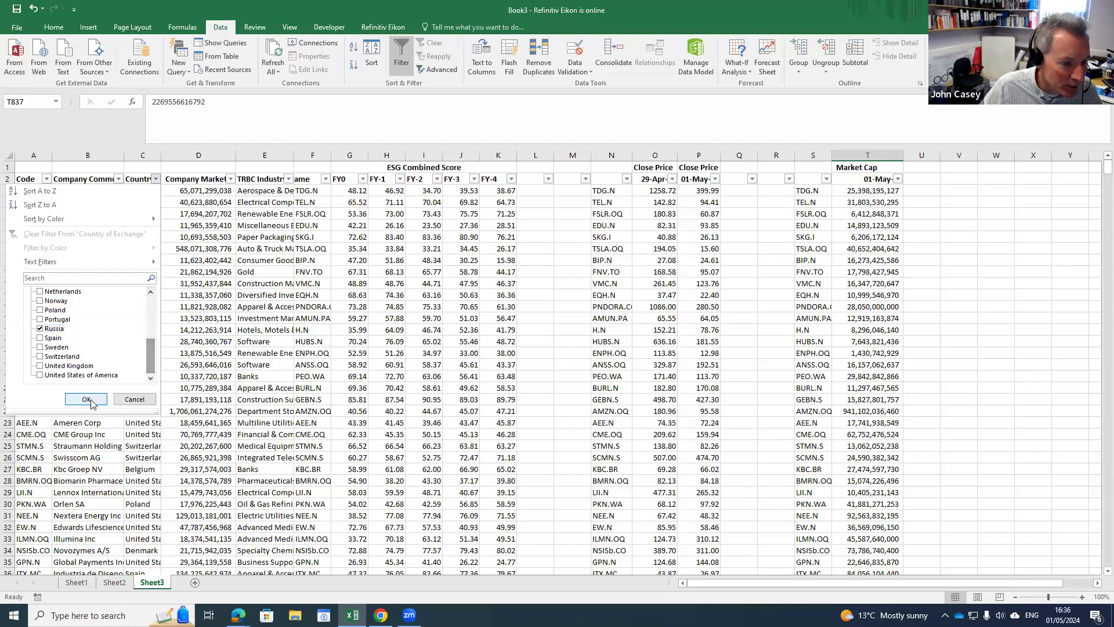
left_click(87, 399)
- Delete all the filtered Russian company rows, from row 45 to row 837
left_click_drag(8, 190, 7, 306)
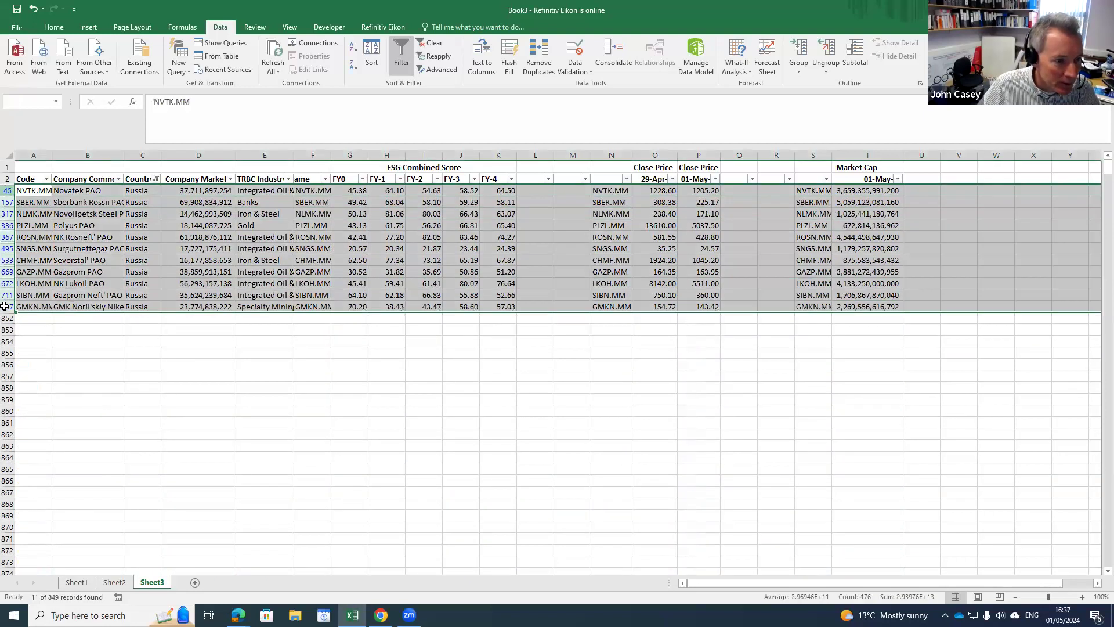
right_click(59, 282)
left_click(87, 373)
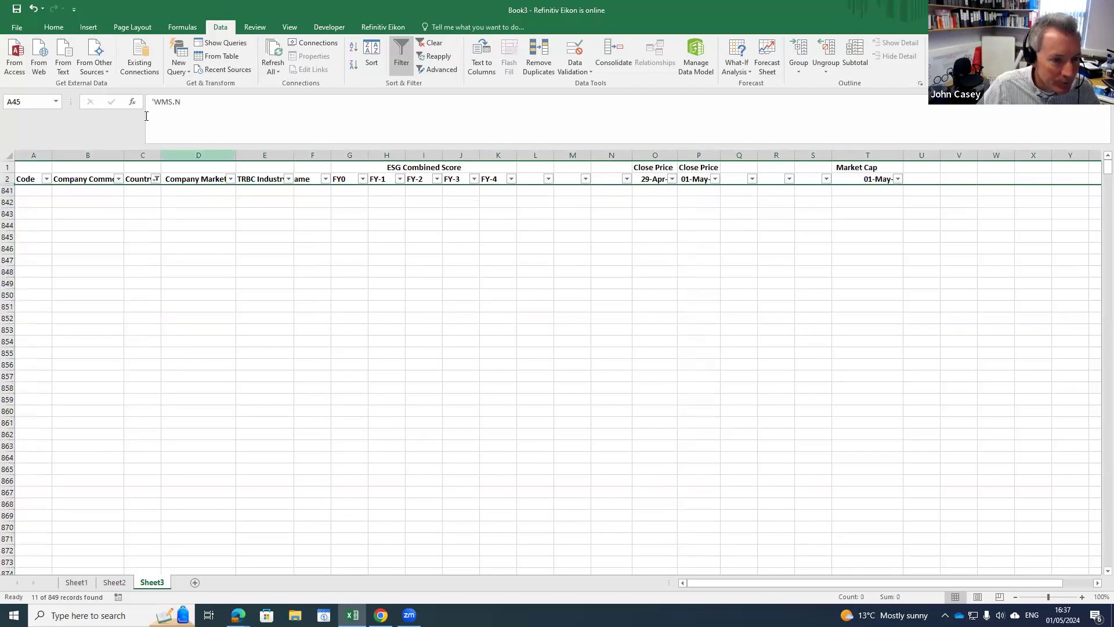
- Show all the remaining companies again by selecting every country in the Country of Exchange filter
left_click(156, 179)
left_click(55, 292)
left_click(95, 398)
left_click(226, 334)
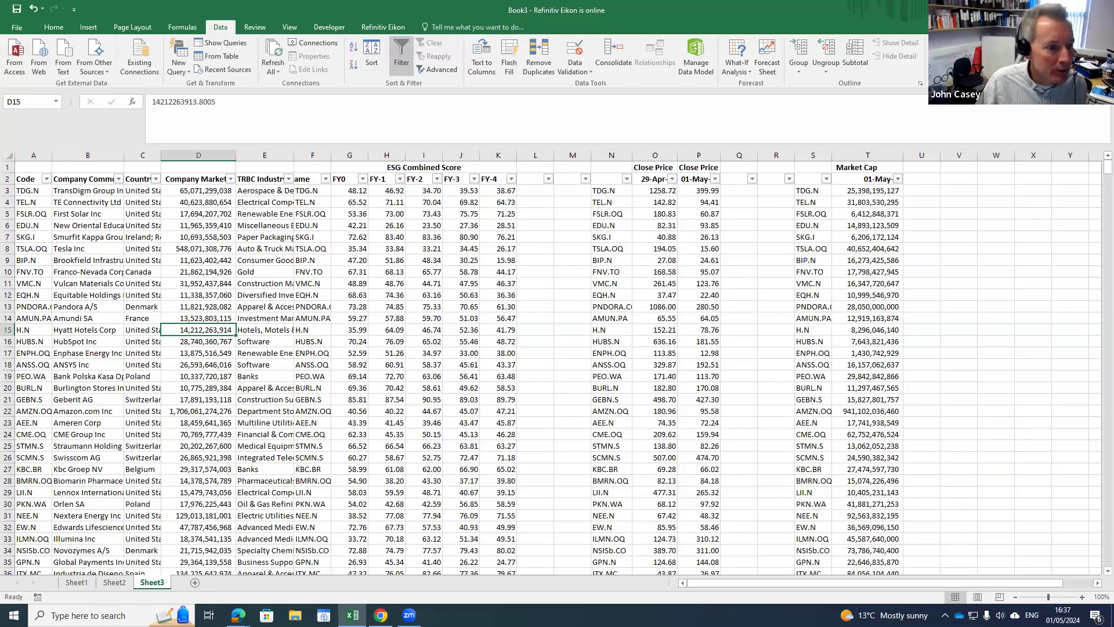
- Remove the filters from the row 2 headings
left_click(7, 178)
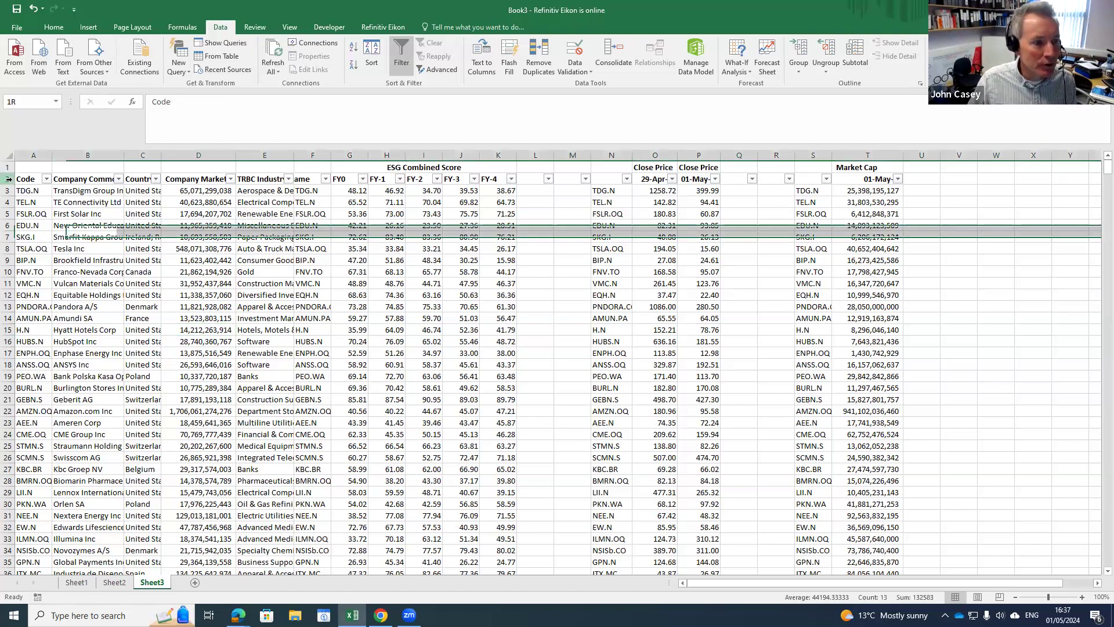
left_click(400, 58)
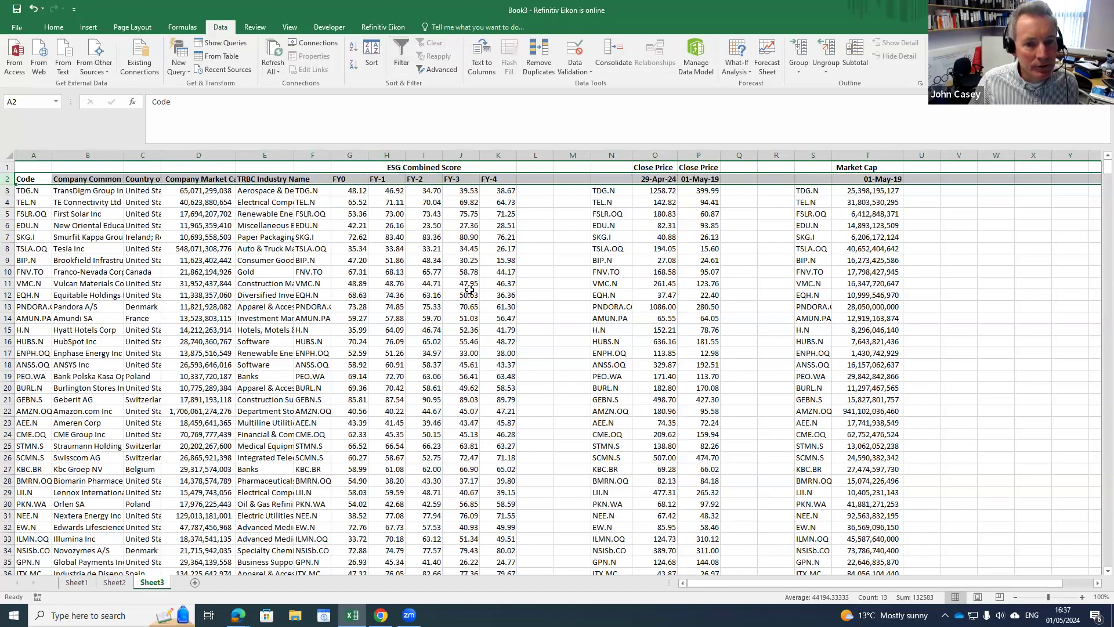
left_click(469, 293)
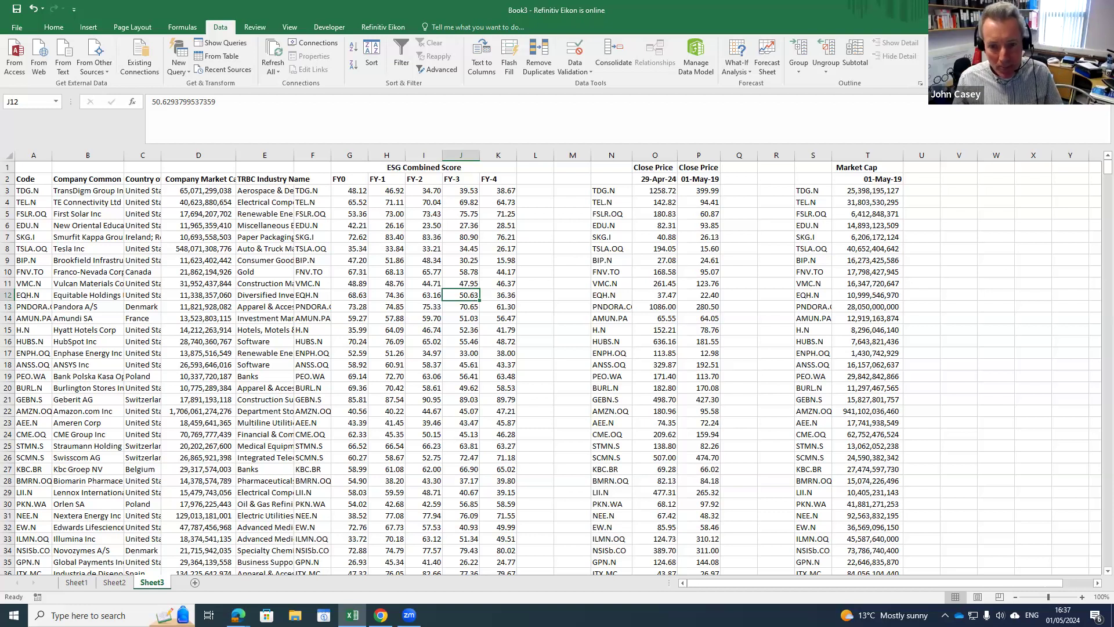
- Add the heading "Price Movement" across cells Q1 and Q2, beside the two close price columns
left_click(736, 182)
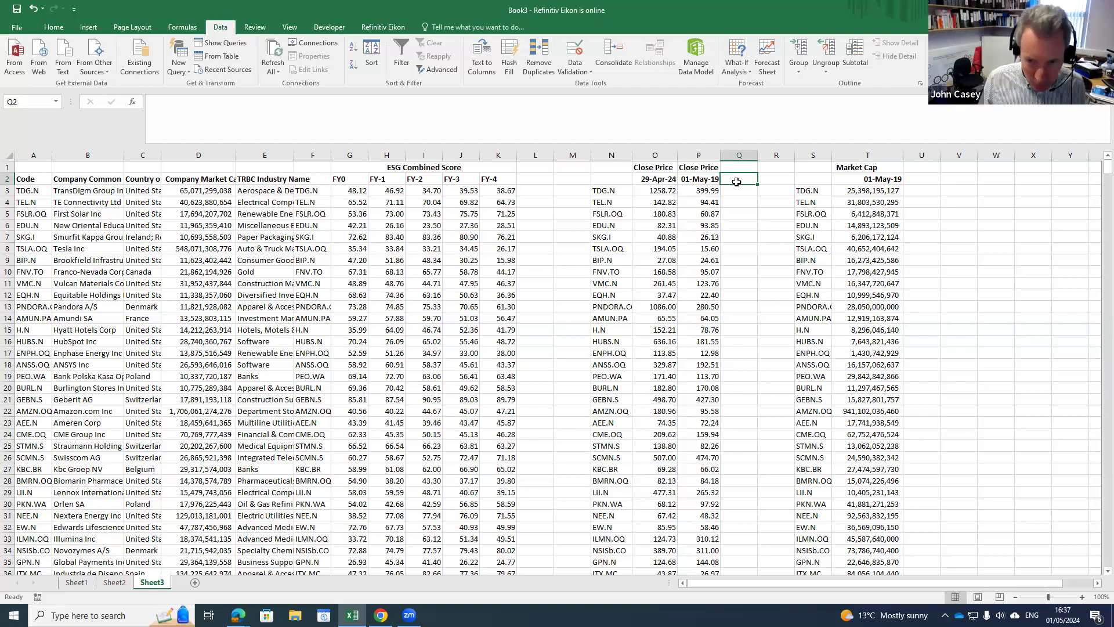
key("Up")
type("Pic")
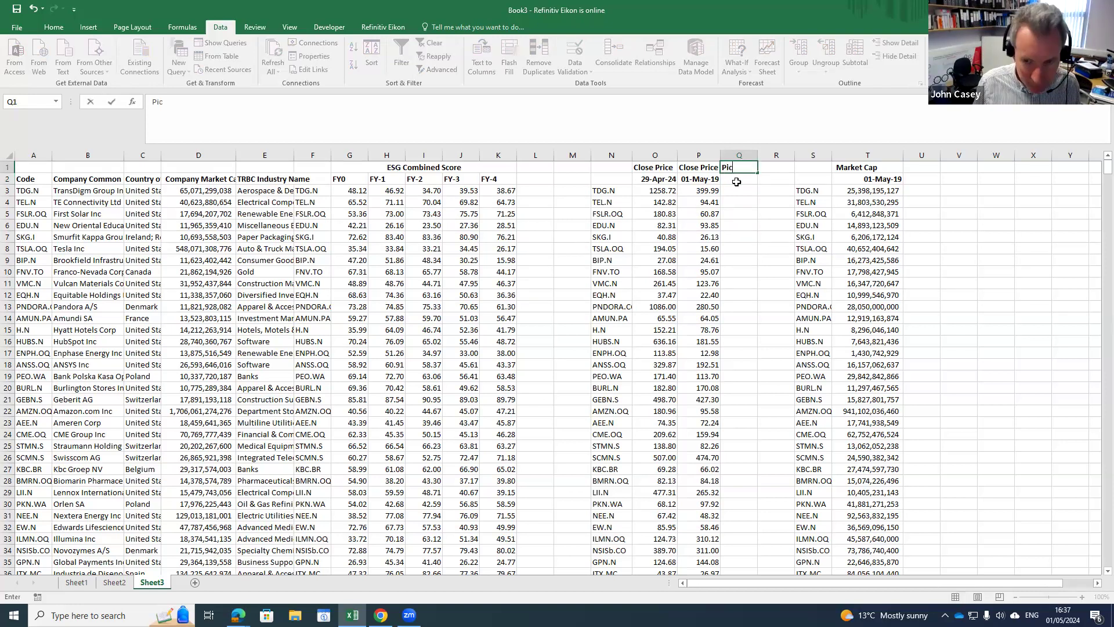
key("BackSpace")
key("BackSpace")
type("rice")
key("Return")
type("<M")
key("BackSpace")
key("BackSpace")
type("Movement")
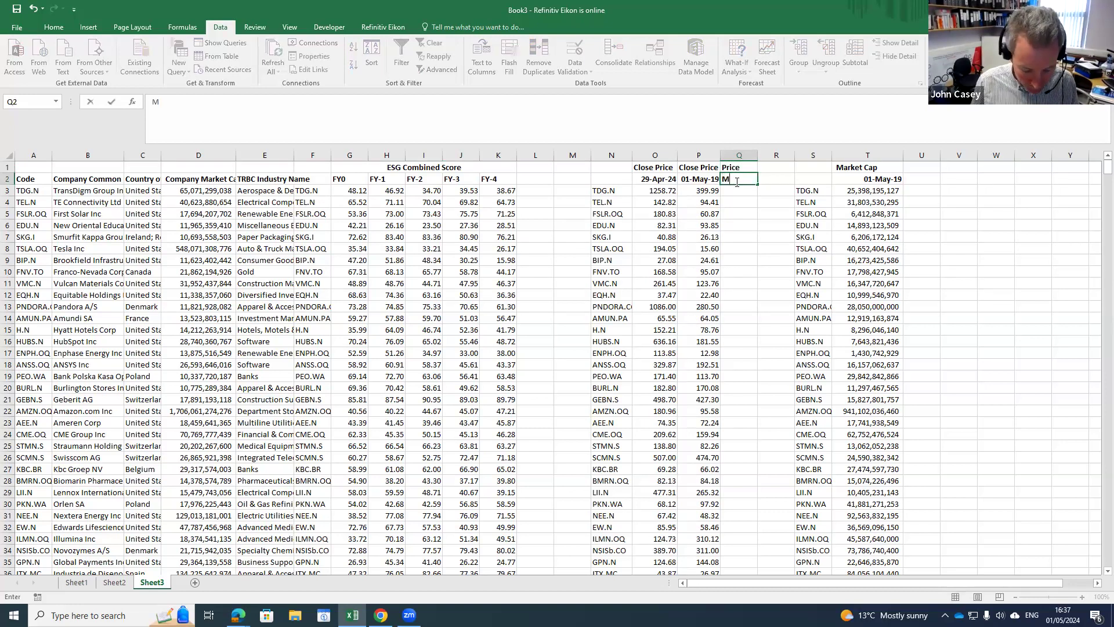
key("Return")
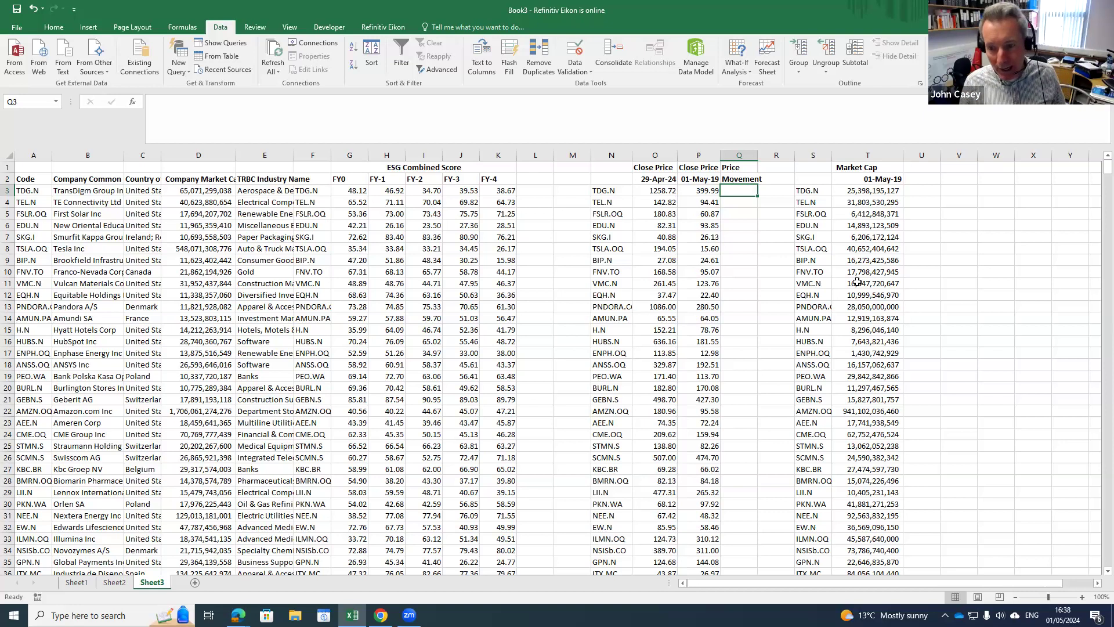
- Enter the formula =O3/P3-1 in Q3 to calculate the first company's price movement
left_click(856, 152)
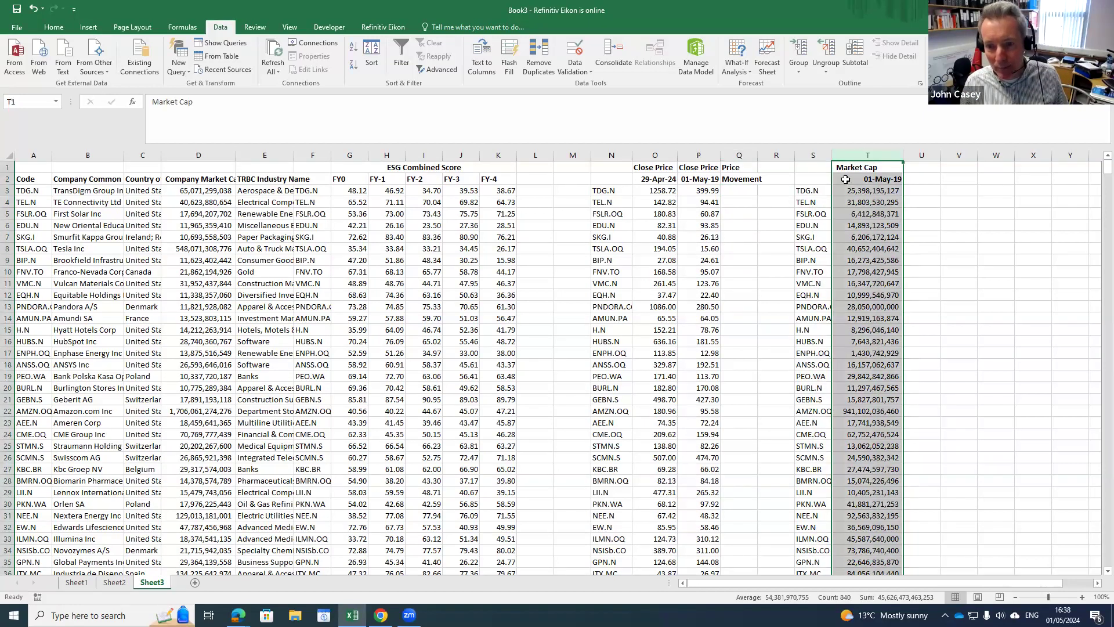
left_click(741, 190)
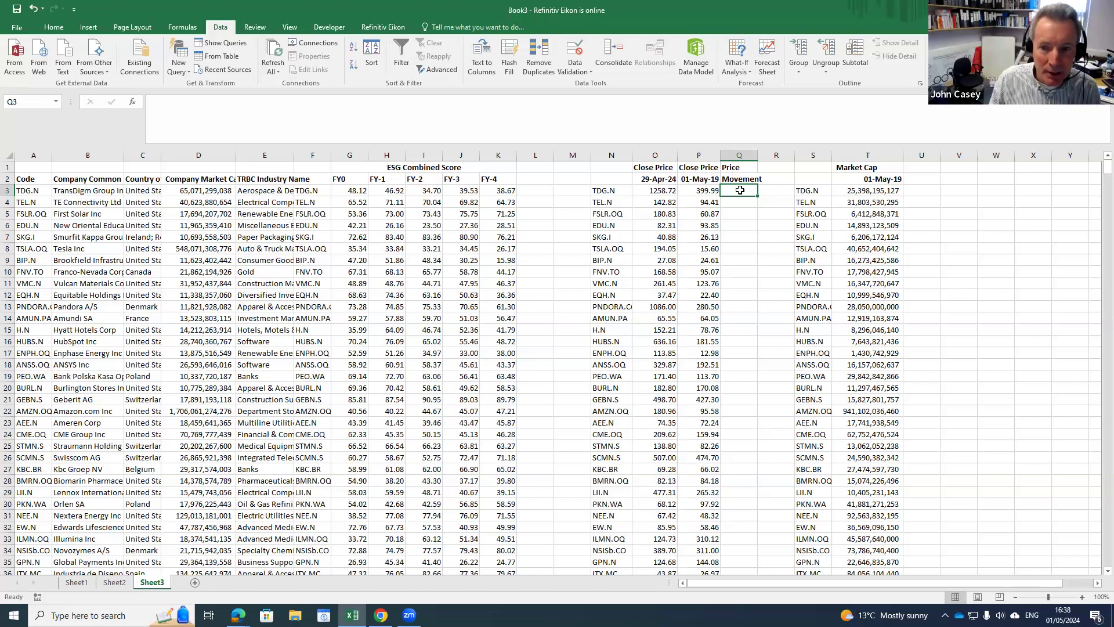
type("=")
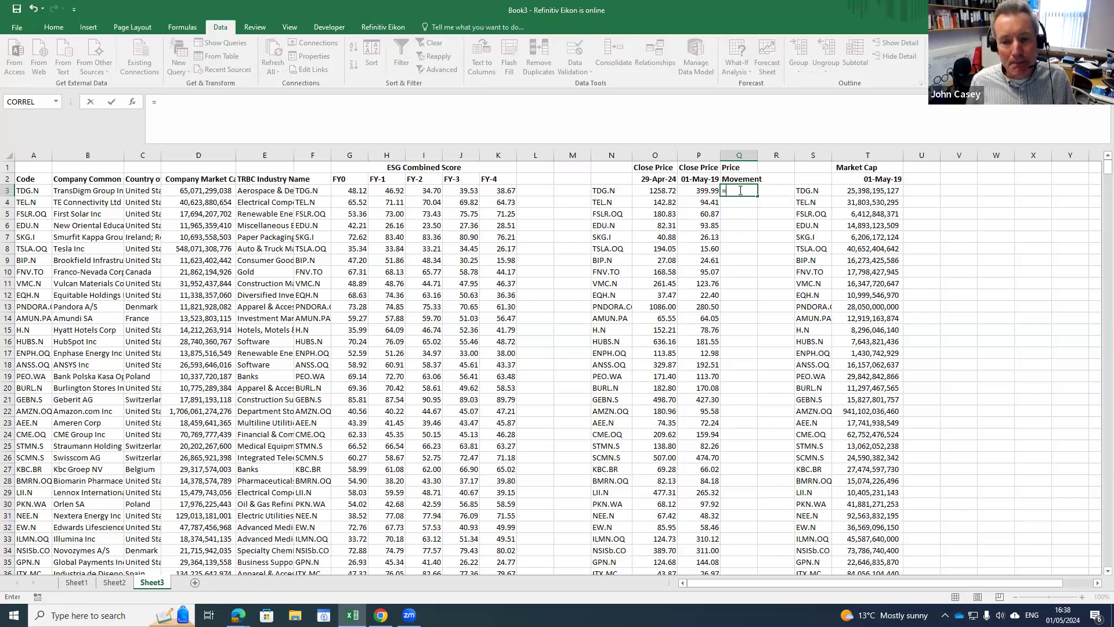
key("Left")
key("Left")
type("/")
key("Left")
type("-1")
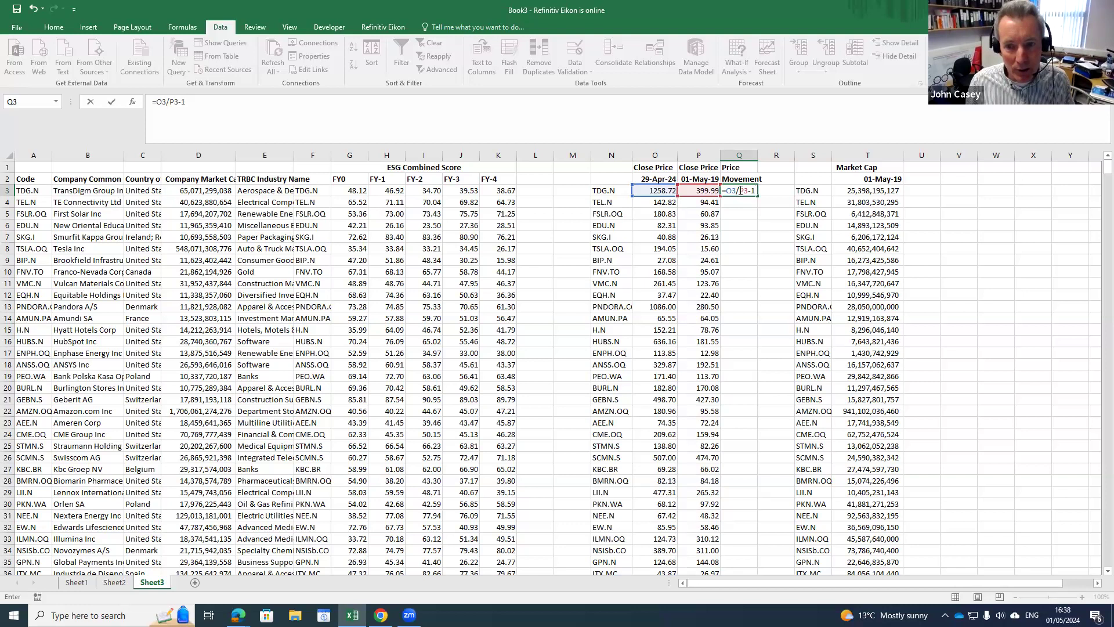
key("Return")
- Format the price movement result in Q3 as a percentage
left_click(740, 191)
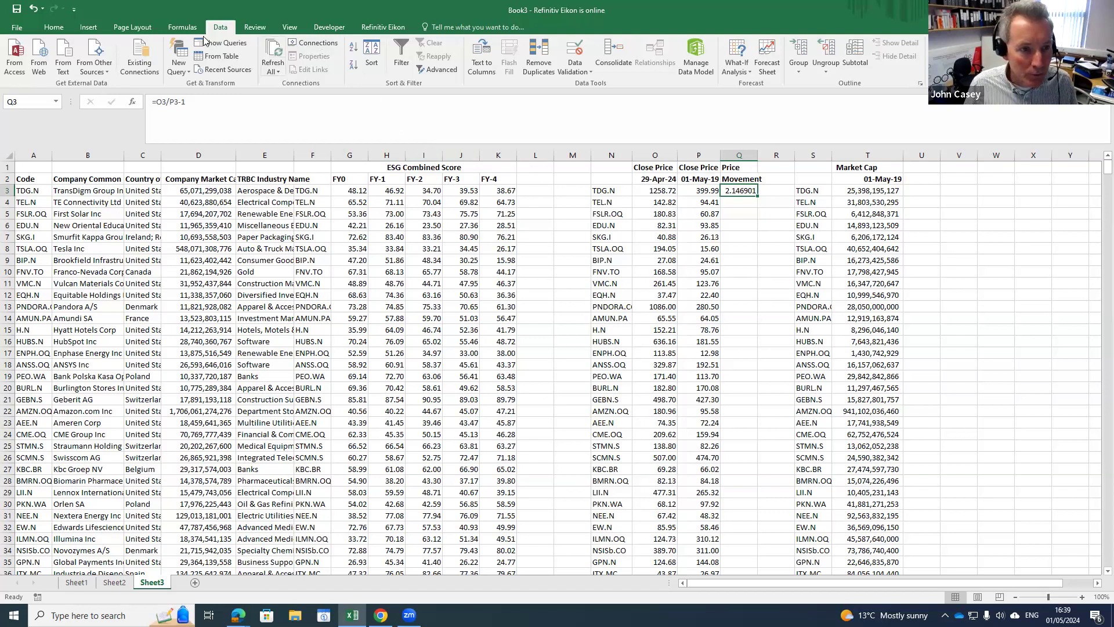
left_click(54, 27)
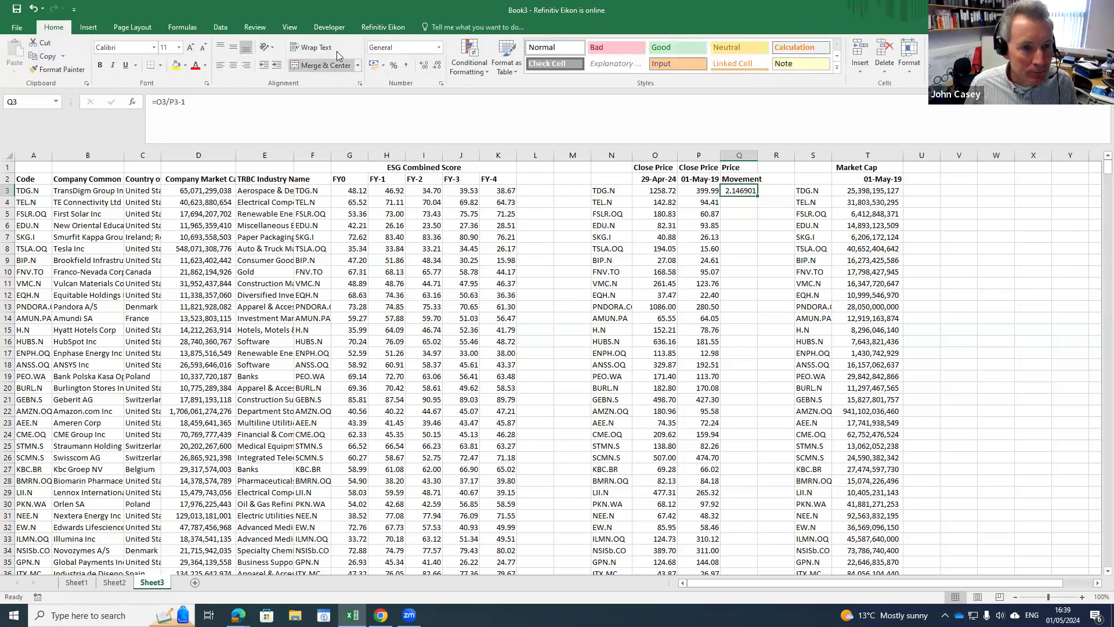
left_click(394, 66)
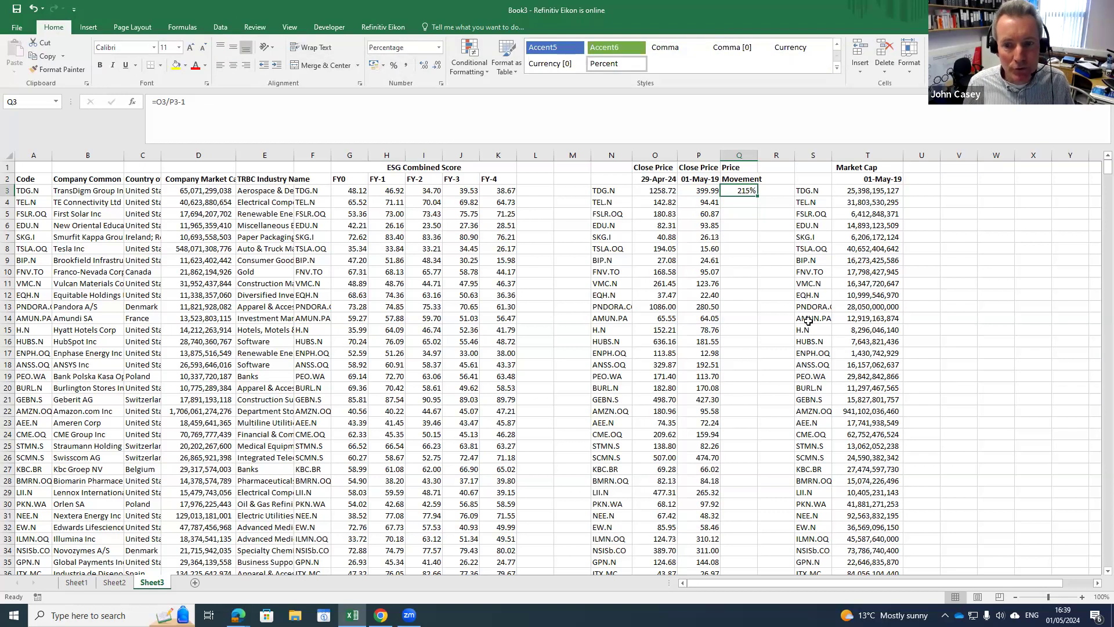
- Copy the price movement formula from Q3 down the column to the last company in row 840
key("ctrl+c")
key("Down")
key("ctrl+v")
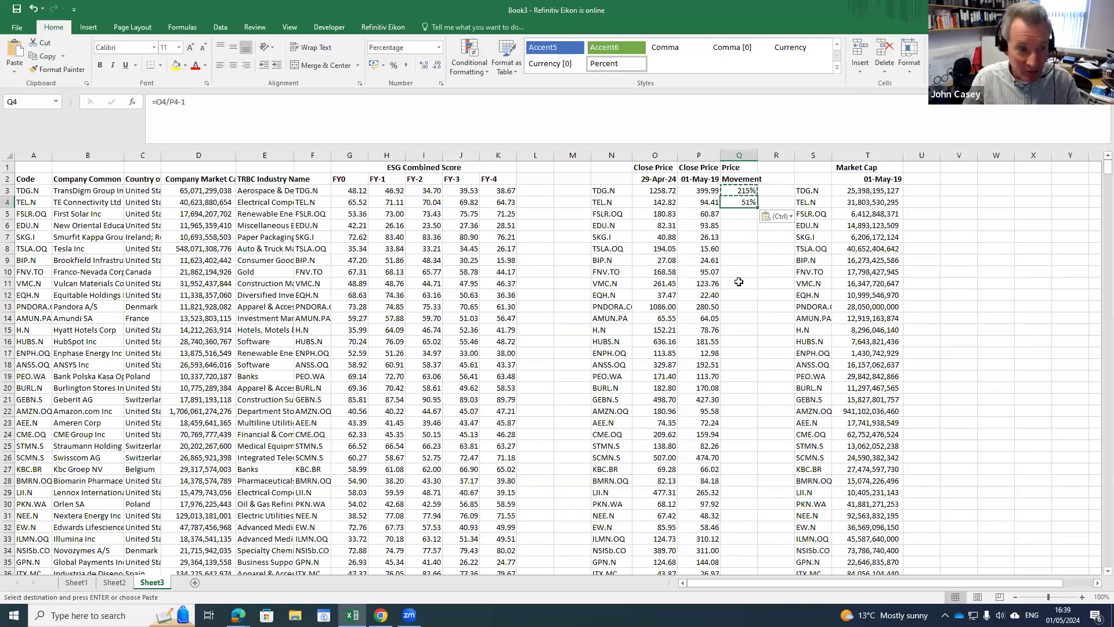
key("ctrl+c")
key("Down")
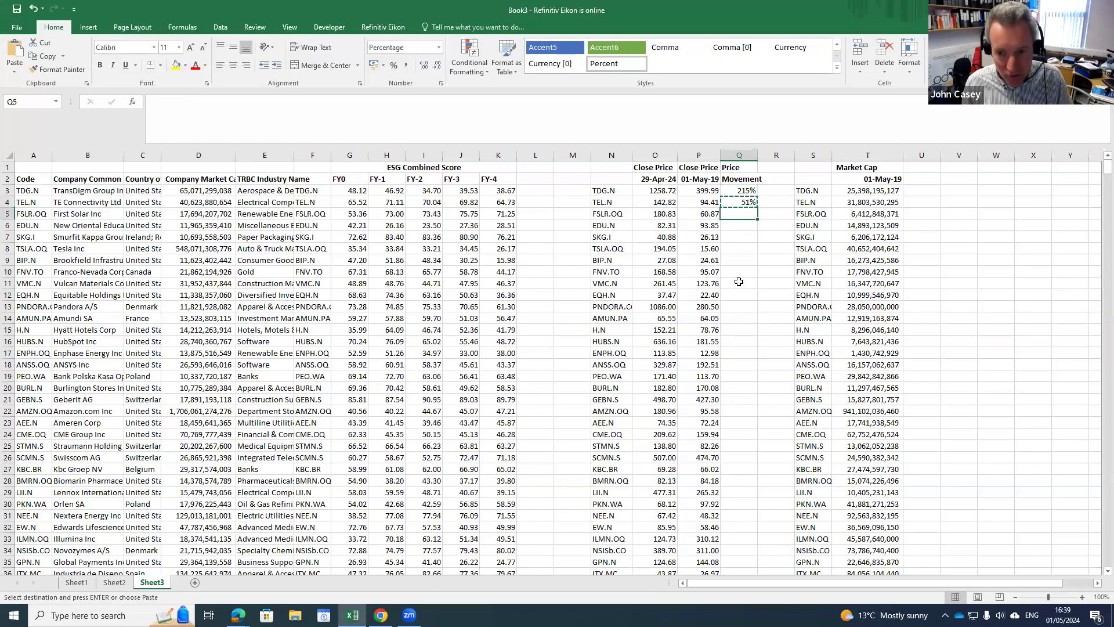
key("shift+Left")
key("Right")
key("Left")
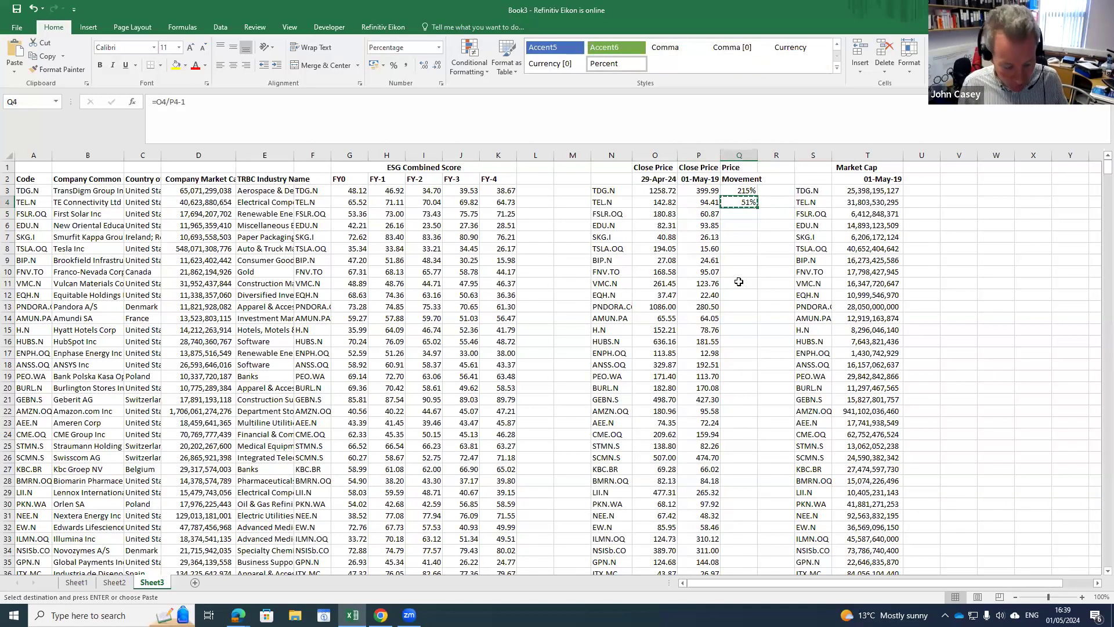
key("shift+Page_Down")
key("shift+Page_Down")
key("shift+Page_Down")
key("shift+Page_Down")
key("shift+Page_Down")
key("shift+Page_Down")
key("shift+Page_Down")
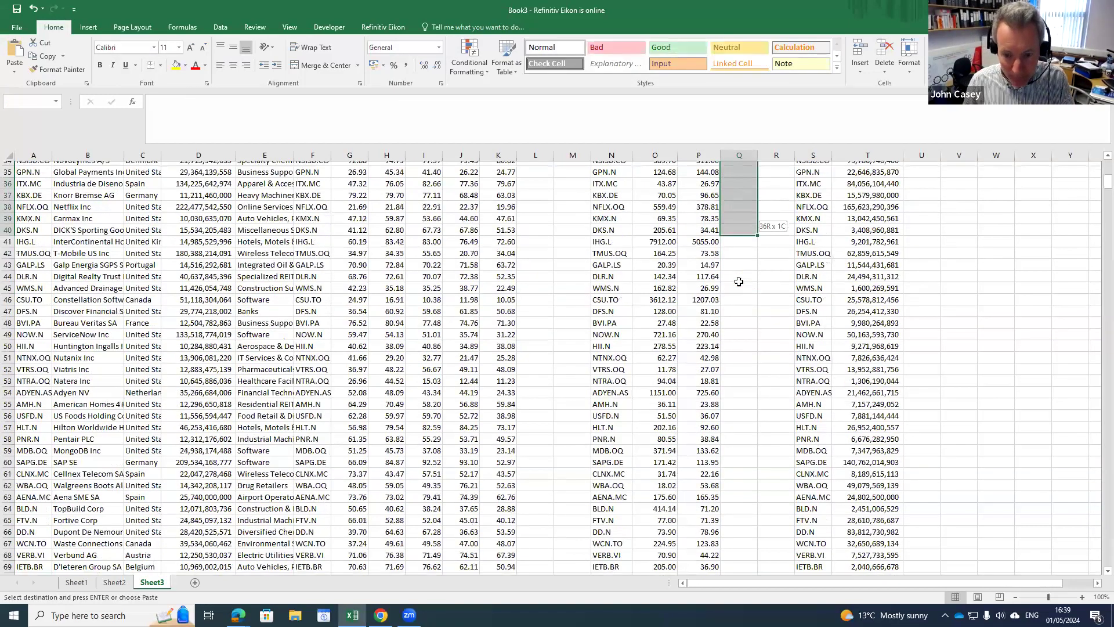
key("shift+Page_Down")
key("shift+Page_Down")
key("shift+Page_Down")
key("shift+Page_Down")
key("shift+Page_Down")
key("shift+Page_Down")
key("shift+Page_Down")
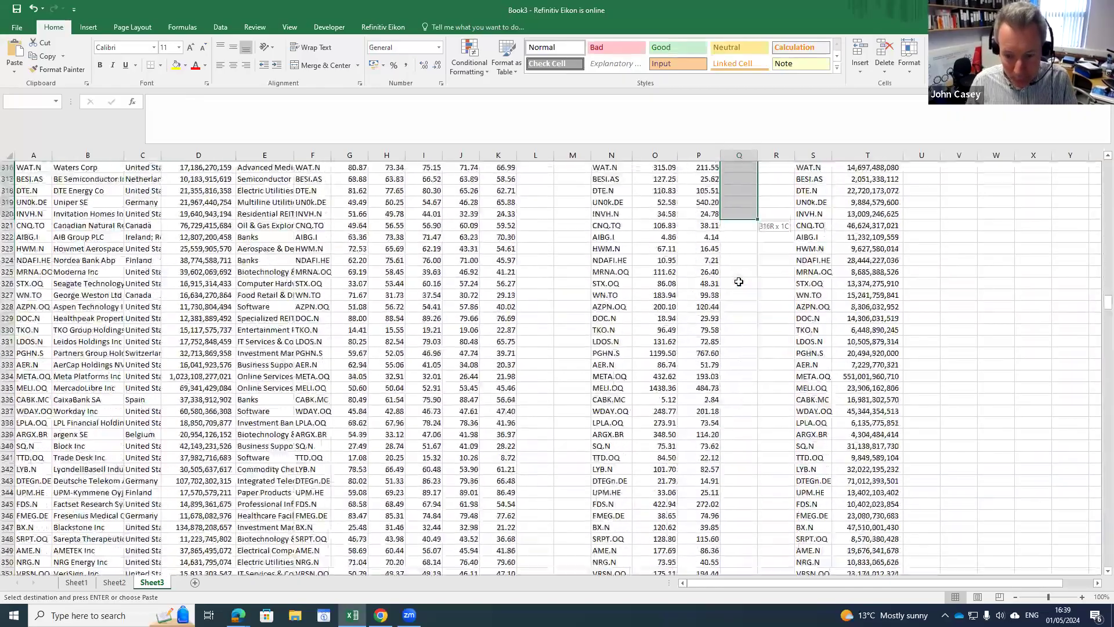
key("shift+Page_Down")
key("shift+Page_Down")
key("shift+Page_Down")
key("shift+Page_Down")
key("shift+Page_Down")
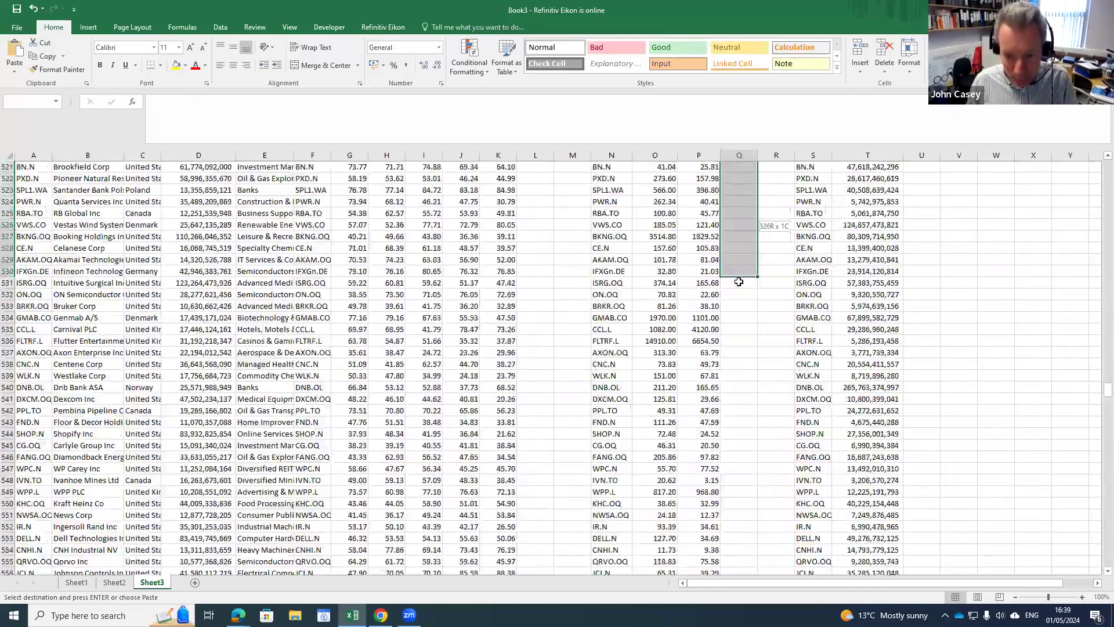
key("shift+Page_Down")
key("shift+Page_Down")
key("shift+Page_Down")
key("shift+Page_Down")
key("shift+Page_Down")
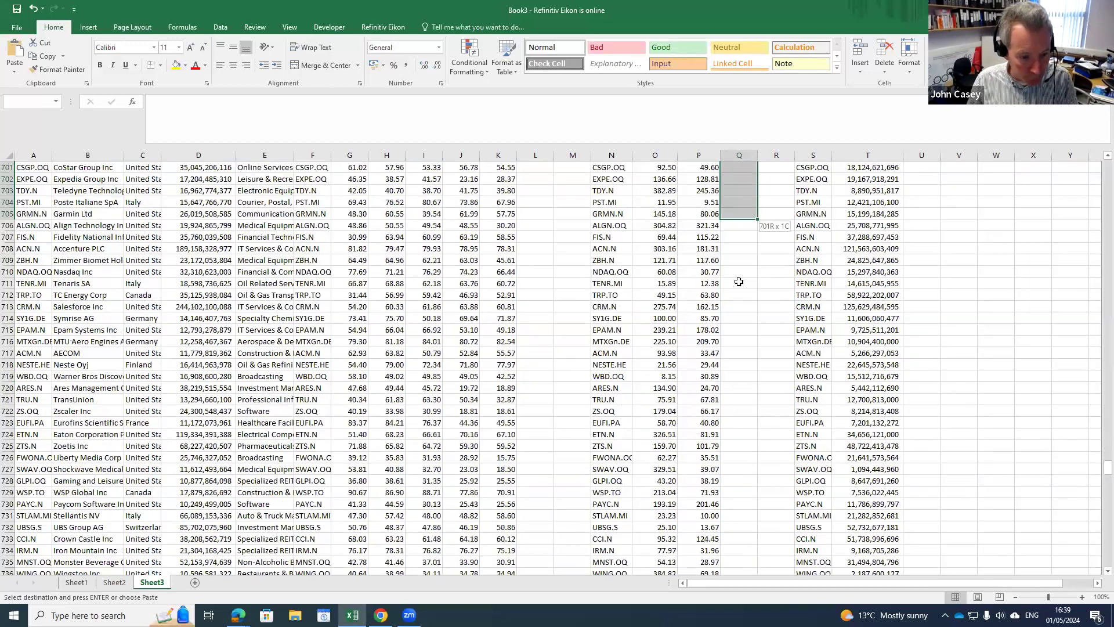
key("shift+Up")
key("shift+Up")
key("shift+Up")
key("shift+Up")
key("shift+Up")
key("shift+Up")
key("shift+Up")
key("shift+Up")
key("shift+Up")
key("shift+Up")
key("shift+Up")
key("shift+Up")
key("shift+Up")
key("shift+Up")
key("shift+Up")
key("shift+Up")
key("shift+Up")
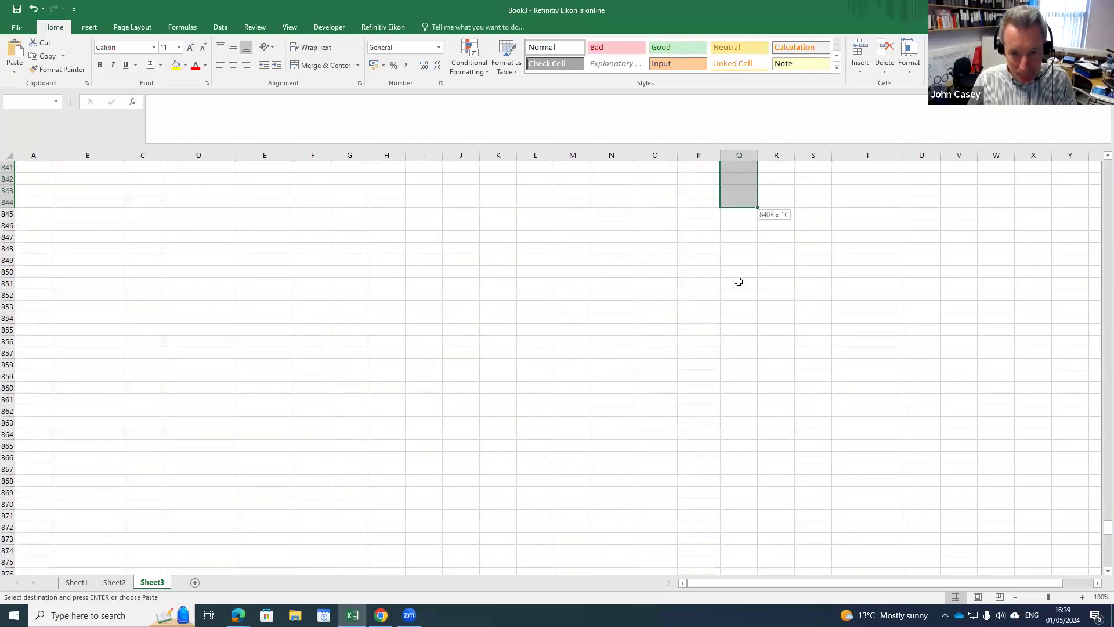
key("shift+Down")
key("shift+Down")
key("shift+Down")
key("shift+Down")
key("shift+Down")
key("shift+Down")
key("shift+Down")
key("shift+Down")
key("shift+Down")
key("shift+Down")
key("shift+Down")
key("shift+Down")
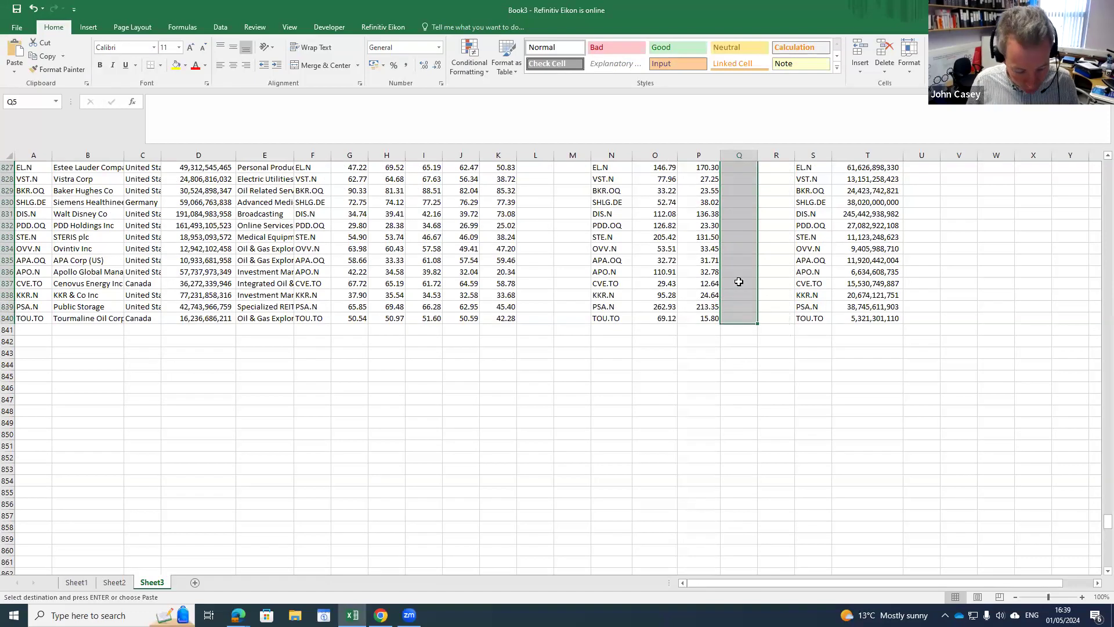
key("ctrl+v")
key("Up")
key("Right")
key("Left")
key("Up")
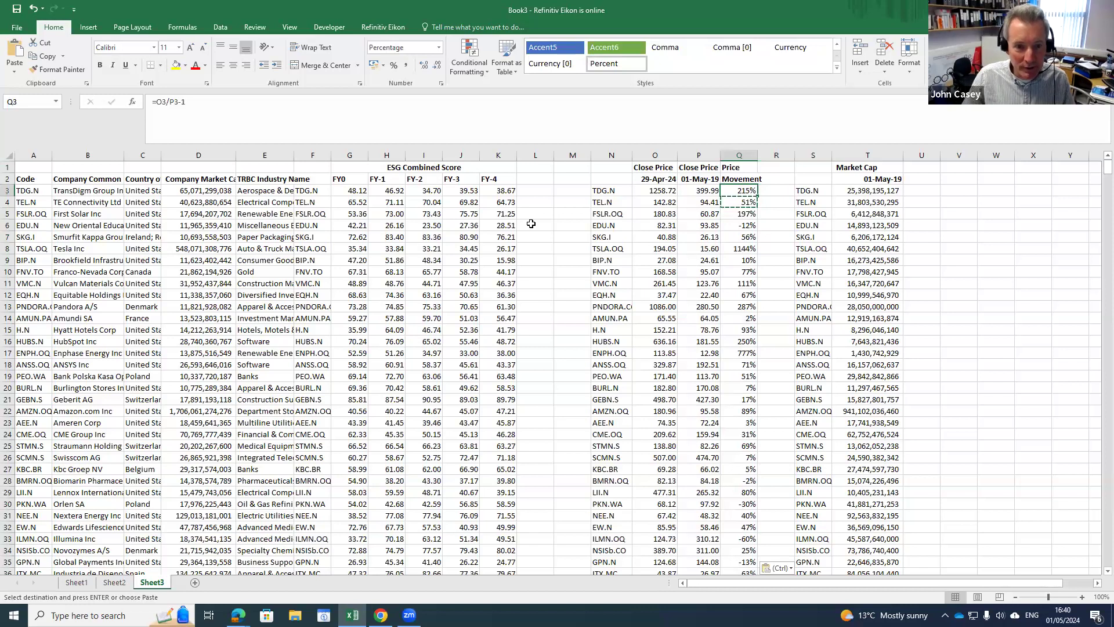
left_click(506, 191)
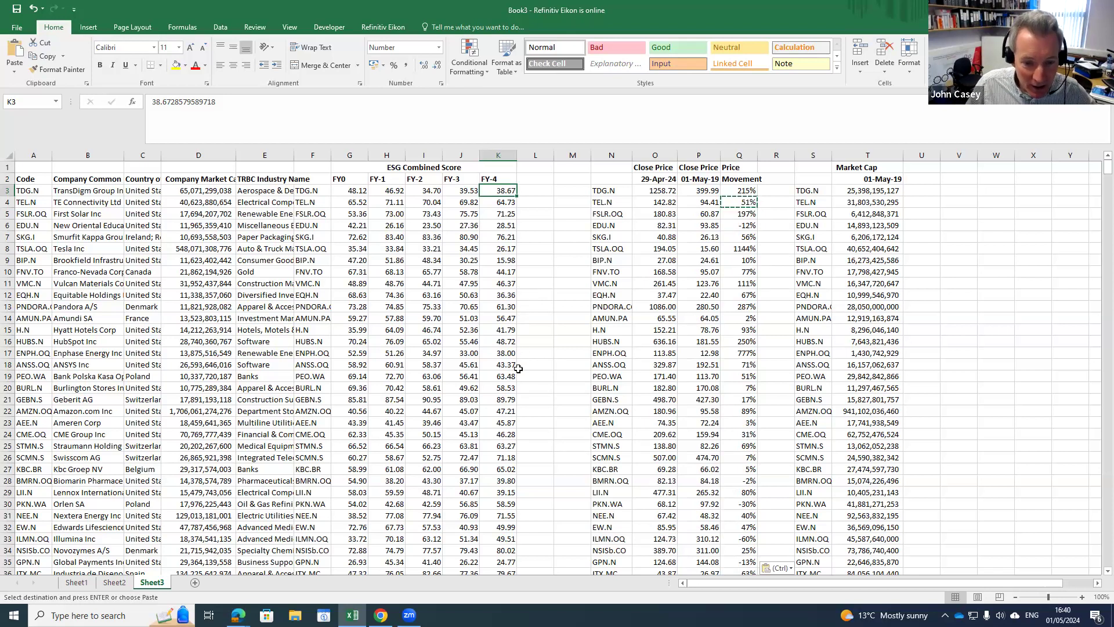
left_click(515, 400)
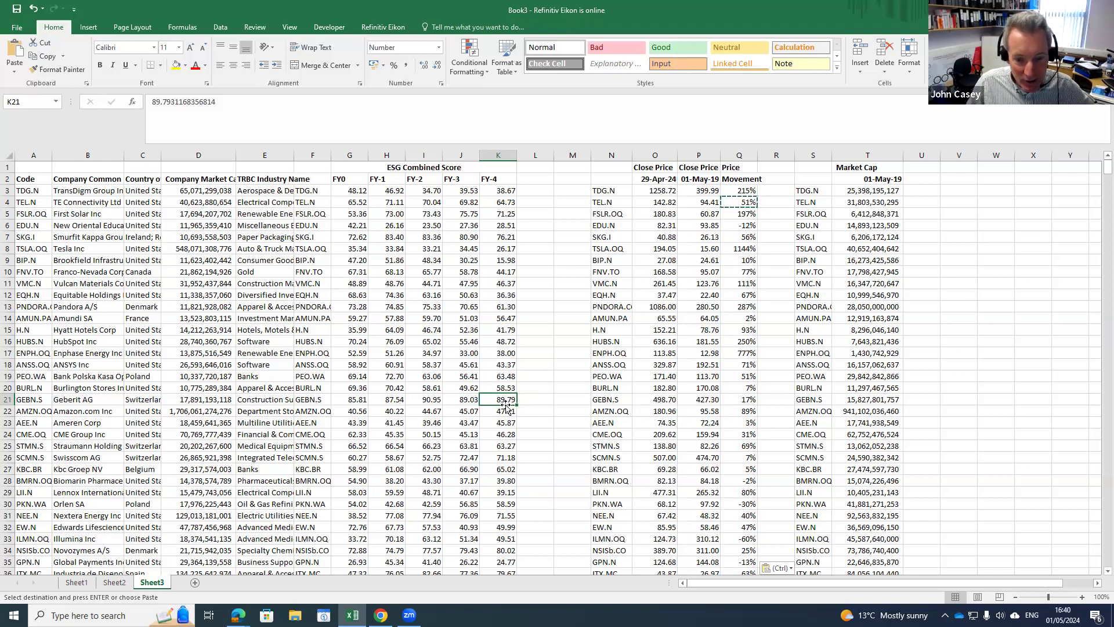
left_click(745, 399)
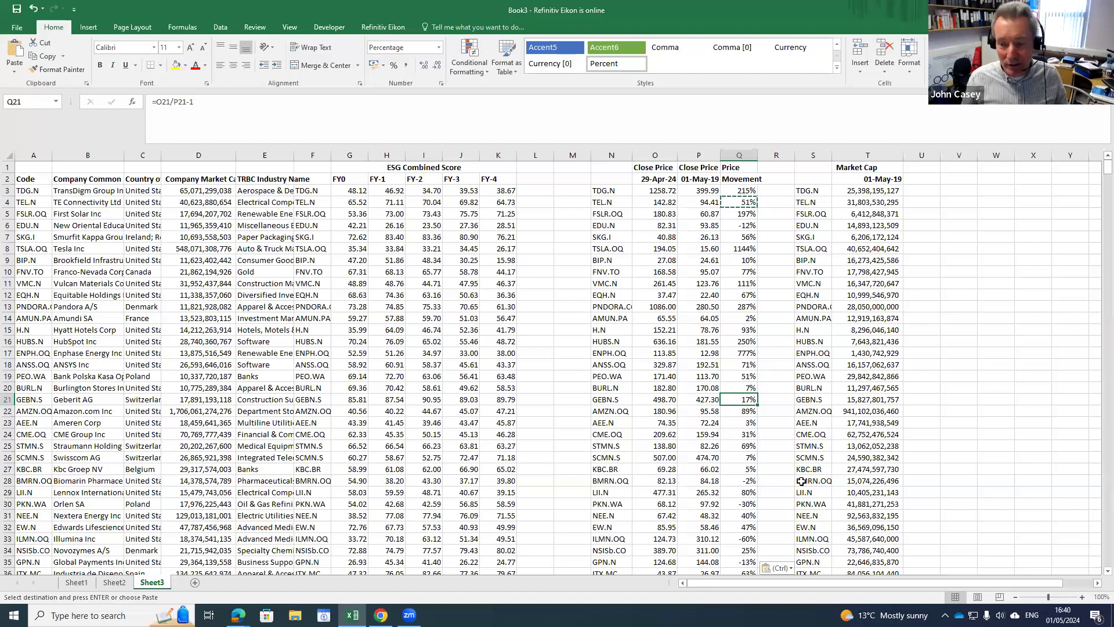
- Insert a CORREL function in W3 correlating the FY-4 ESG scores in K3:K840 with the price movements in Q3:Q840
left_click(990, 195)
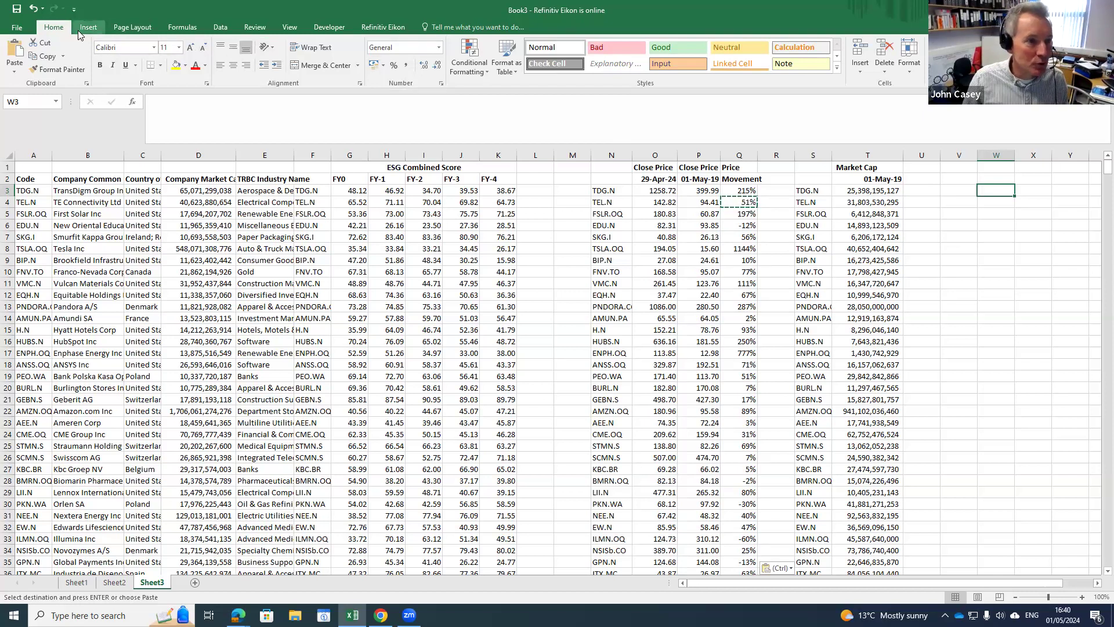
left_click(133, 102)
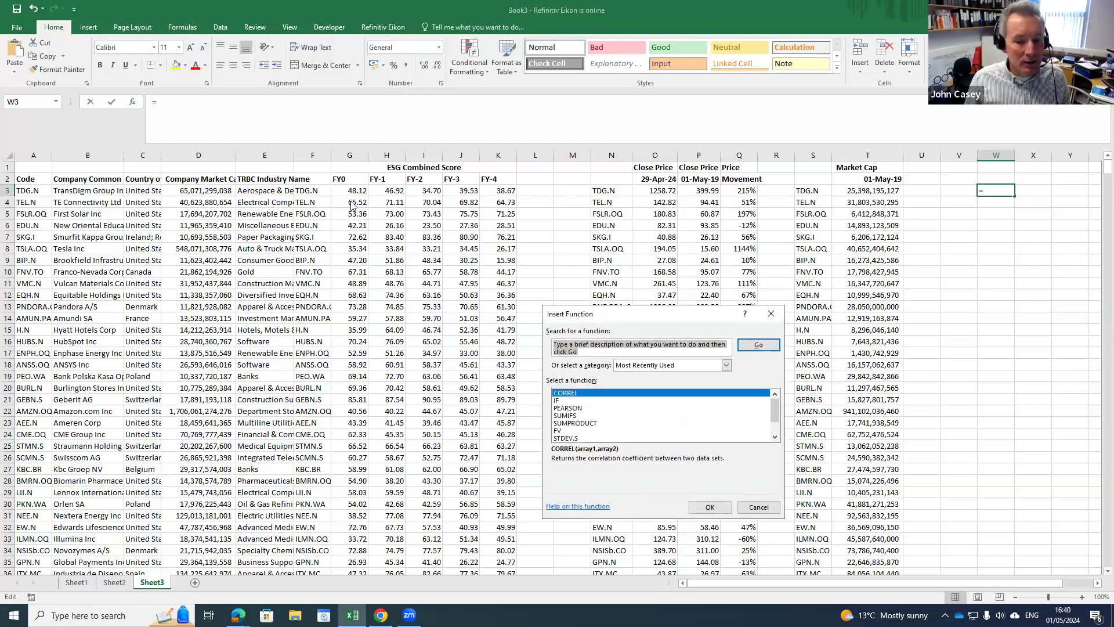
left_click(717, 505)
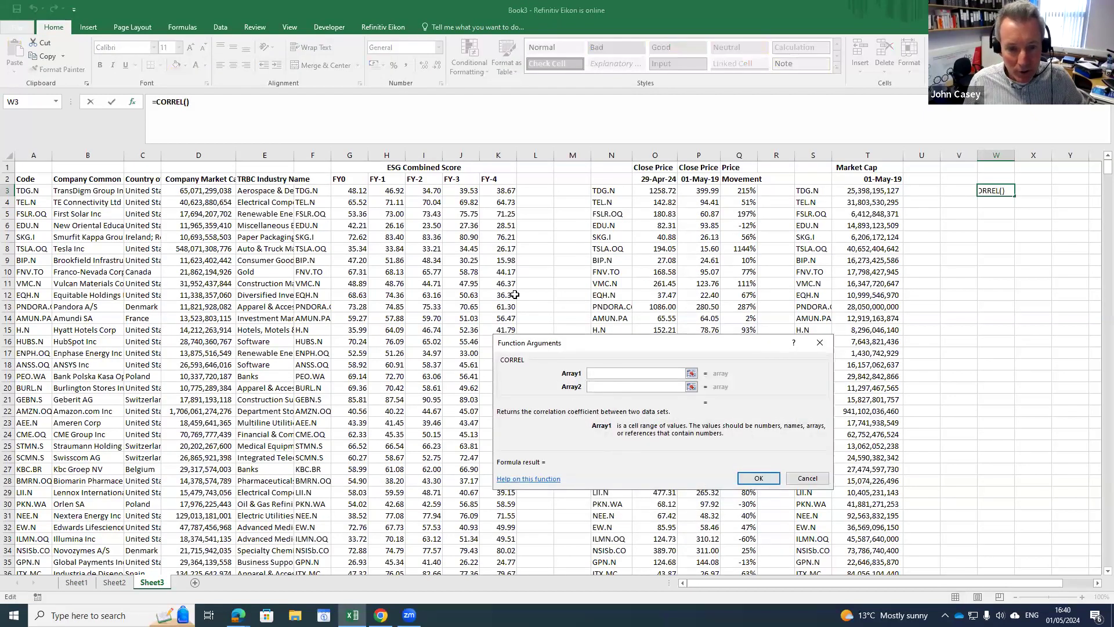
left_click(496, 187)
key("ctrl+shift+Down")
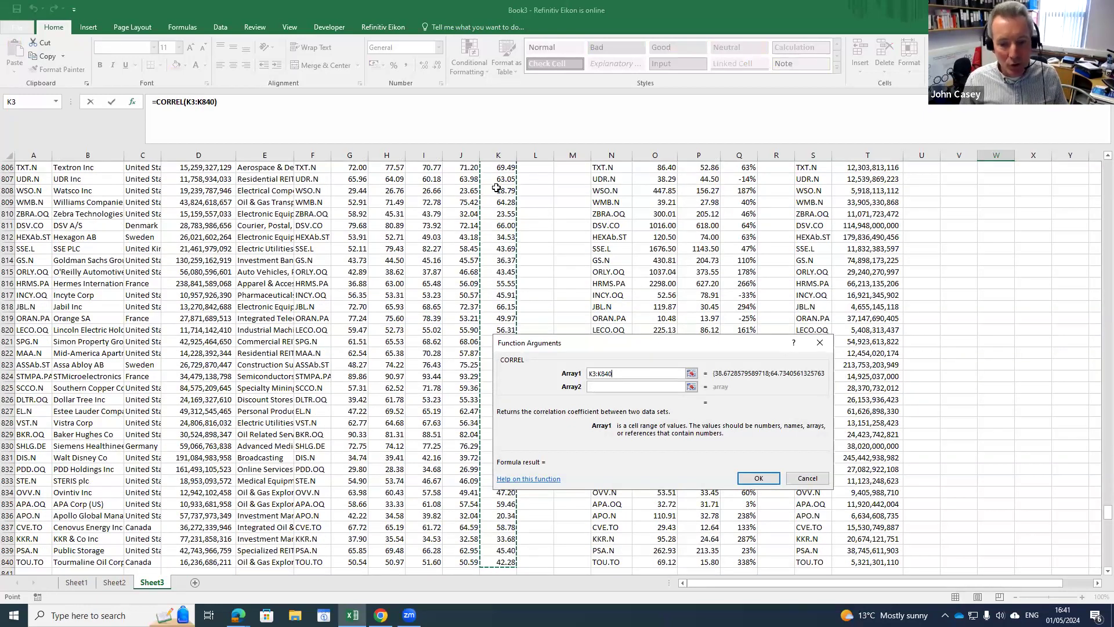
left_click(620, 388)
left_click_drag(1105, 513, 1098, 129)
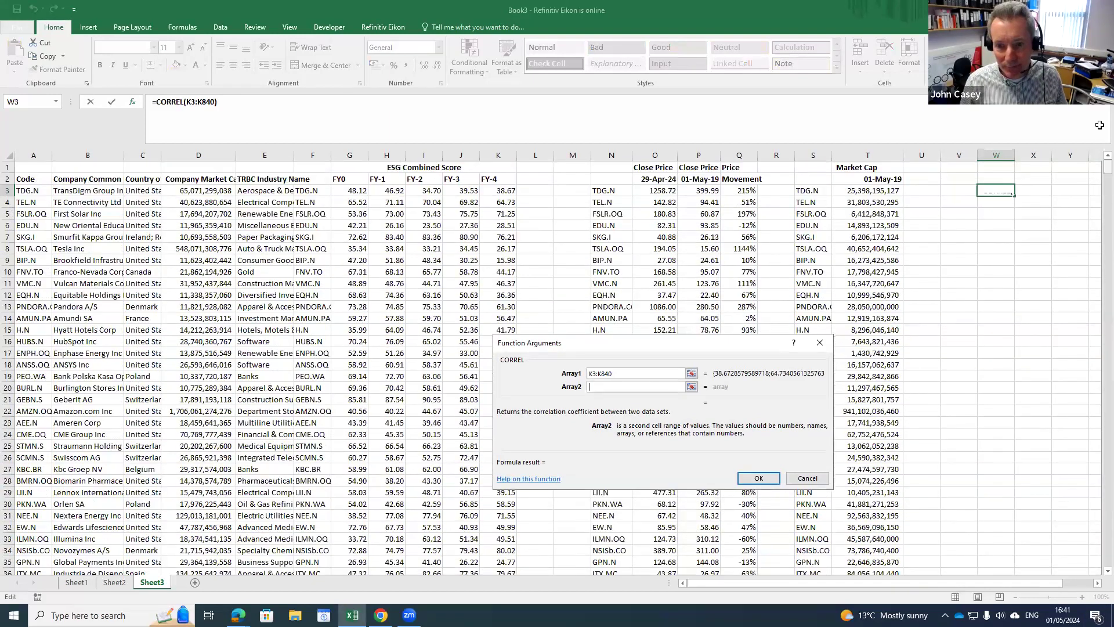
left_click(741, 189)
key("ctrl+shift+Down")
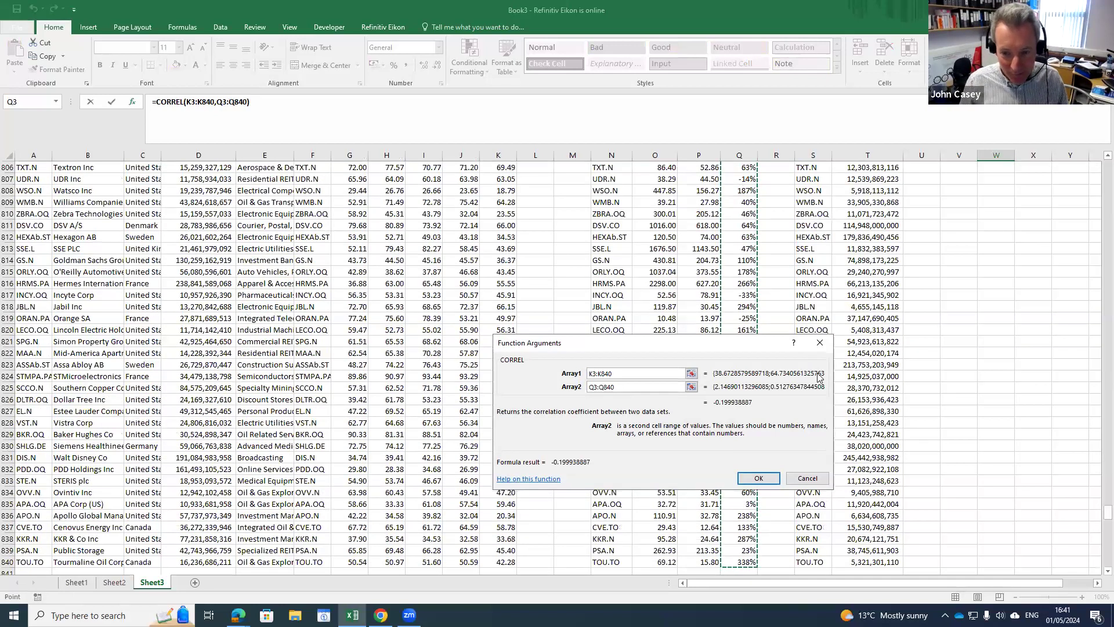
left_click(760, 479)
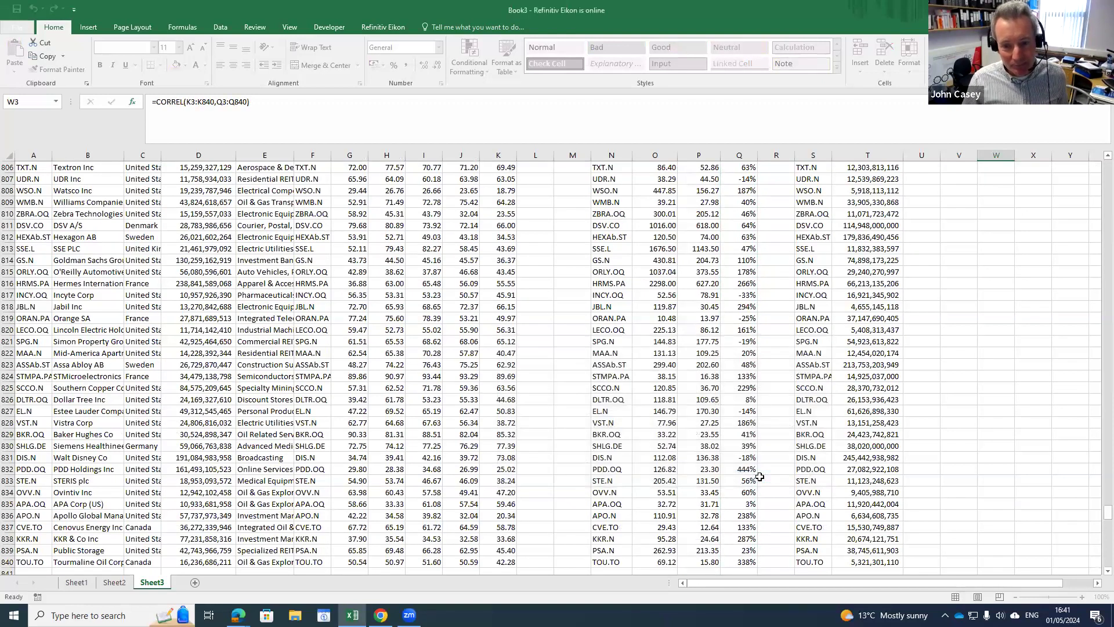
scroll(985, 297, "up", 1)
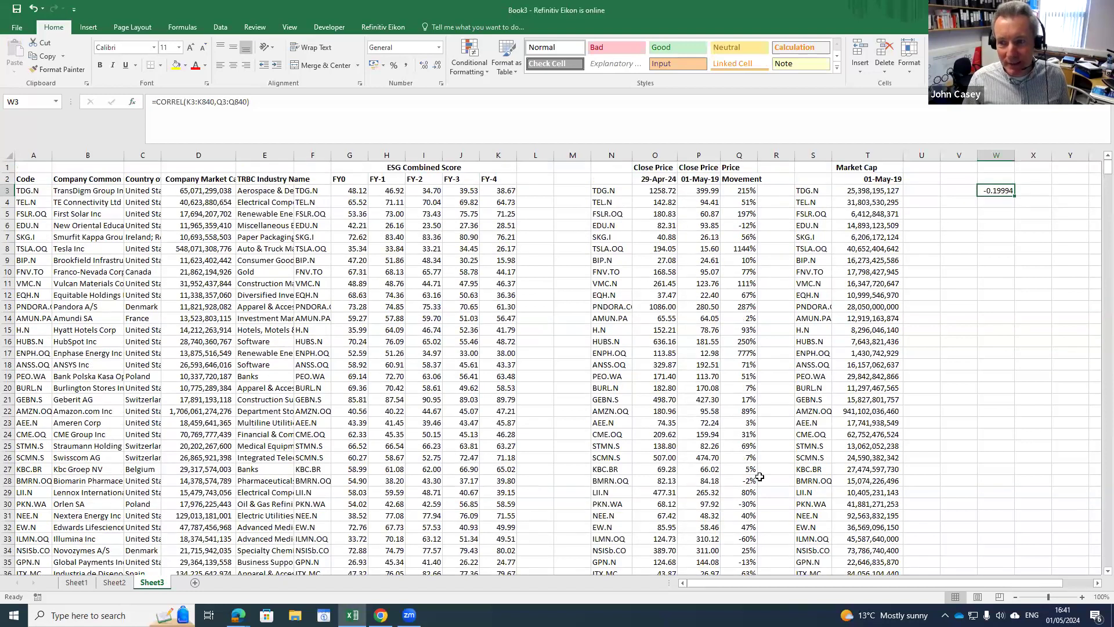
left_click(996, 177)
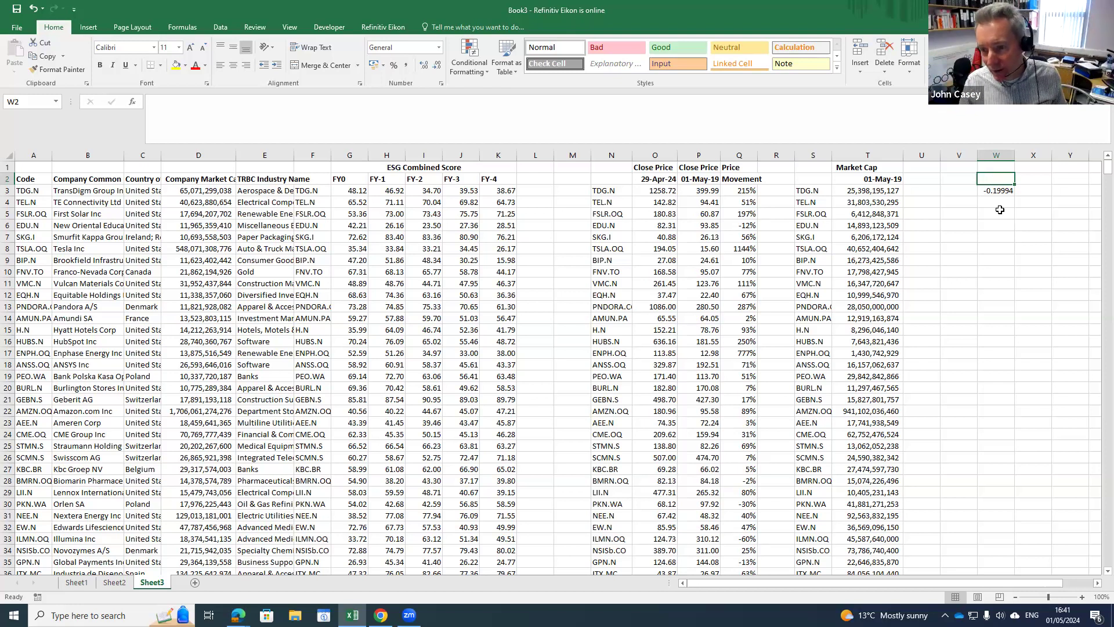
left_click(989, 189)
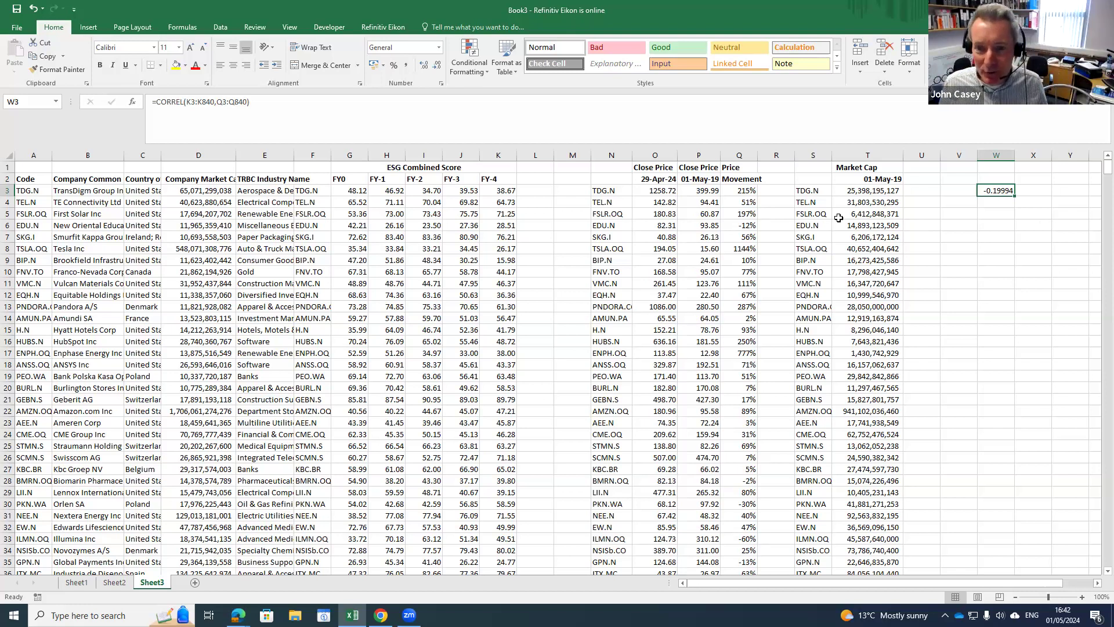
left_click(746, 154)
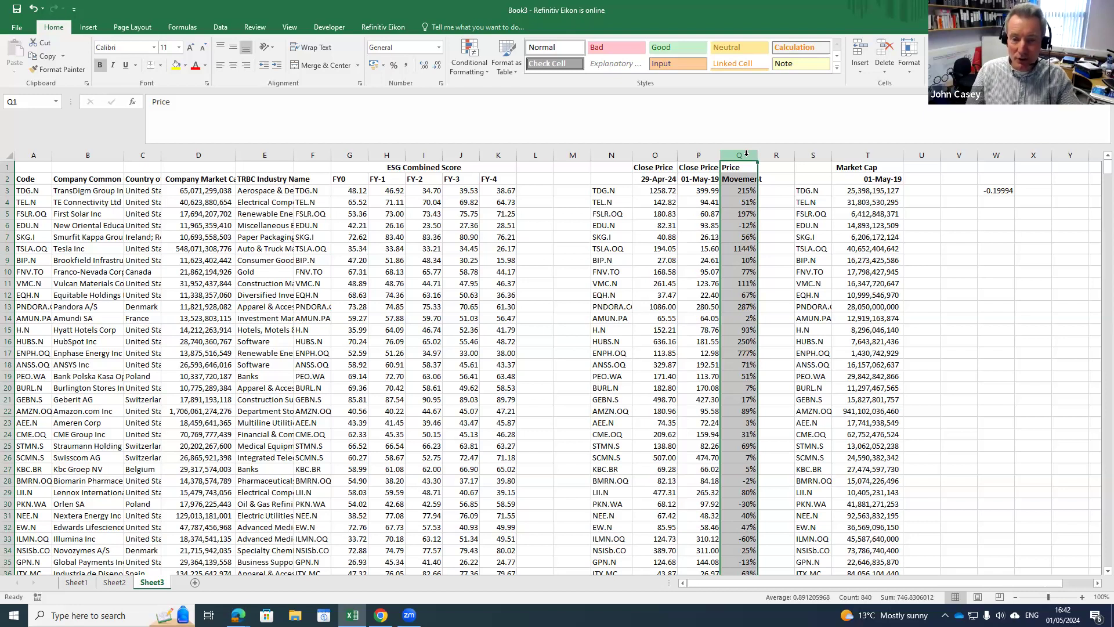
- Add the header Movement in L2, beside the FY-4 ESG score column
left_click(536, 190)
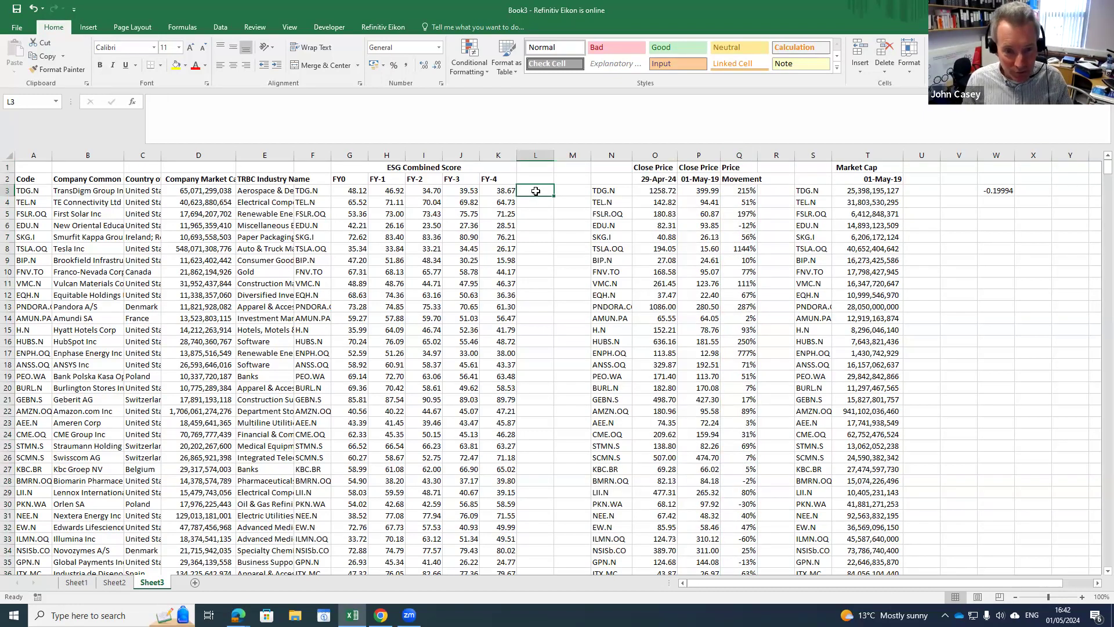
key("Up")
type("Movement")
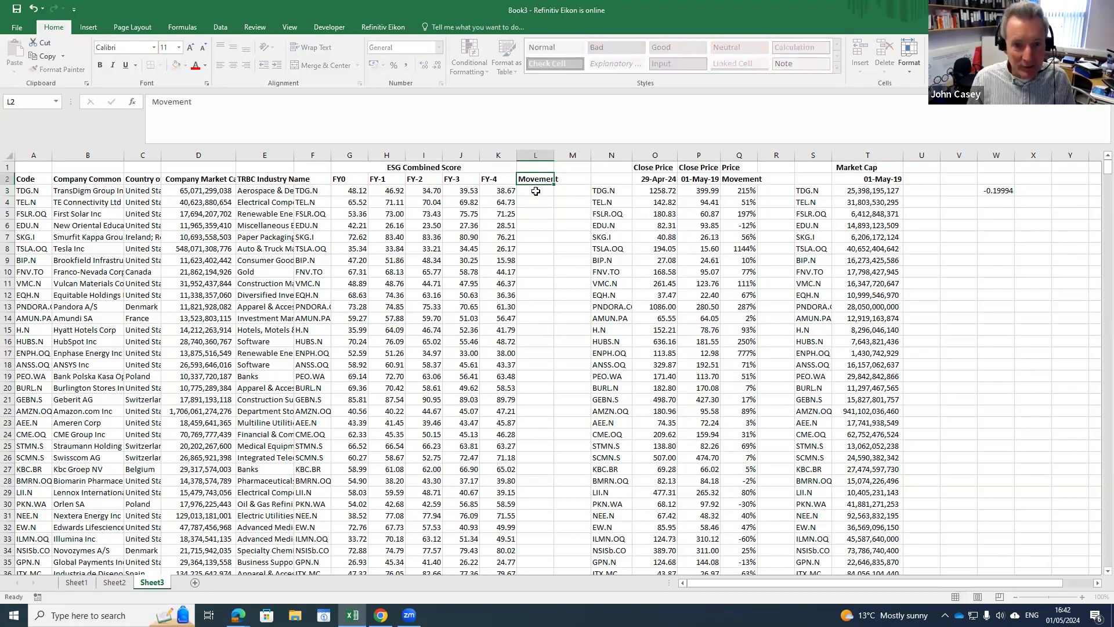
key("Return")
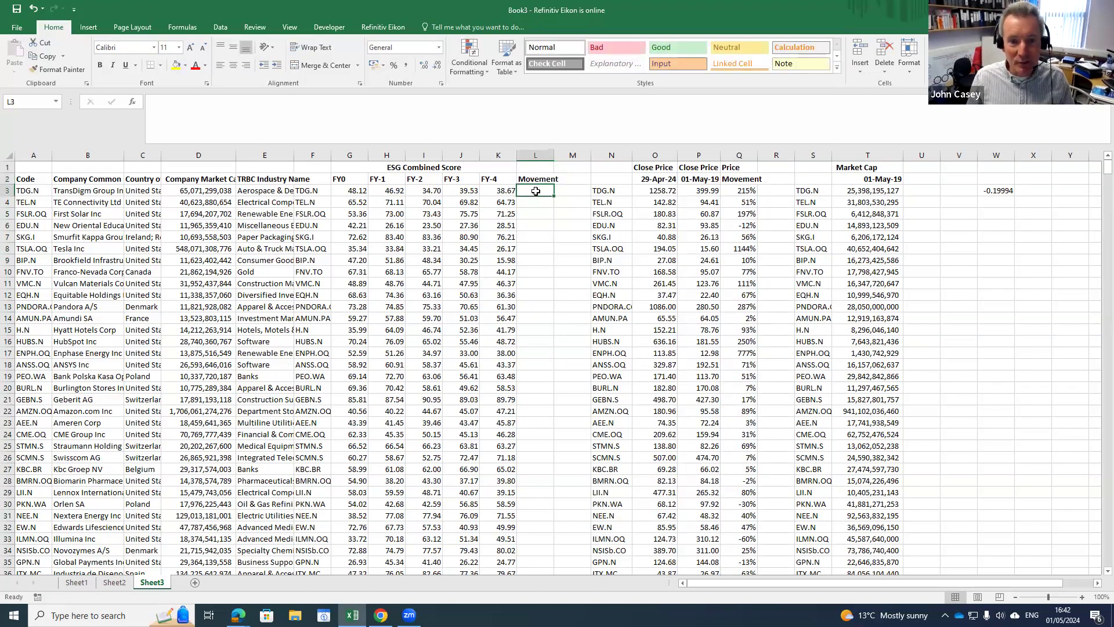
- Enter the formula =G3/K3-1 in L3 for the first company's ESG score movement and format it as a percentage
type("=")
key("Left")
key("Left")
key("Left")
key("Left")
key("Left")
type("/")
key("Left")
type("-1")
key("ctrl+Return")
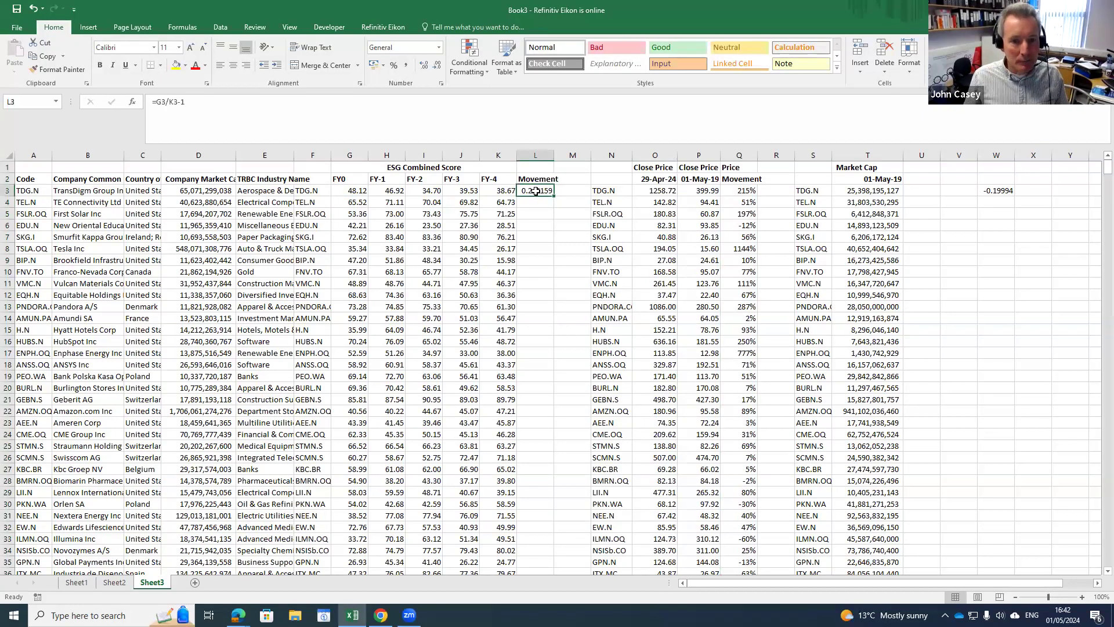
left_click(393, 65)
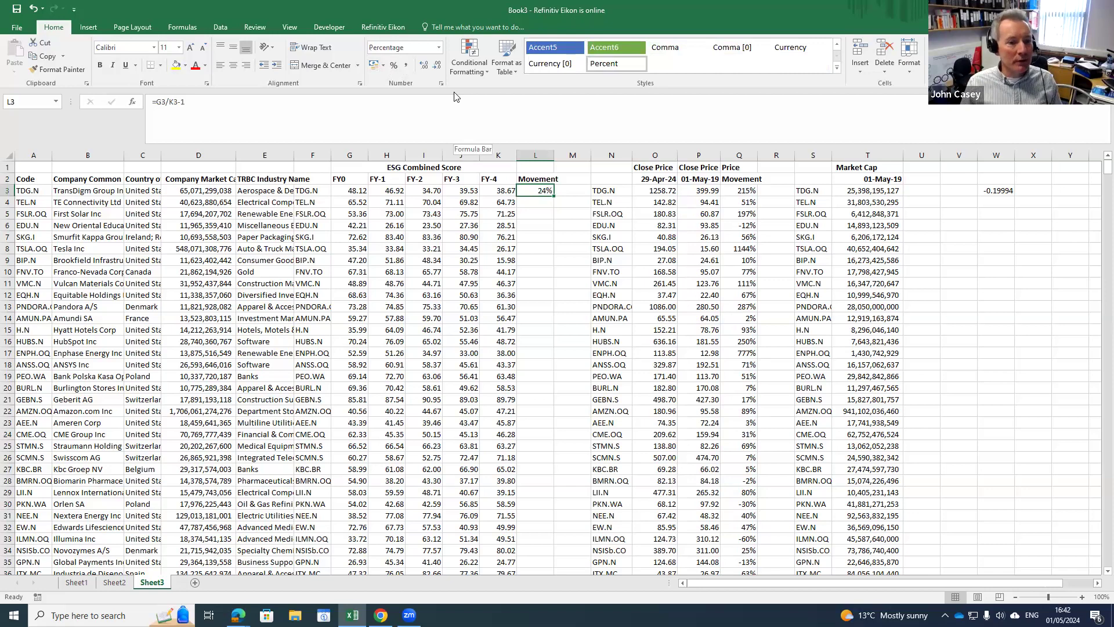
- Copy the ESG movement formula from L3 down the column to the last company in row 840
key("ctrl+c")
key("Down")
key("shift+Down")
key("shift+Down")
key("shift+Down")
key("shift+Down")
key("shift+Down")
key("shift+Down")
key("shift+Down")
key("shift+Down")
key("shift+Down")
key("shift+Down")
key("shift+Down")
key("shift+Down")
key("shift+Down")
key("shift+Down")
key("shift+Down")
key("shift+Down")
key("shift+Down")
key("shift+Down")
key("shift+Down")
key("shift+Down")
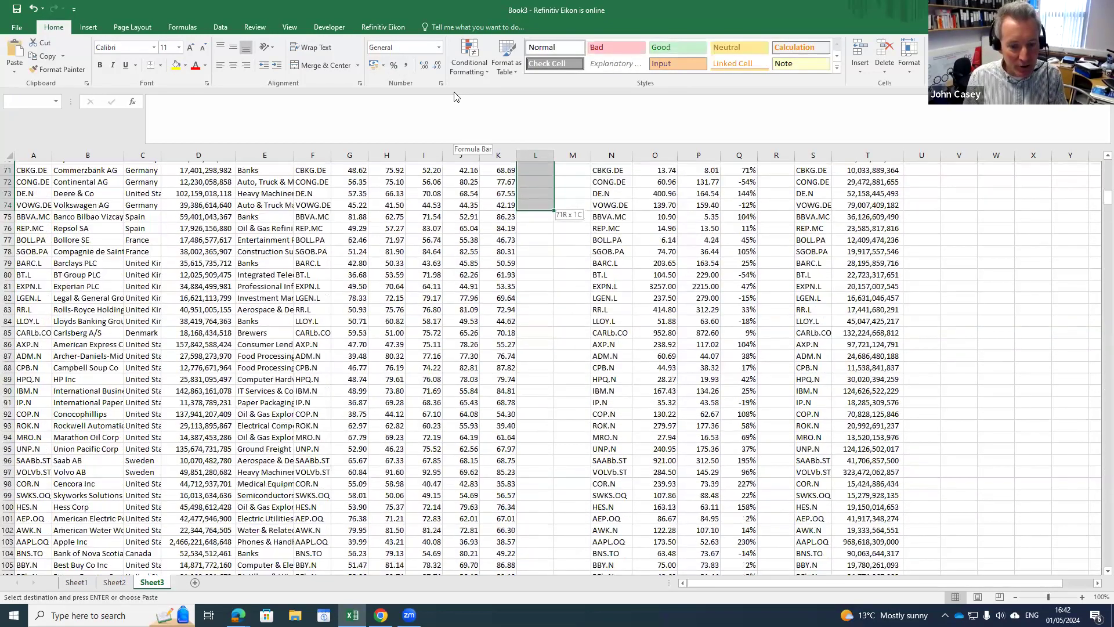
key("shift+Page_Down")
key("shift+Page_Down")
key("shift+Page_Down")
key("shift+Page_Down")
key("shift+Page_Down")
key("shift+Page_Down")
key("shift+Page_Down")
key("shift+Page_Down")
key("shift+Page_Down")
key("shift+Page_Down")
key("shift+Page_Down")
key("shift+Page_Down")
key("shift+Page_Down")
key("shift+Page_Down")
key("shift+Page_Down")
key("shift+Page_Down")
key("shift+Page_Down")
key("shift+Page_Down")
key("shift+Page_Down")
key("shift+Page_Down")
key("shift+Page_Down")
key("shift+Page_Down")
key("shift+Page_Down")
key("shift+Page_Down")
key("shift+Page_Down")
key("shift+Page_Up")
key("shift+Page_Up")
key("shift+Page_Up")
key("shift+Page_Up")
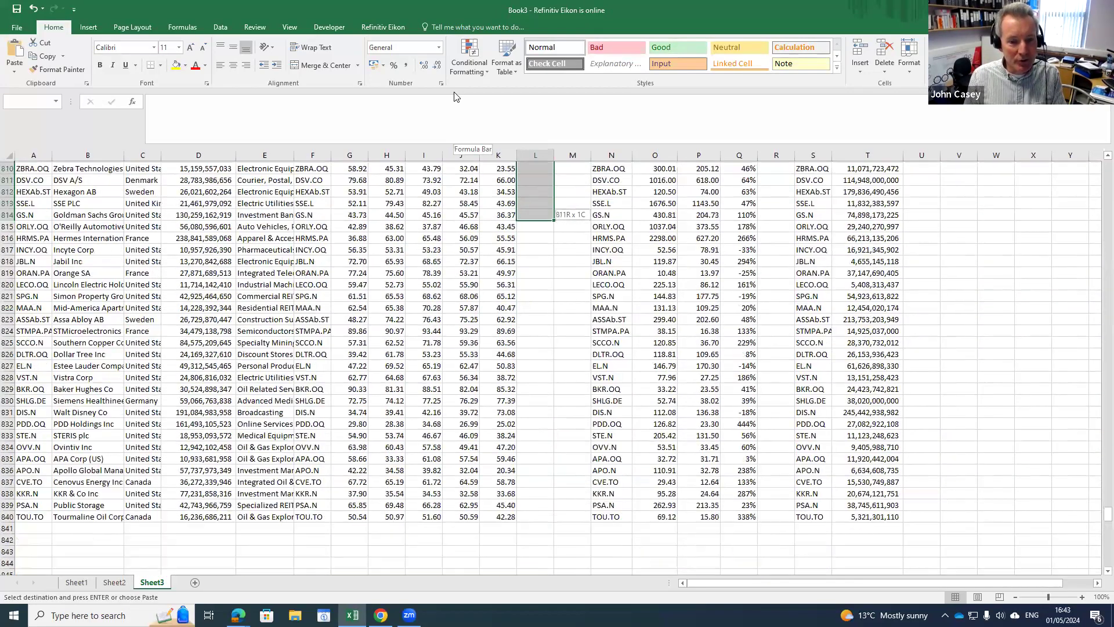
key("shift+Page_Down")
key("shift+Up")
key("shift+Up")
key("shift+Up")
key("shift+Up")
key("shift+Up")
key("shift+Up")
key("shift+Up")
key("shift+Up")
key("shift+Up")
key("shift+Up")
key("shift+Down")
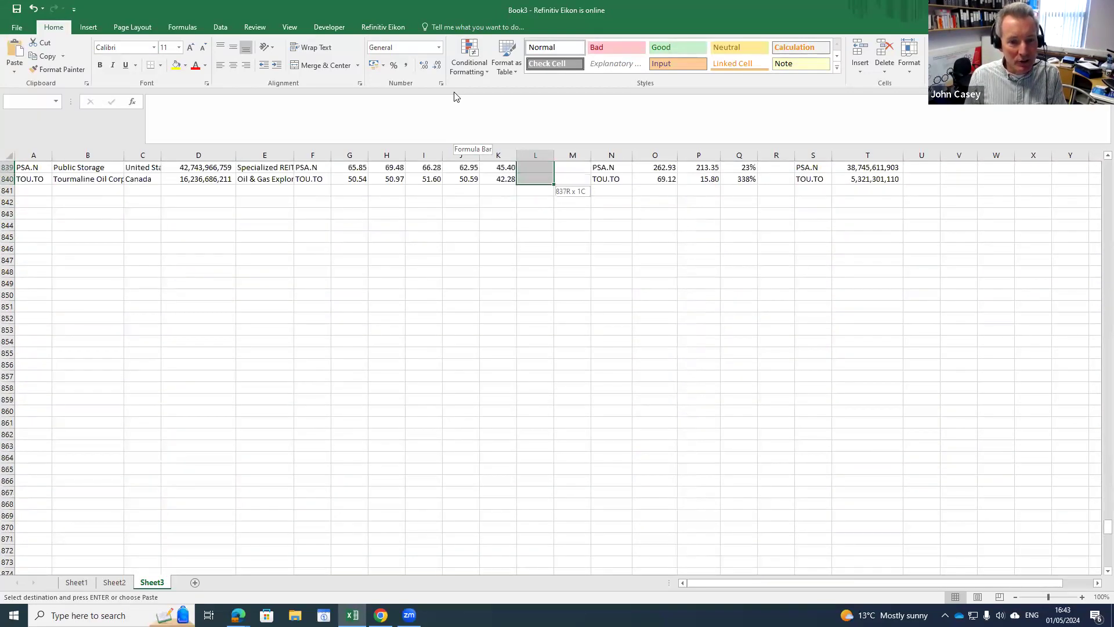
key("ctrl+v")
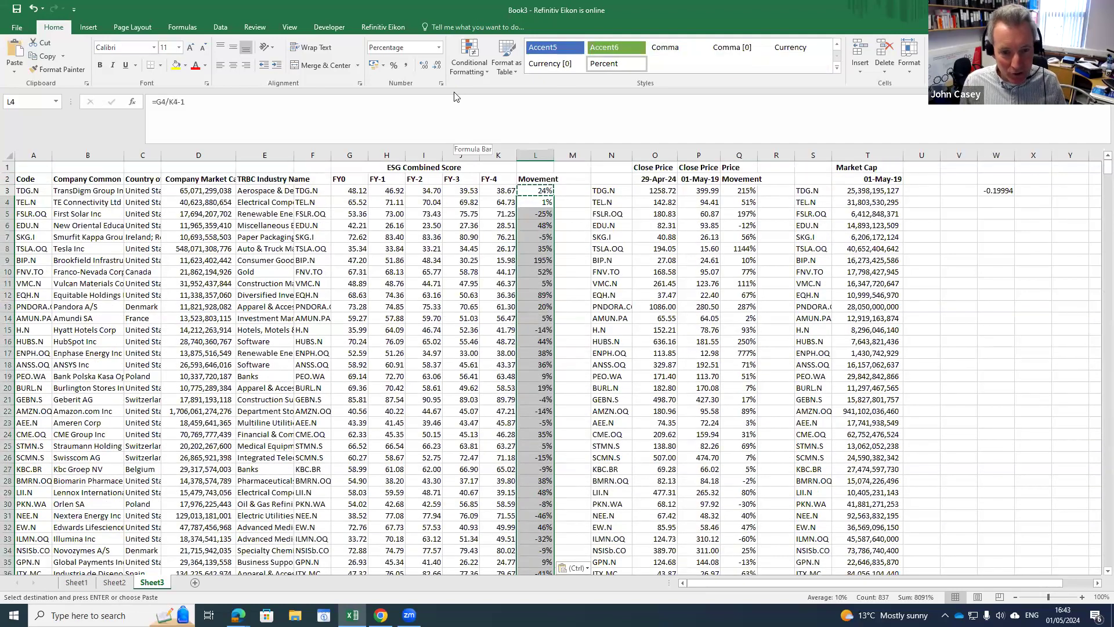
key("Down")
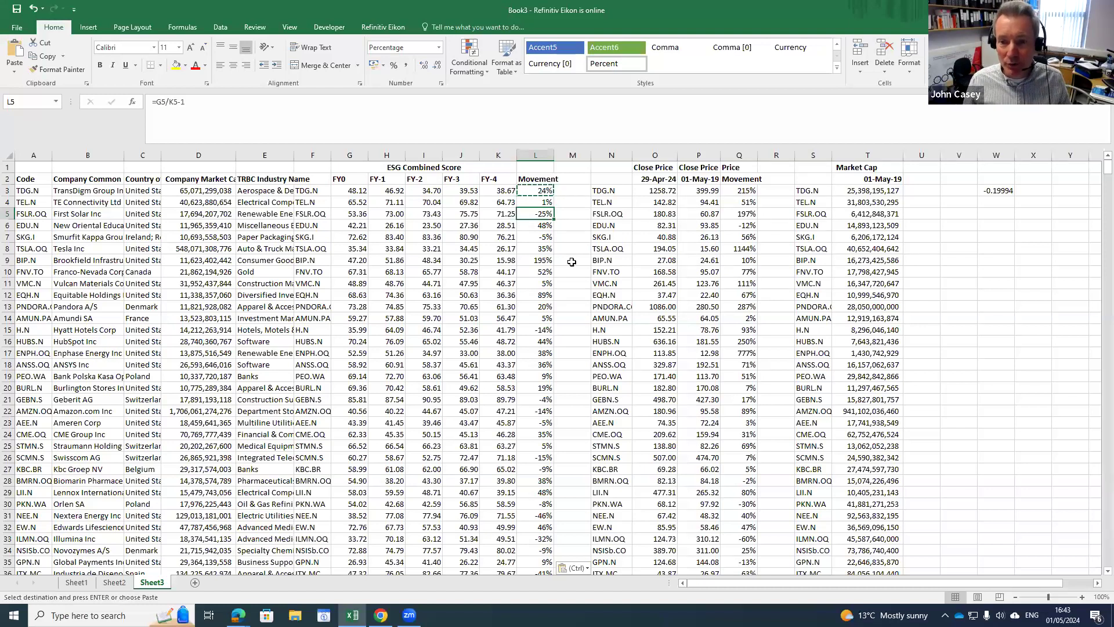
- Copy the company Code column A from Sheet3 into column A of a new worksheet
left_click(738, 155)
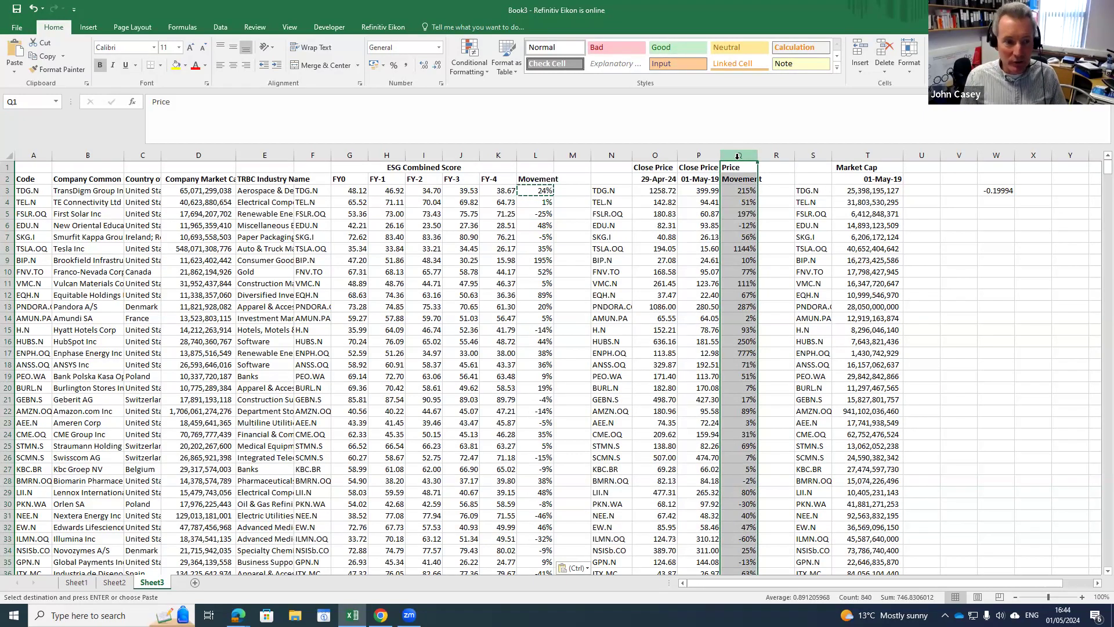
left_click(35, 153)
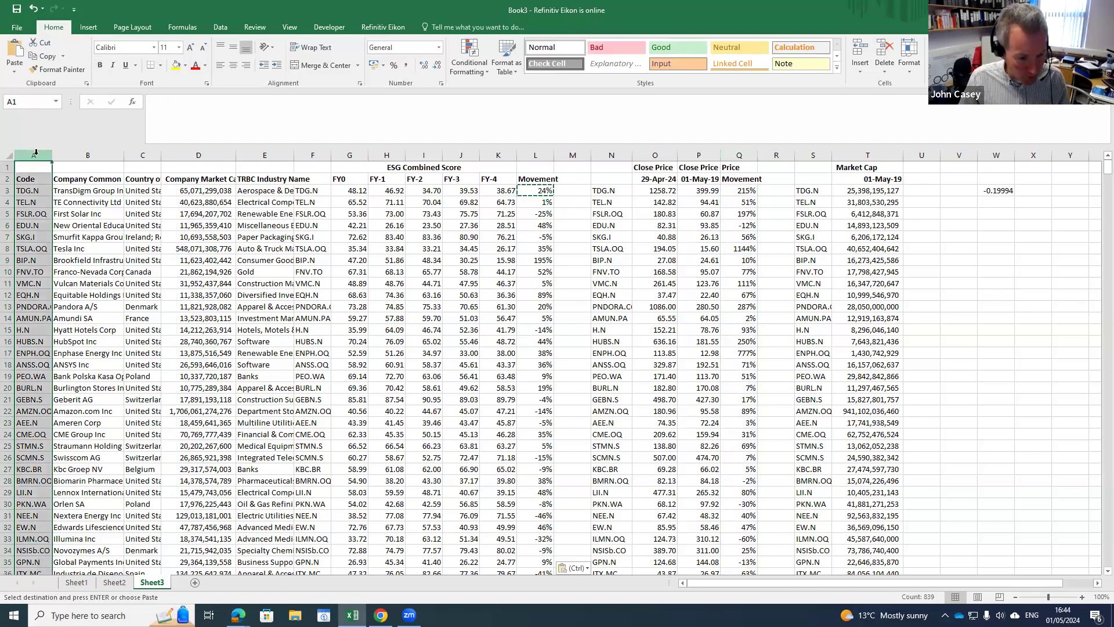
key("ctrl+c")
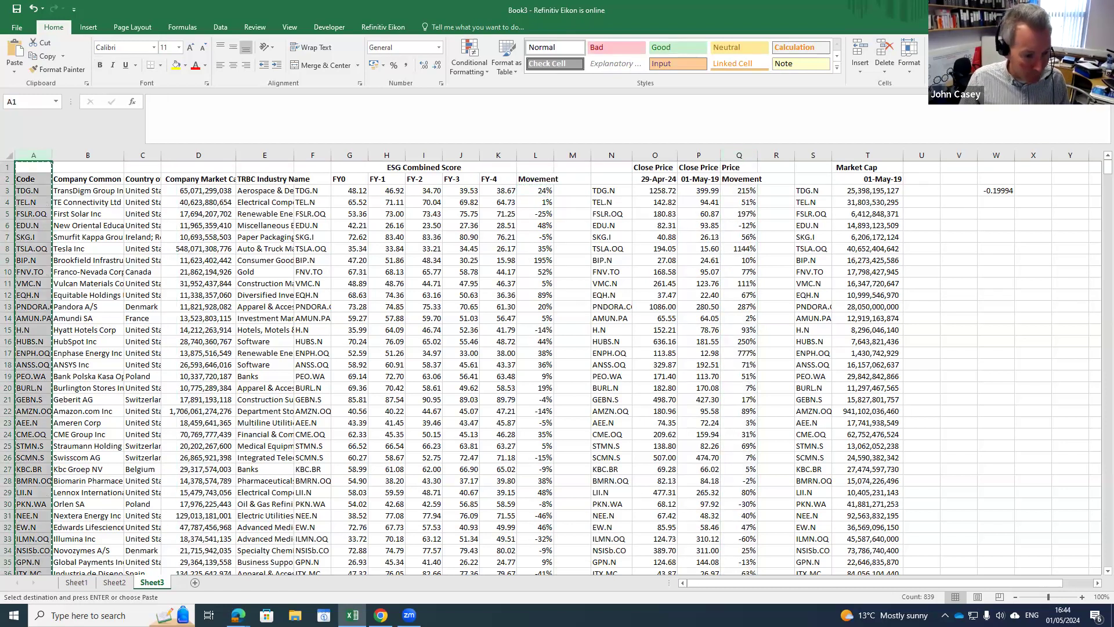
left_click(195, 583)
key("ctrl+v")
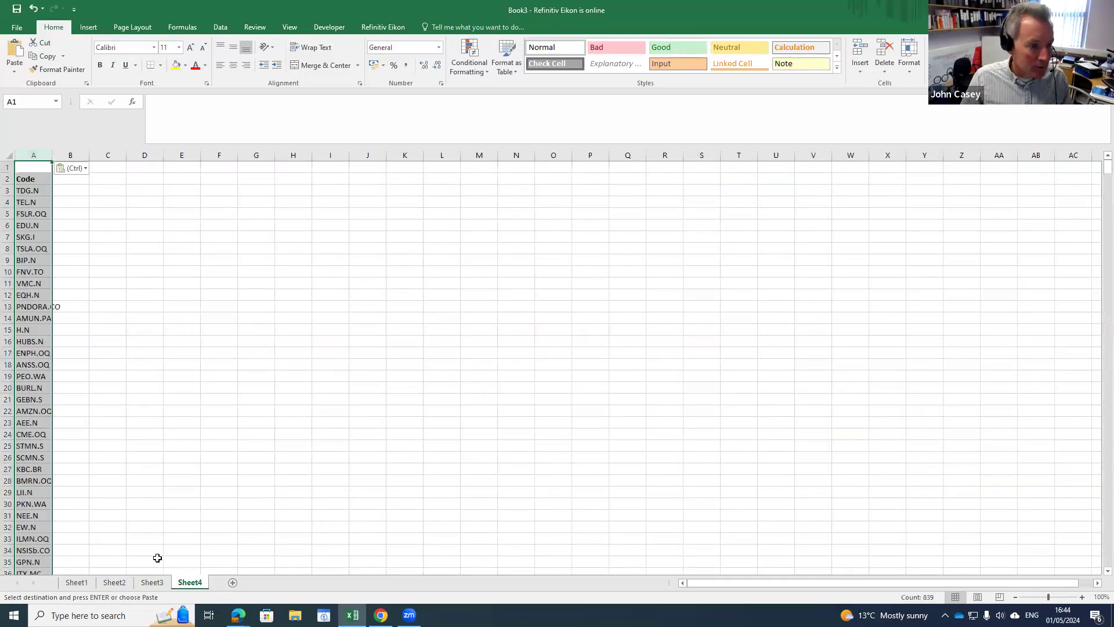
- Copy the Price Movement column Q from Sheet3 into column B of Sheet4 as values with source formatting
left_click(152, 582)
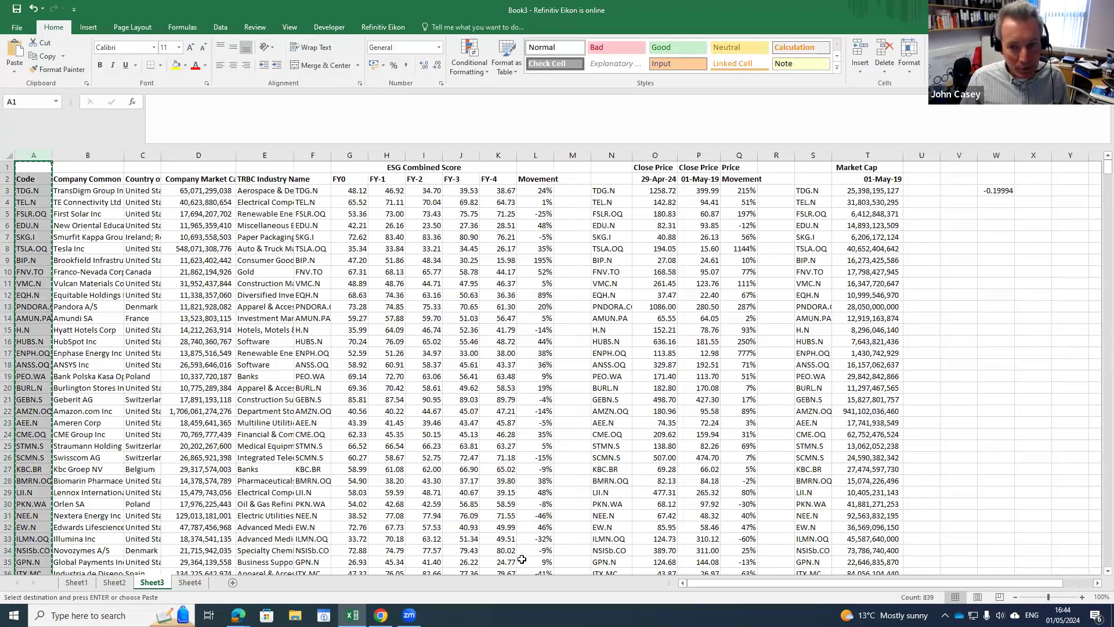
left_click(739, 156)
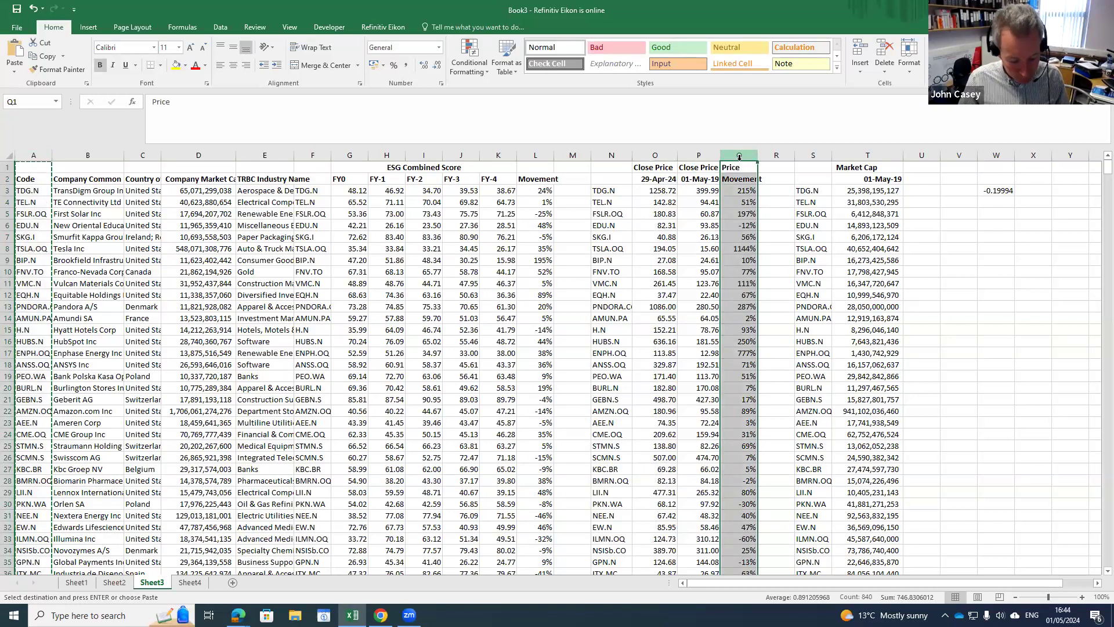
key("ctrl+c")
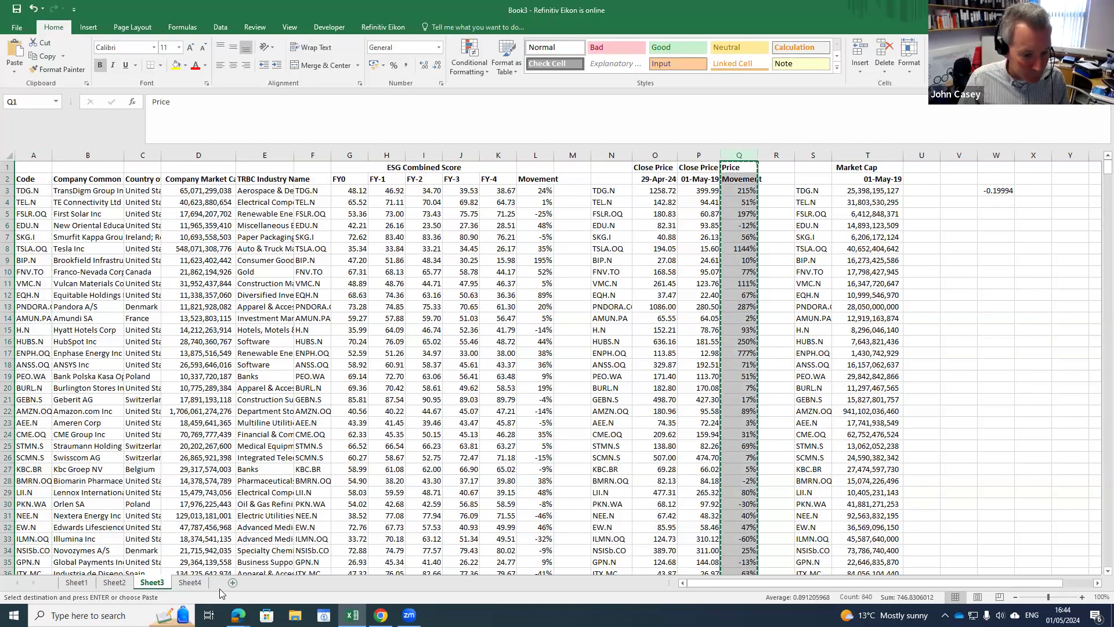
left_click(189, 581)
left_click(69, 167)
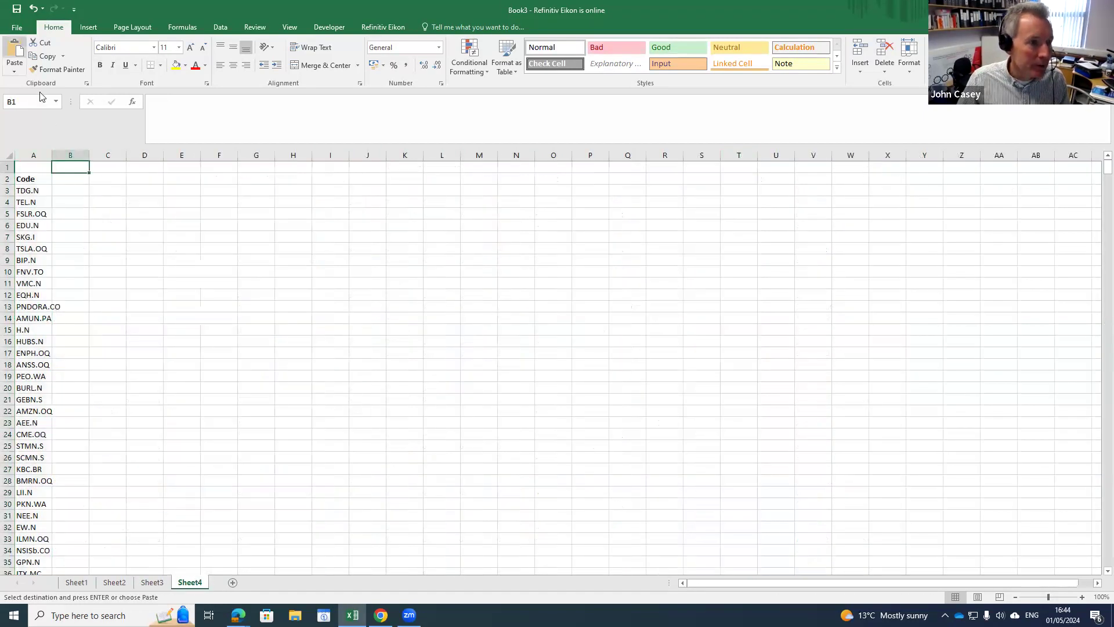
left_click(15, 68)
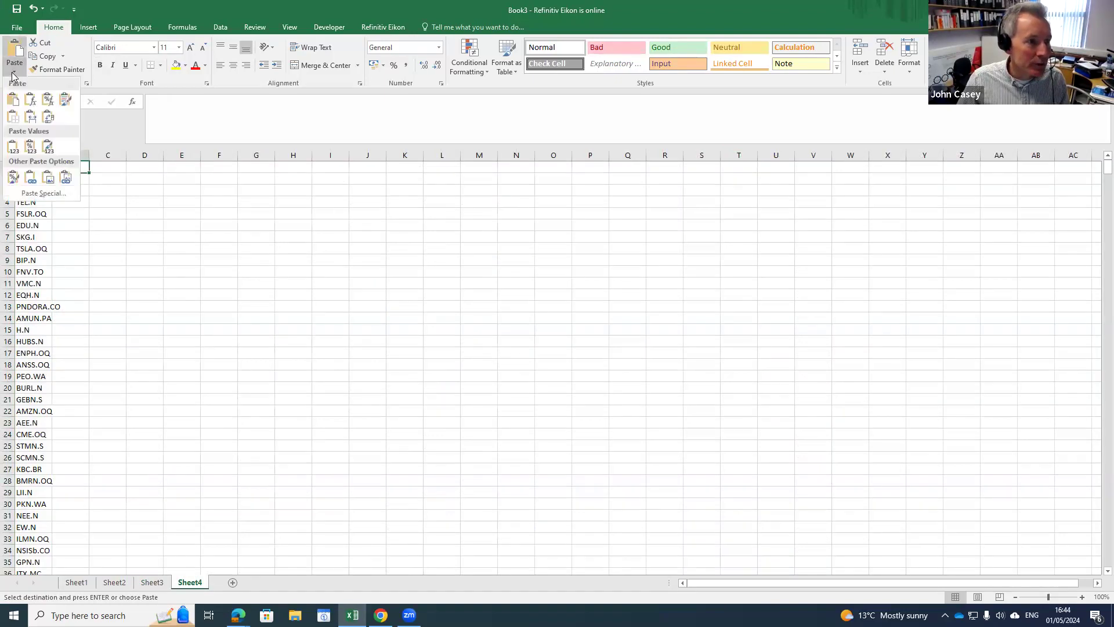
left_click(47, 147)
left_click(169, 239)
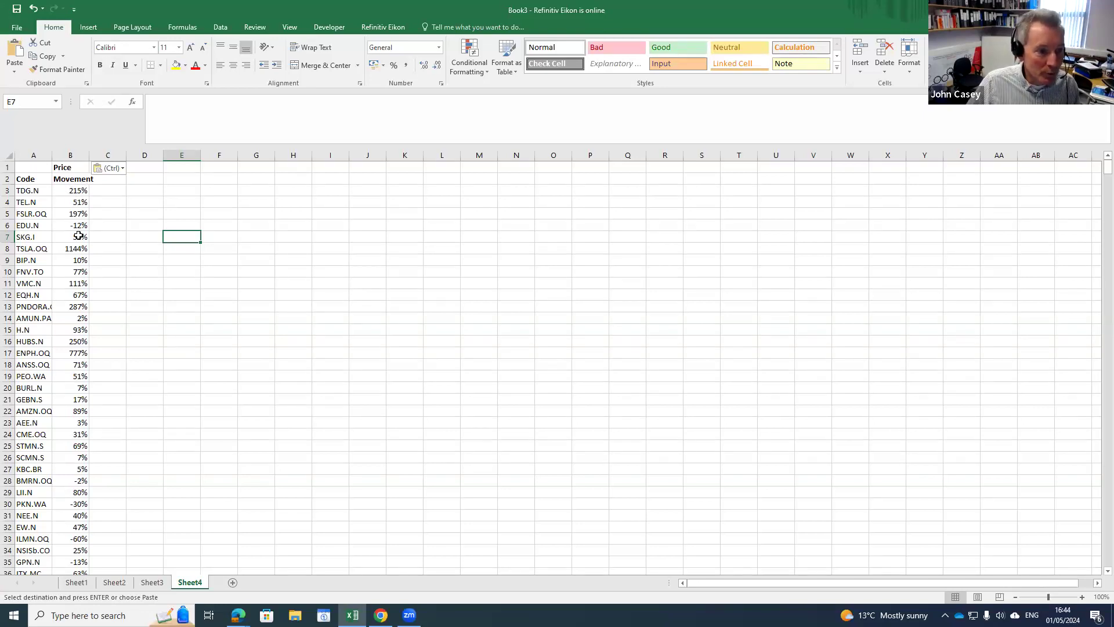
left_click(138, 176)
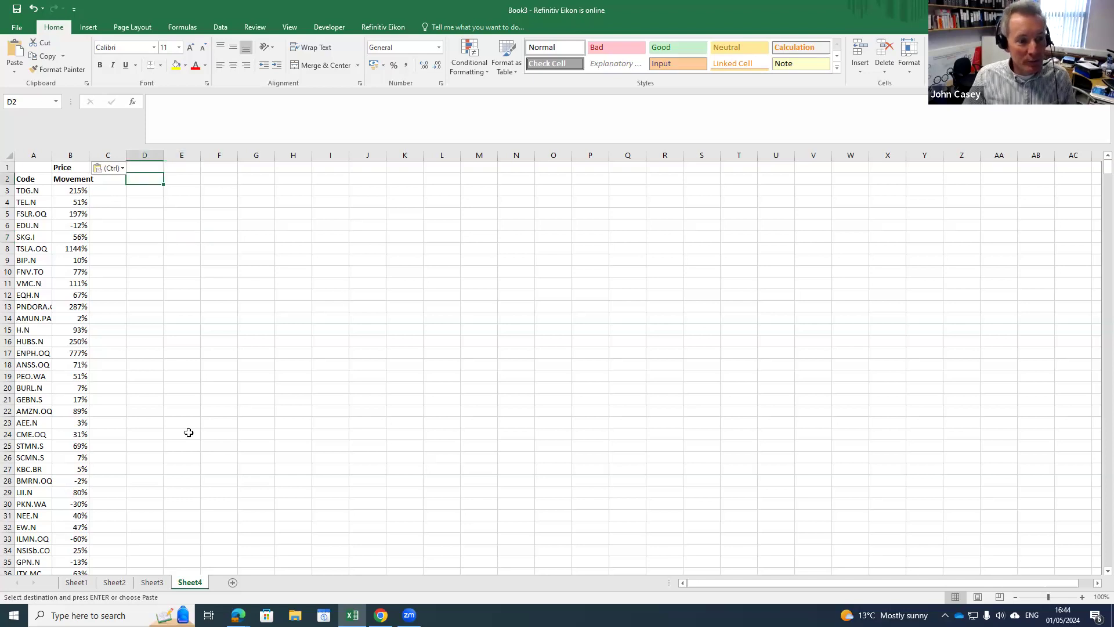
- Copy the FY-4 ESG score column K from Sheet3 into column D of Sheet4
left_click(152, 582)
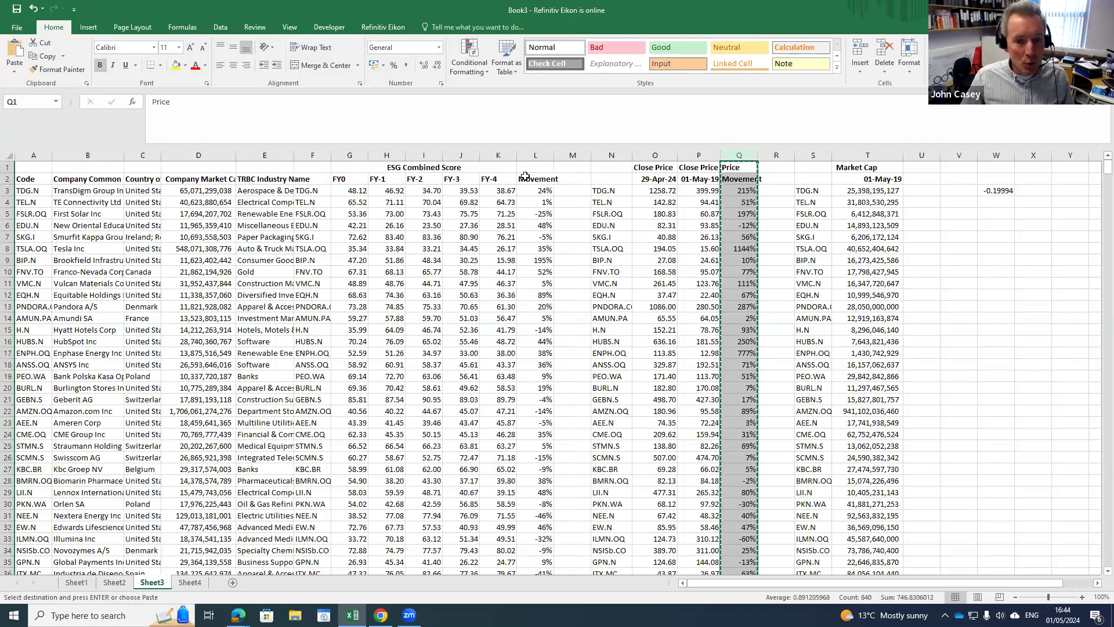
left_click(501, 153)
key("ctrl+c")
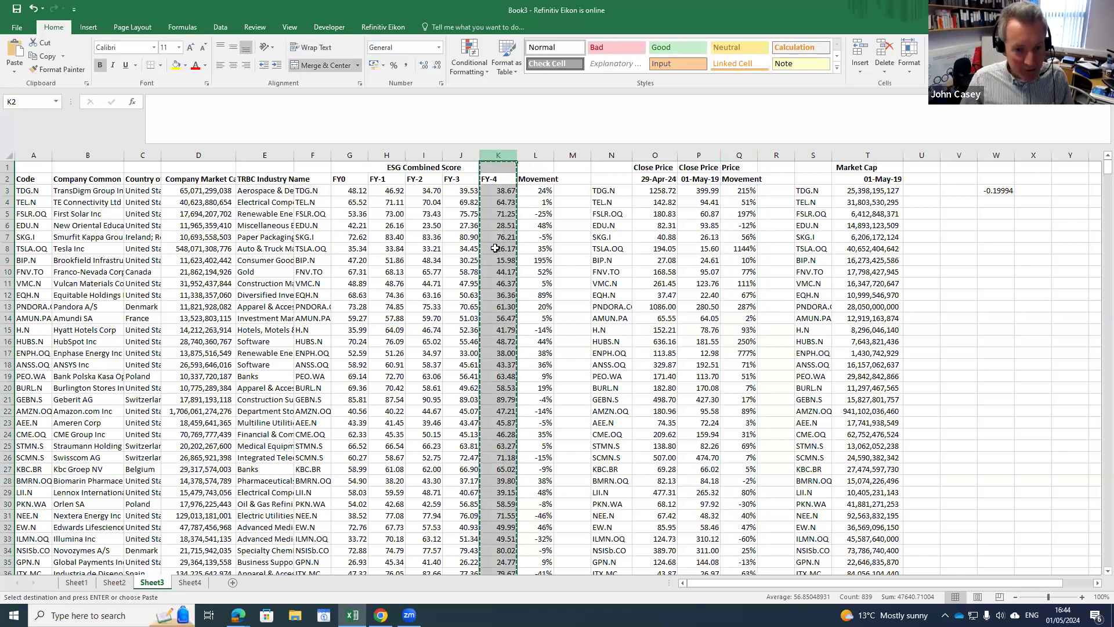
left_click(184, 582)
left_click(140, 168)
key("ctrl+v")
left_click(157, 194)
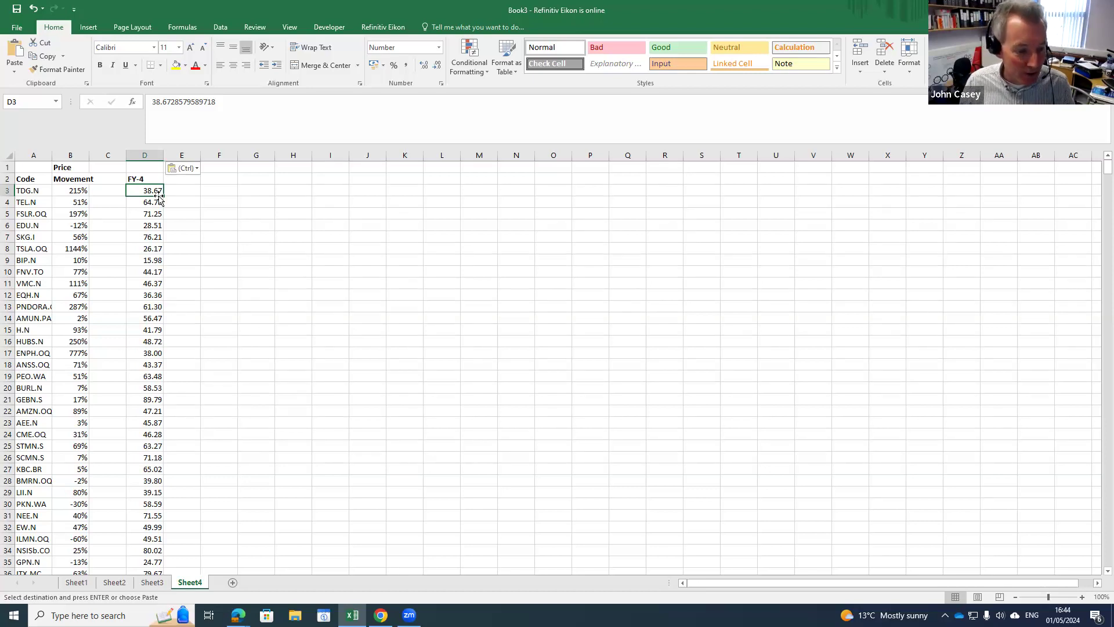
- Copy the ESG Movement column L from Sheet3 into column E of Sheet4 as values with source formatting
left_click(149, 579)
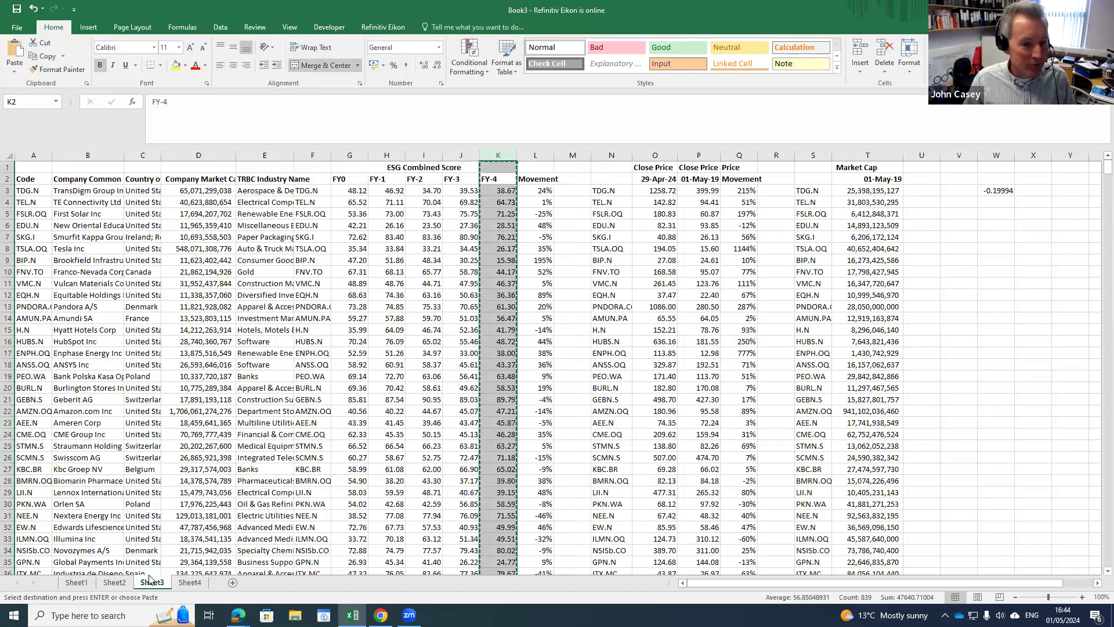
left_click(540, 156)
key("ctrl+c")
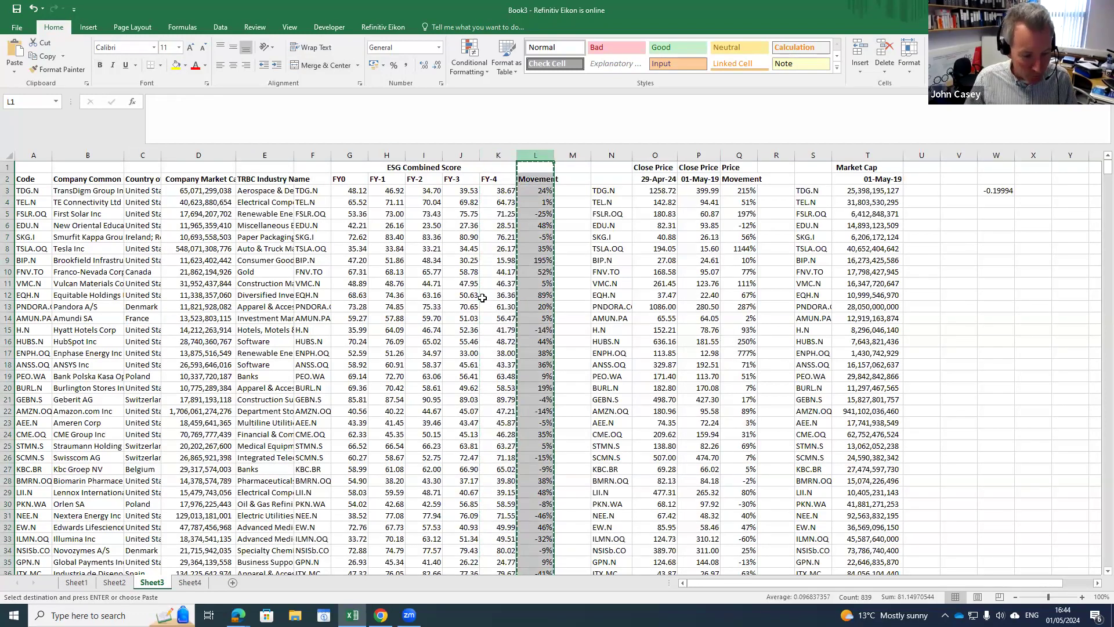
left_click(190, 582)
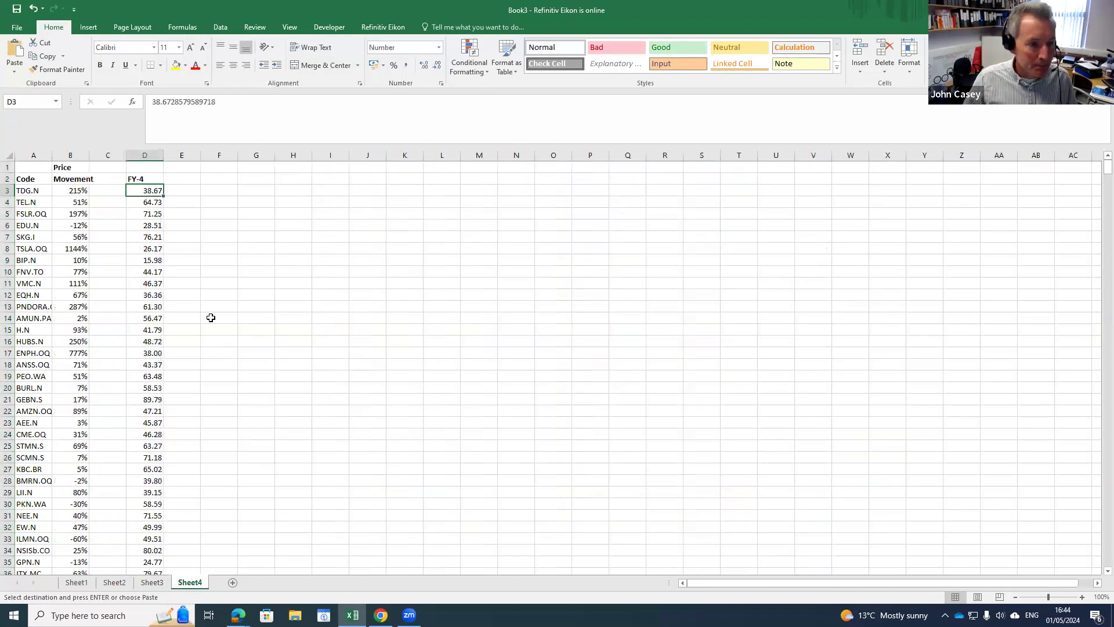
left_click(184, 166)
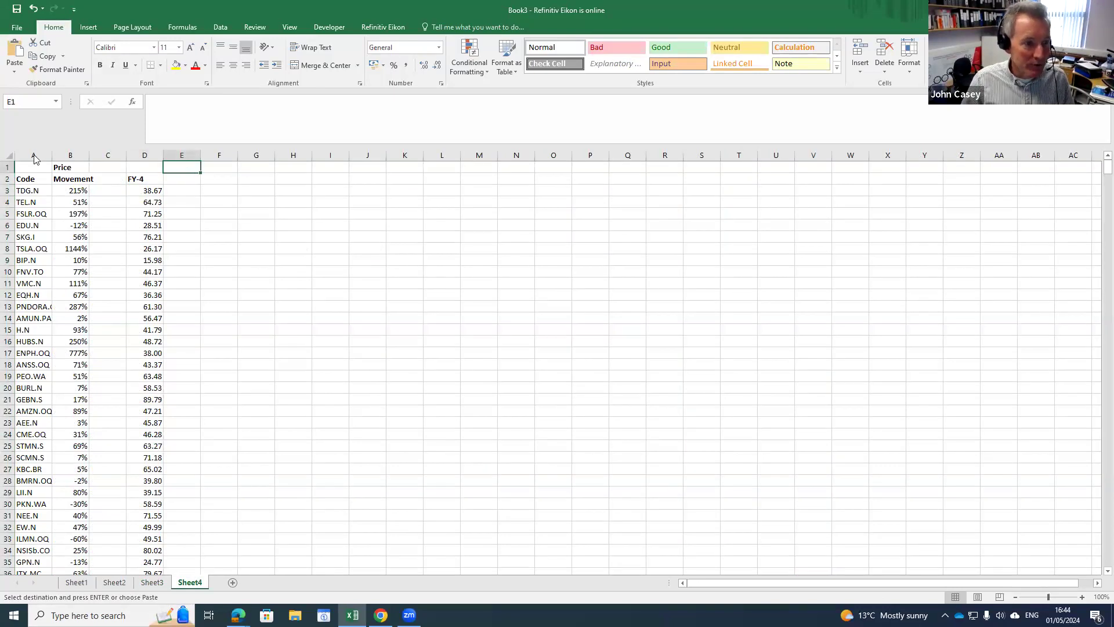
left_click(15, 68)
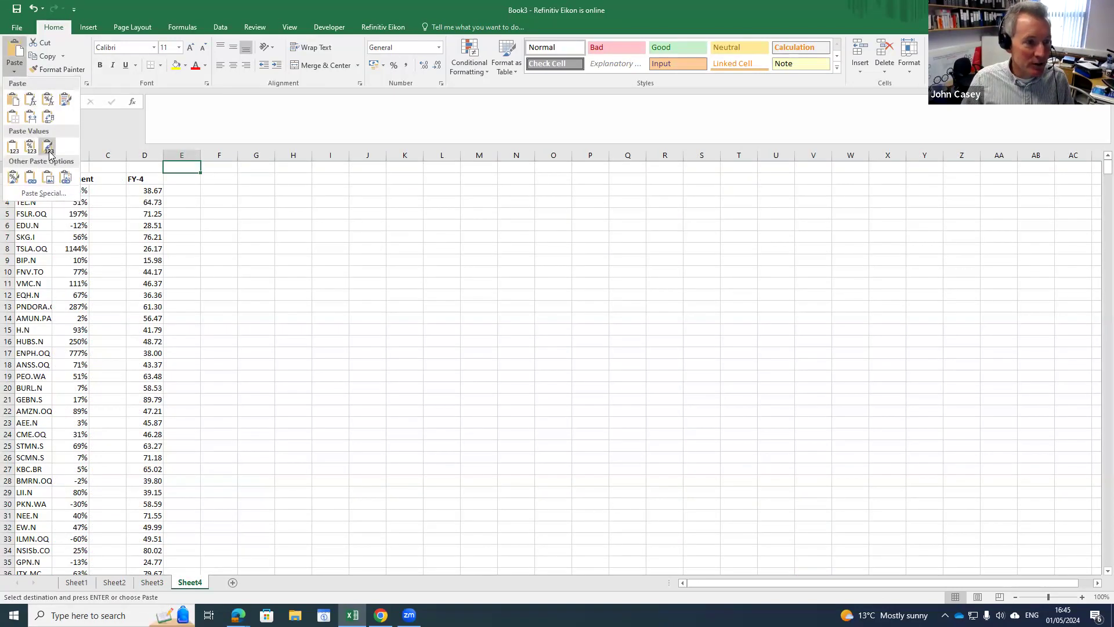
left_click(48, 148)
left_click(219, 201)
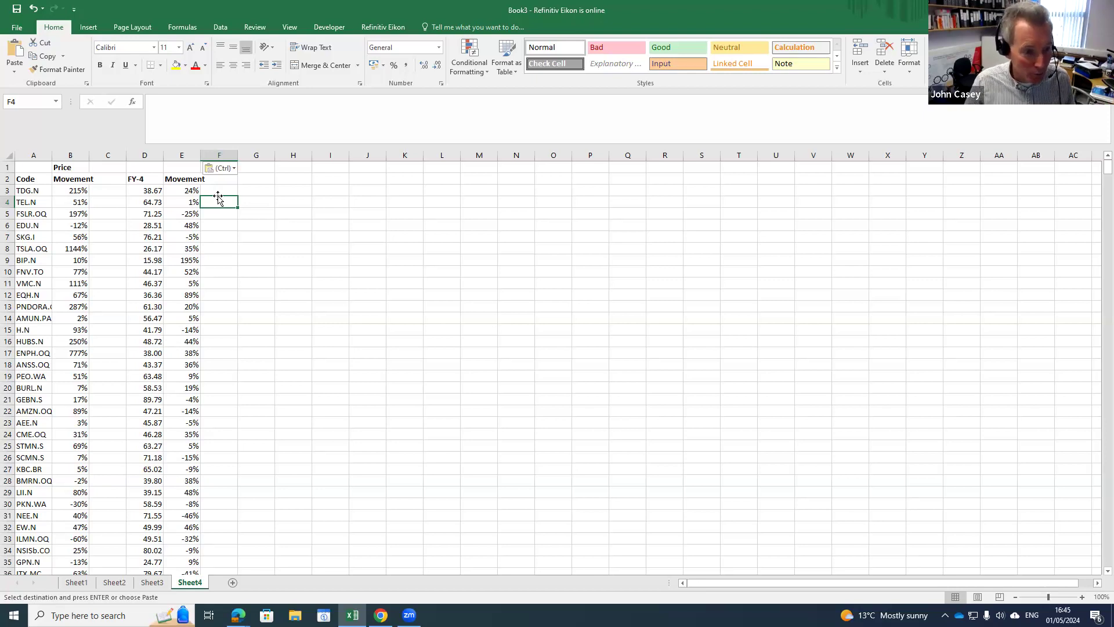
left_click(154, 397)
left_click(197, 398)
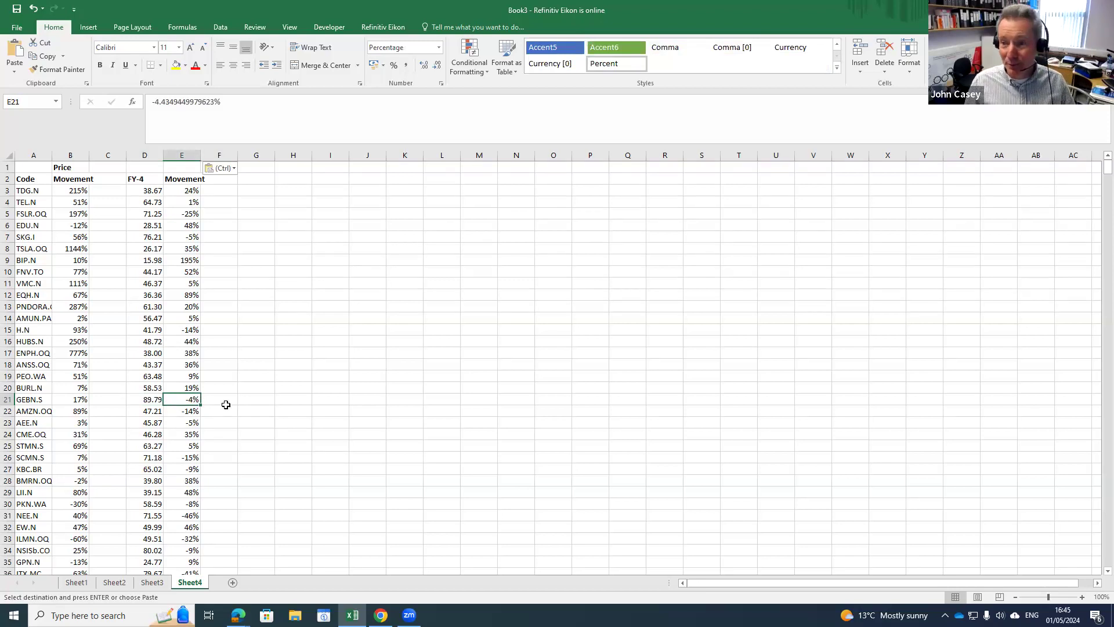
- Copy the 01-May-19 Market Cap column T from Sheet3 into column F of Sheet4
left_click(221, 180)
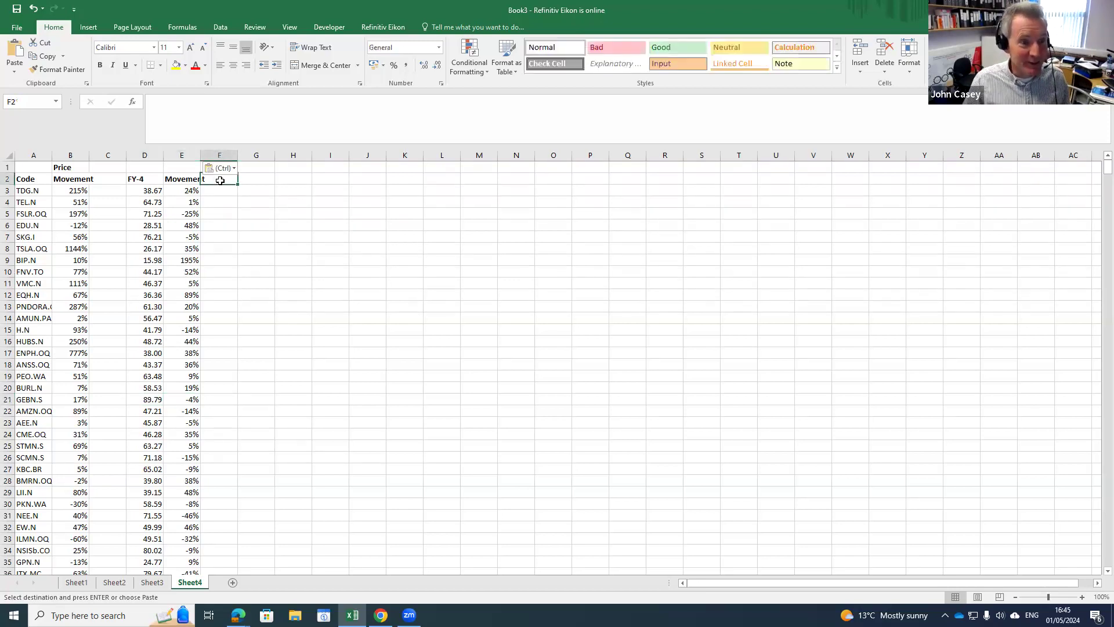
left_click(152, 582)
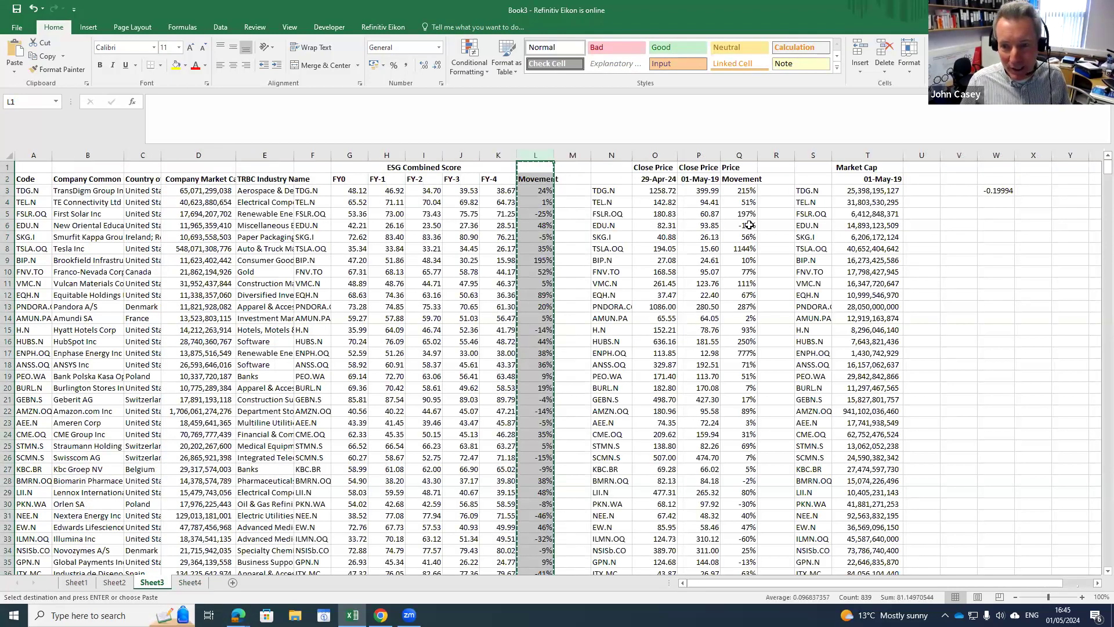
left_click(868, 156)
key("ctrl+c")
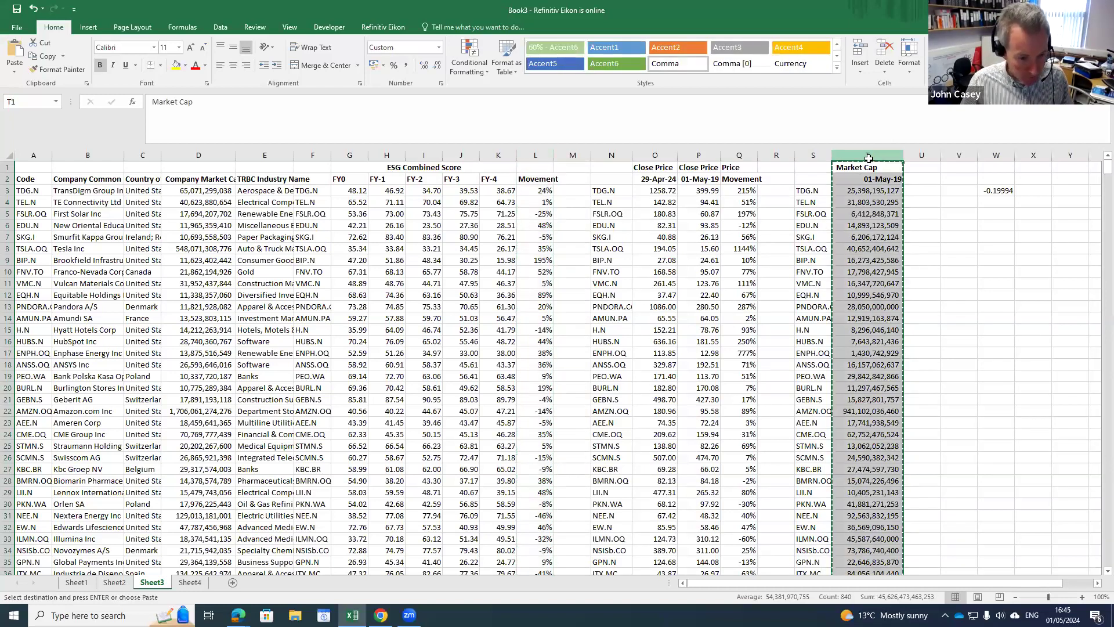
left_click(190, 581)
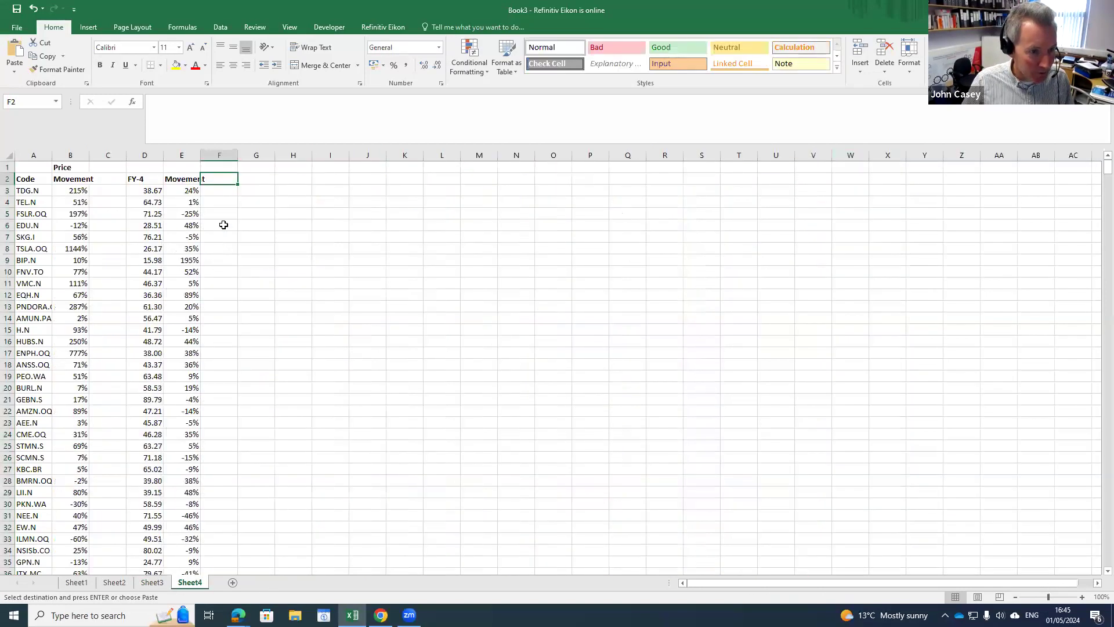
left_click(221, 170)
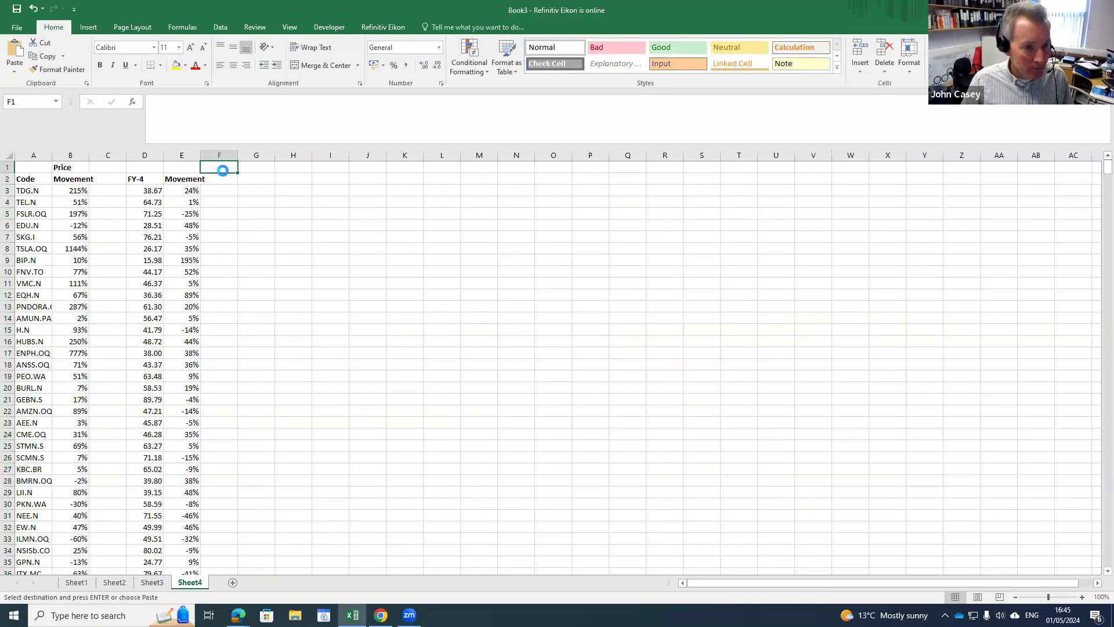
key("ctrl+v")
left_click(263, 198)
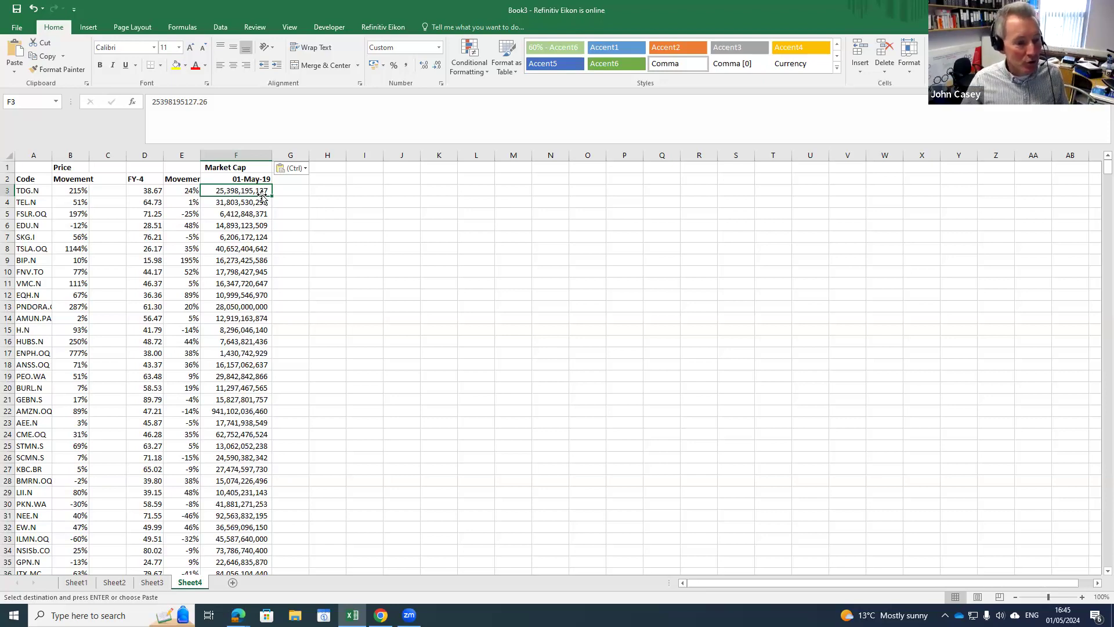
left_click(237, 411)
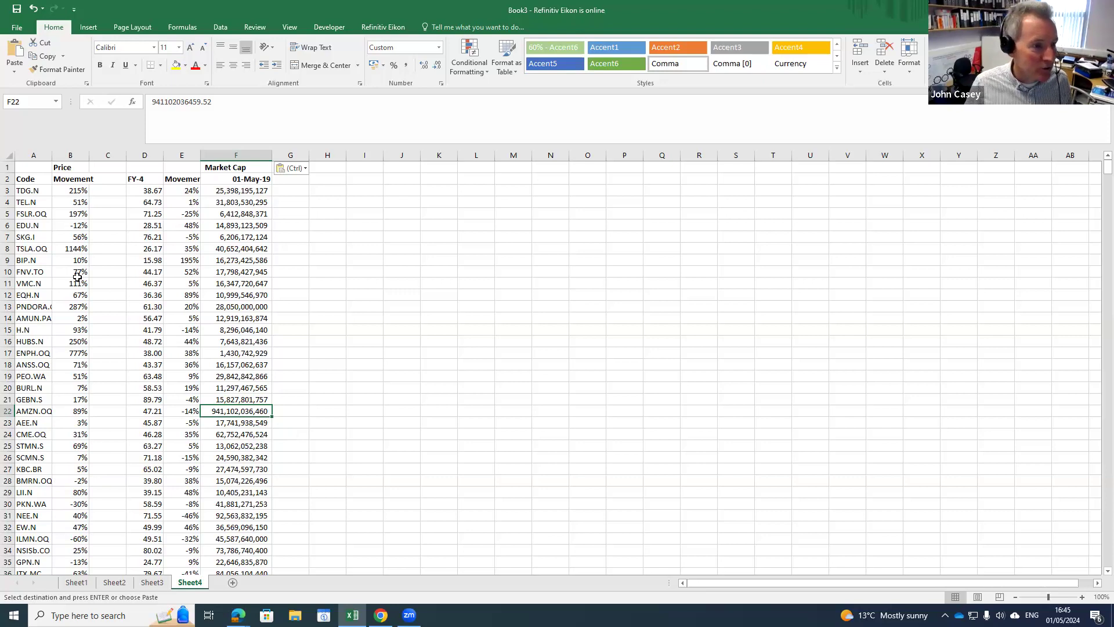
- Start a Regression from the data analysis tools and clear the old Y and X input ranges
left_click(384, 201)
left_click(378, 182)
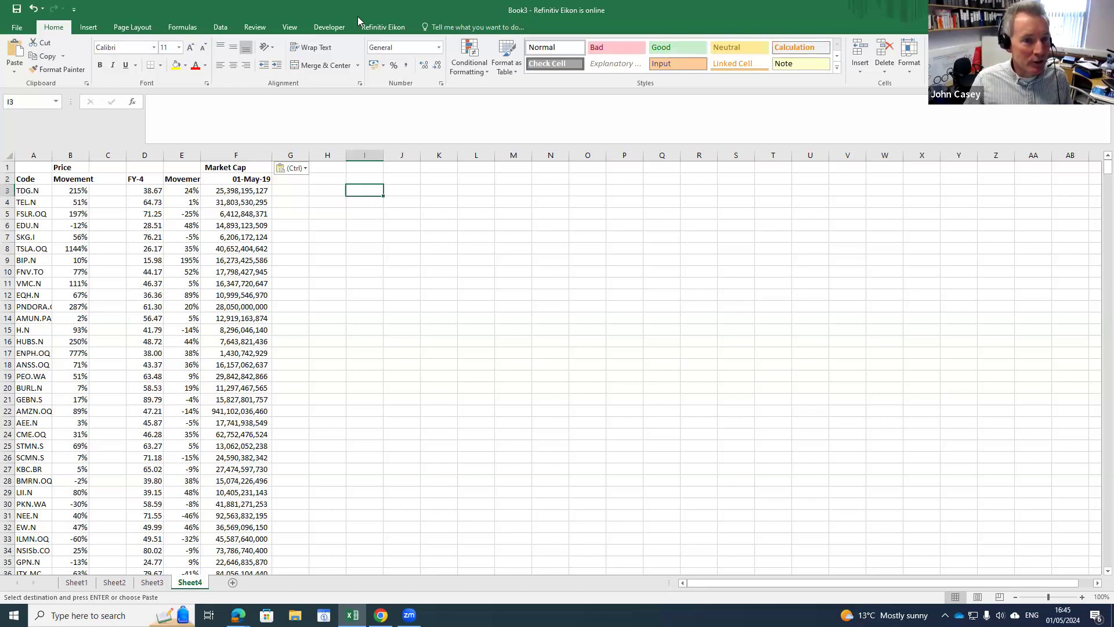
left_click(220, 29)
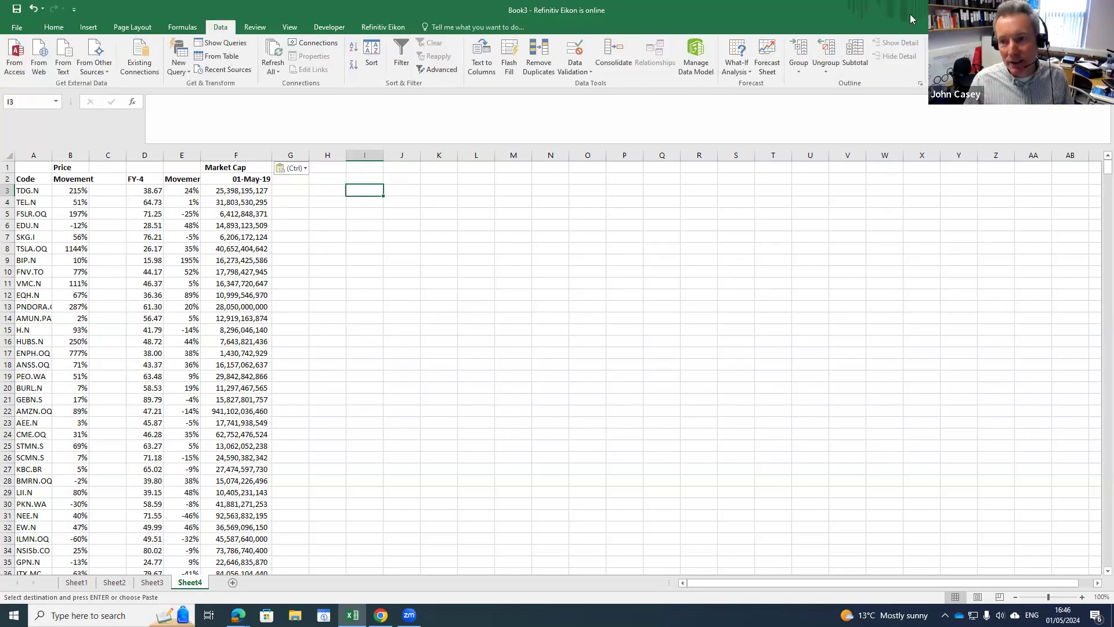
left_click(946, 58)
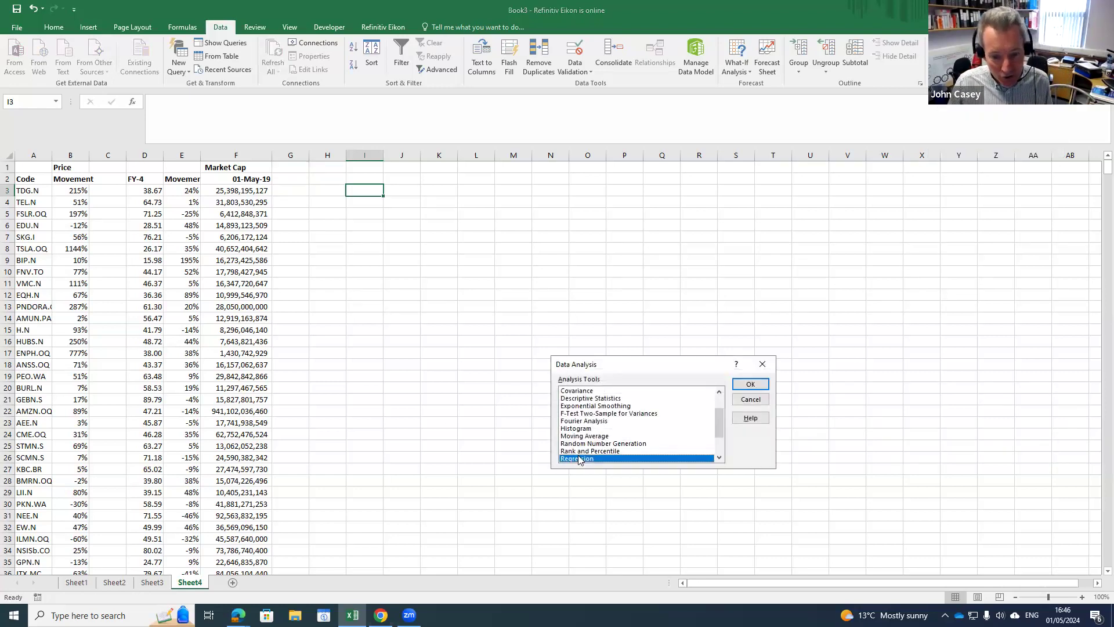
scroll(624, 422, "up", 2)
scroll(624, 422, "down", 3)
left_click(756, 388)
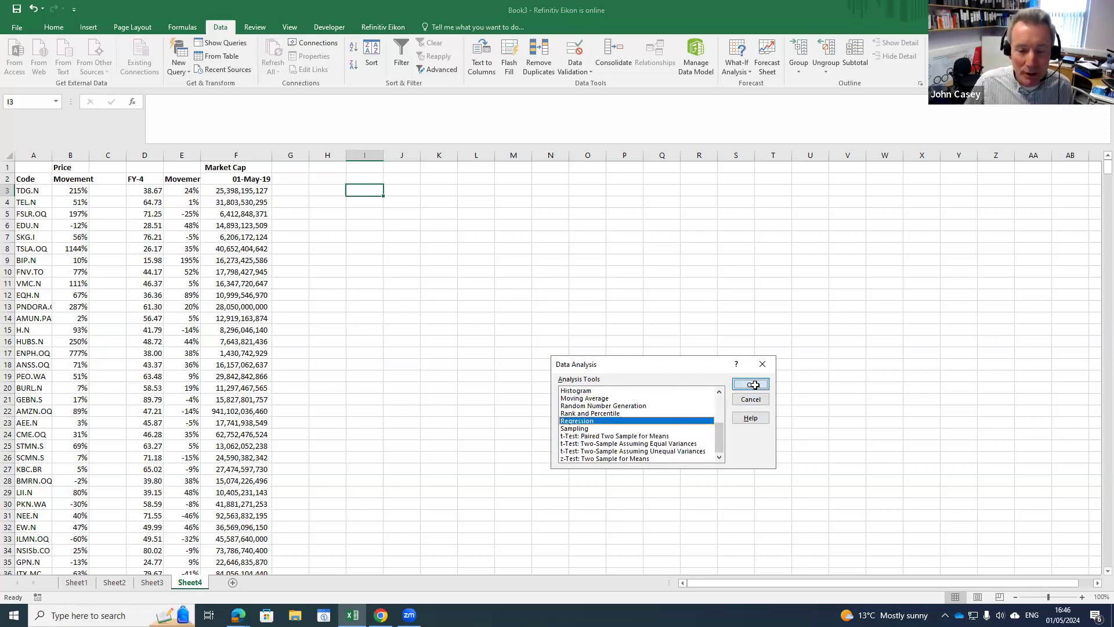
key("BackSpace")
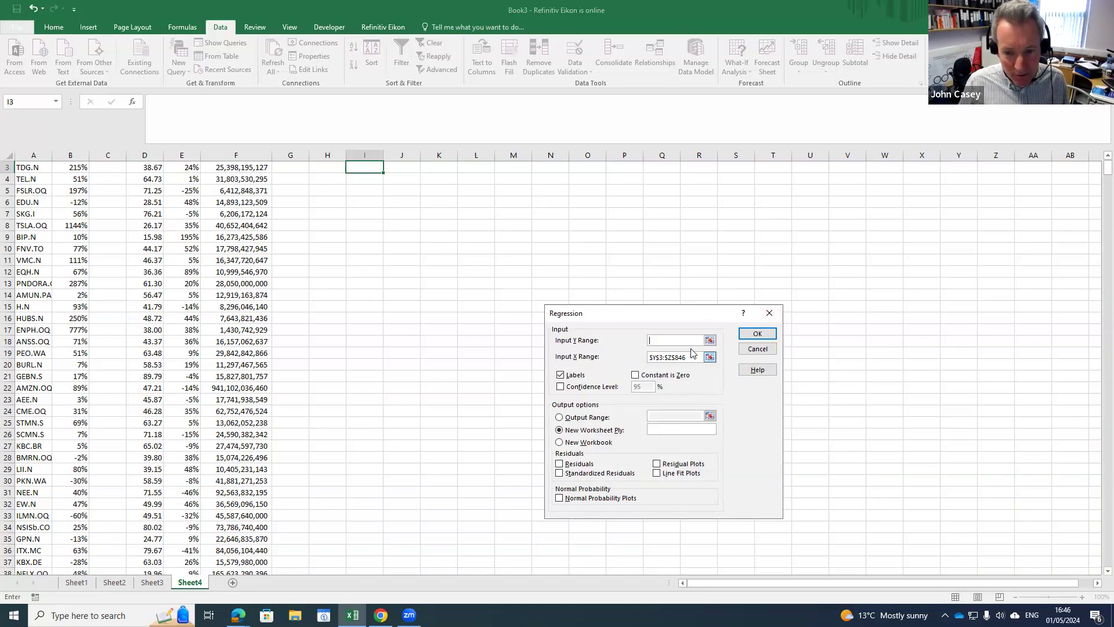
left_click(650, 358)
left_click_drag(650, 360, 255, 323)
key("BackSpace")
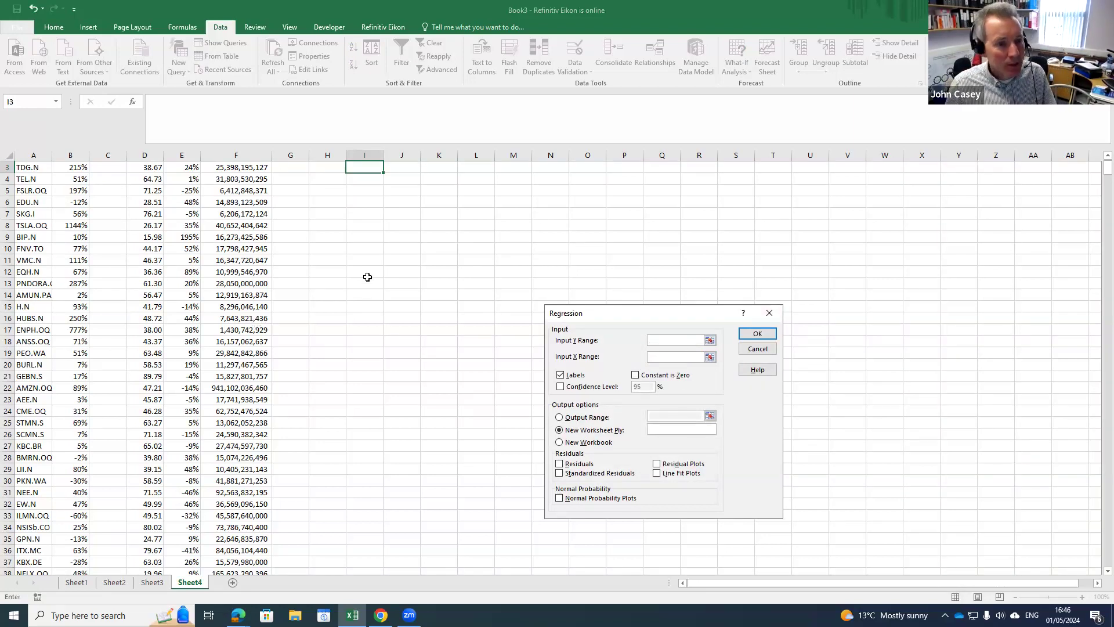
scroll(368, 276, "up", 1)
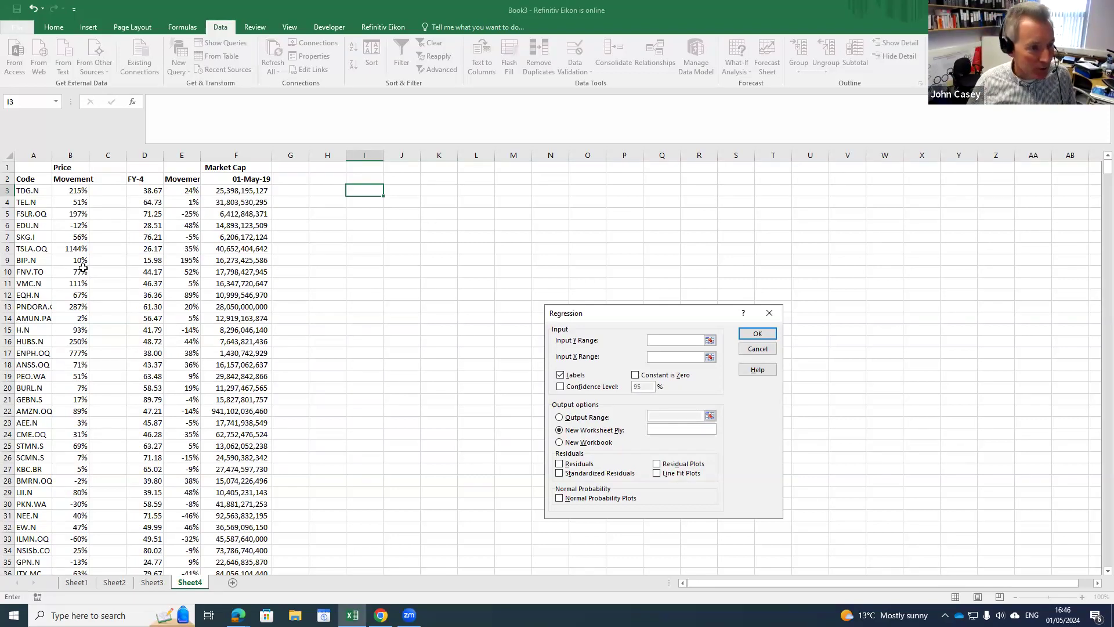
left_click(71, 192)
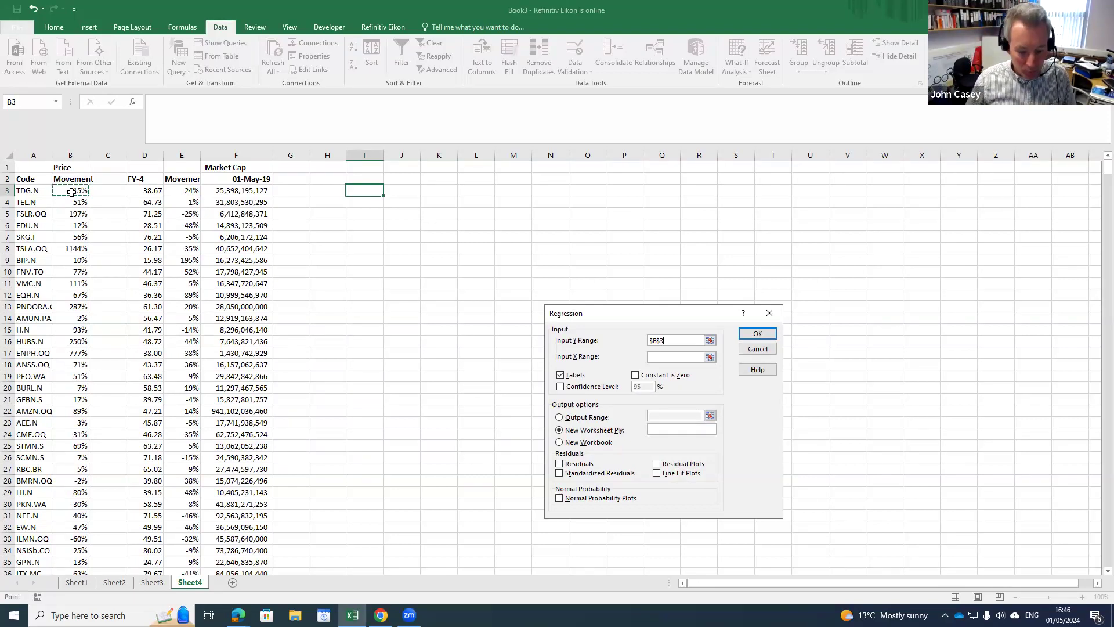
key("ctrl+shift+Down")
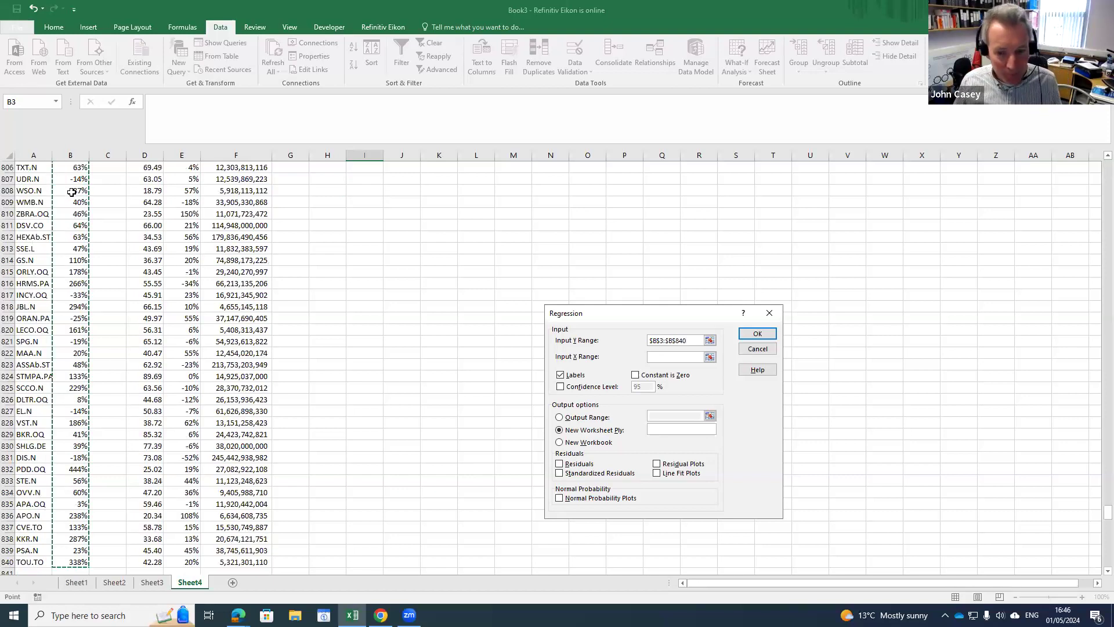
left_click(666, 358)
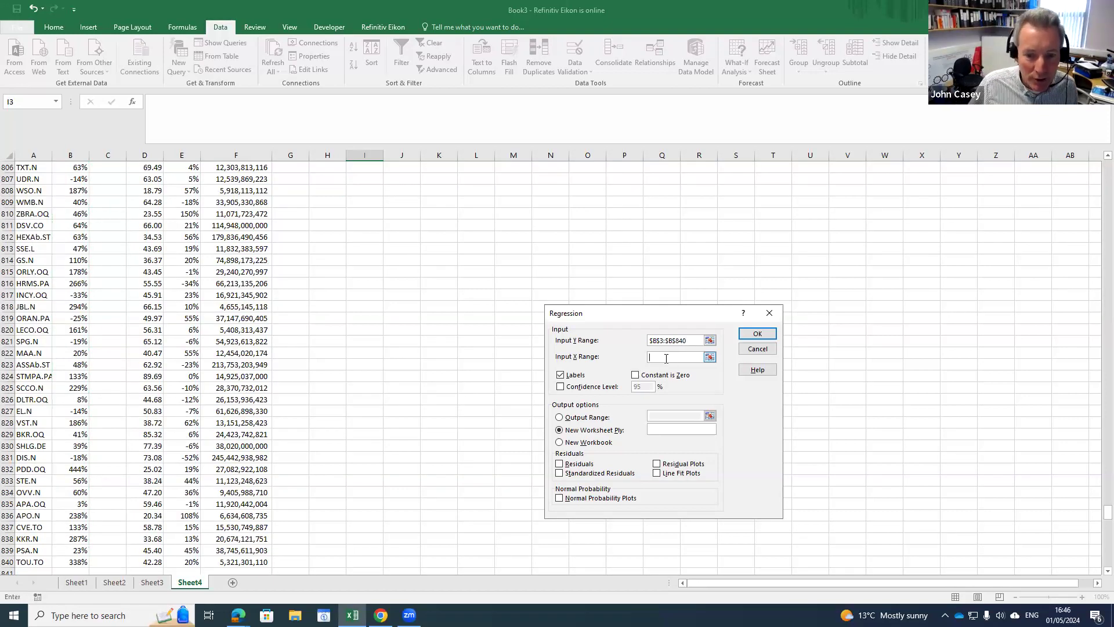
scroll(224, 261, "up", 11)
scroll(224, 261, "up", 5)
left_click_drag(1106, 493, 1097, 118)
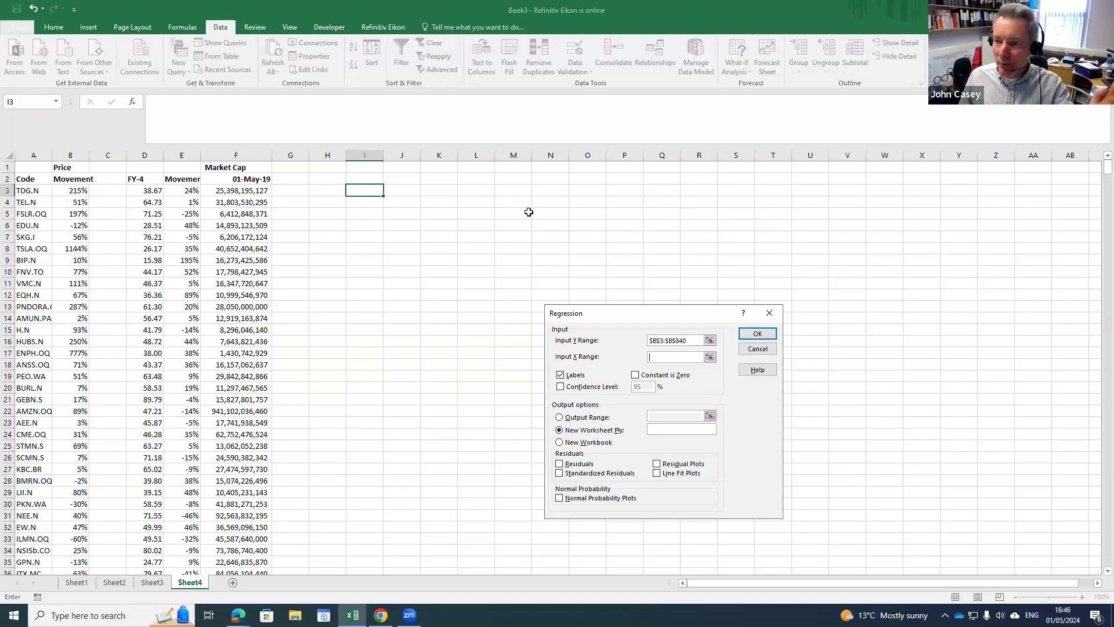
left_click(148, 190)
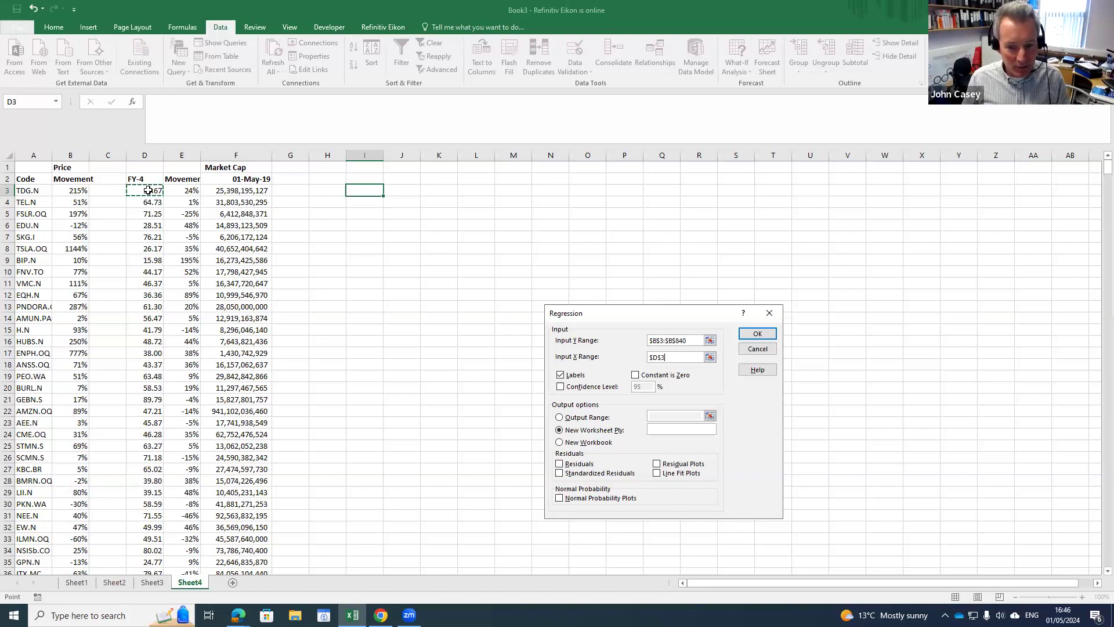
key("shift+Right")
key("shift+Right")
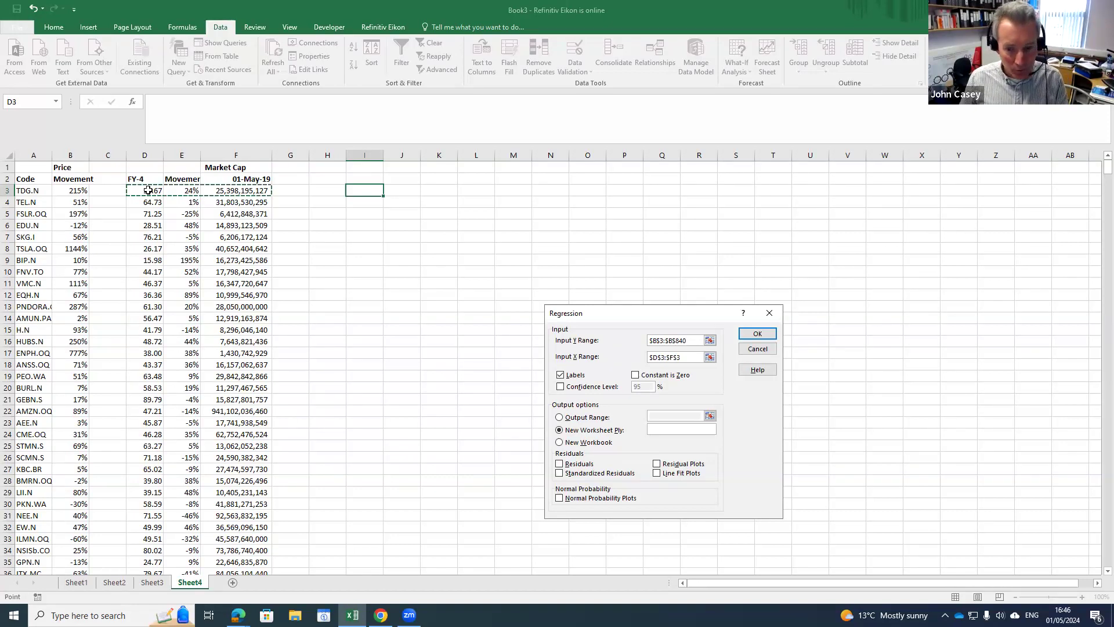
key("BackSpace")
key("BackSpace")
key("BackSpace")
key("BackSpace")
key("BackSpace")
key("BackSpace")
key("BackSpace")
key("BackSpace")
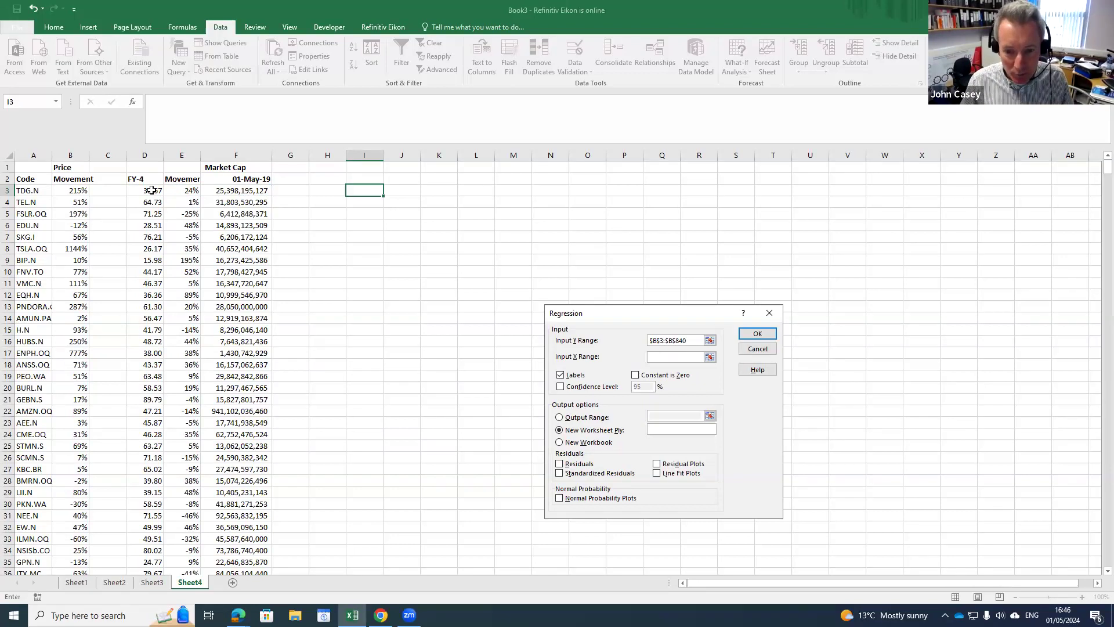
left_click_drag(691, 340, 545, 332)
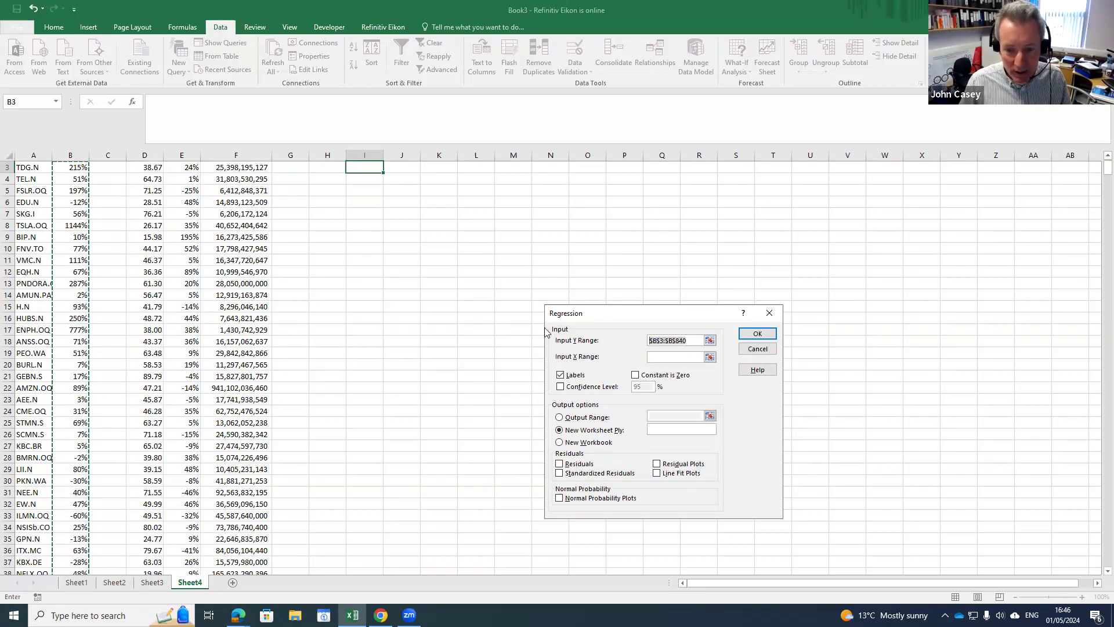
key("BackSpace")
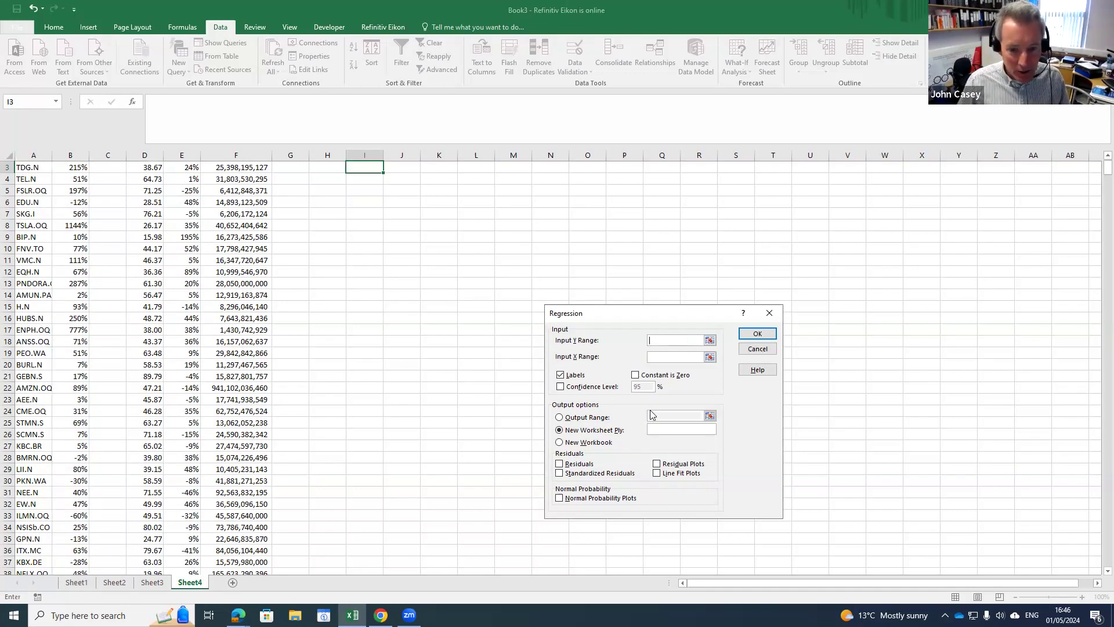
left_click(559, 374)
left_click(560, 374)
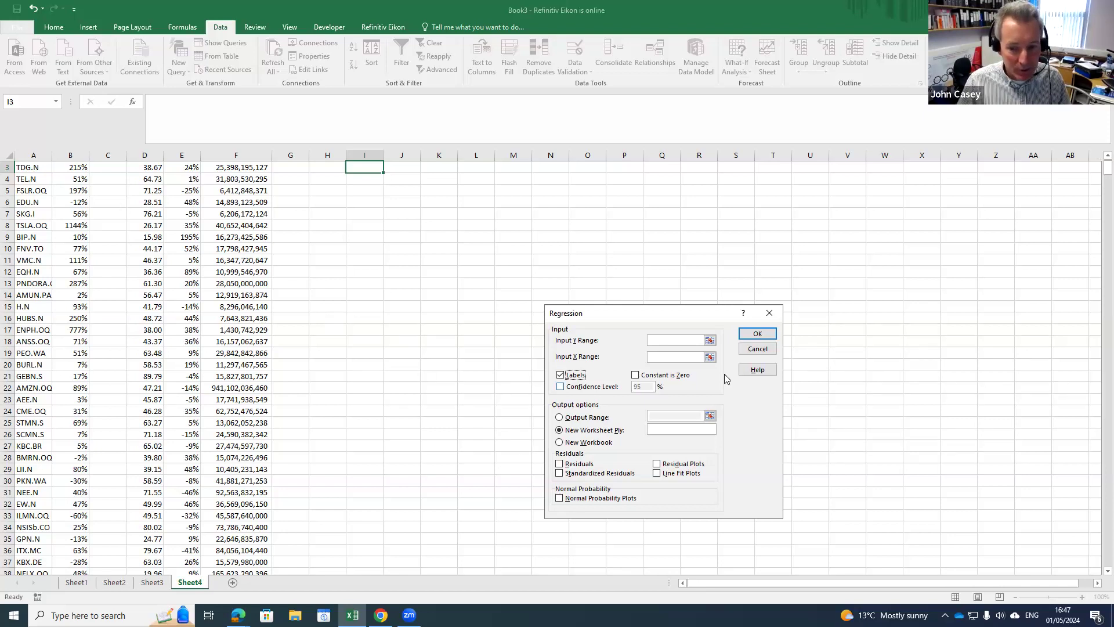
- Set the regression's Input Y Range to the price Movement column including its header, $B$2:$B$840
left_click(678, 341)
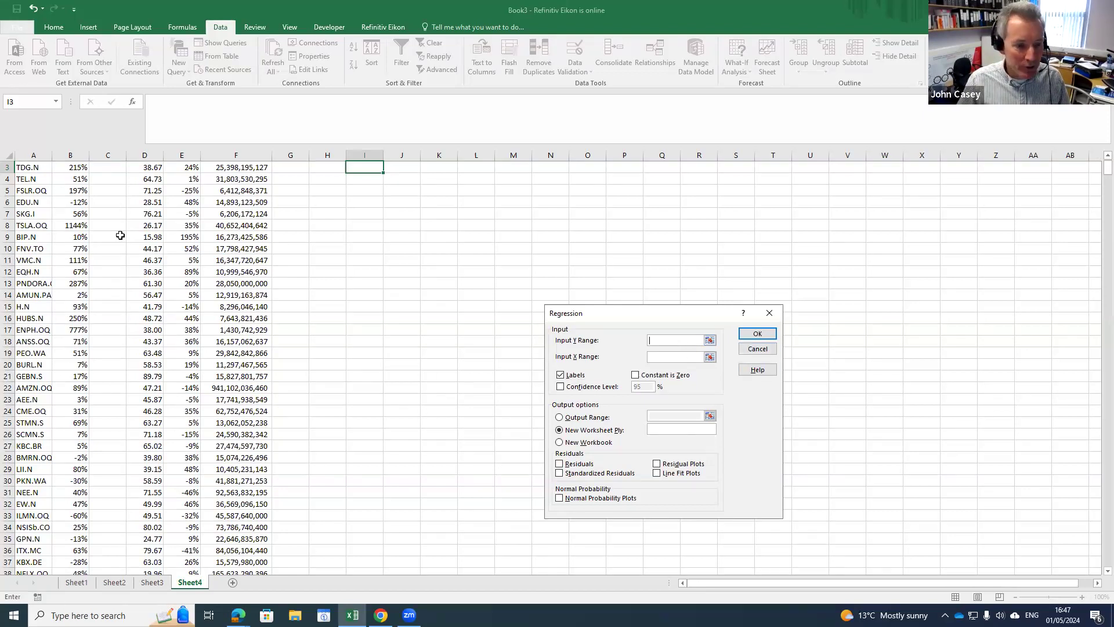
left_click(79, 195)
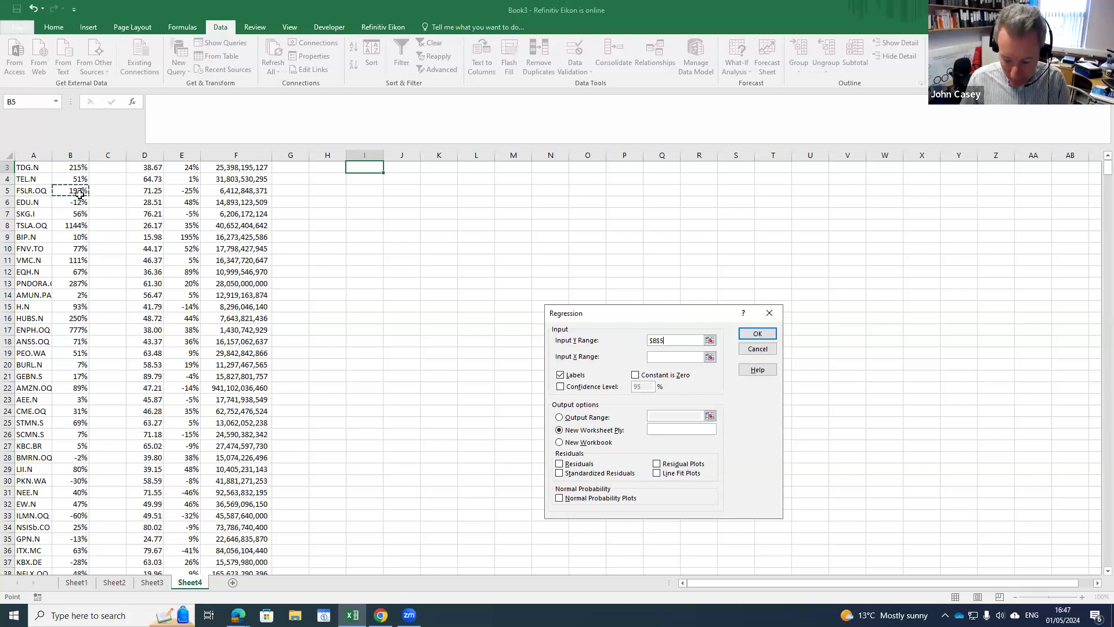
scroll(79, 194, "up", 1)
left_click(79, 194)
key("Up")
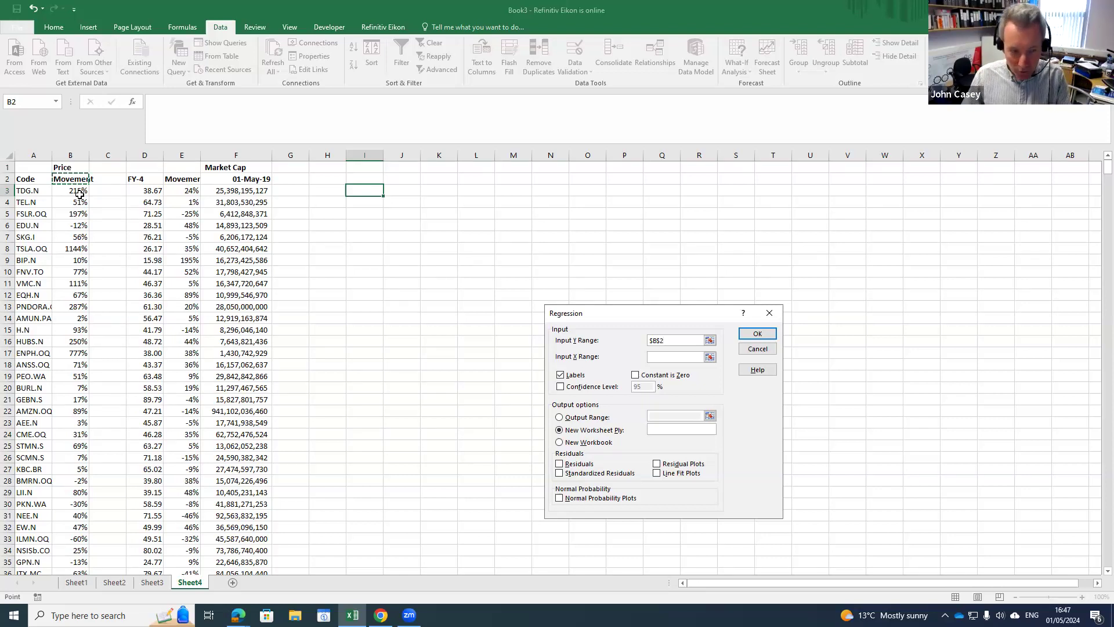
key("ctrl+shift+Down")
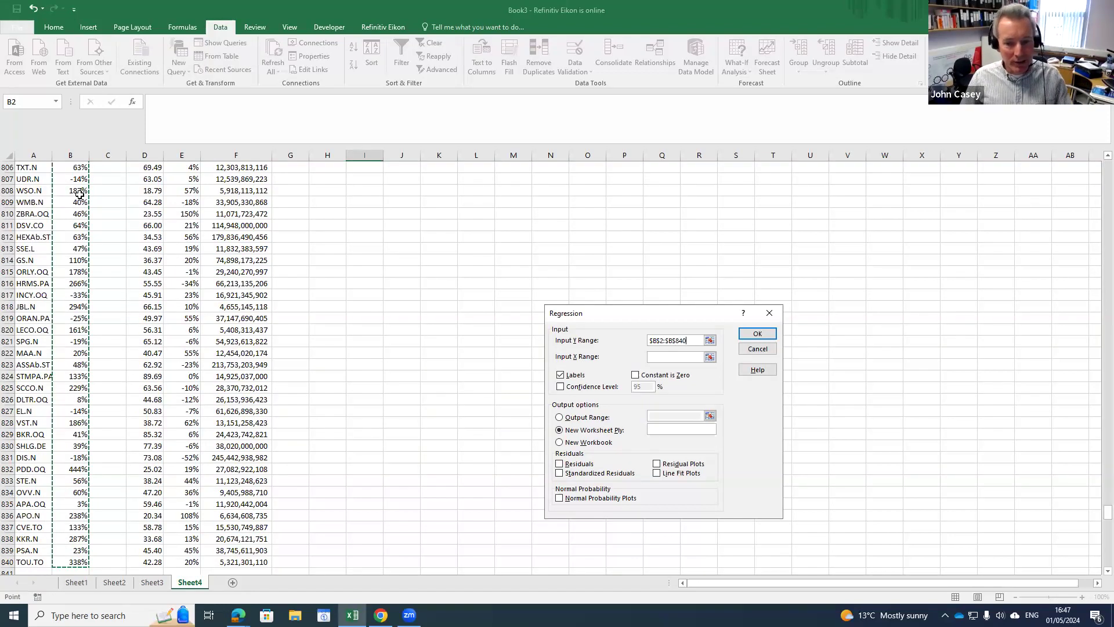
- Set the Input X Range to the FY-4, Movement and Market Cap columns, $D$2:$F$840, and run the regression to a new worksheet
left_click(649, 356)
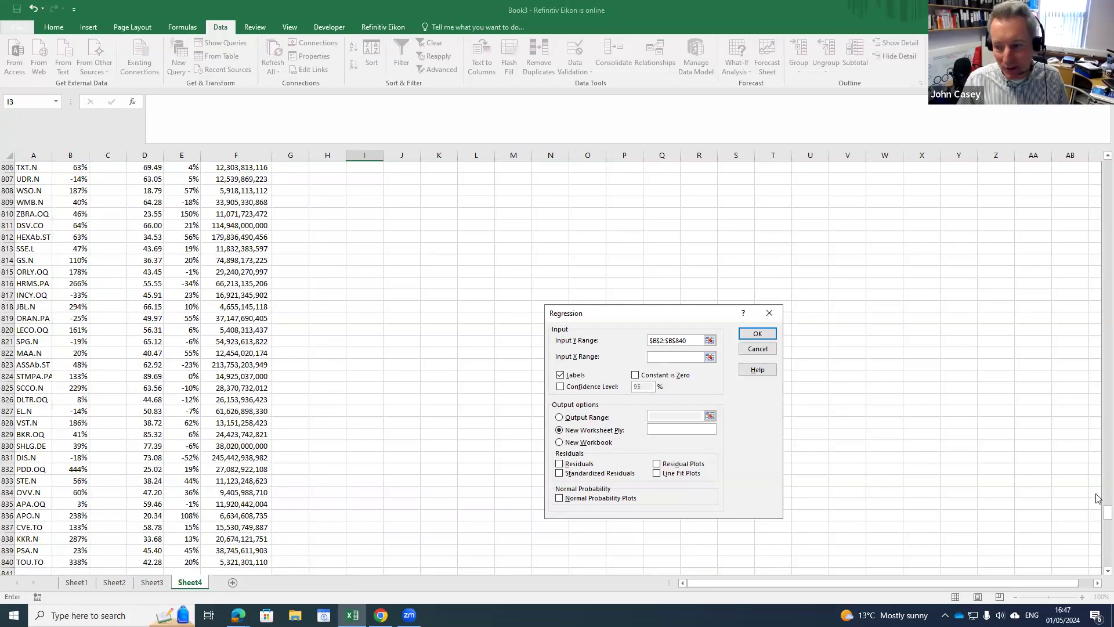
left_click_drag(1098, 514, 1098, 162)
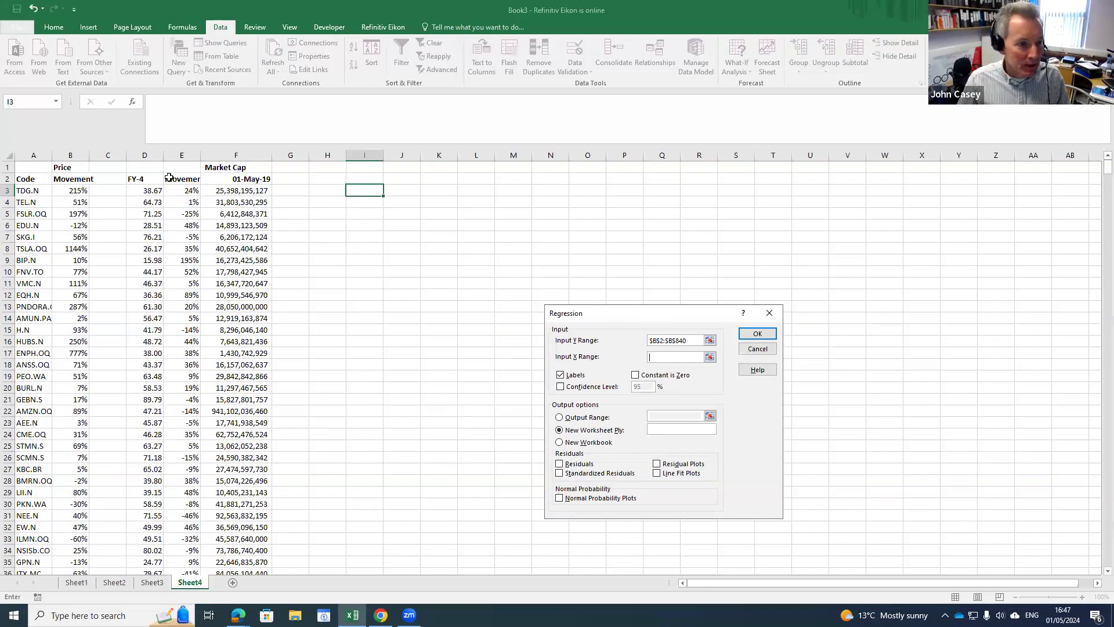
left_click_drag(144, 178, 224, 183)
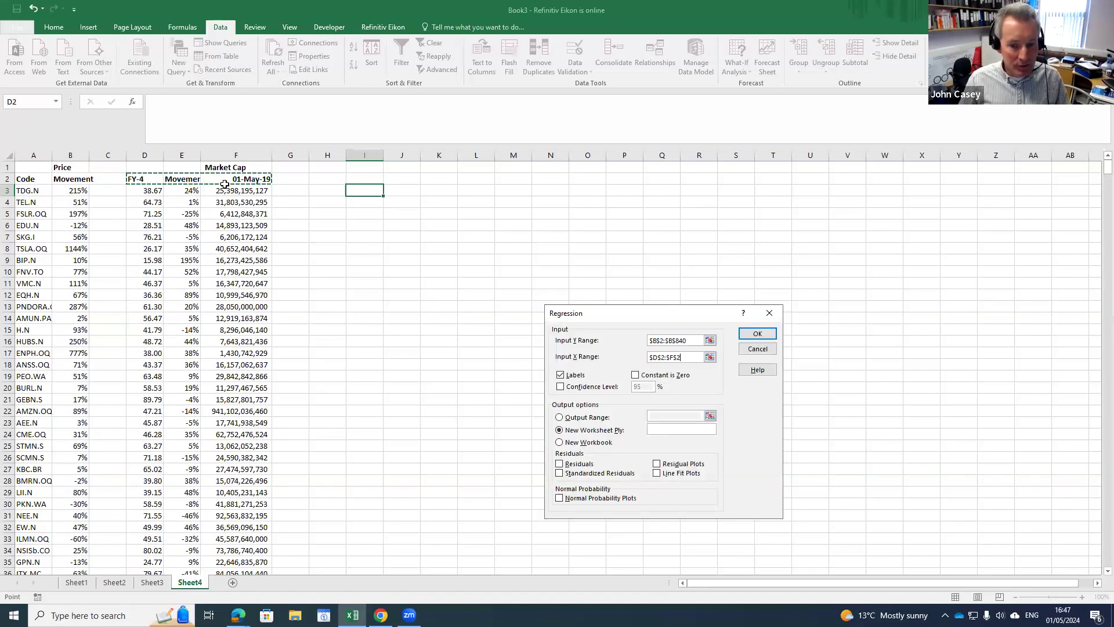
key("ctrl+shift+Down")
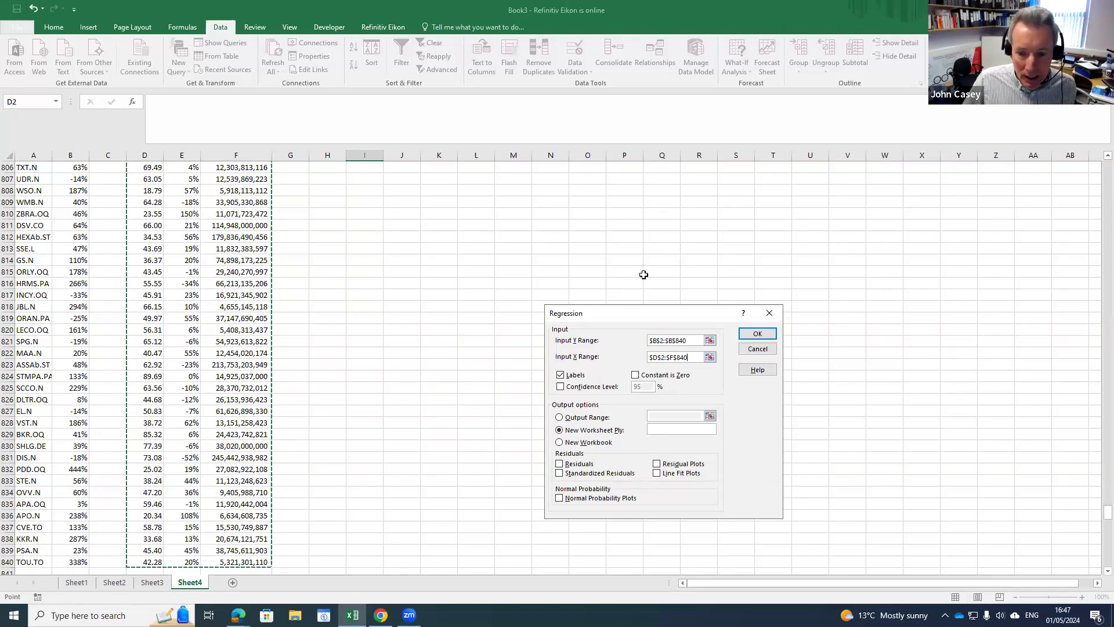
left_click(766, 333)
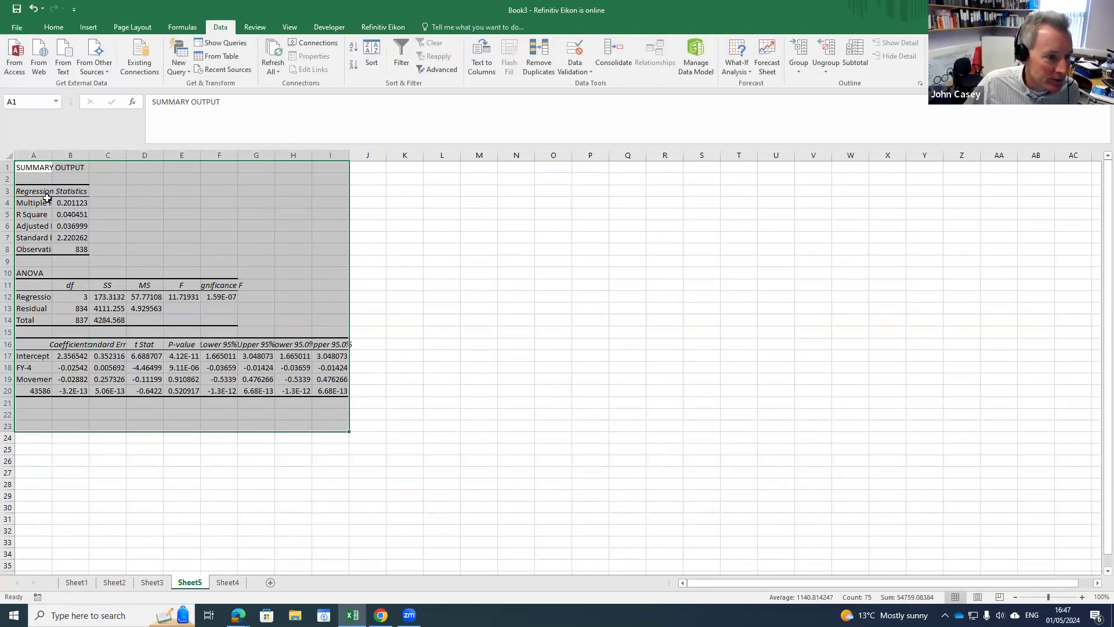
- Widen column A of the regression output and relabel the 43586 variable in A20 as Size
left_click_drag(52, 159, 79, 159)
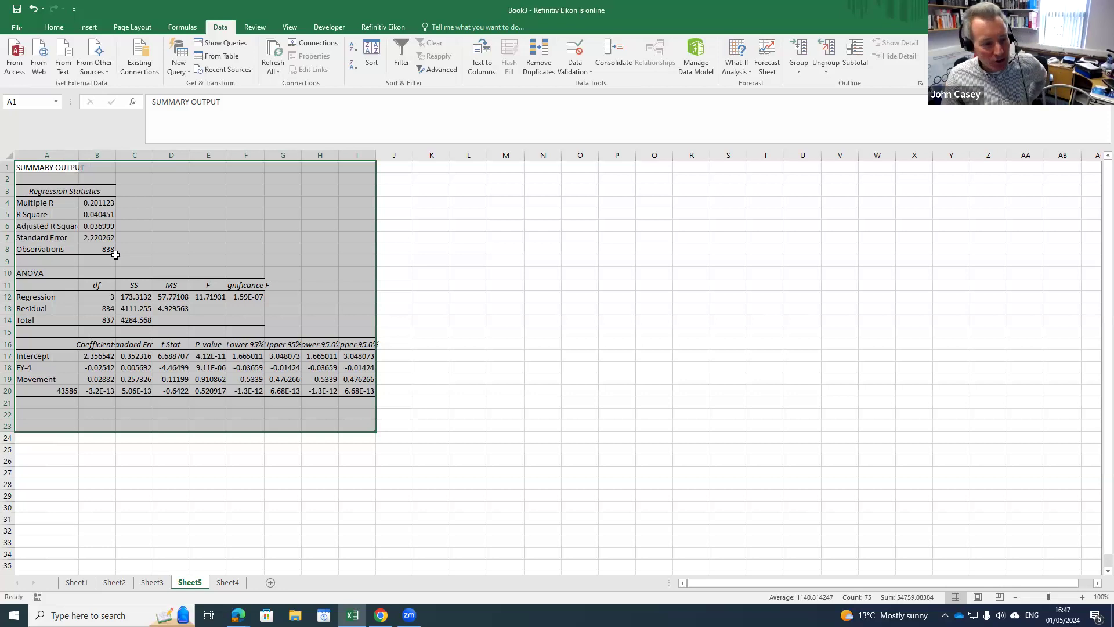
left_click(74, 391)
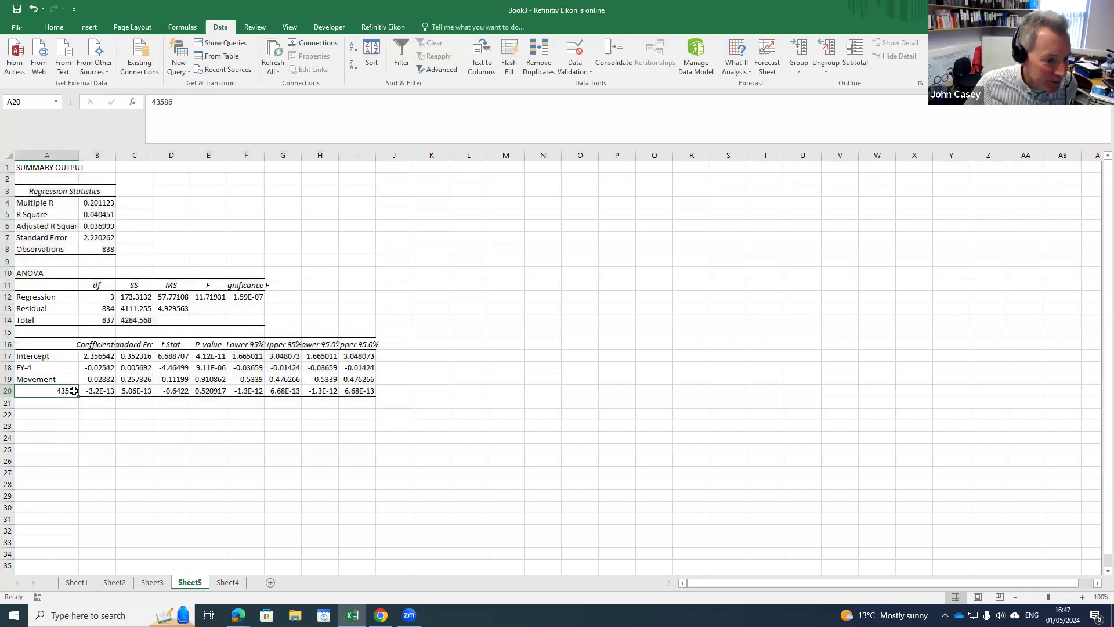
left_click(38, 379)
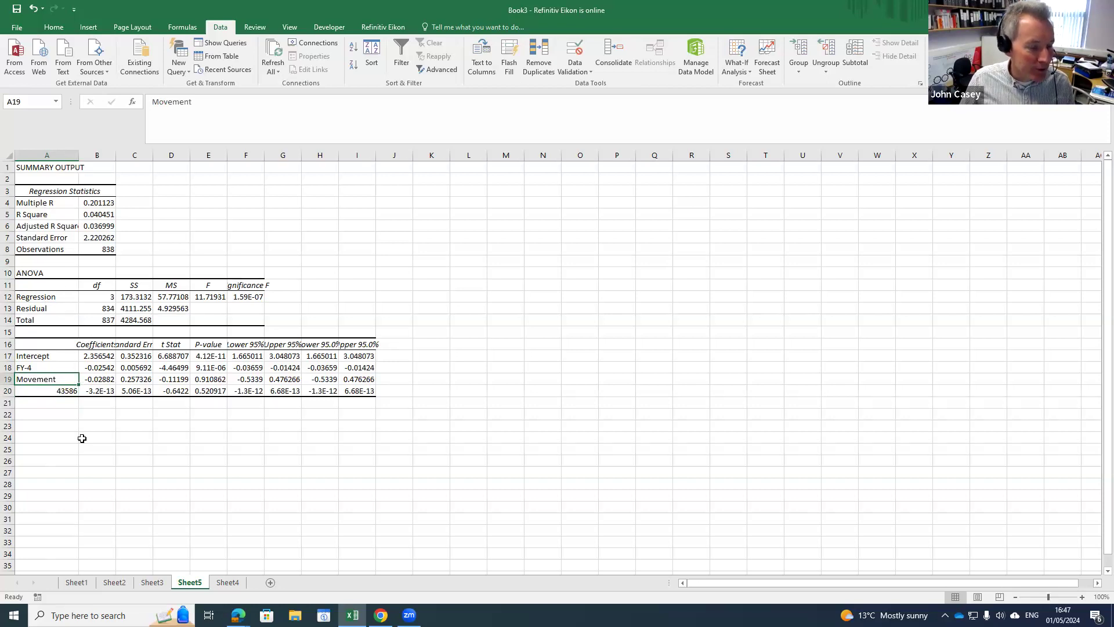
left_click(56, 393)
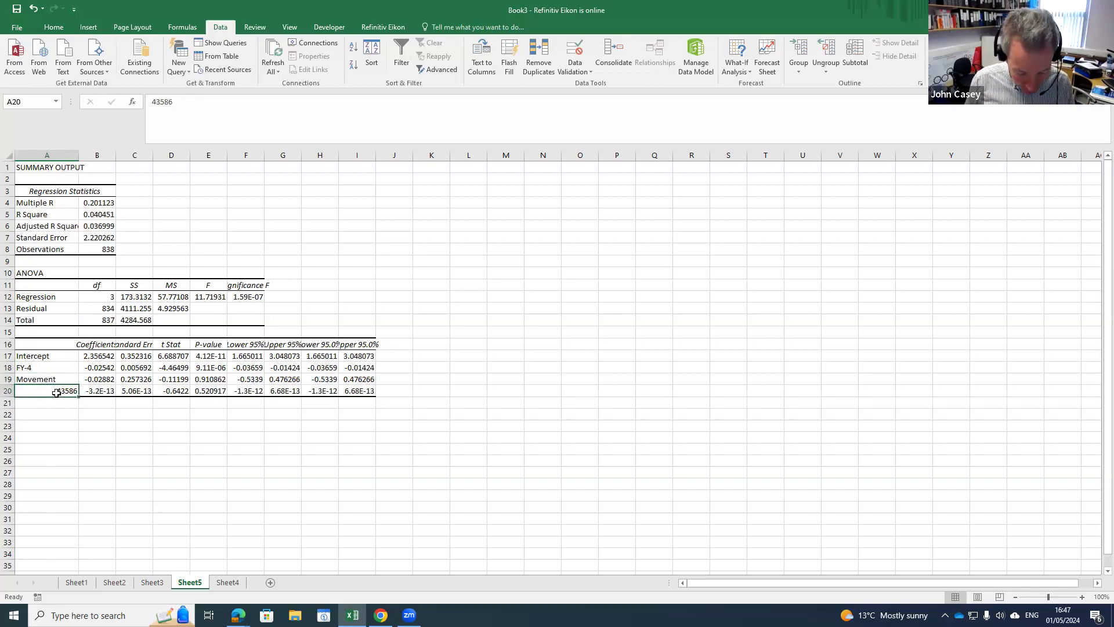
type("Size")
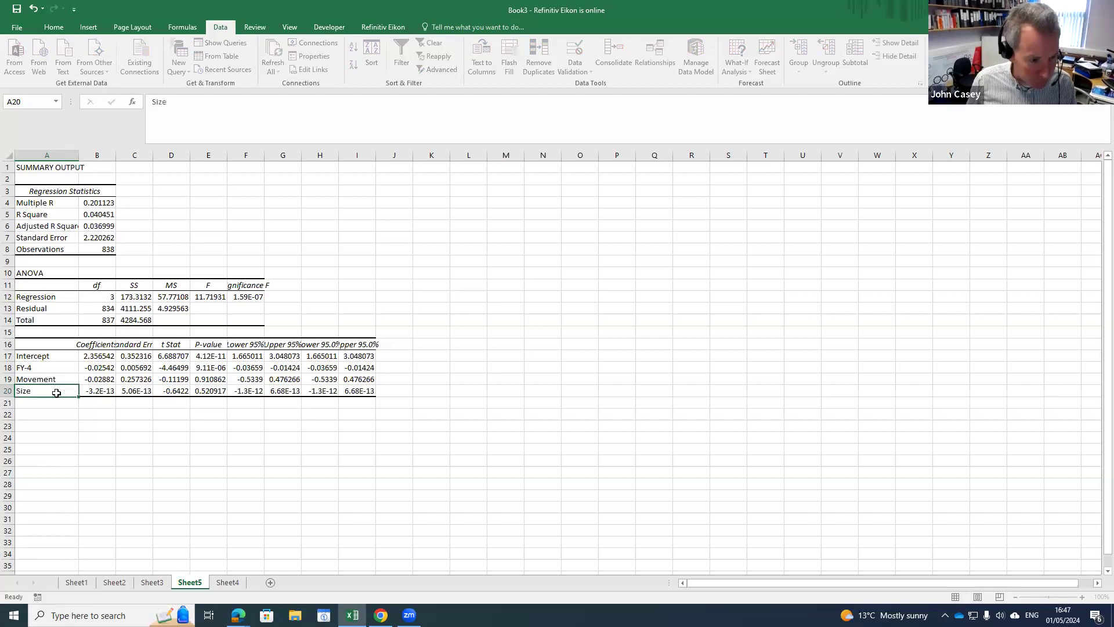
key("Return")
- Extend the Movement variable label in A19 to read "Movement in ESG"
key("Up")
key("Up")
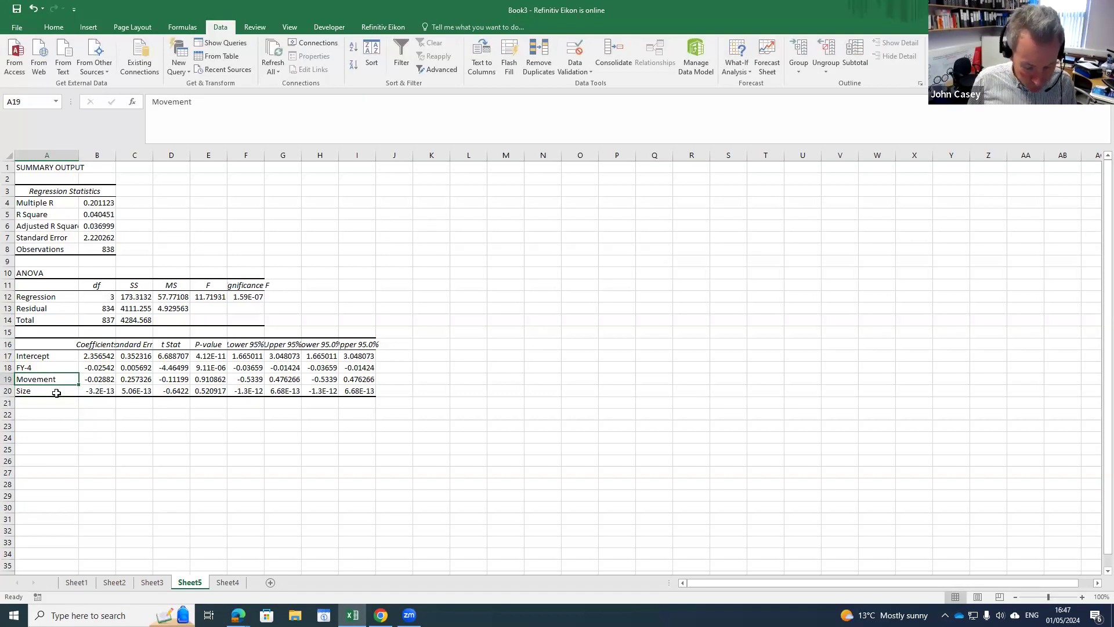
type("in")
key("Escape")
key("F2")
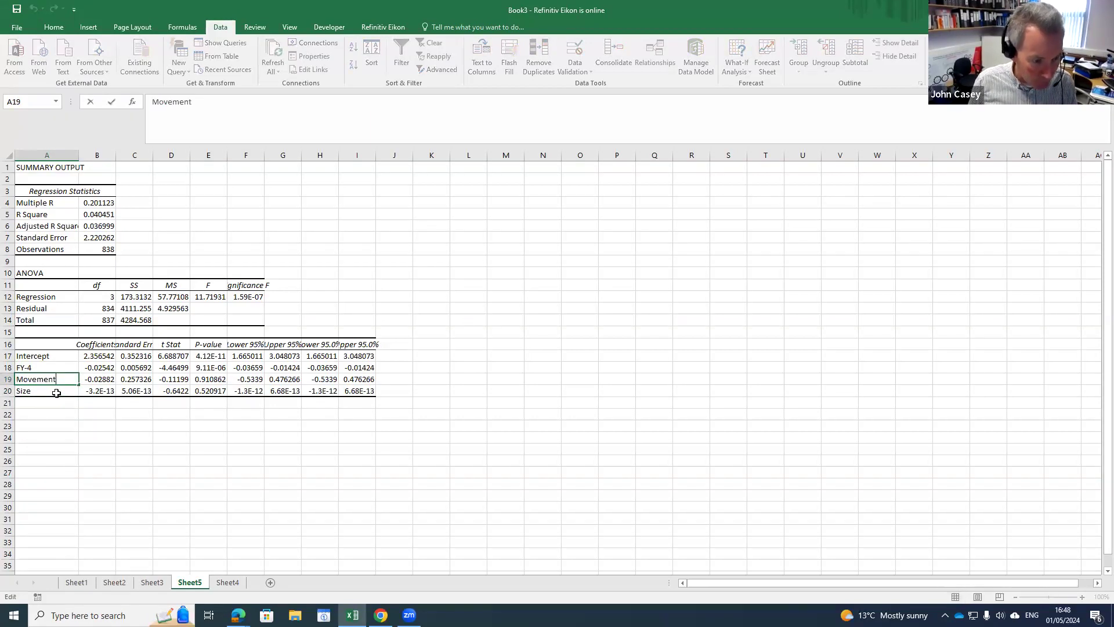
type("in ESG")
key("Return")
- Relabel the FY-4 variable in A18 as "ESG 5 yrs ago"
key("Up")
key("Up")
key("F2")
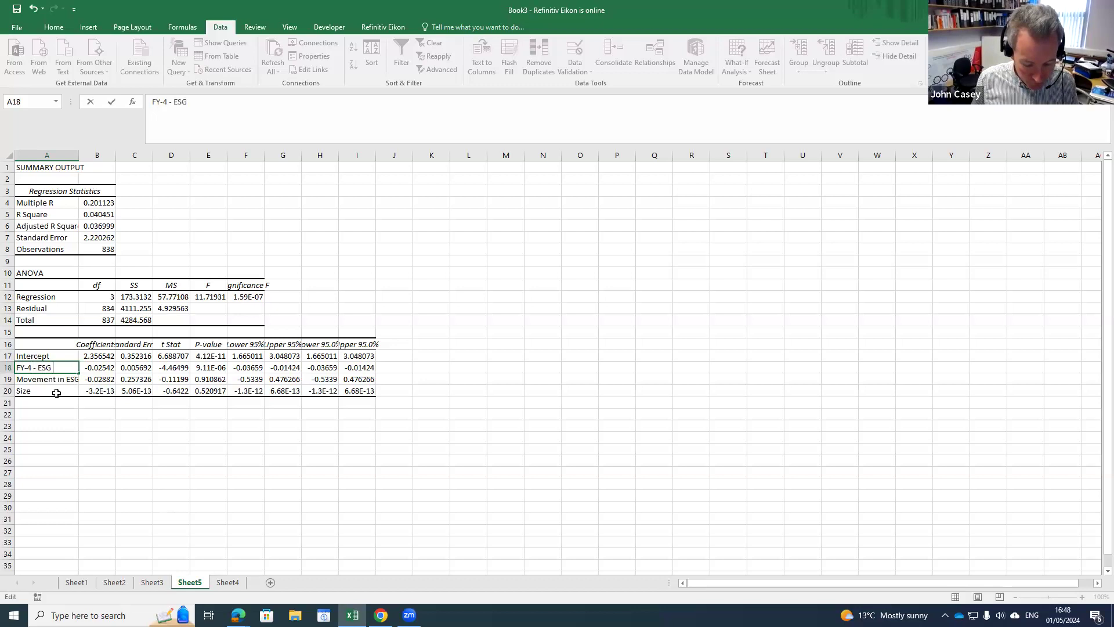
type("s a")
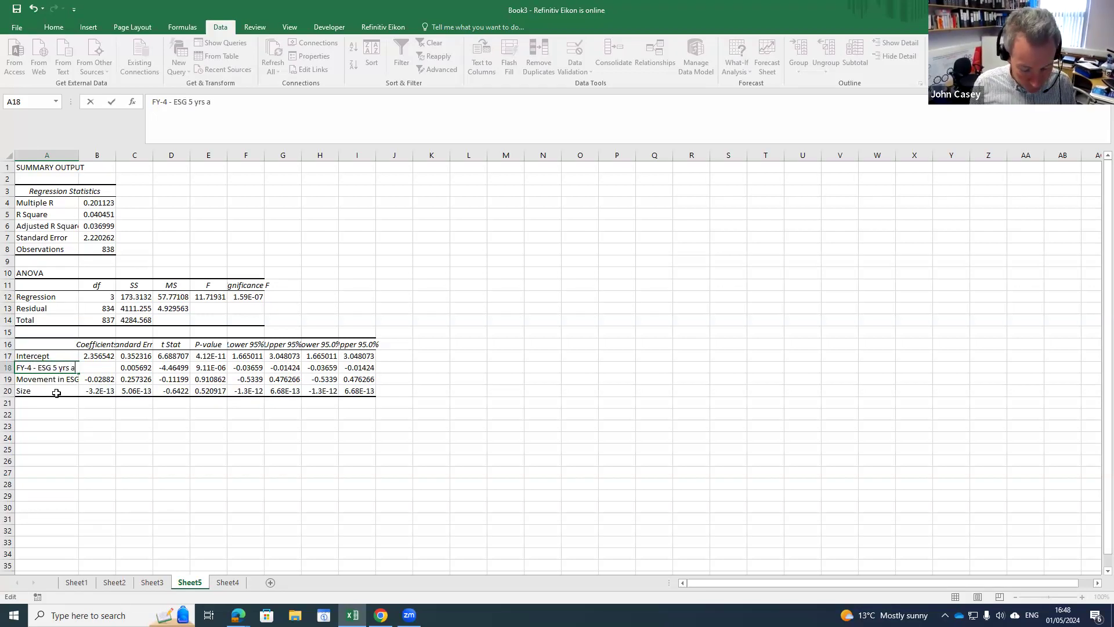
type("go")
key("Home")
key("Delete")
key("Delete")
key("Delete")
key("Delete")
key("Delete")
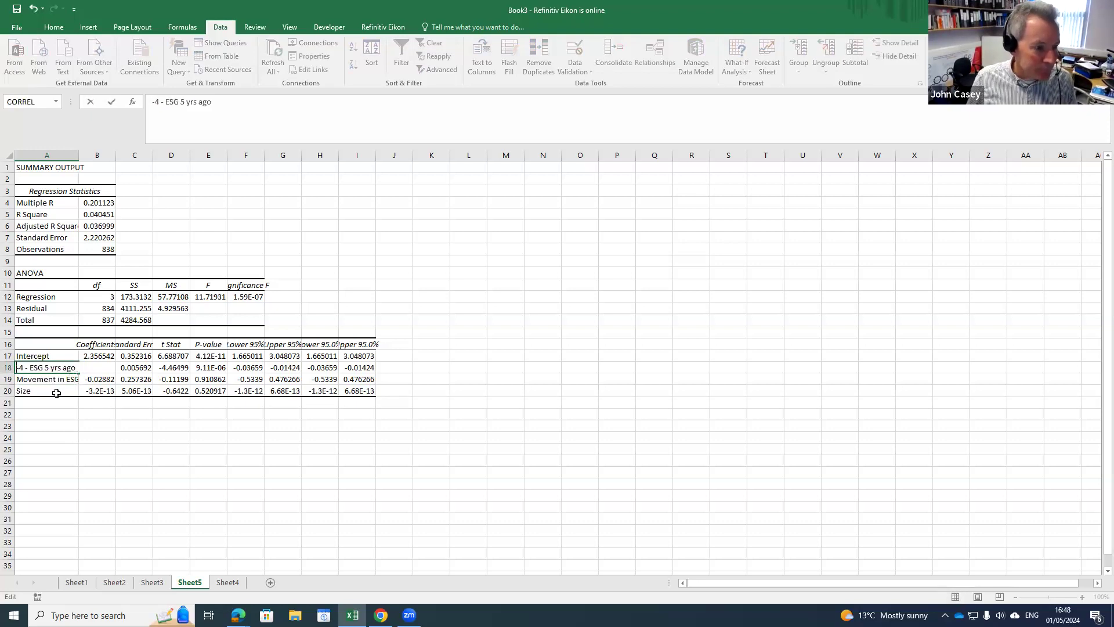
key("Delete")
key("Delete")
key("Return")
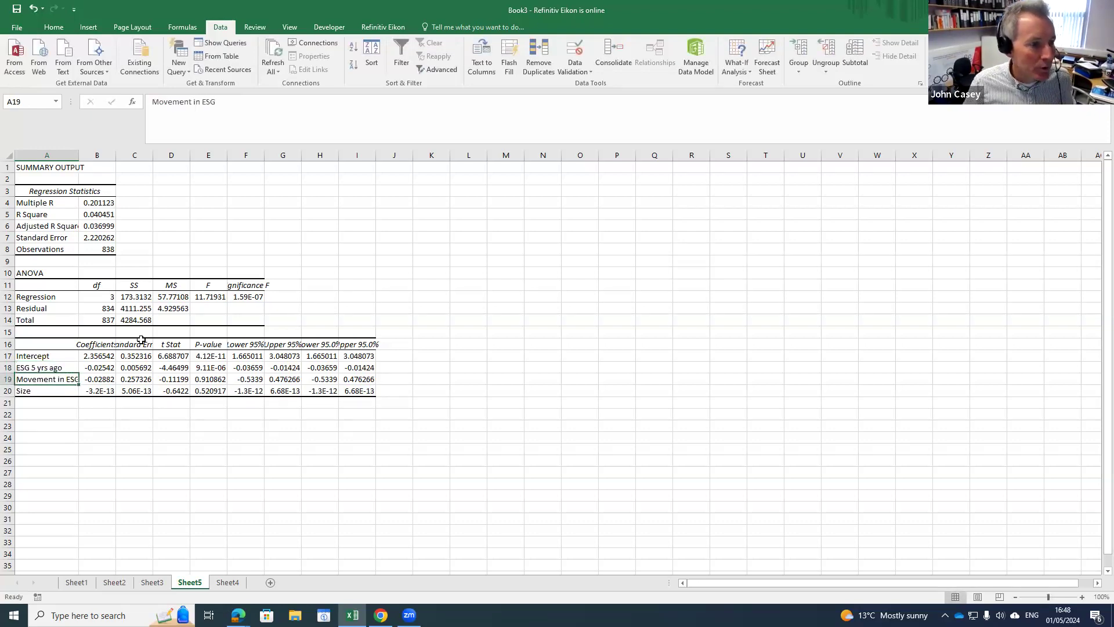
- Check Multiple R and Adjusted R Square in the regression output against the FY-4, Movement and Market Cap input columns on Sheet4
left_click(93, 203)
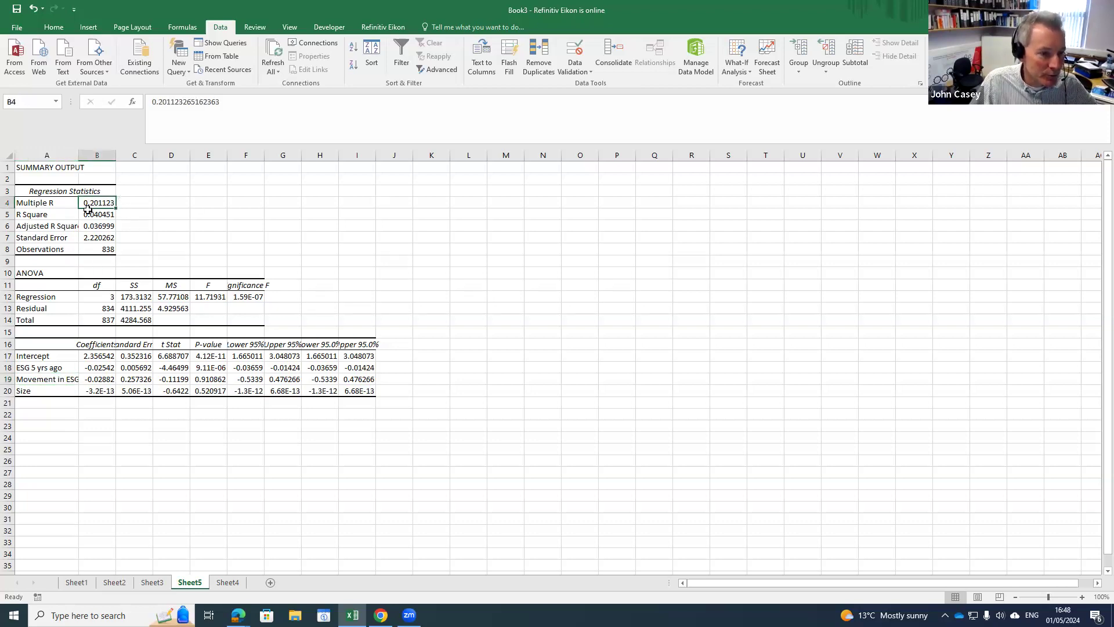
left_click(113, 227)
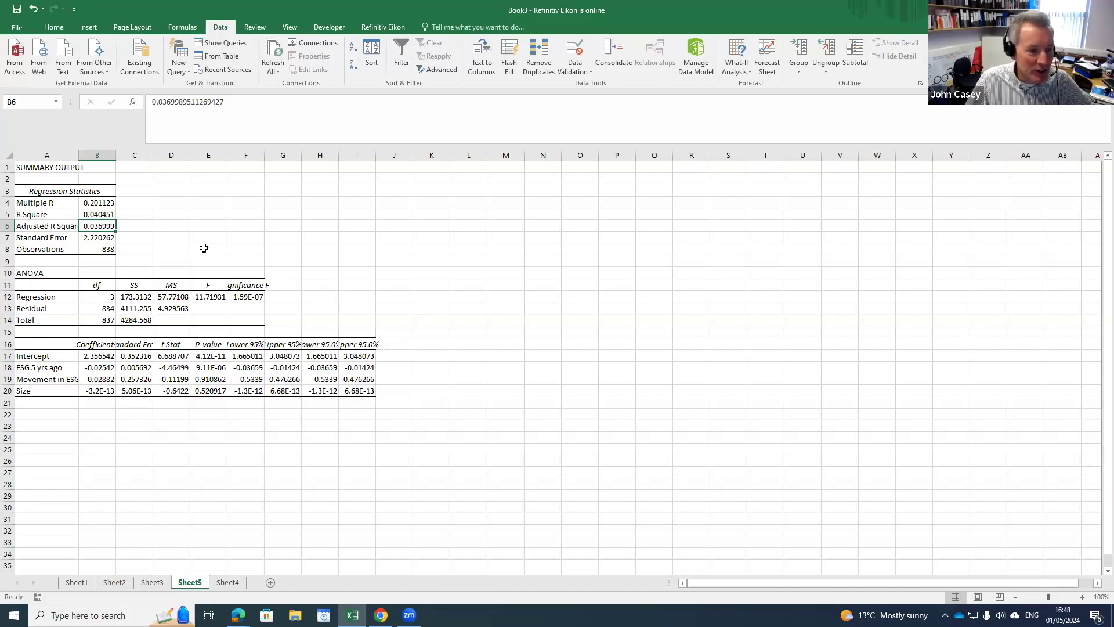
left_click(157, 587)
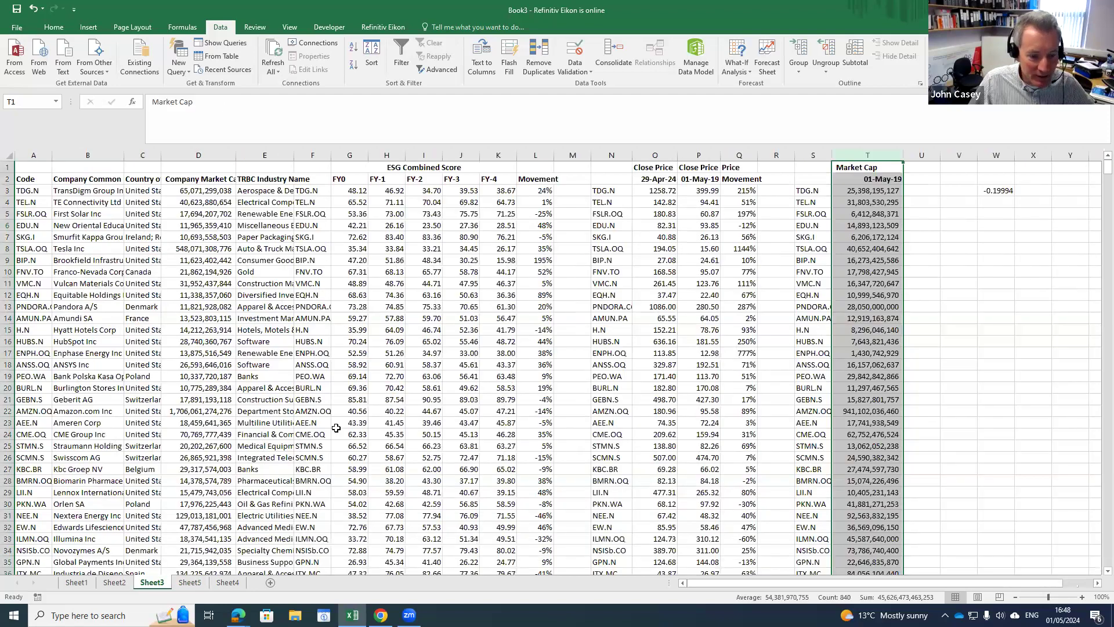
left_click(227, 583)
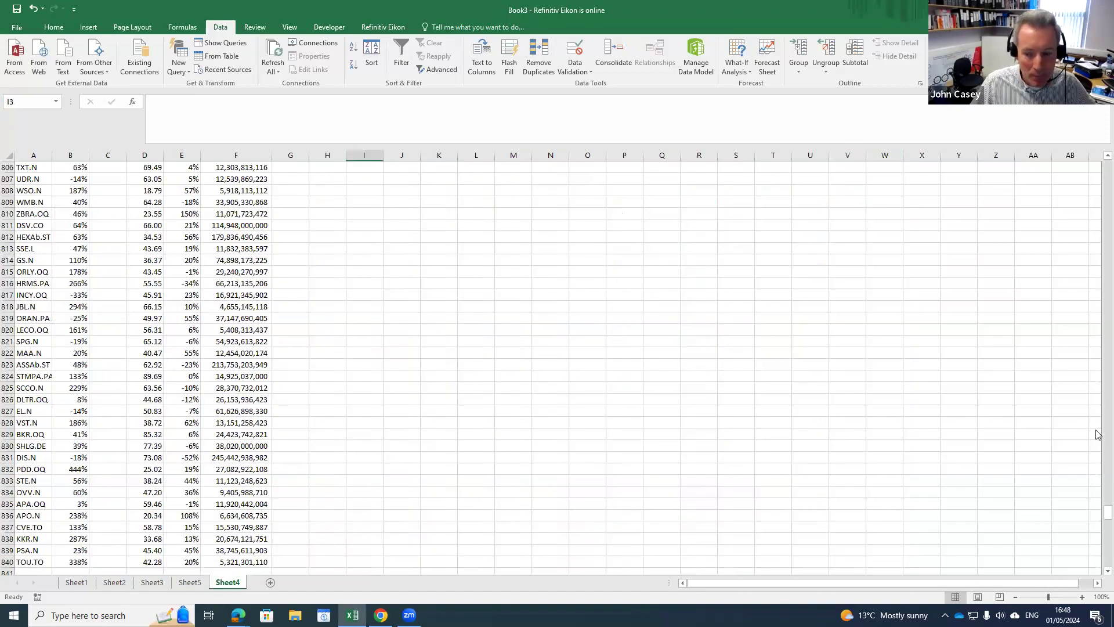
left_click_drag(1106, 511, 1107, 165)
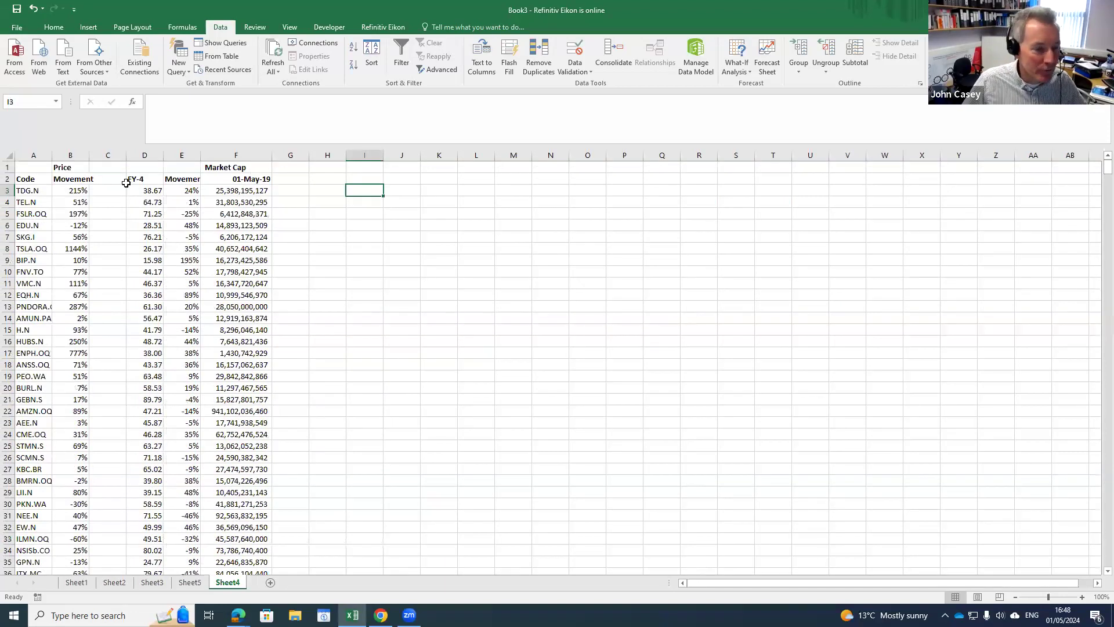
left_click_drag(140, 156, 213, 154)
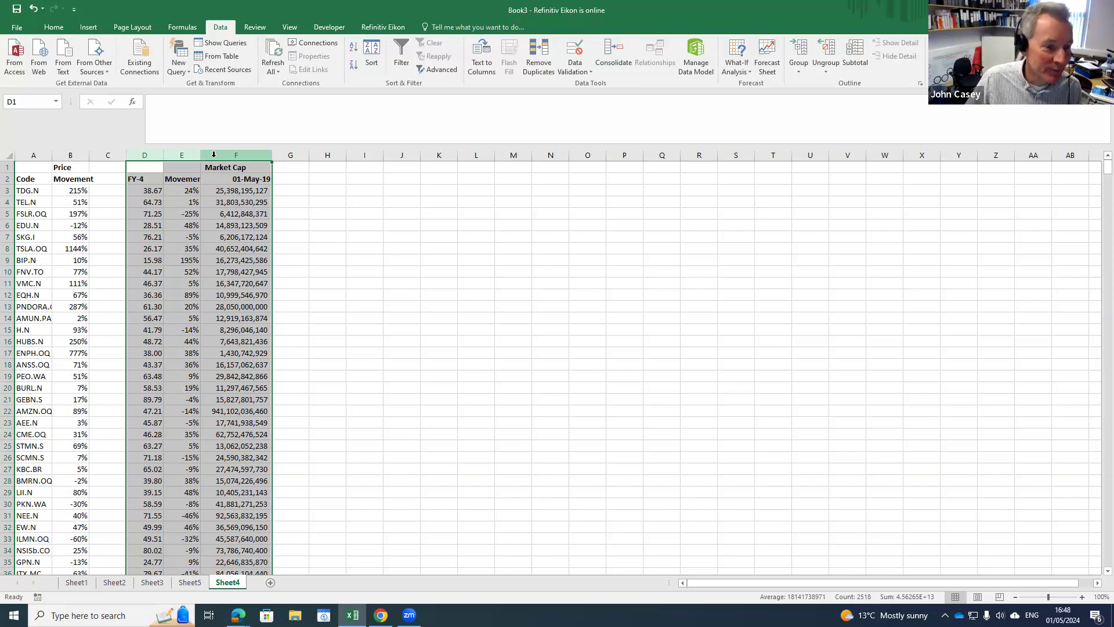
left_click(149, 185)
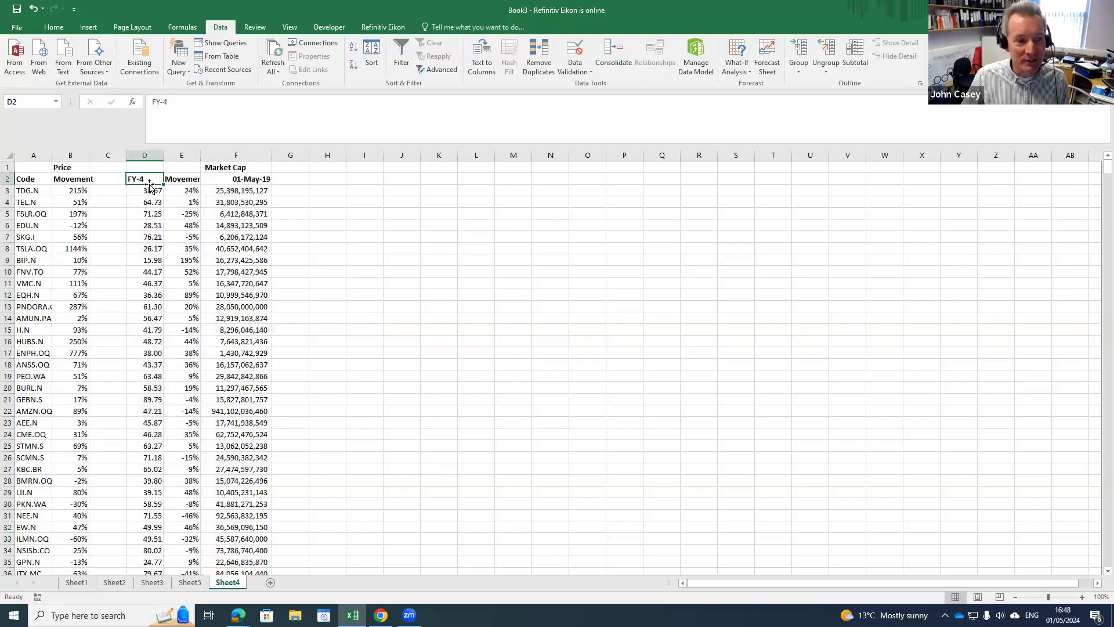
left_click(190, 582)
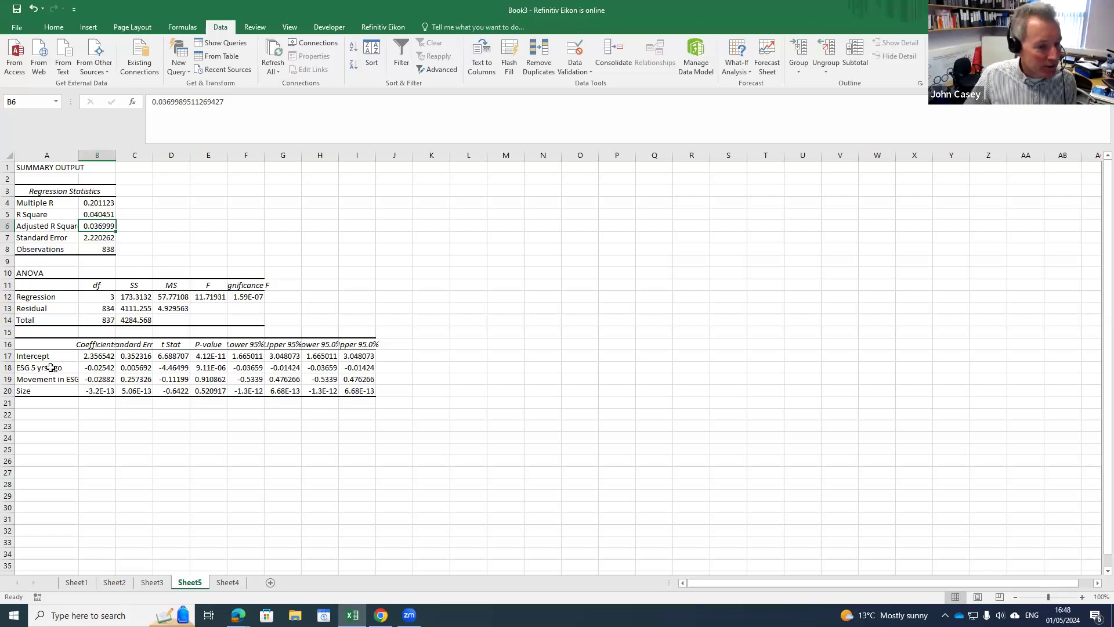
- Examine the coefficient, t Stat and P-value of the ESG 5 yrs ago variable on Sheet5
left_click(13, 368)
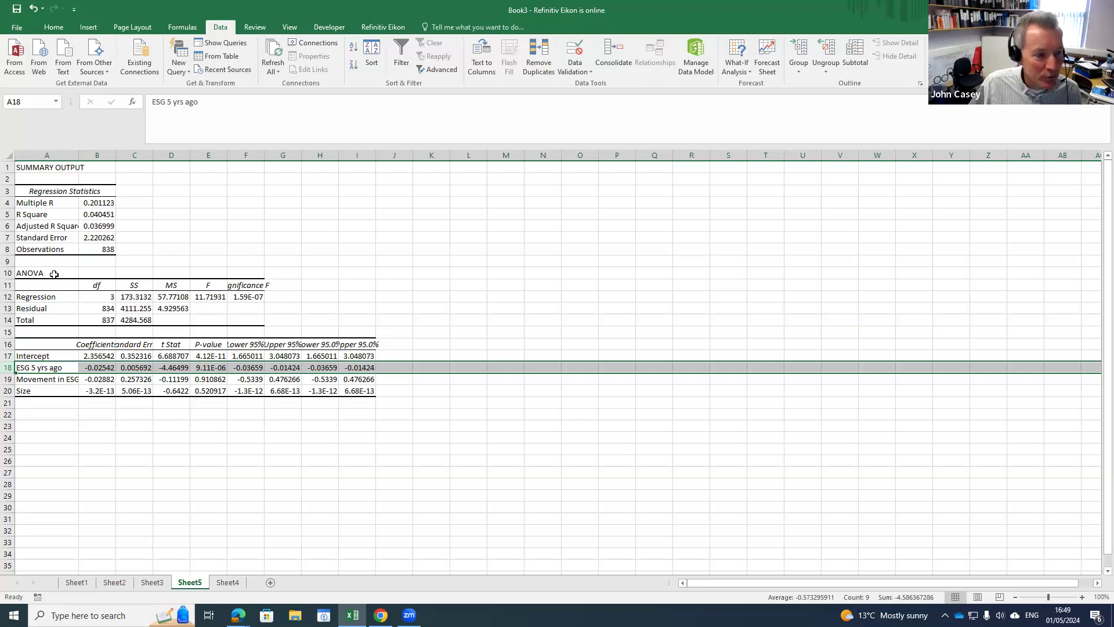
left_click(92, 369)
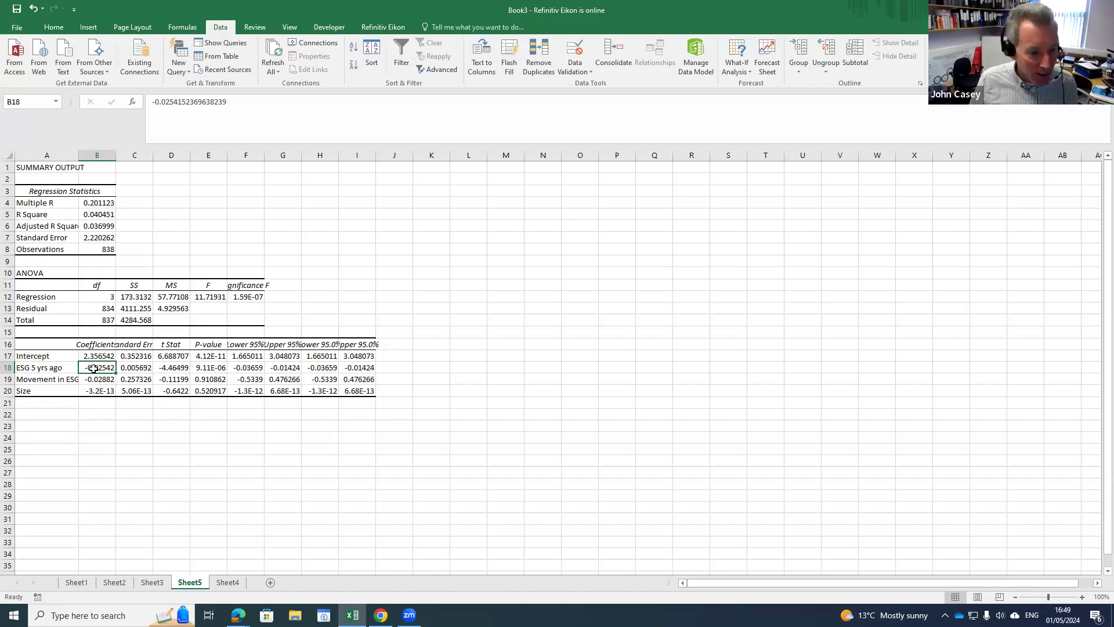
left_click(200, 369)
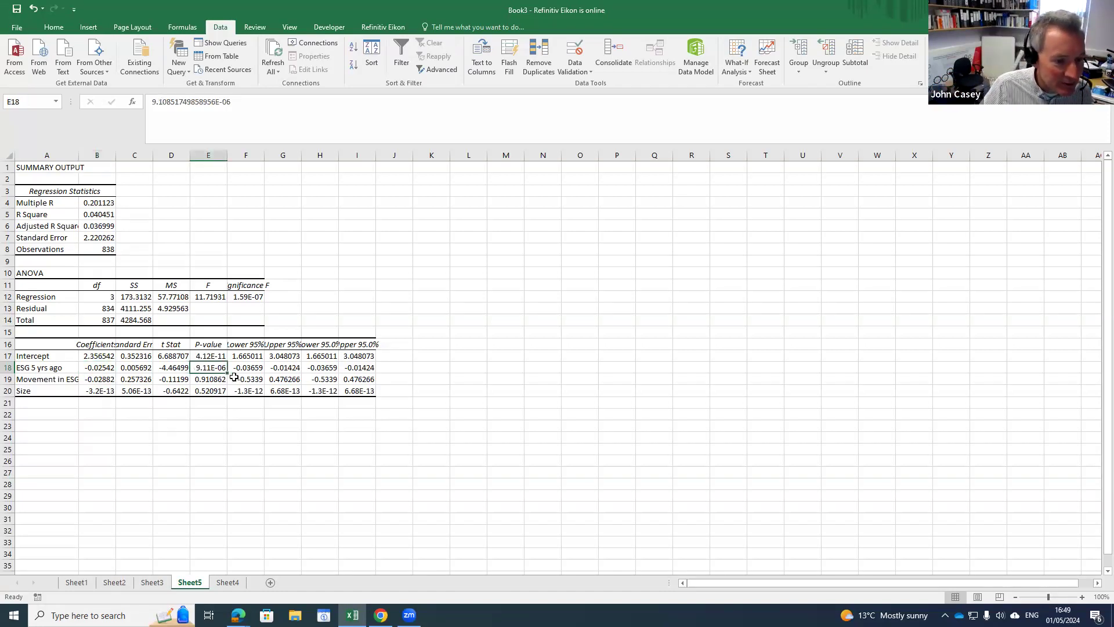
left_click(169, 369)
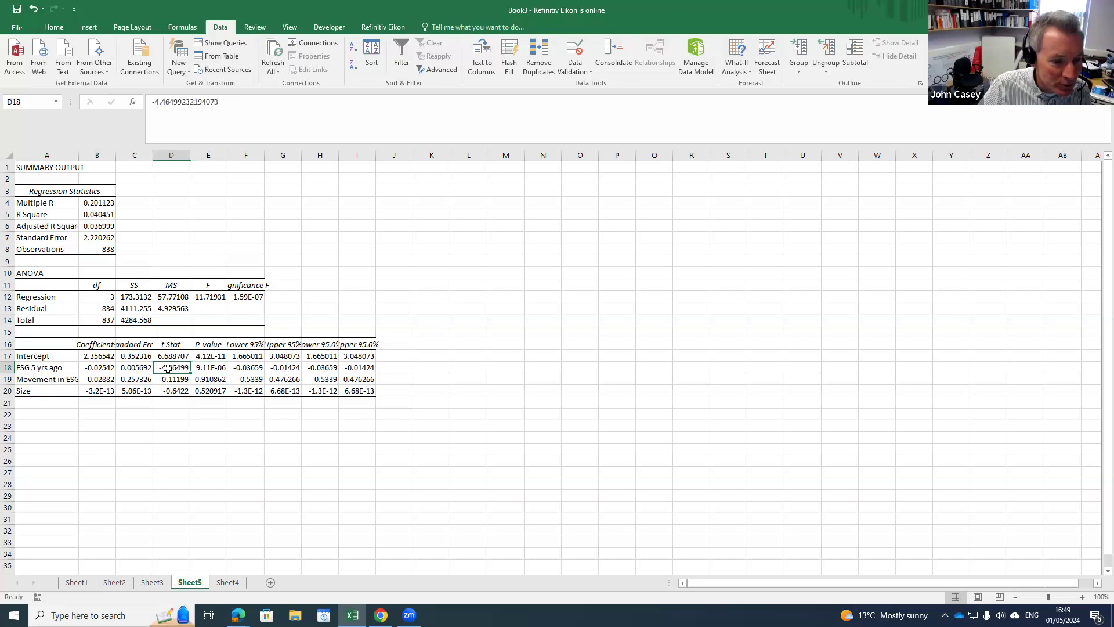
left_click(216, 369)
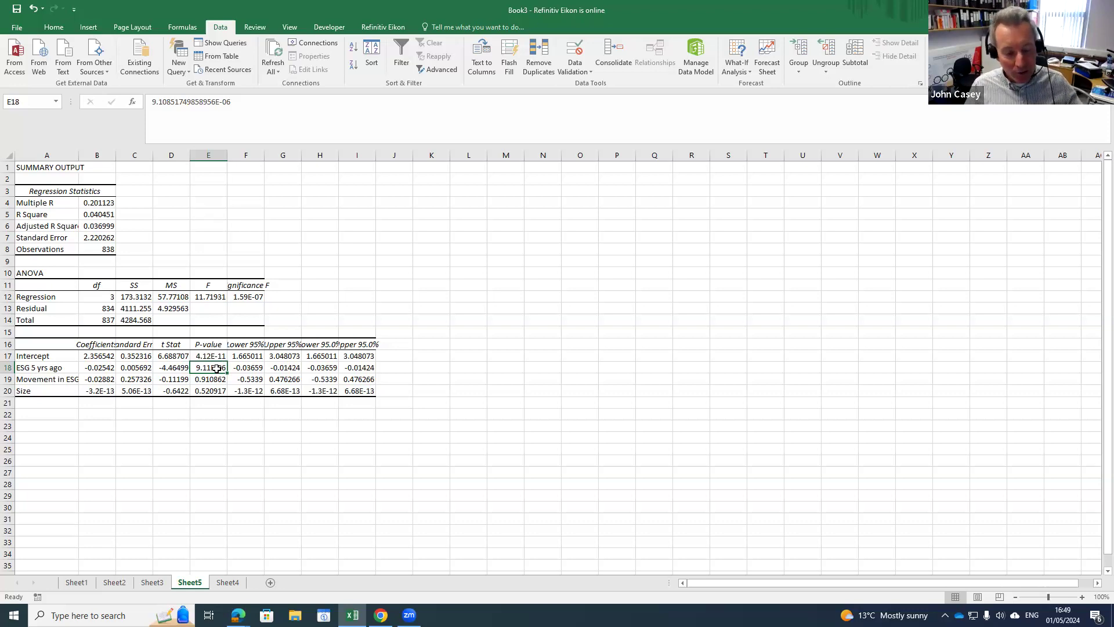
- Examine the coefficient, t Stat and P-value of the Movement in ESG variable
key("Left")
key("Down")
key("Left")
key("Left")
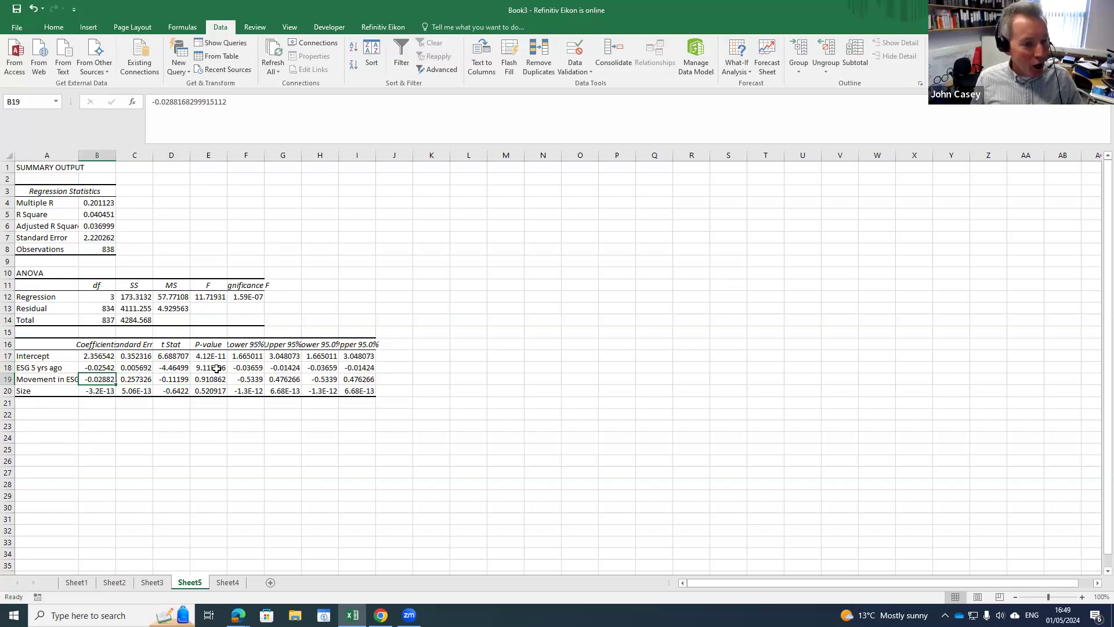
key("Left")
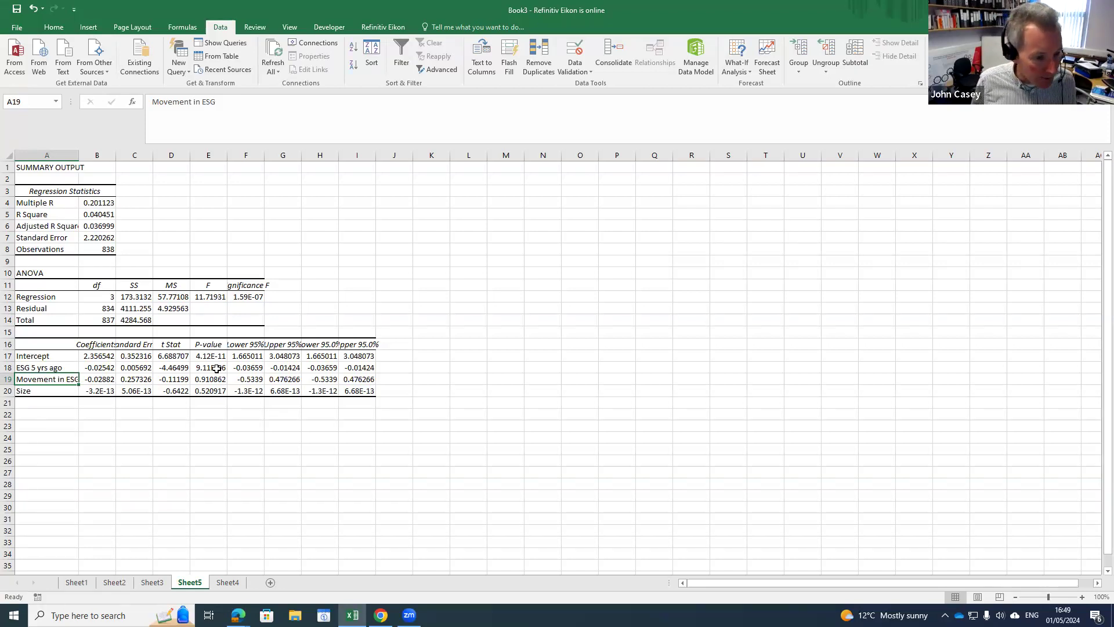
key("Right")
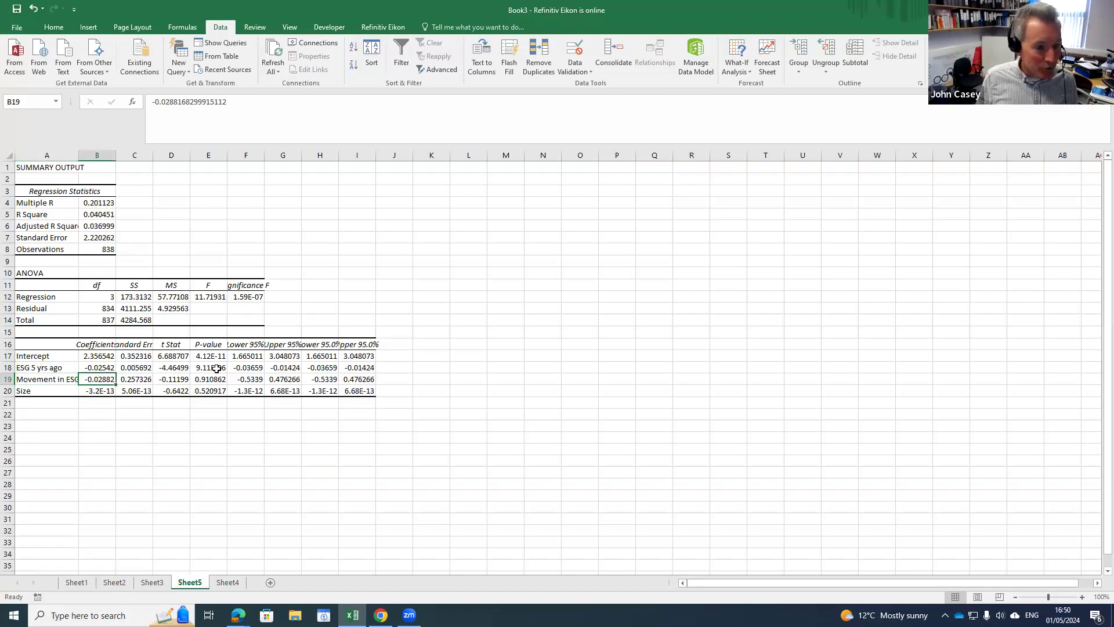
key("Right")
key("Right")
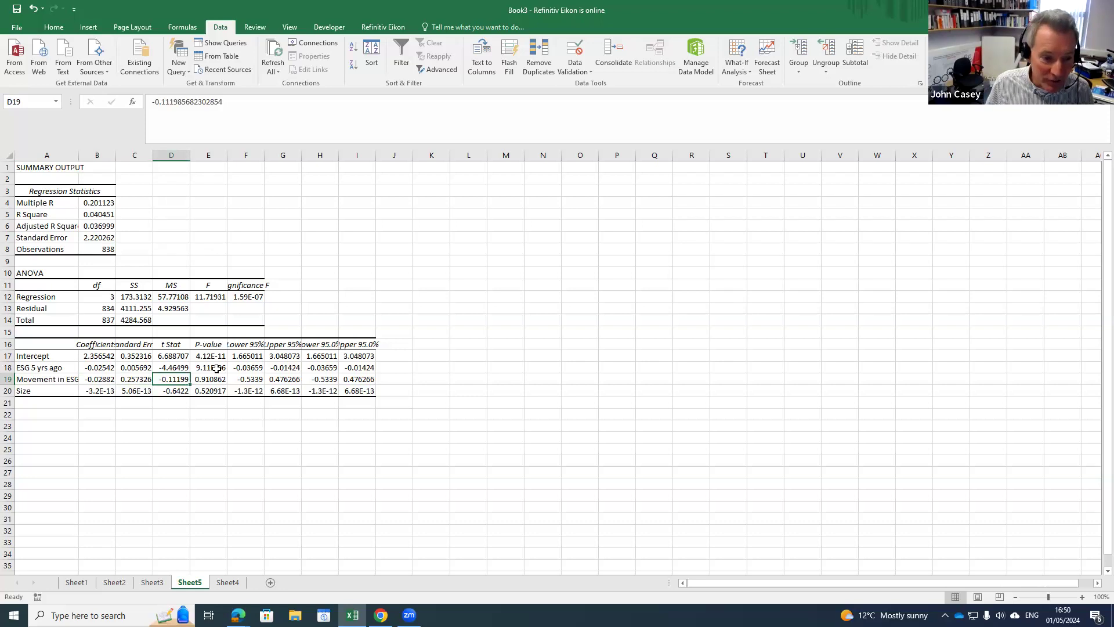
key("Right")
key("Left")
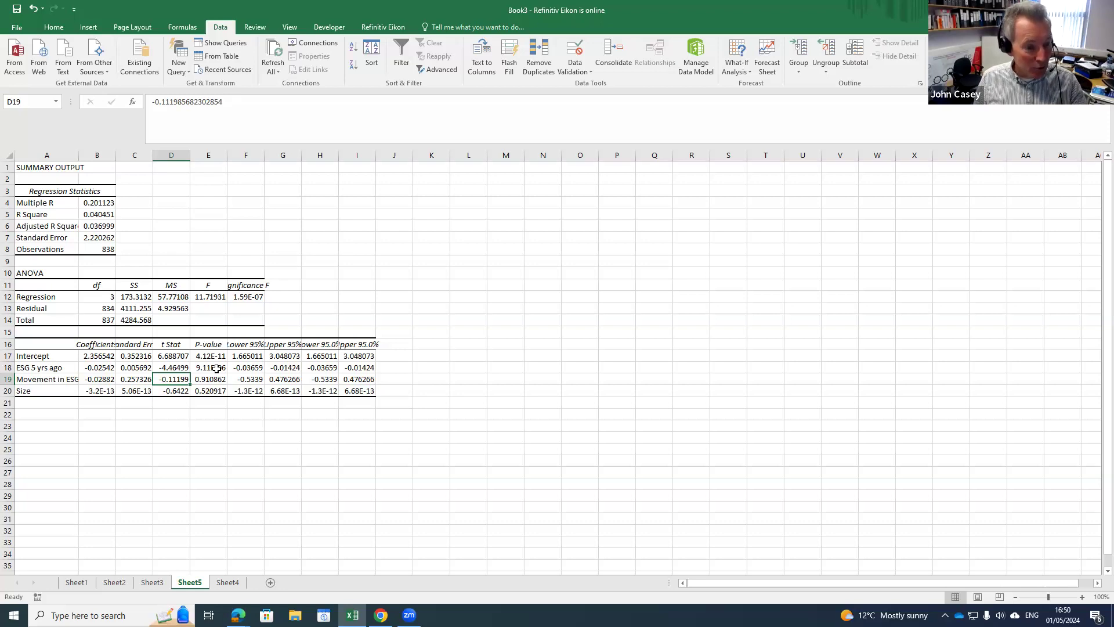
key("Right")
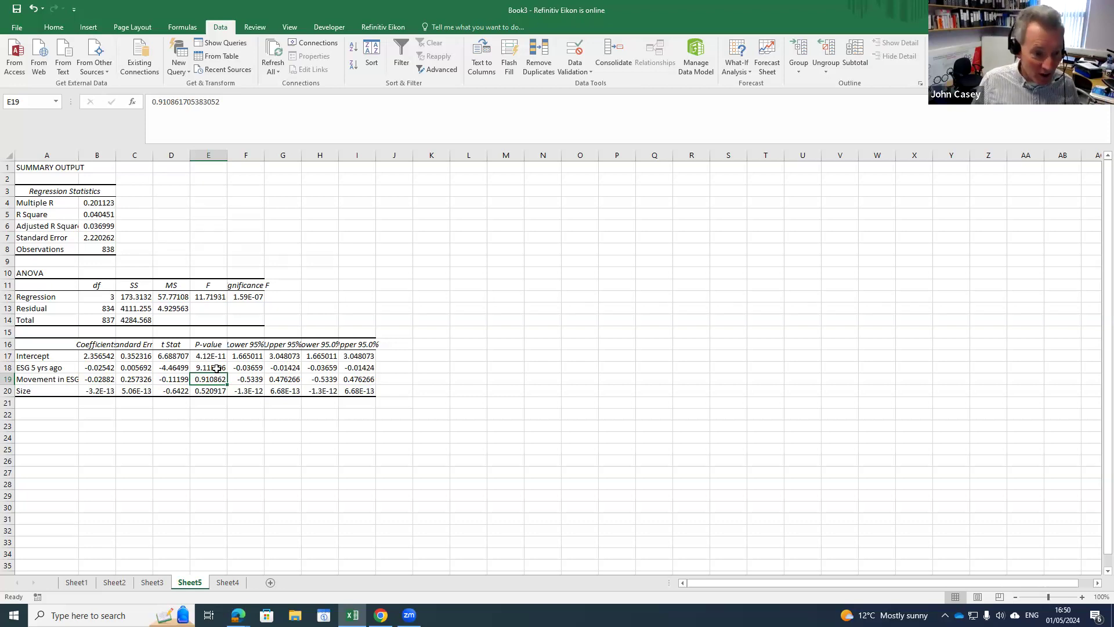
key("Left")
key("Left")
key("Left")
key("Left")
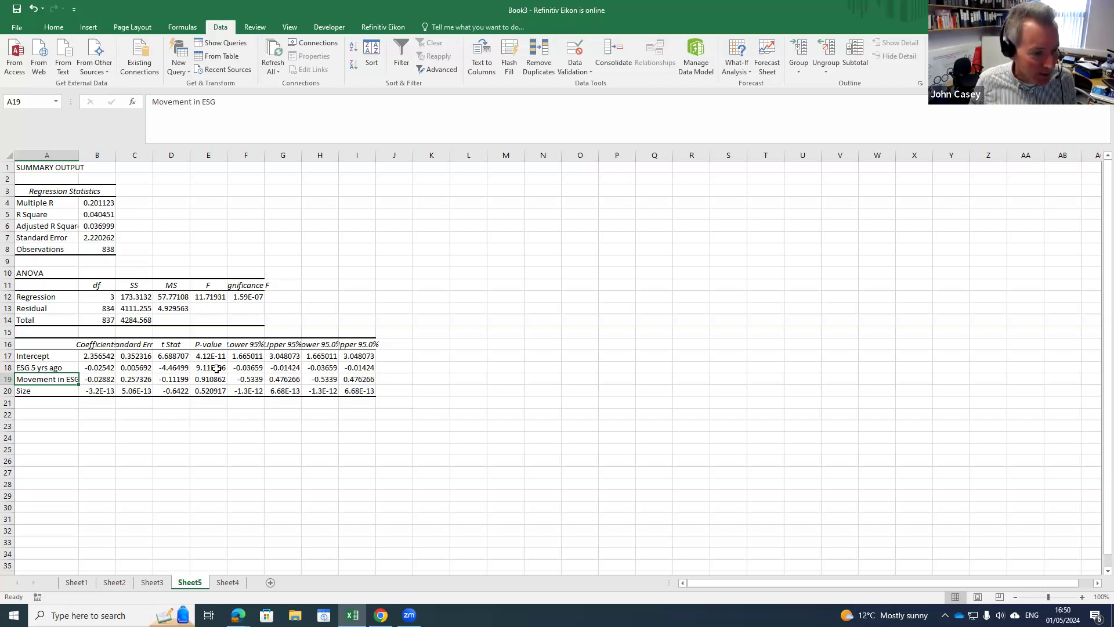
- Examine the Size variable's row, focusing on its t Stat and P-value
key("Down")
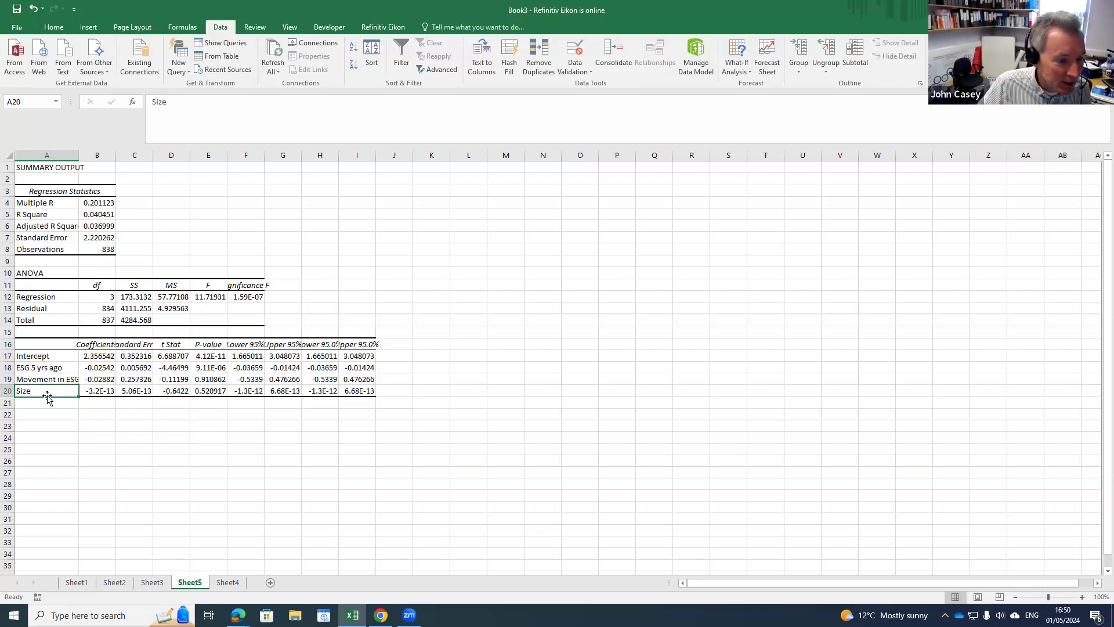
left_click(7, 391)
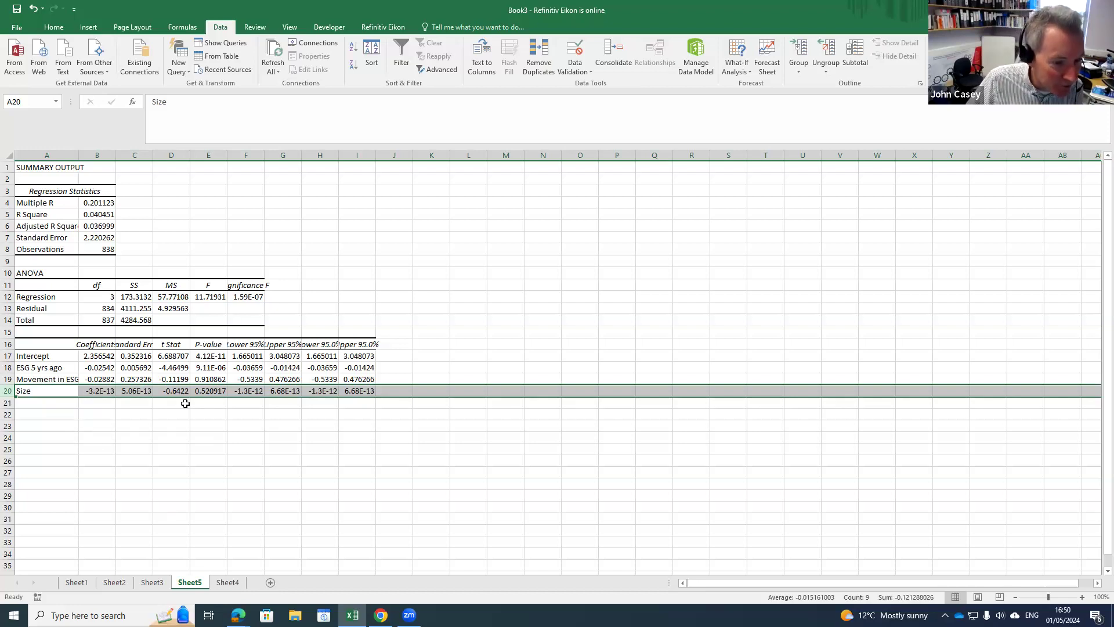
left_click_drag(171, 391, 201, 394)
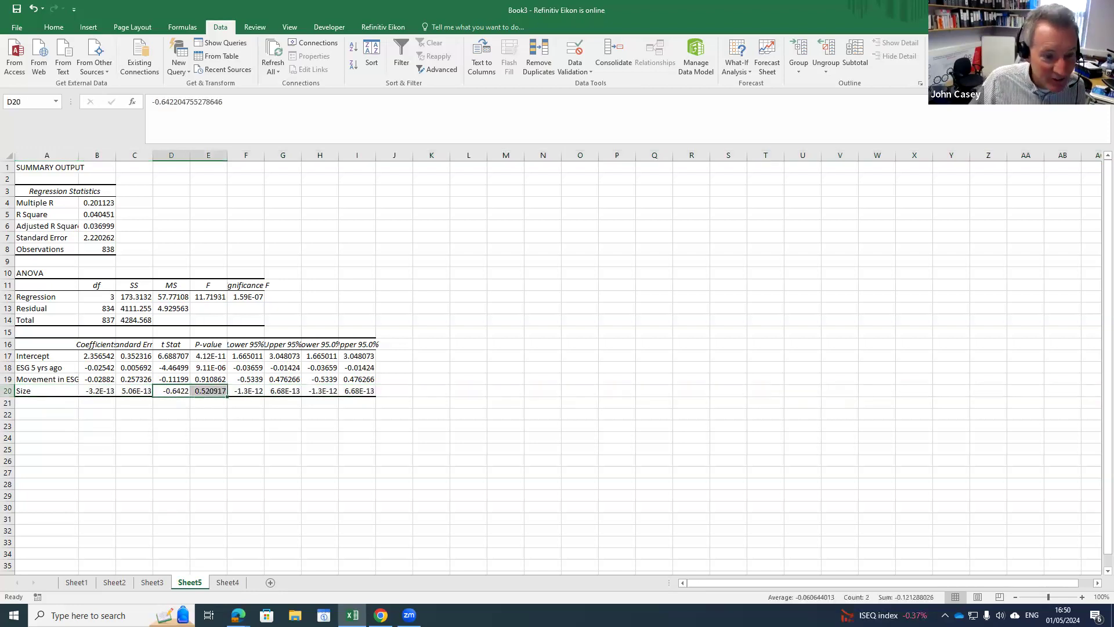
left_click(159, 468)
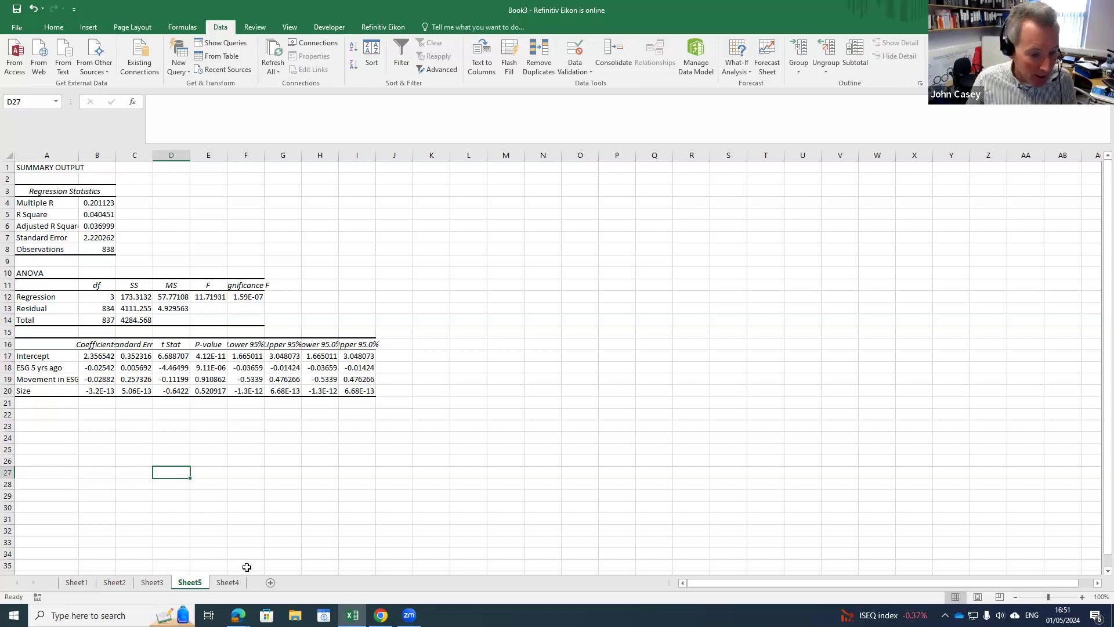
- Review the Sheet4 regression inputs, highlighting the Market Cap column and the Price Movement, FY-4 and Movement columns
left_click(226, 587)
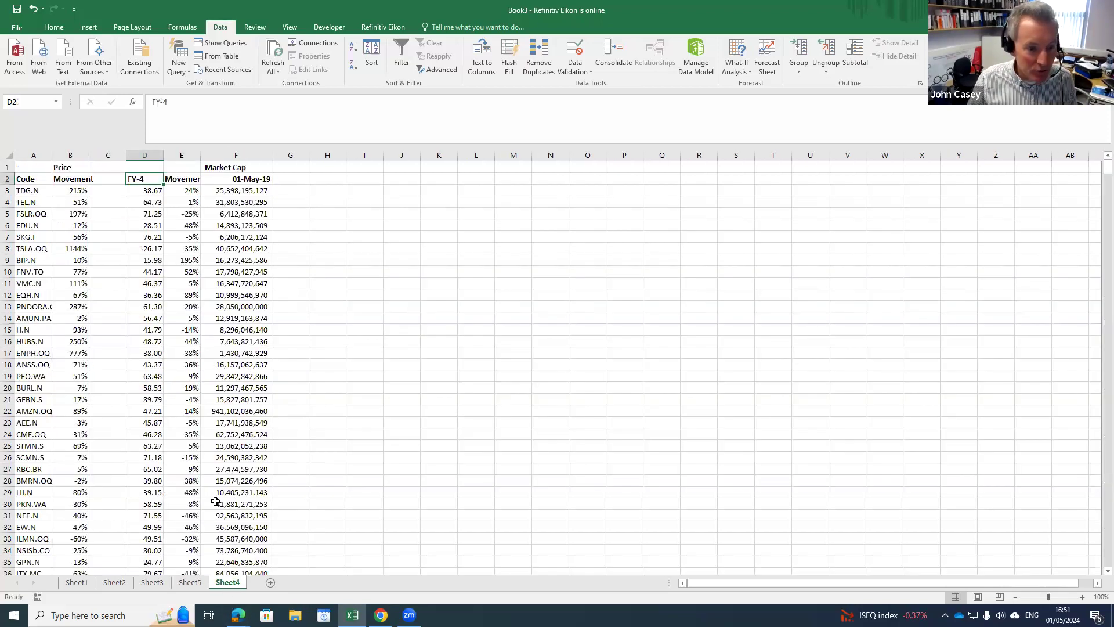
left_click(235, 155)
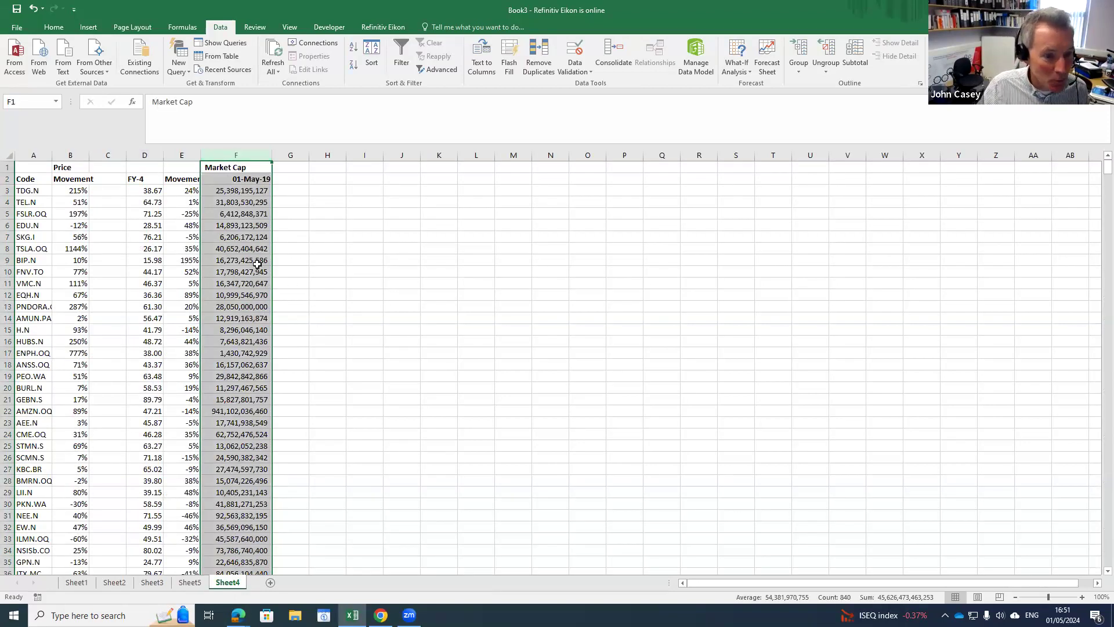
left_click(138, 166)
left_click_drag(71, 155, 177, 156)
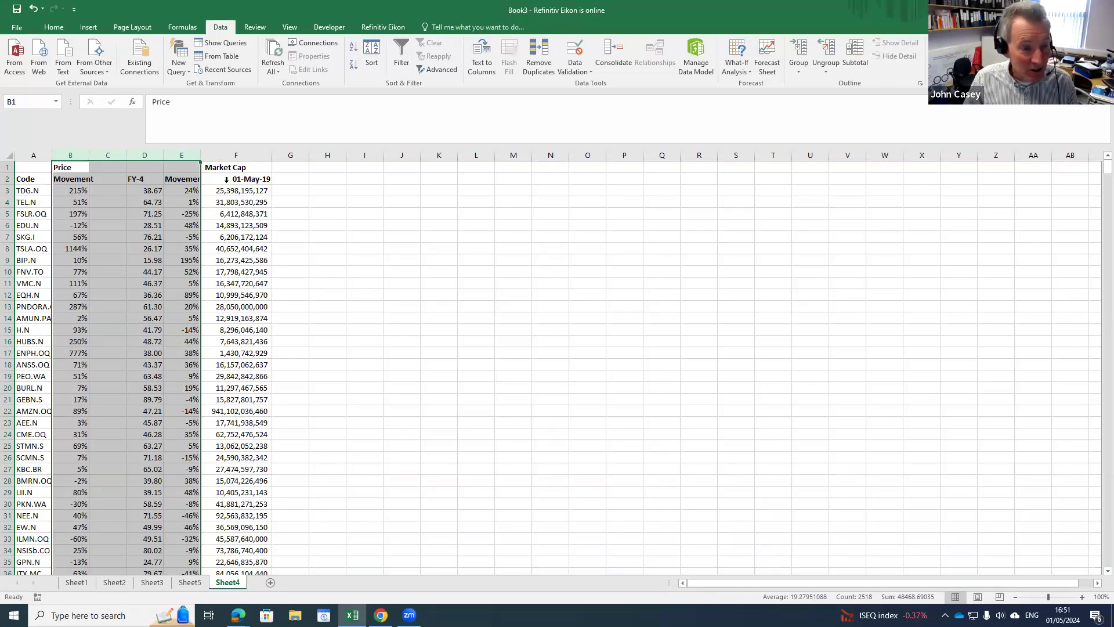
left_click(251, 156)
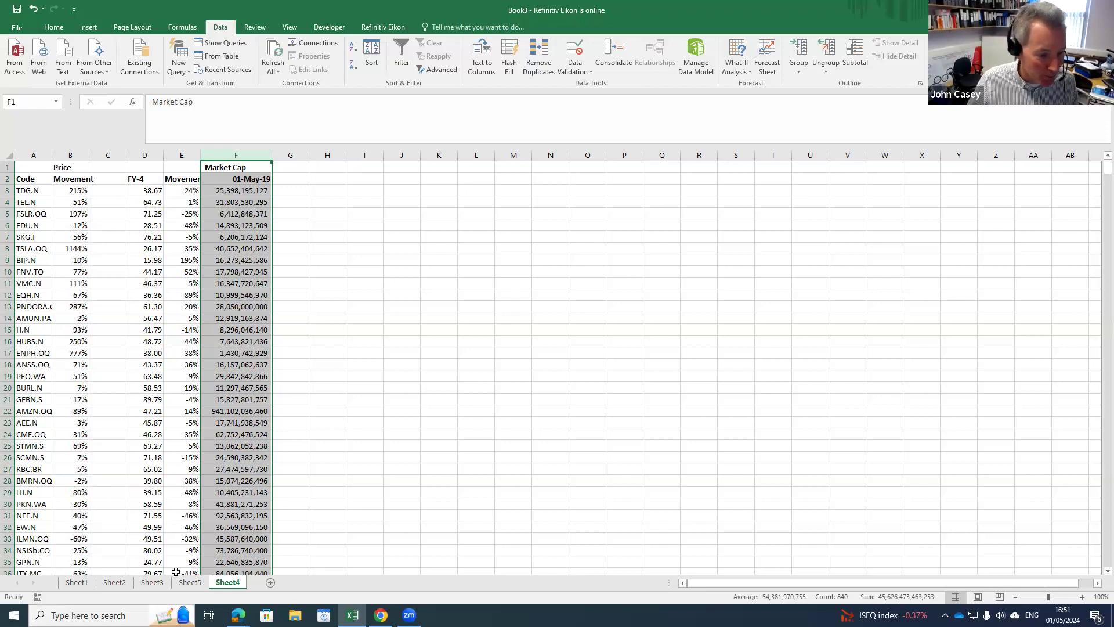
- Inspect the company market cap data and the TR screening formula in cell A1 on Sheet1
left_click(77, 582)
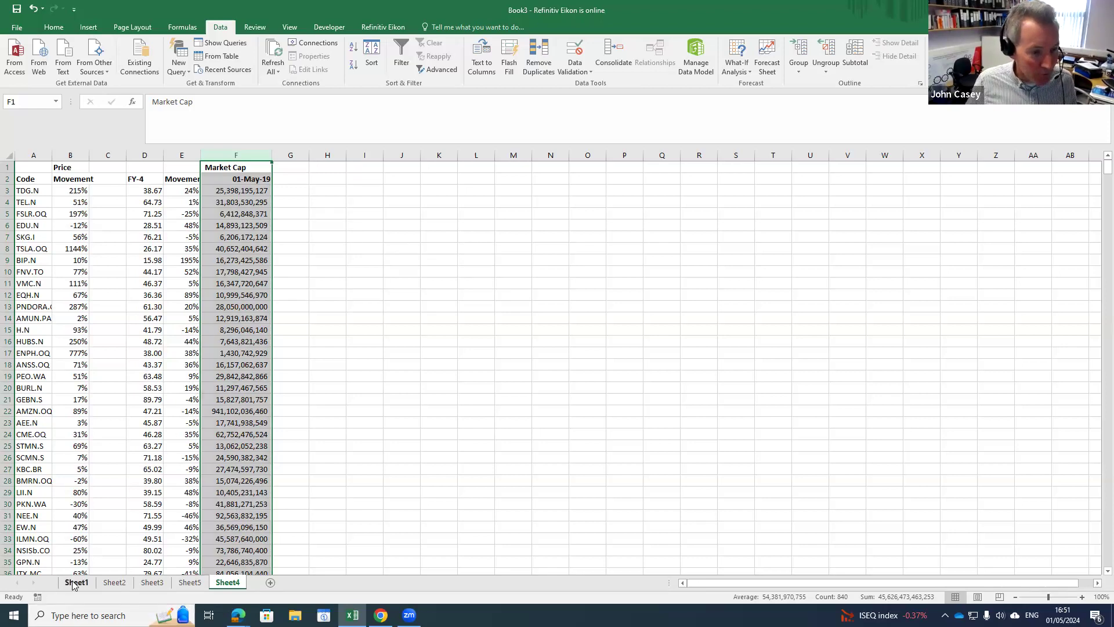
left_click(151, 285)
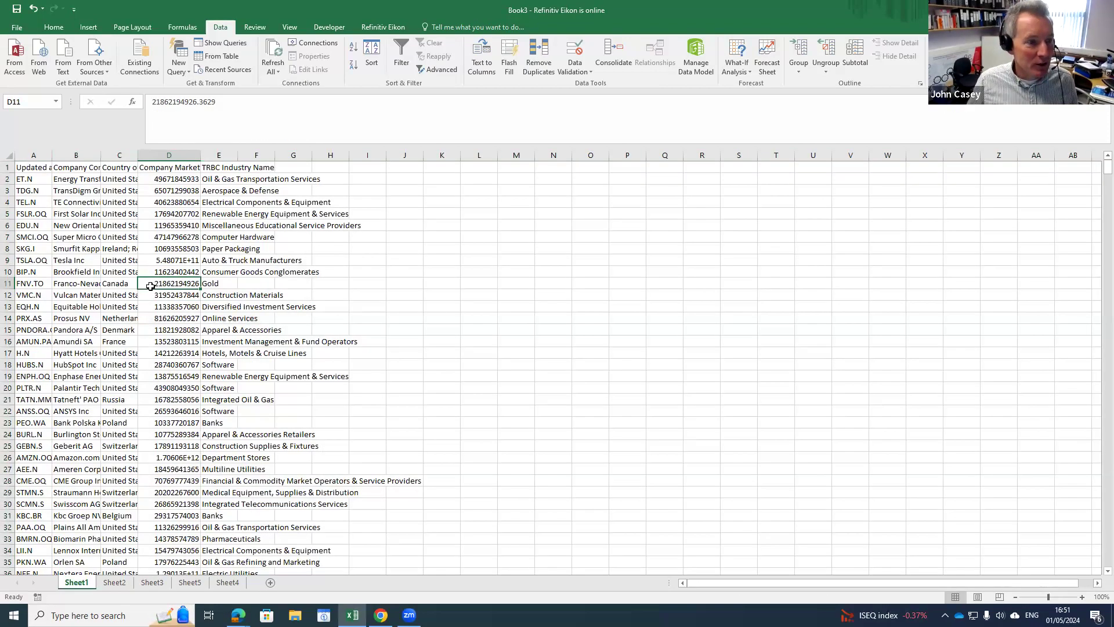
left_click(36, 166)
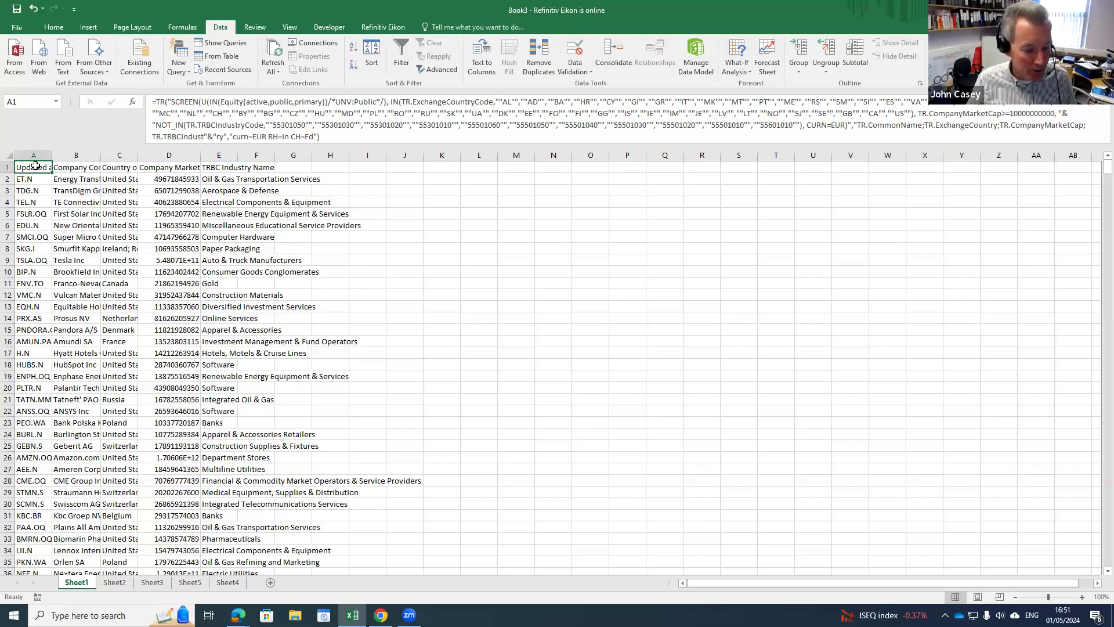
- Review the retrieved data on Sheet2, checking the 29-Apr-24 and 01-May-19 headings across row 2 as far as column AA
left_click(110, 583)
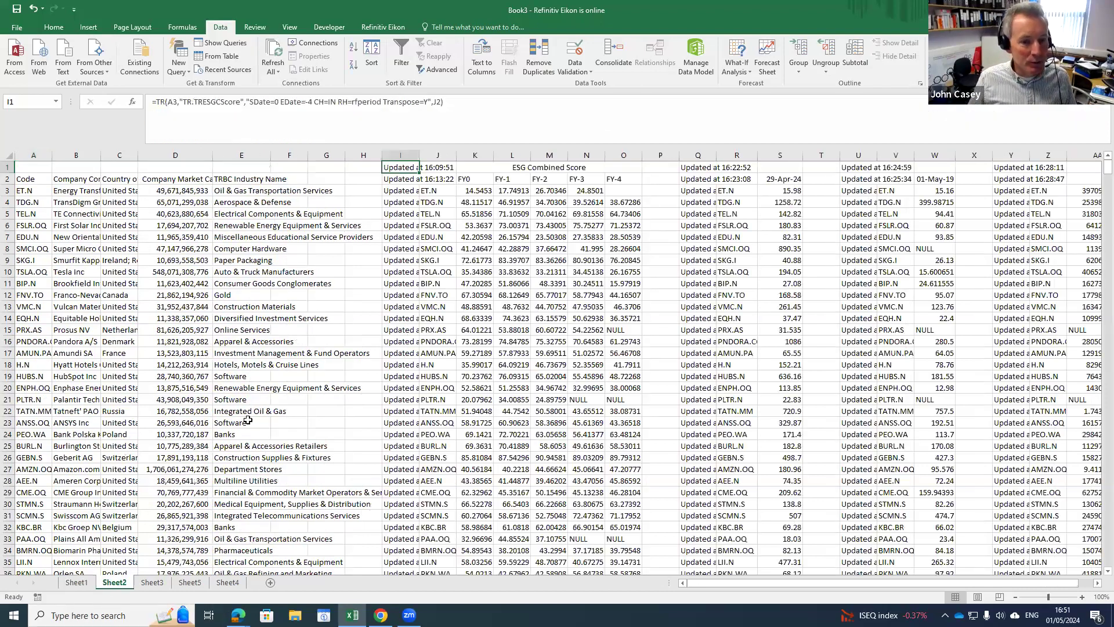
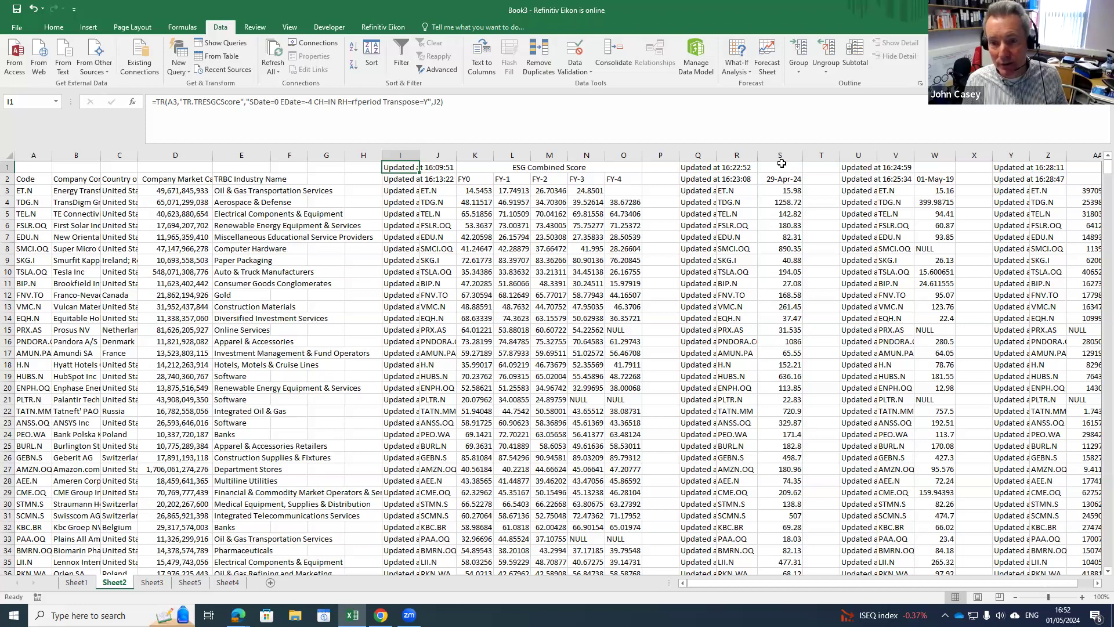
left_click(782, 181)
key("Right")
key("Right")
key("Right")
key("Right")
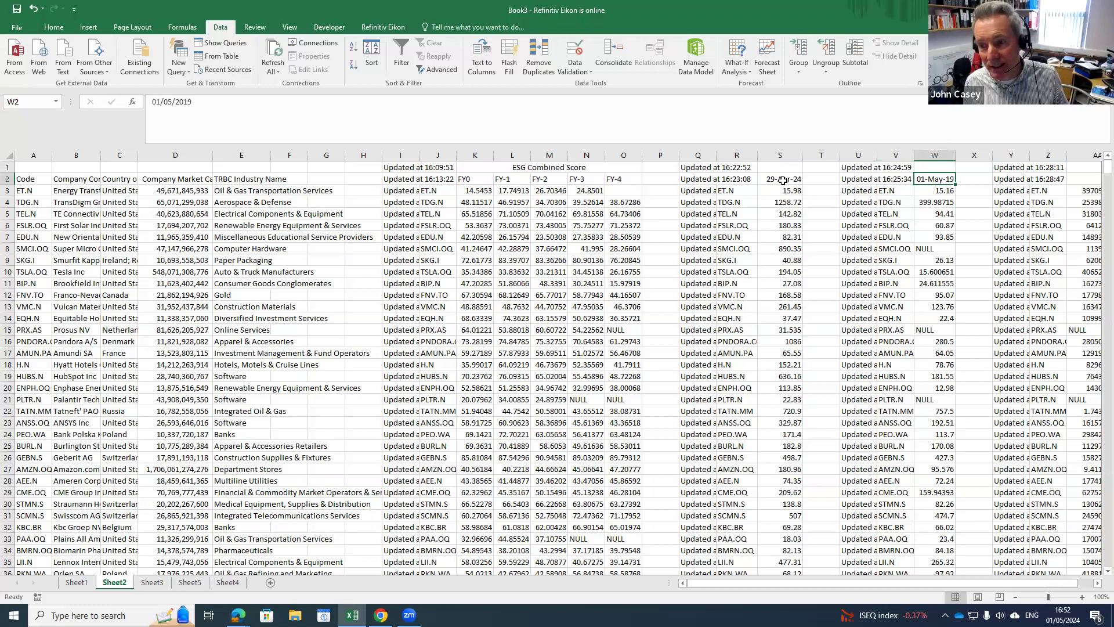
key("Right")
key("Right")
key("Right")
key("Right")
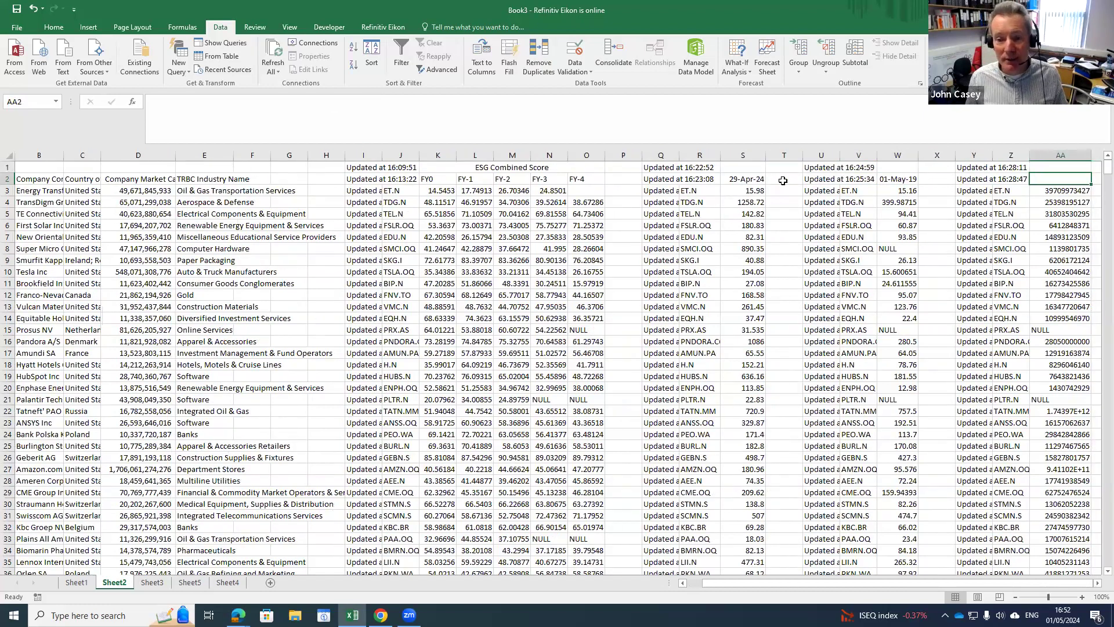
- Highlight the full Sheet2 data block from the Code header in A2 through column AA and the last company row, and return to A1
key("Left")
key("Left")
key("Left")
key("Left")
key("Left")
key("Left")
key("Left")
key("Left")
key("Left")
key("Left")
key("Left")
key("Left")
key("Left")
key("Left")
key("Left")
key("Left")
key("Left")
key("Left")
key("Left")
key("Left")
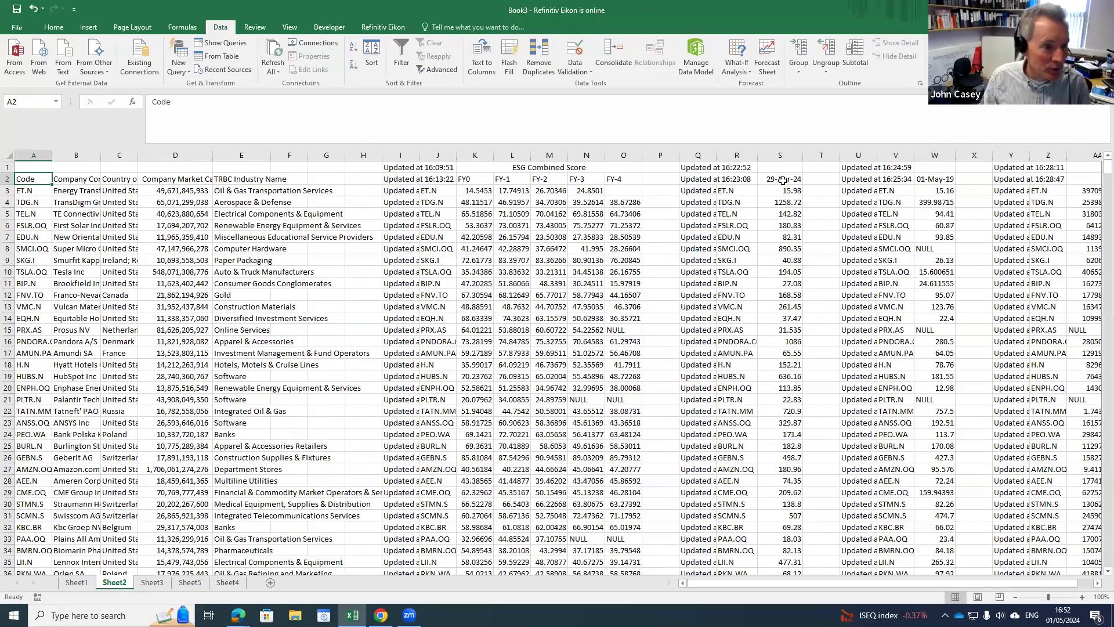
key("shift+Right")
key("ctrl+shift+Down")
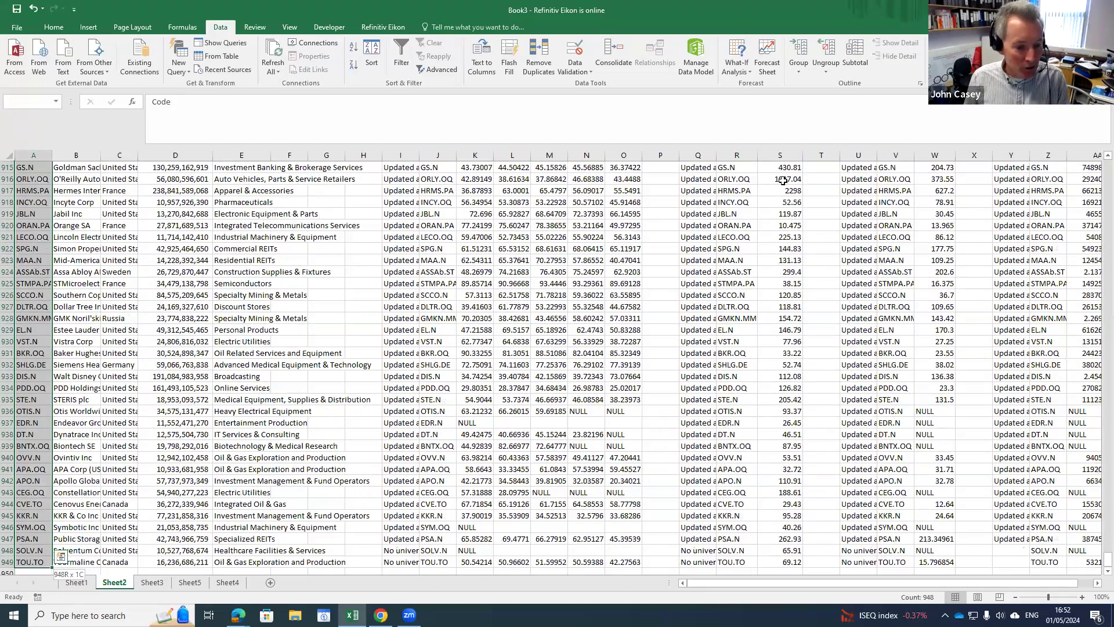
key("shift+Right")
key("shift+Right")
key("shift+Right")
key("shift+Right")
key("shift+Right")
key("shift+Right")
key("shift+Right")
key("shift+Right")
key("shift+Right")
key("shift+Right")
key("shift+Right")
key("shift+Right")
key("shift+Right")
key("shift+Right")
key("shift+Right")
key("shift+Right")
key("shift+Right")
key("shift+Right")
key("shift+Right")
key("shift+Right")
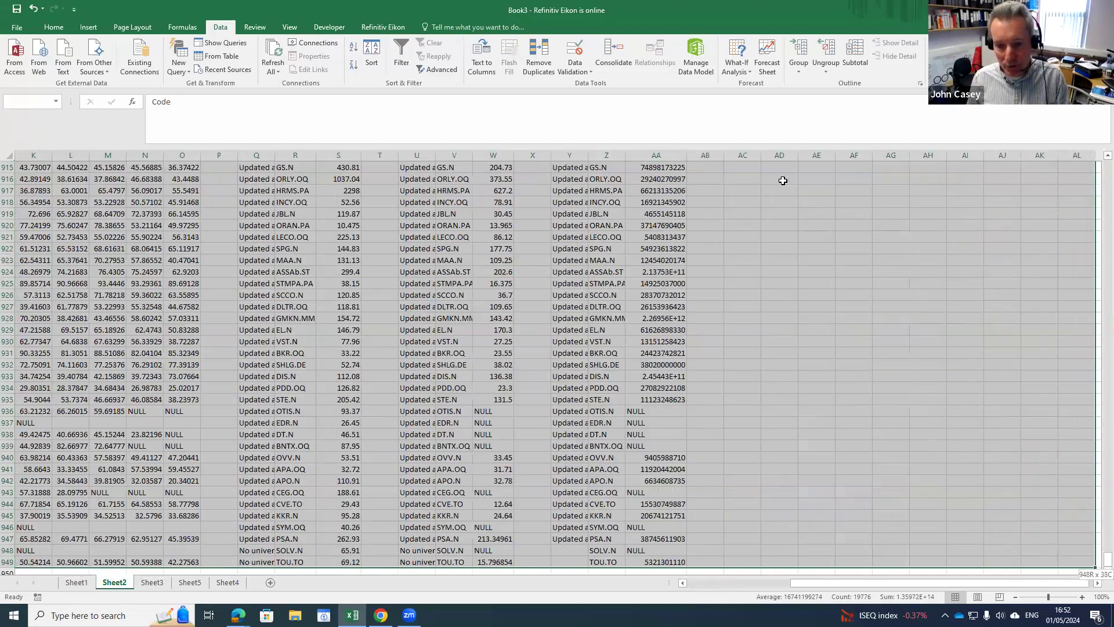
key("shift+Left")
key("shift+Left")
key("shift+Left")
key("shift+Left")
key("shift+Left")
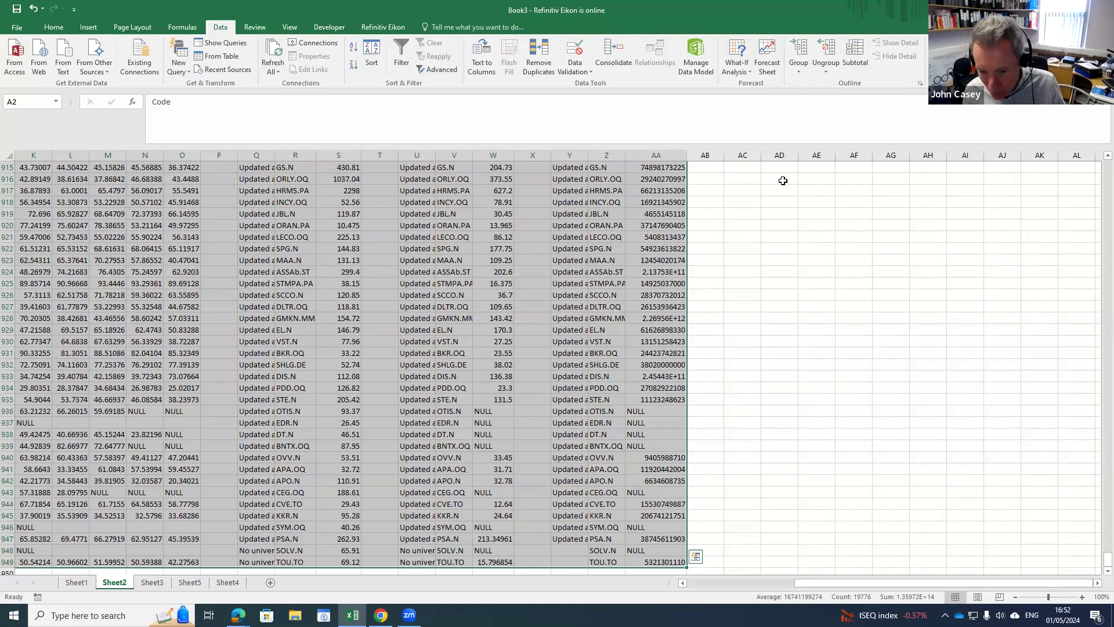
key("ctrl+Home")
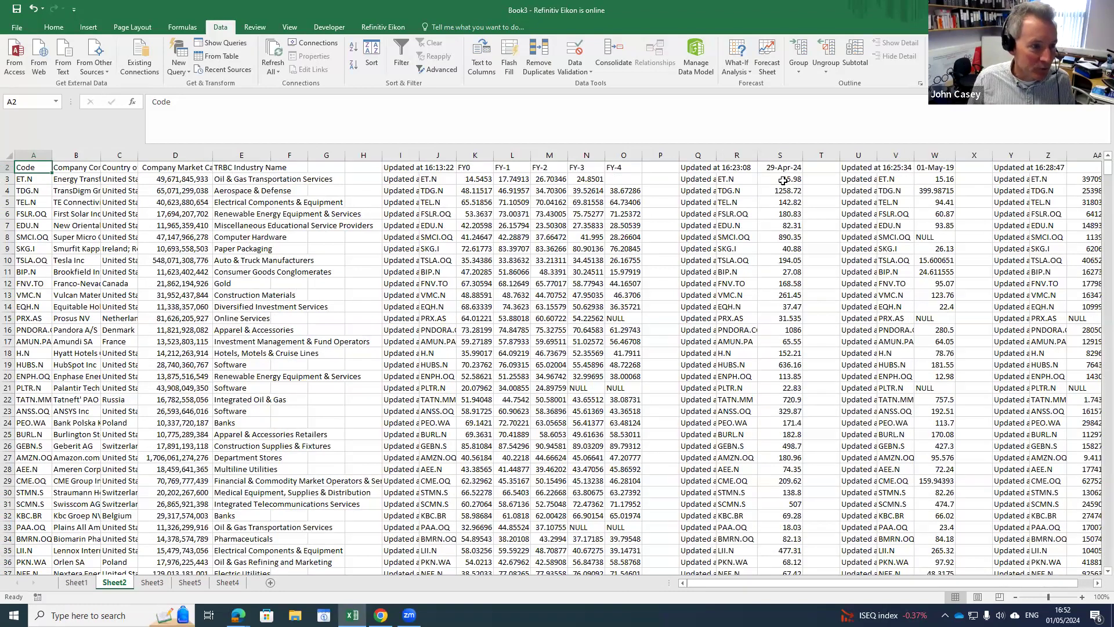
key("Up")
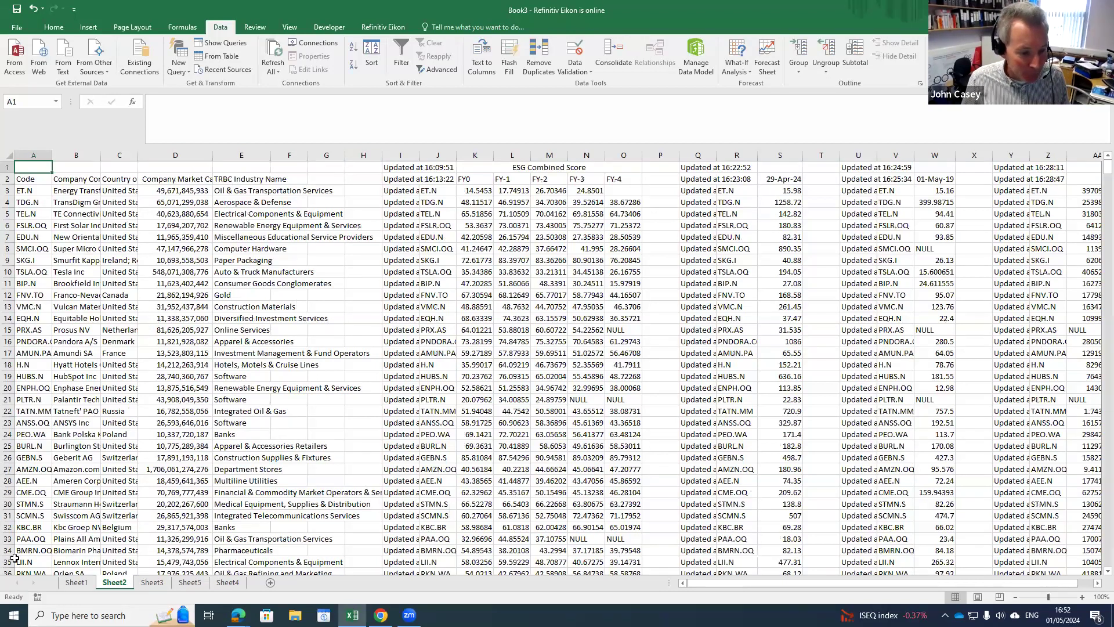
- Compare the cleaned company data on Sheet3 with the raw retrieved data on Sheet2
left_click(150, 582)
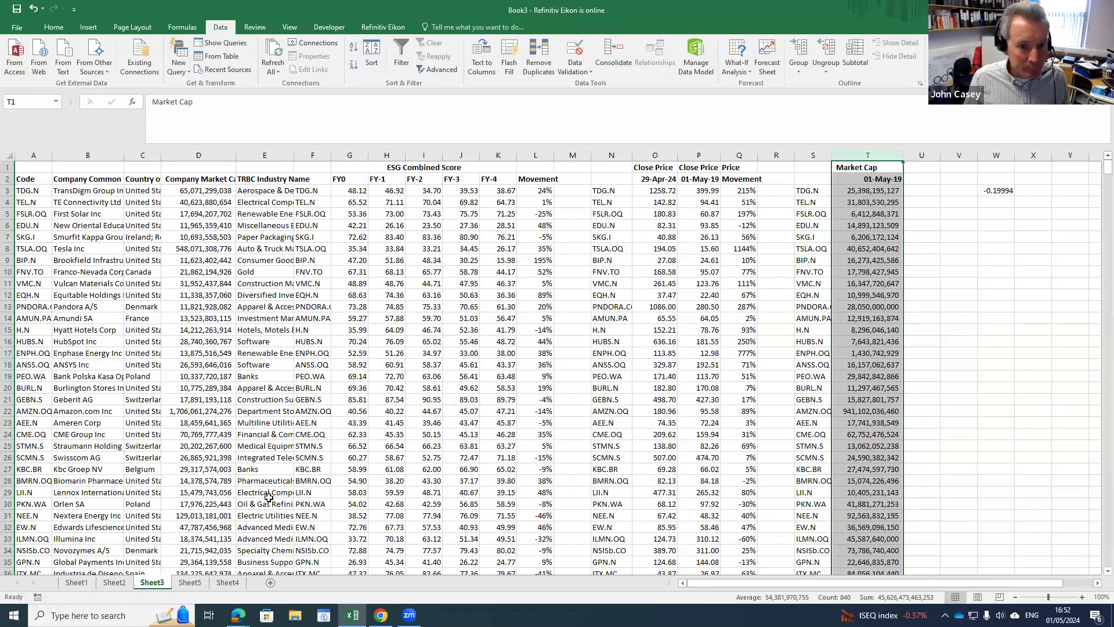
left_click(121, 582)
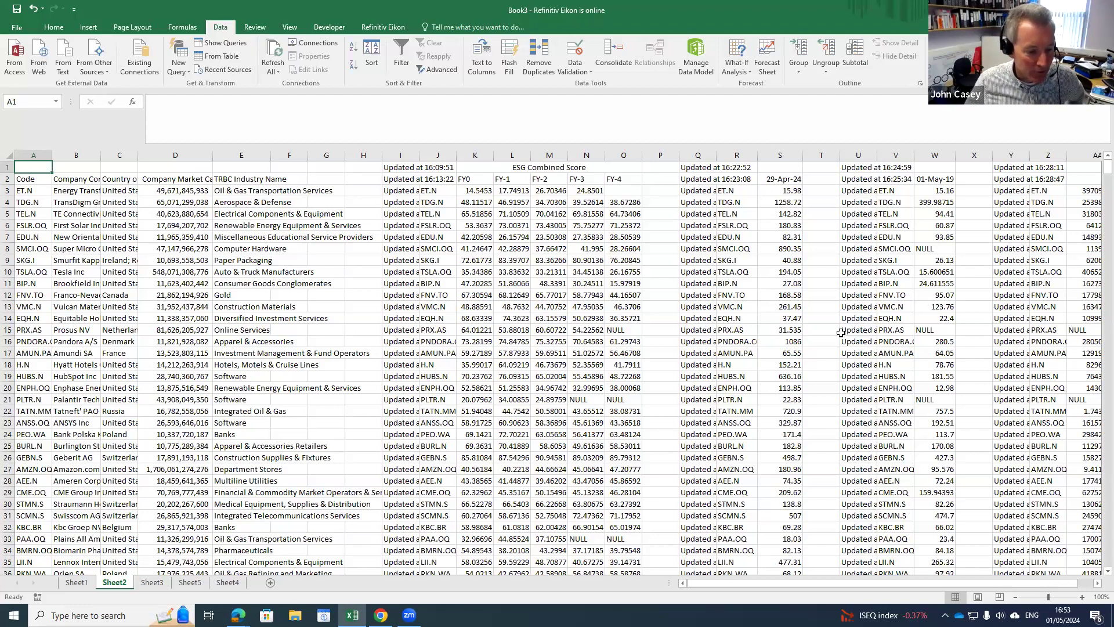
left_click(152, 582)
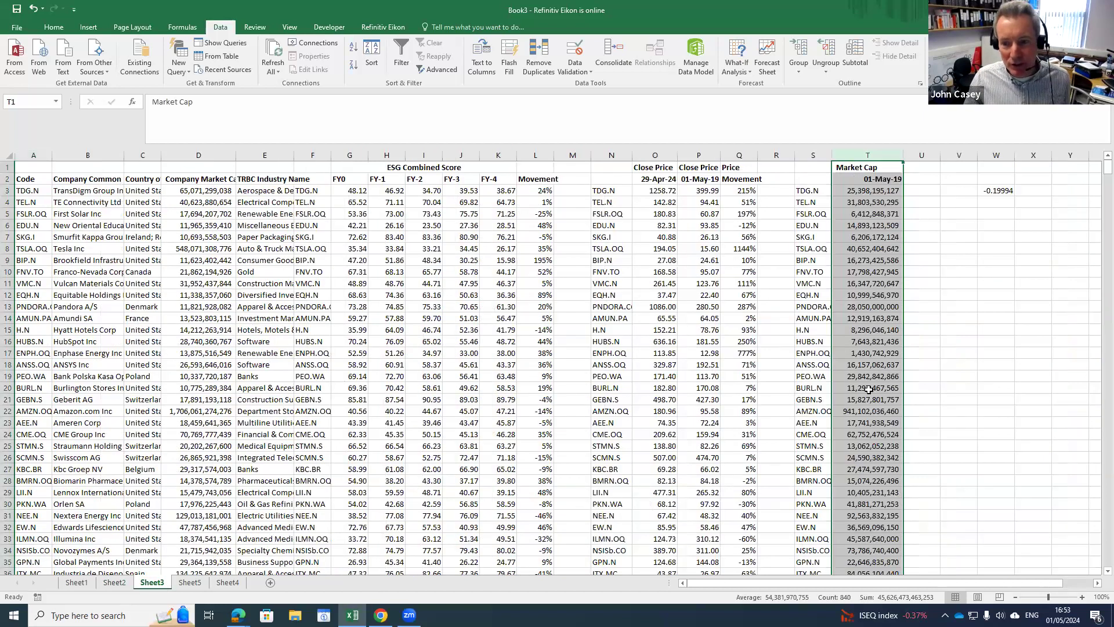
- Inspect the price movement formula in Q3 on Sheet3, and highlight the ESG Movement column and the FY-4 column
left_click(747, 192)
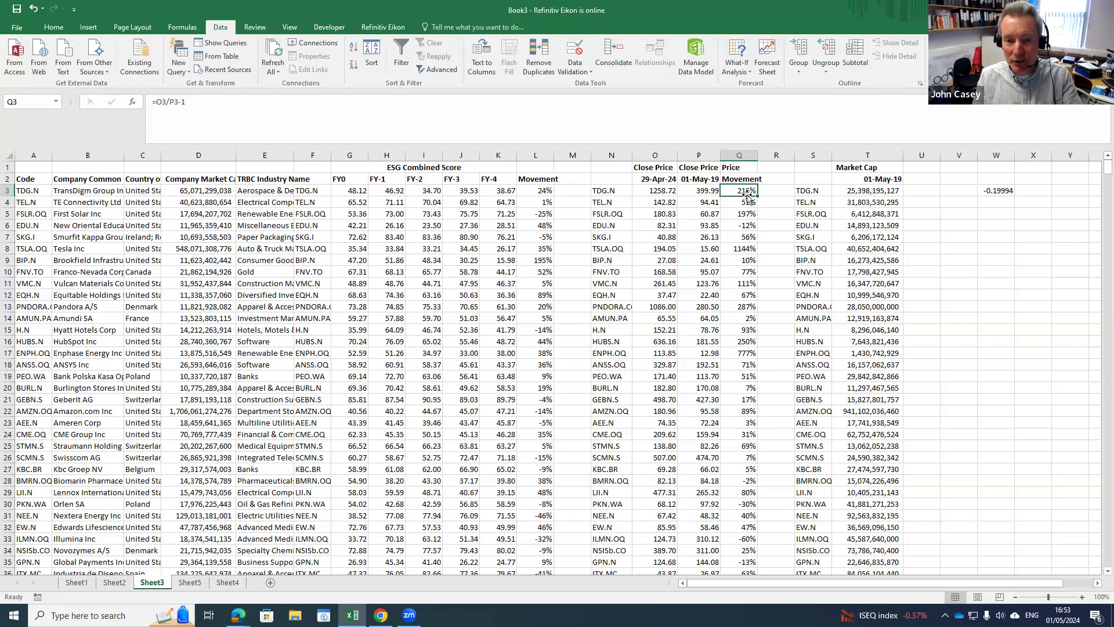
left_click(542, 155)
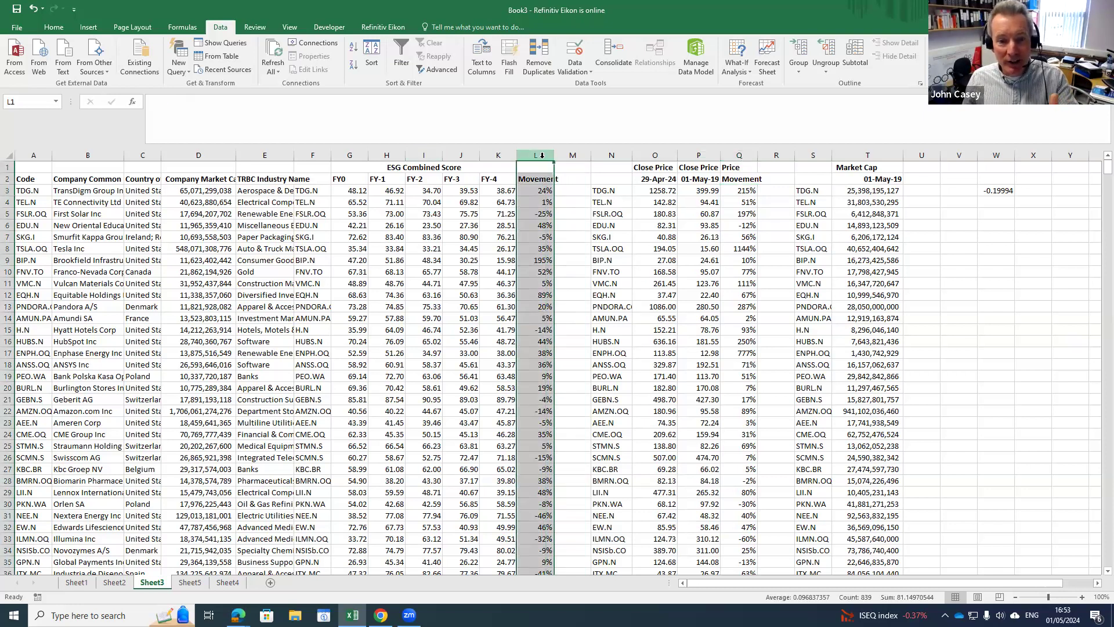
left_click(502, 155)
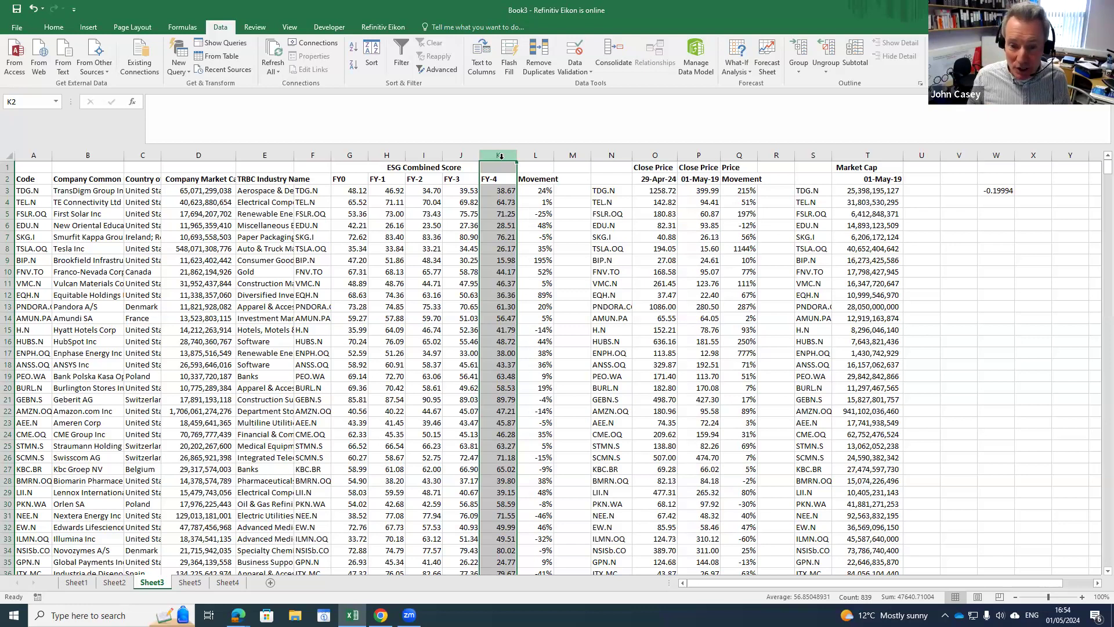
- Revisit the regression summary output on Sheet5 and the price movement, ESG and Market Cap inputs on Sheet4
left_click(185, 587)
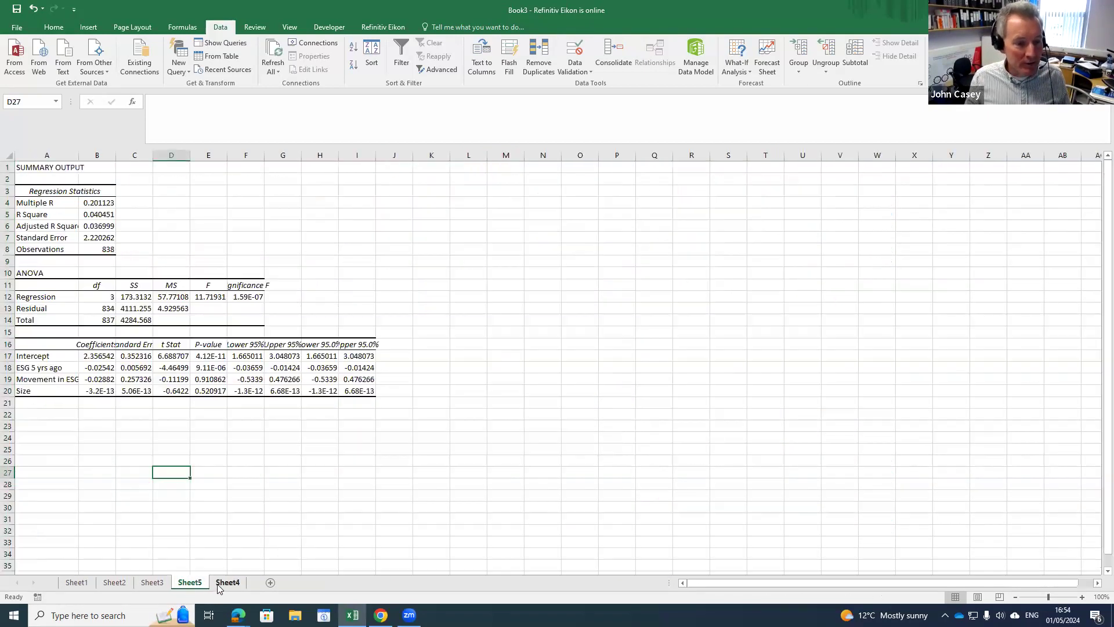
left_click(220, 584)
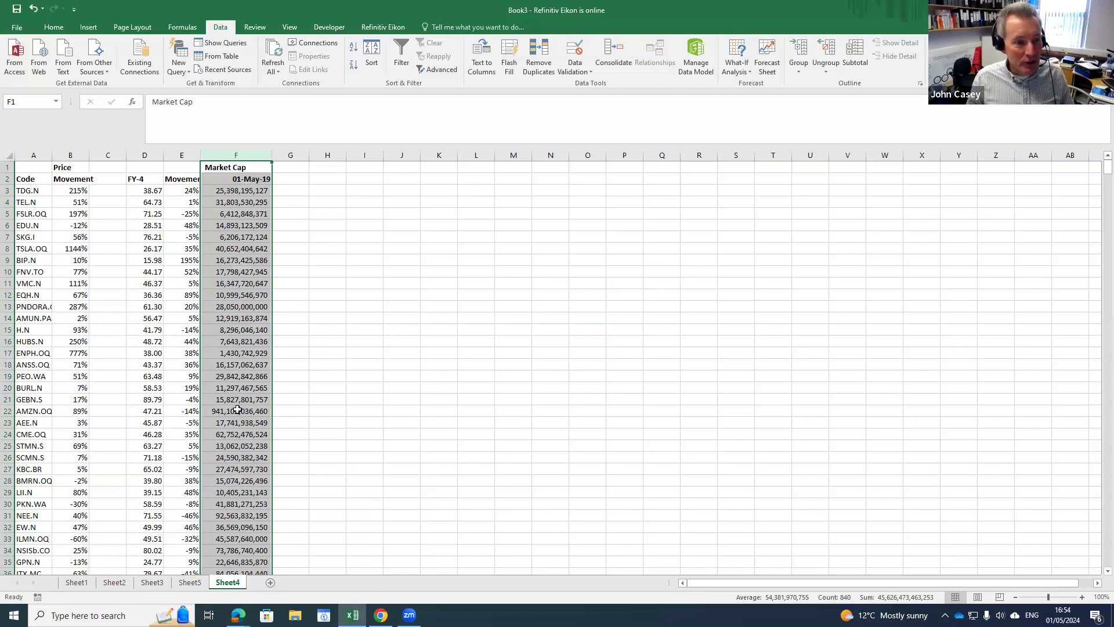
left_click(115, 189)
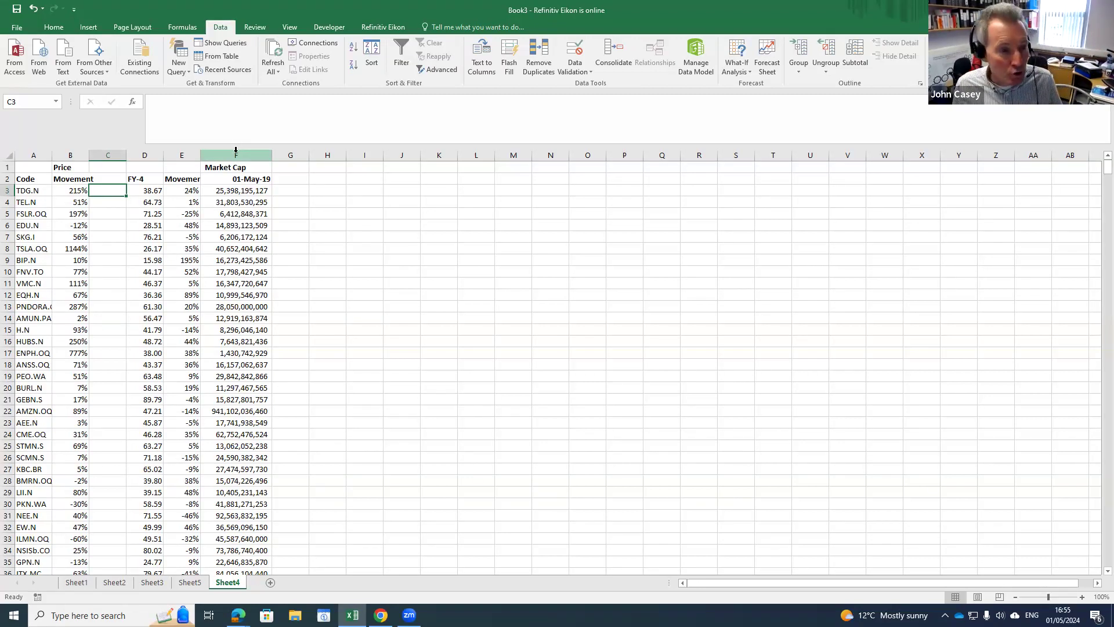
left_click(317, 446)
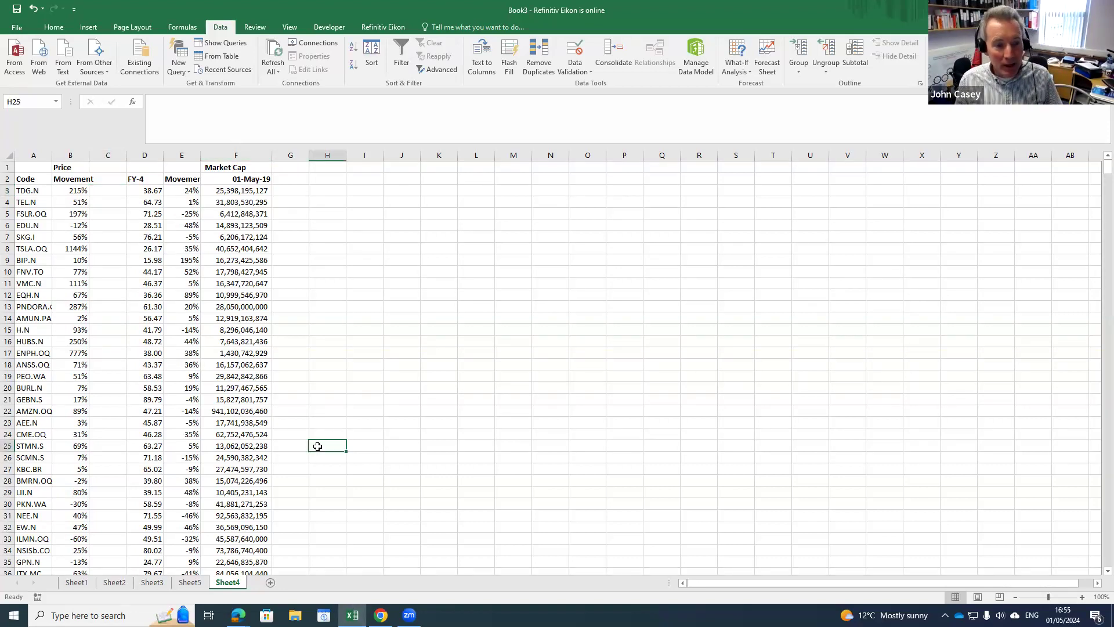